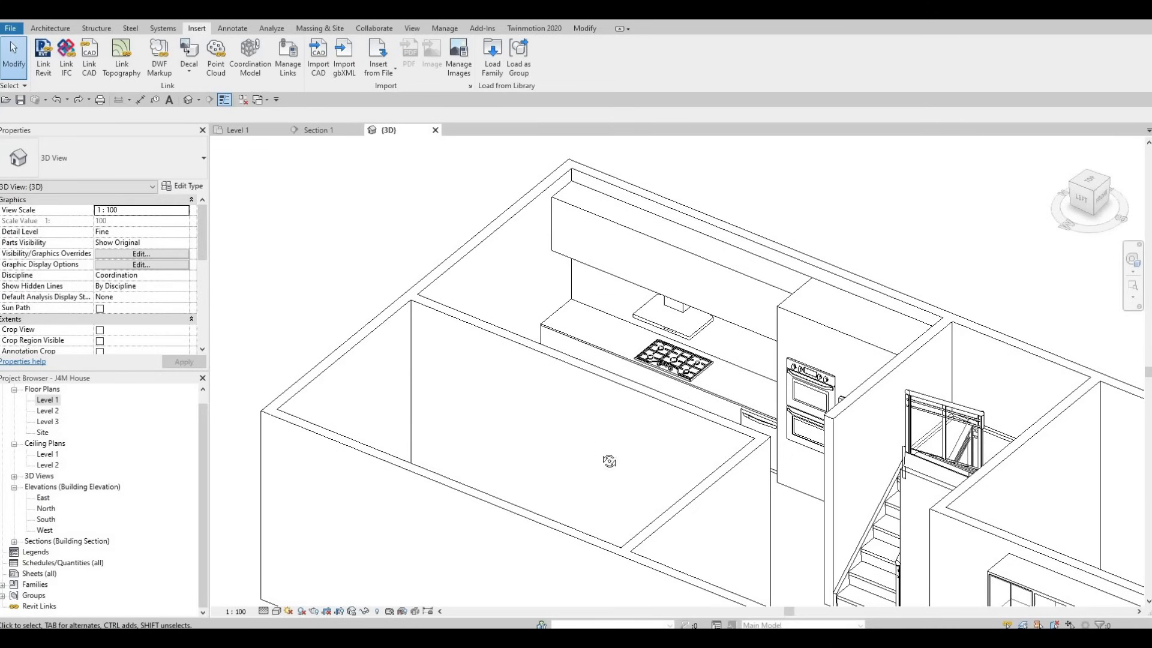
middle_click_drag(638, 517, 663, 356, "shift")
scroll(666, 462, "up", 1)
scroll(625, 353, "down", 2)
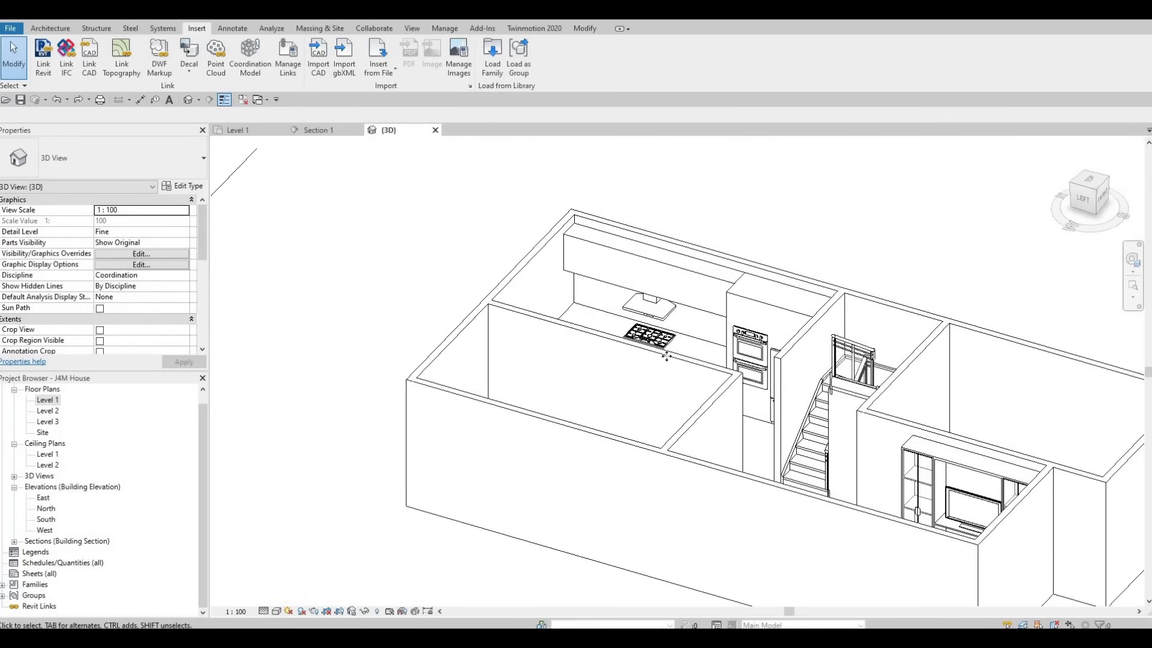
left_click(707, 414)
left_click(706, 414, "ctrl")
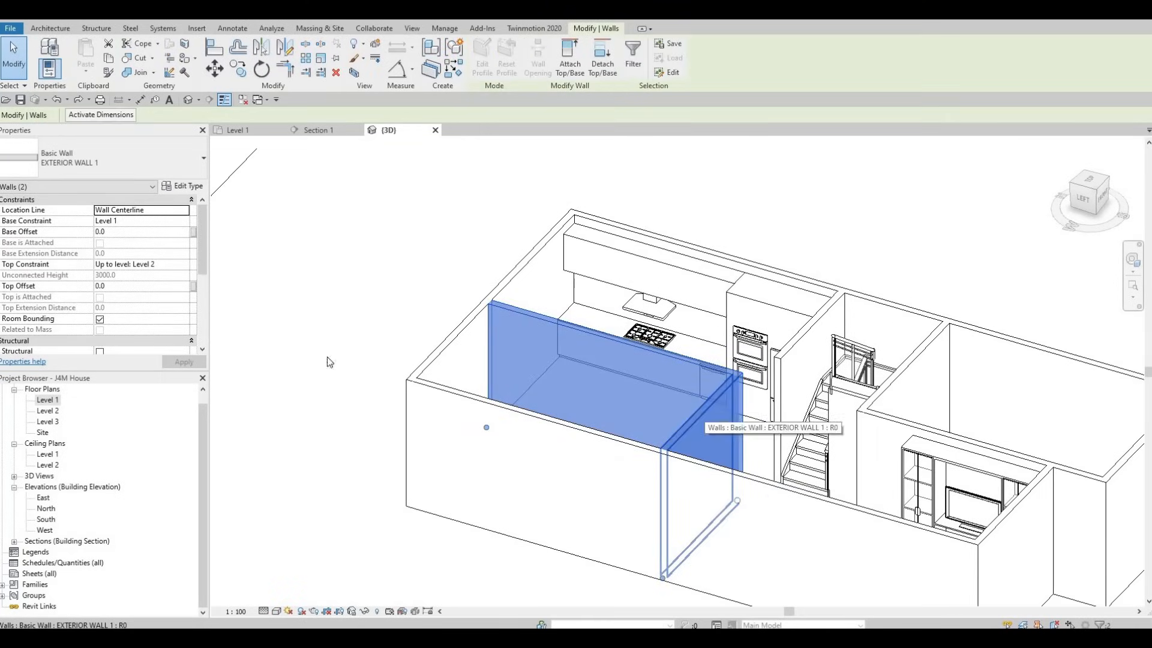
scroll(96, 289, "down", 5)
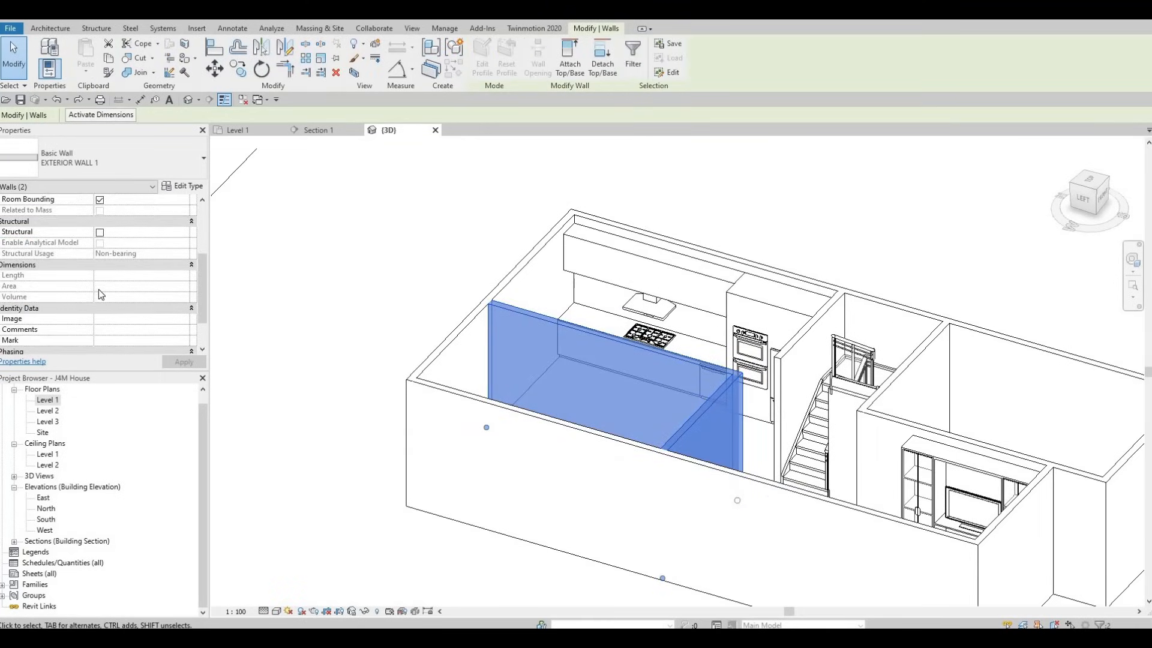
key("Escape")
key("Escape")
Step: Enable the Section Box for the 3D view
scroll(97, 296, "down", 3)
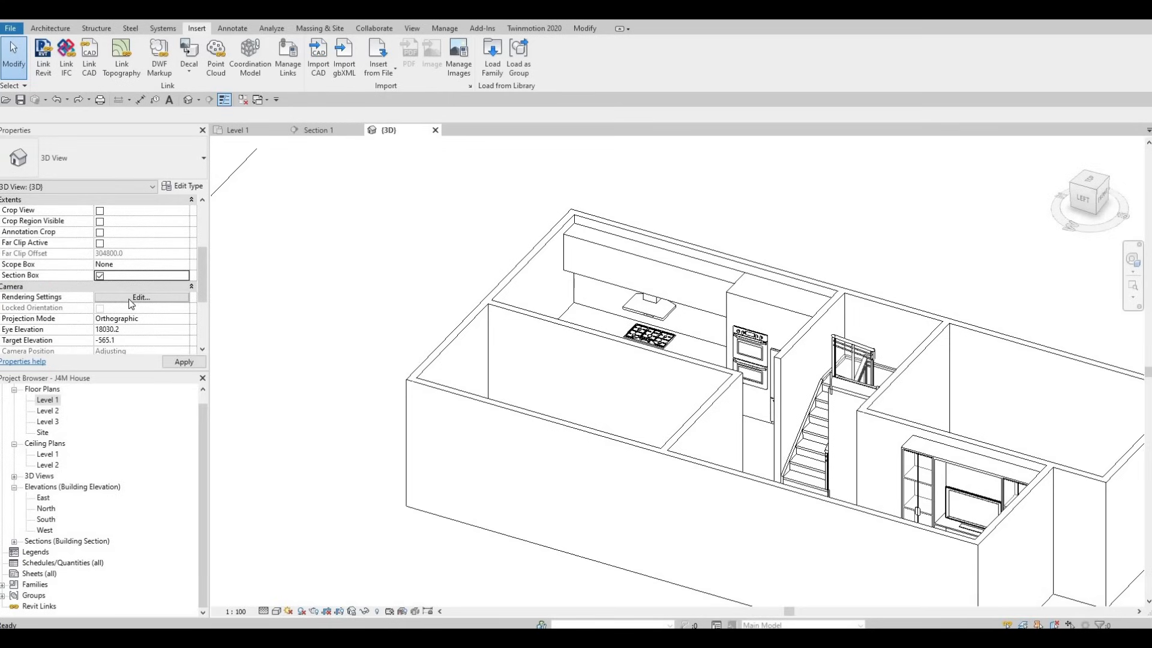
scroll(126, 308, "up", 3)
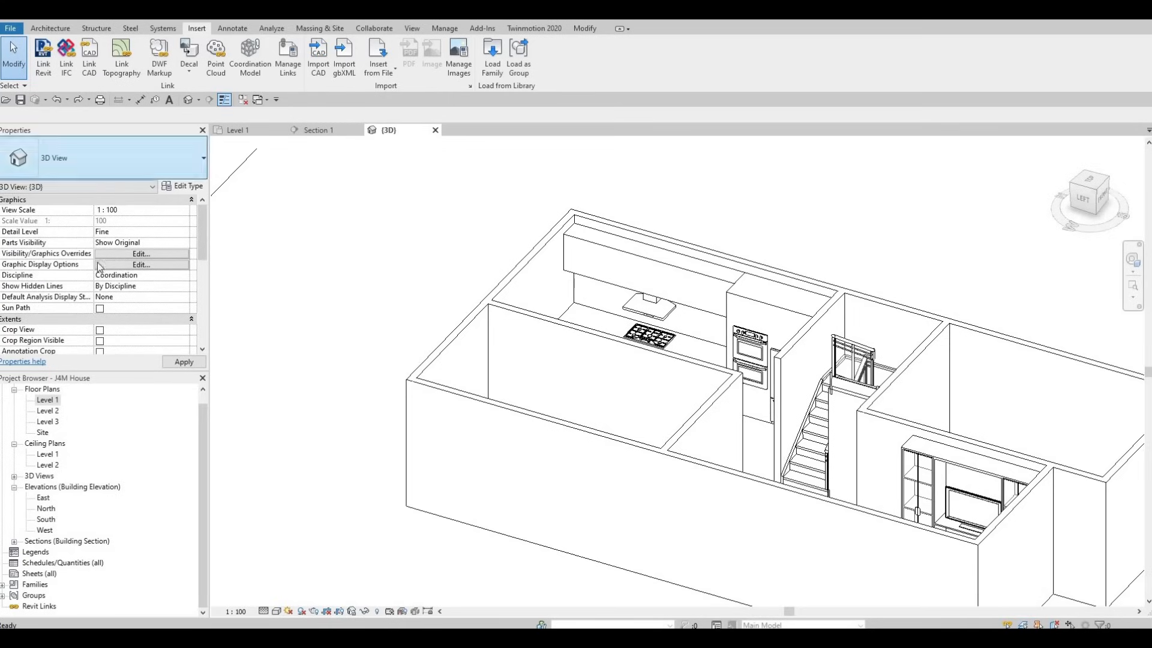
scroll(100, 275, "down", 3)
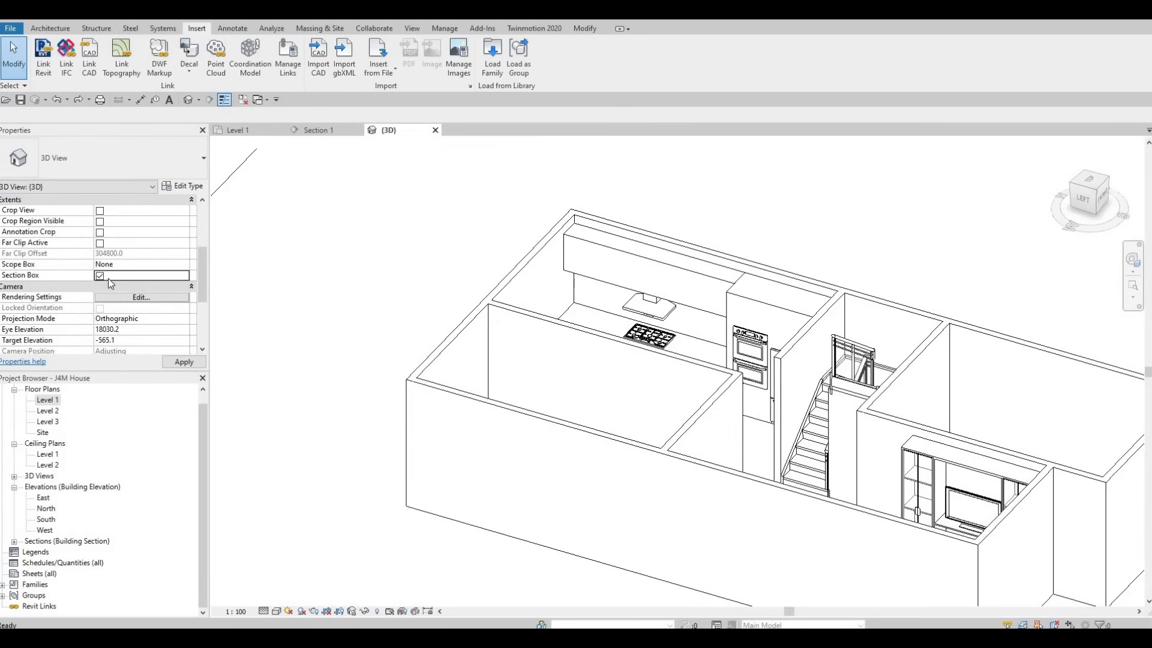
left_click(192, 363)
Step: Pull the section box's front face back through the house to cut away the front walls and expose the kitchen
scroll(412, 412, "down", 5)
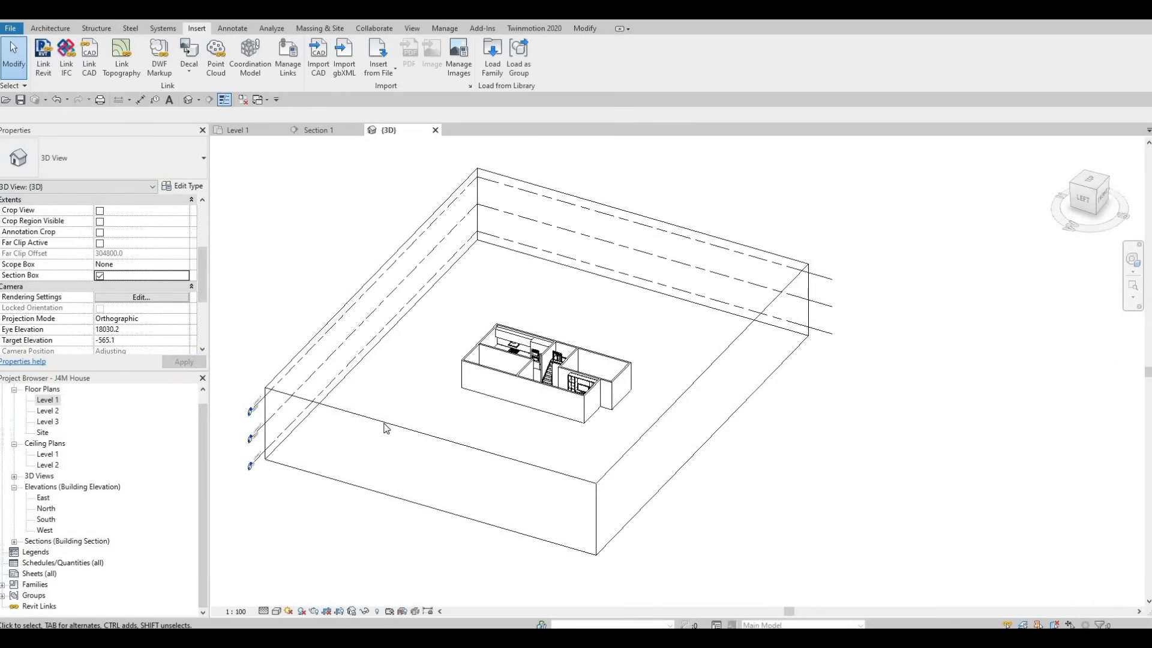
left_click(437, 441)
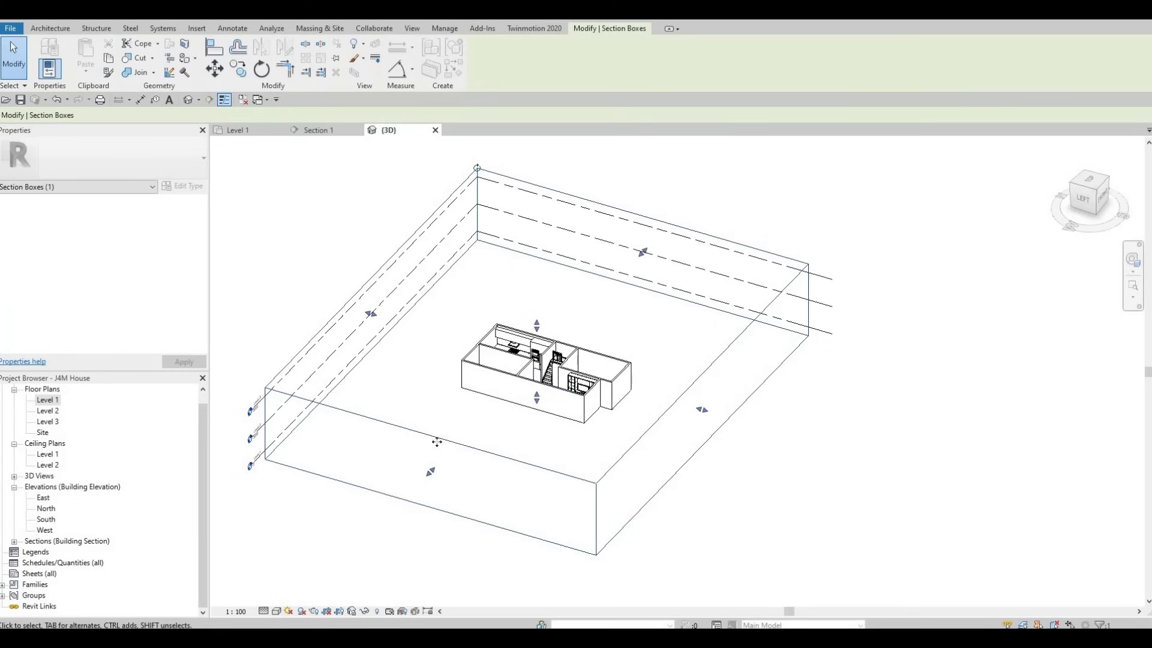
left_click_drag(536, 398, 555, 360)
scroll(509, 402, "up", 4)
scroll(556, 354, "up", 2)
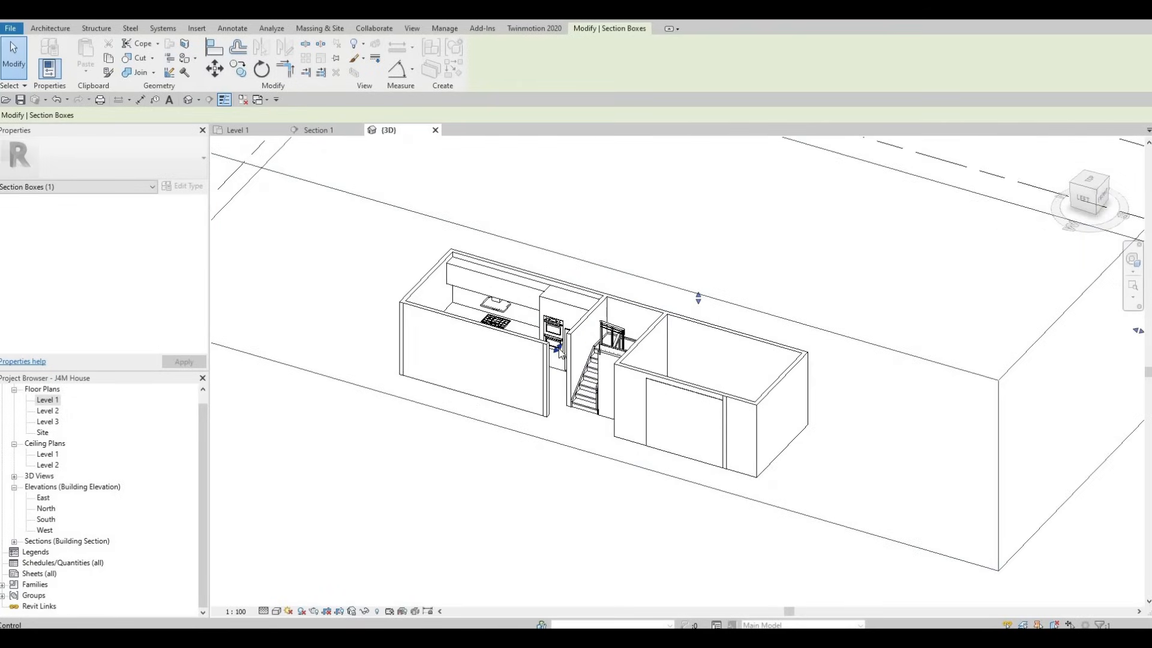
left_click_drag(559, 347, 583, 339)
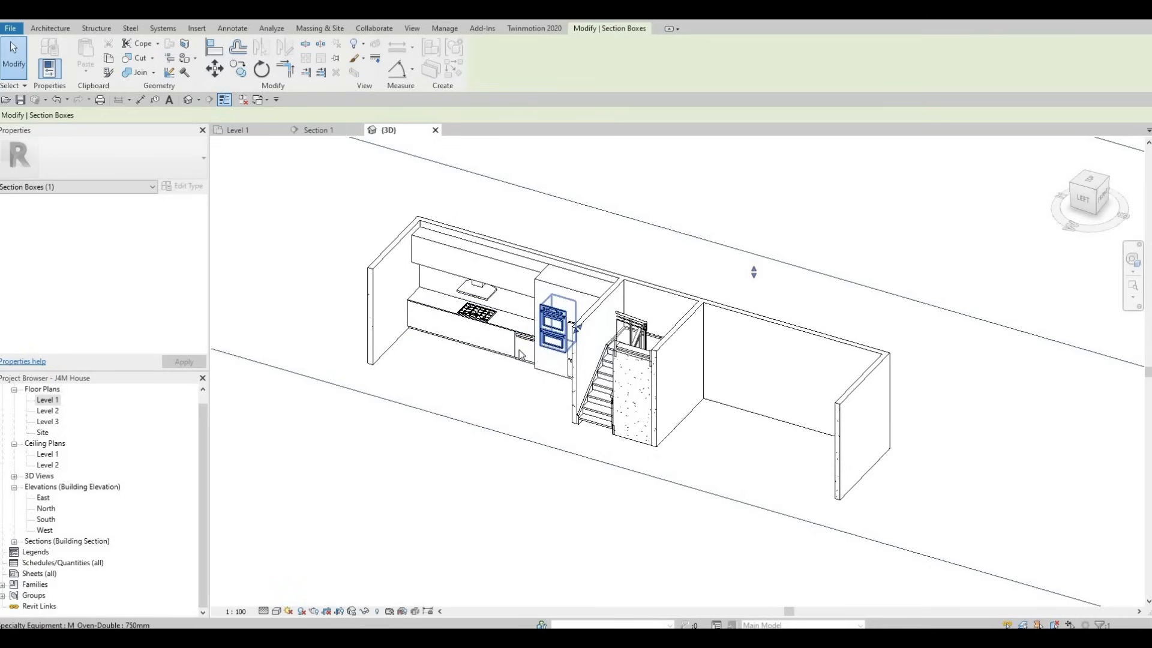
scroll(528, 345, "down", 2)
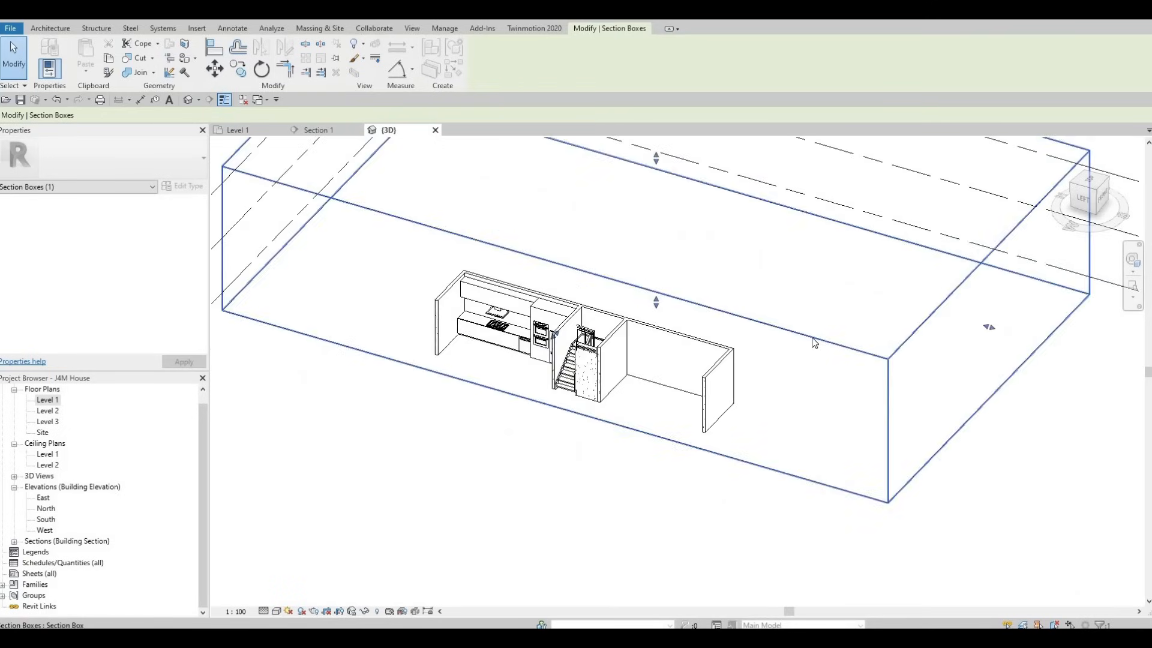
middle_click_drag(543, 384, 794, 370, "shift")
middle_click_drag(612, 360, 643, 369, "shift")
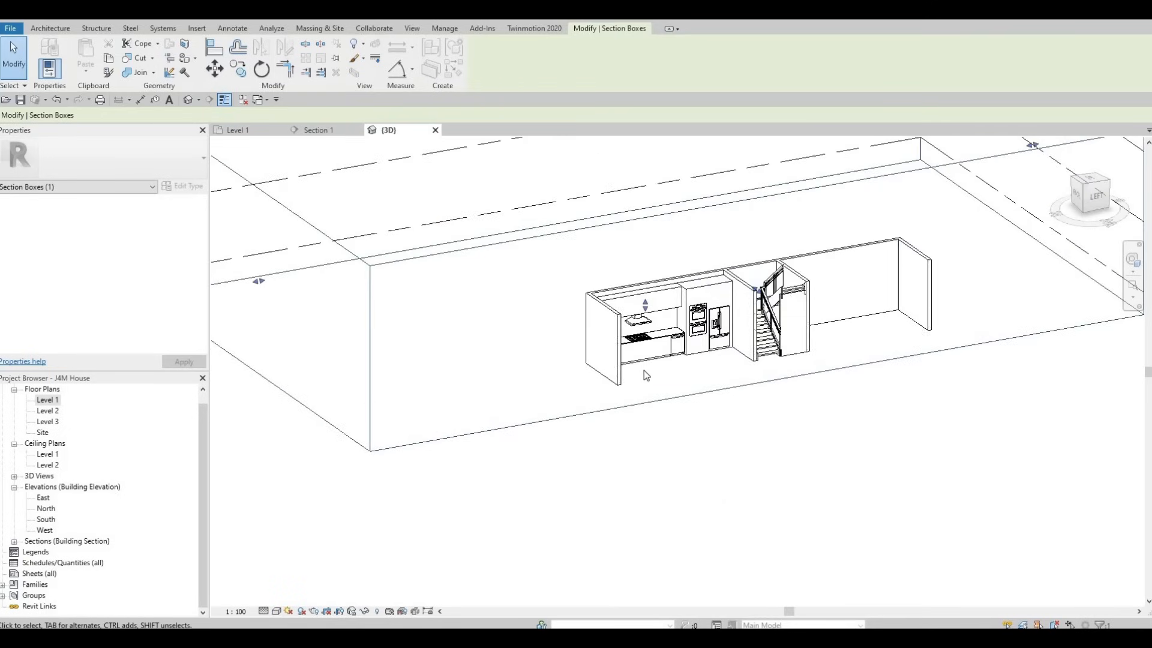
Step: Turn the 3D view's Section Box off and back on to reset its extents
key("Escape")
key("Escape")
scroll(106, 303, "down", 3)
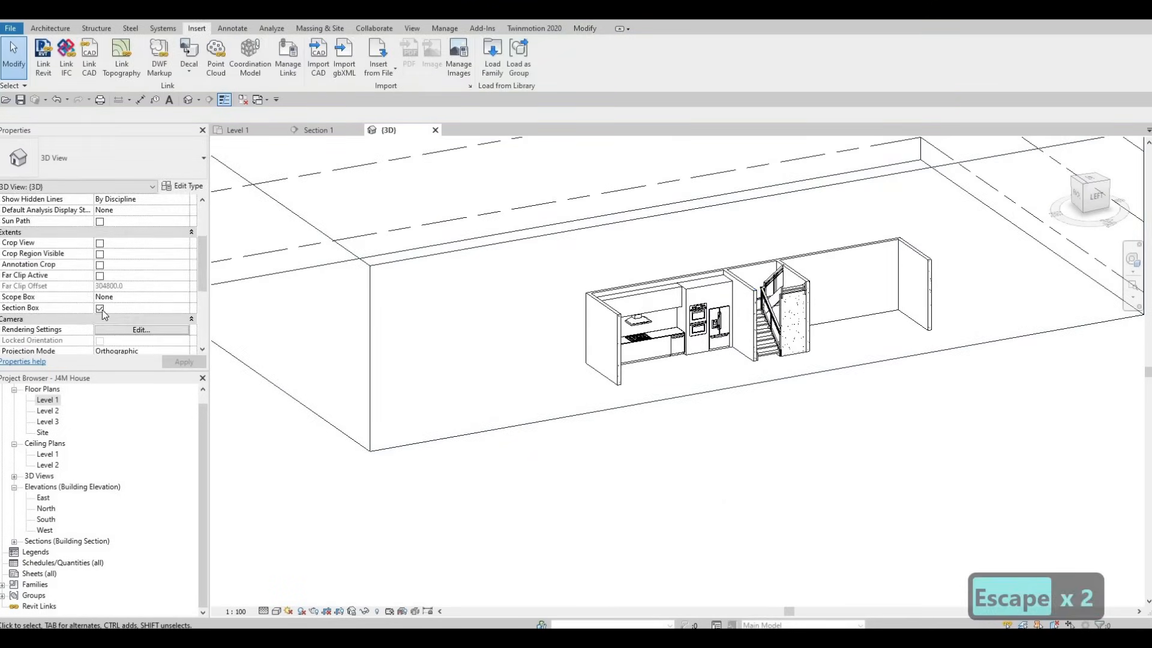
left_click(100, 308)
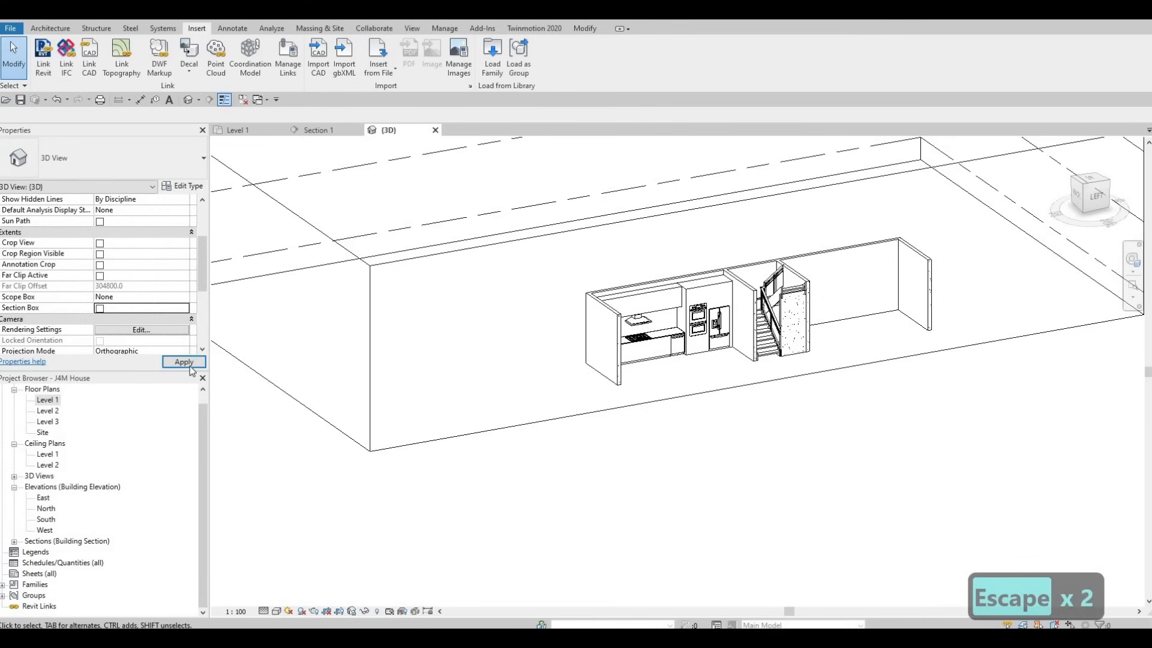
left_click(189, 366)
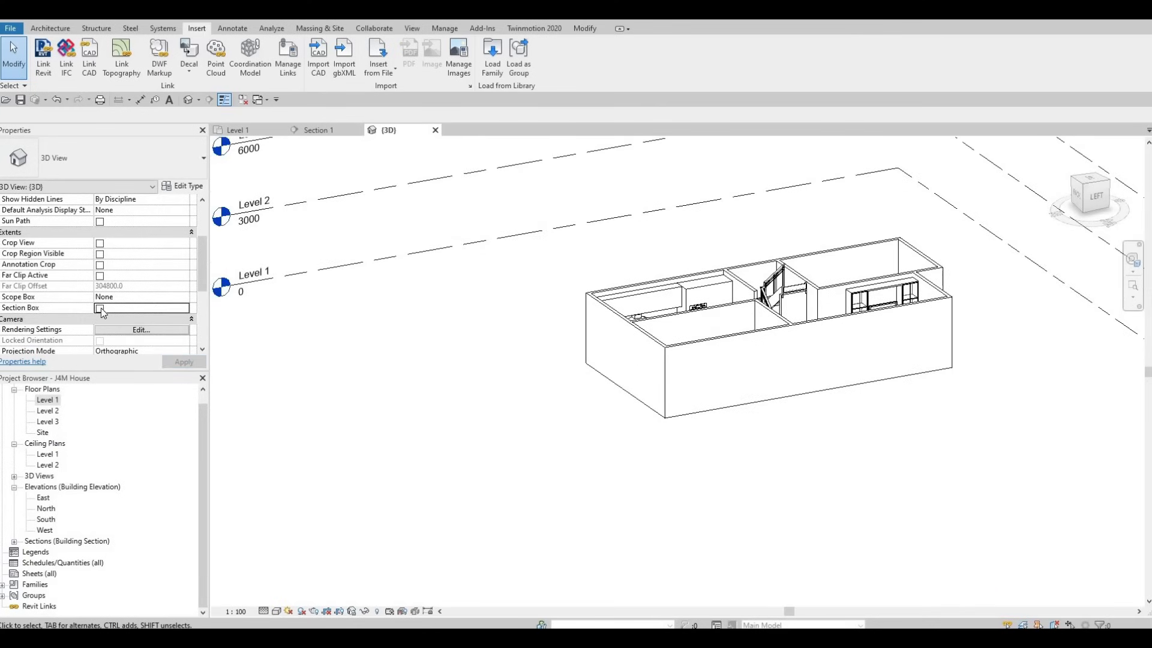
left_click(100, 308)
left_click(176, 362)
Step: Pull the section box's long front face back into the house to cut away the front exterior wall
scroll(168, 324, "down", 2)
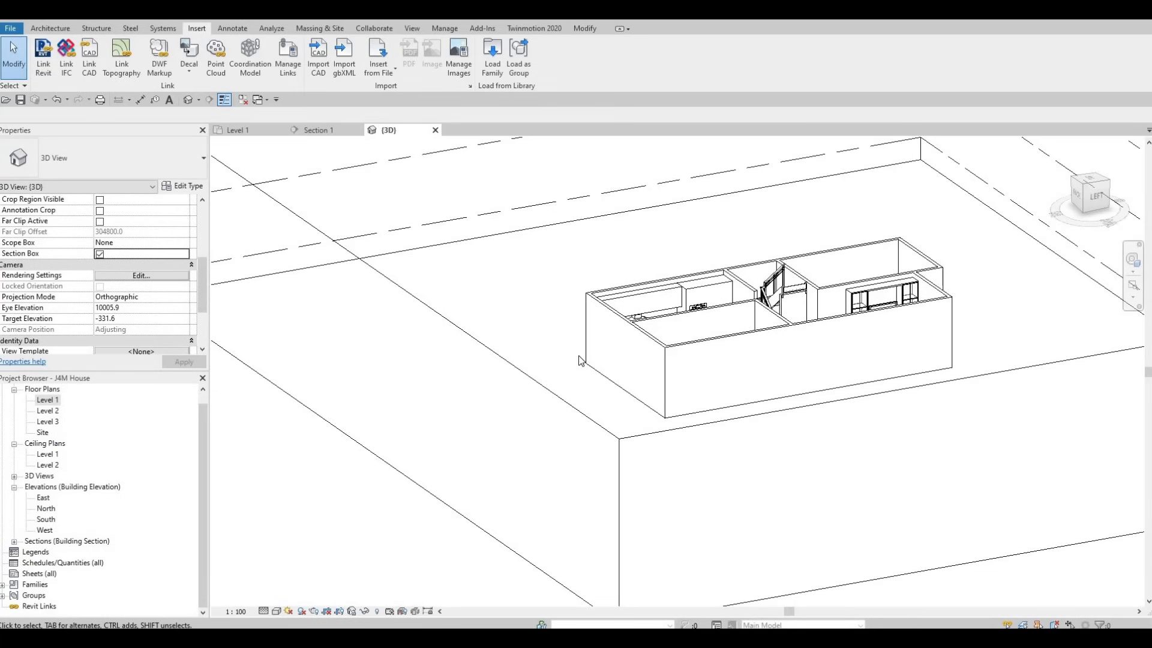
scroll(660, 395, "down", 2)
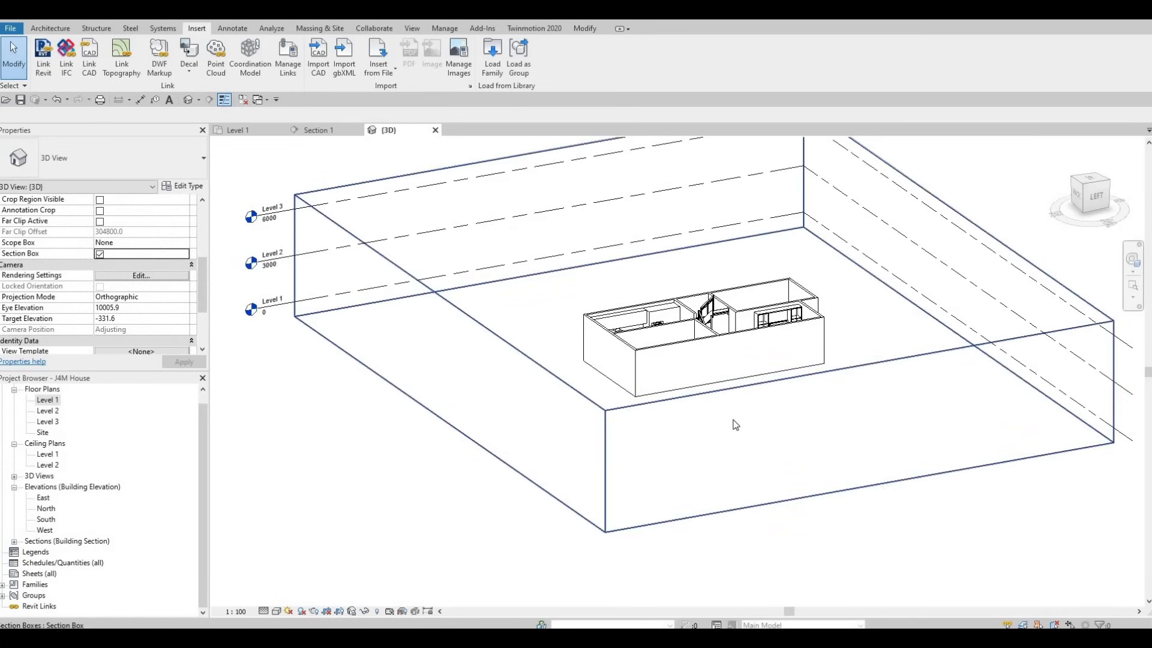
left_click(834, 425)
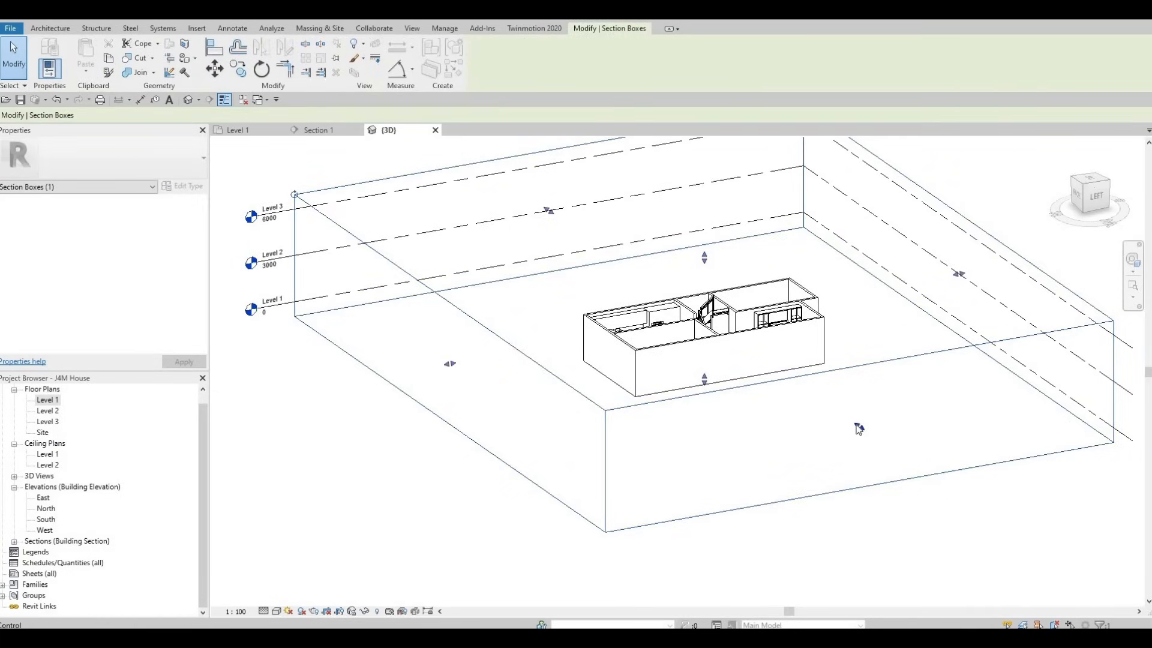
left_click_drag(859, 426, 700, 353)
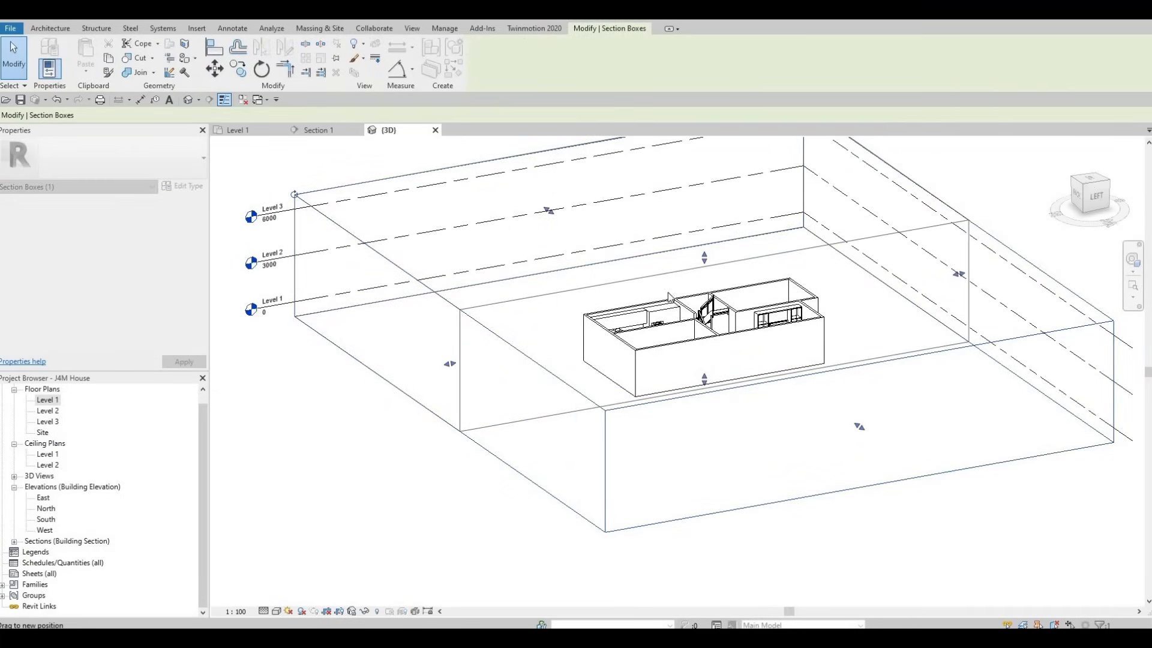
left_click_drag(669, 294, 668, 287)
scroll(665, 288, "up", 2)
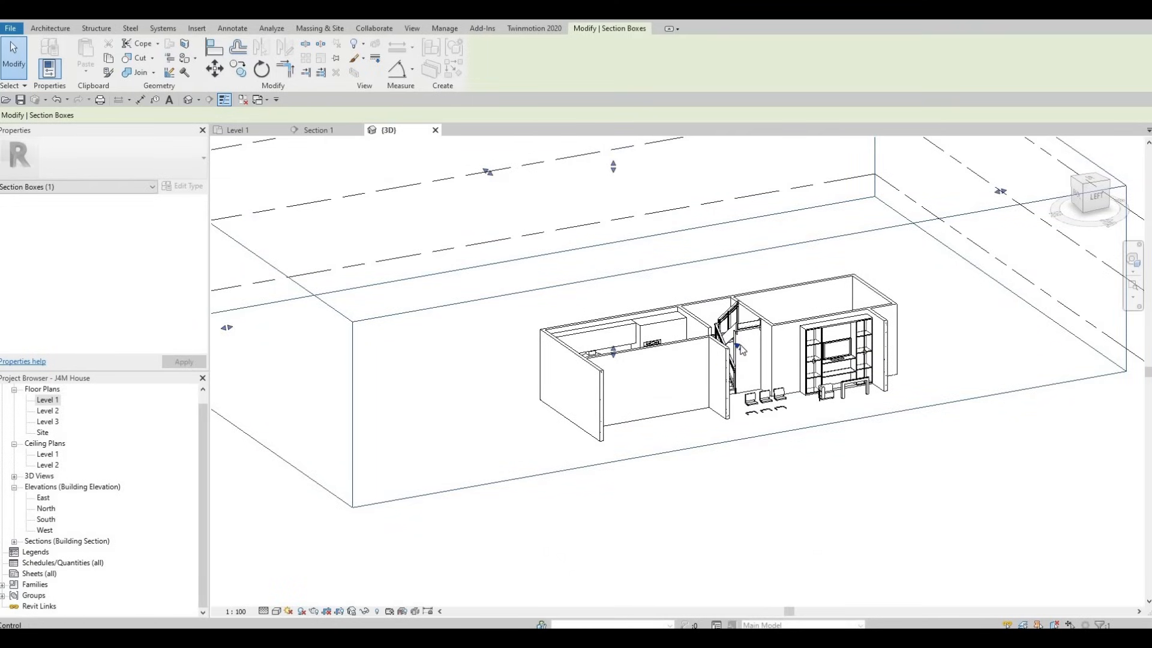
Step: Push the section box's front face further in, past the interior room walls, to expose the kitchen and staircase
left_click_drag(739, 346, 720, 337)
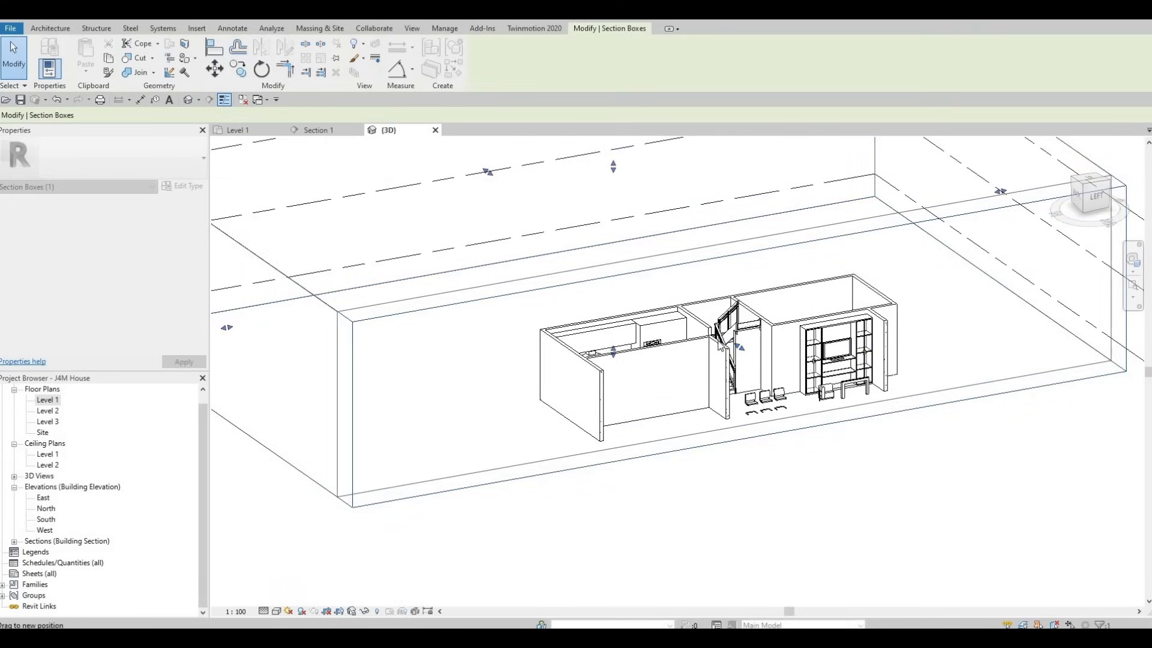
middle_click_drag(518, 437, 369, 450, "shift")
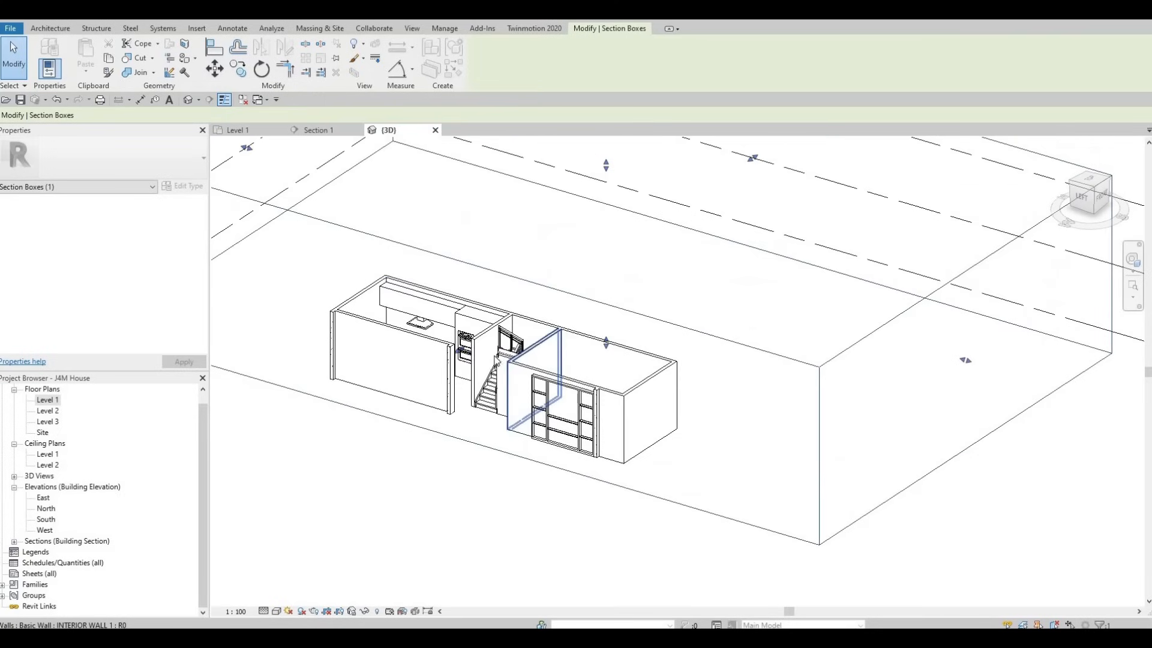
scroll(460, 351, "up", 1)
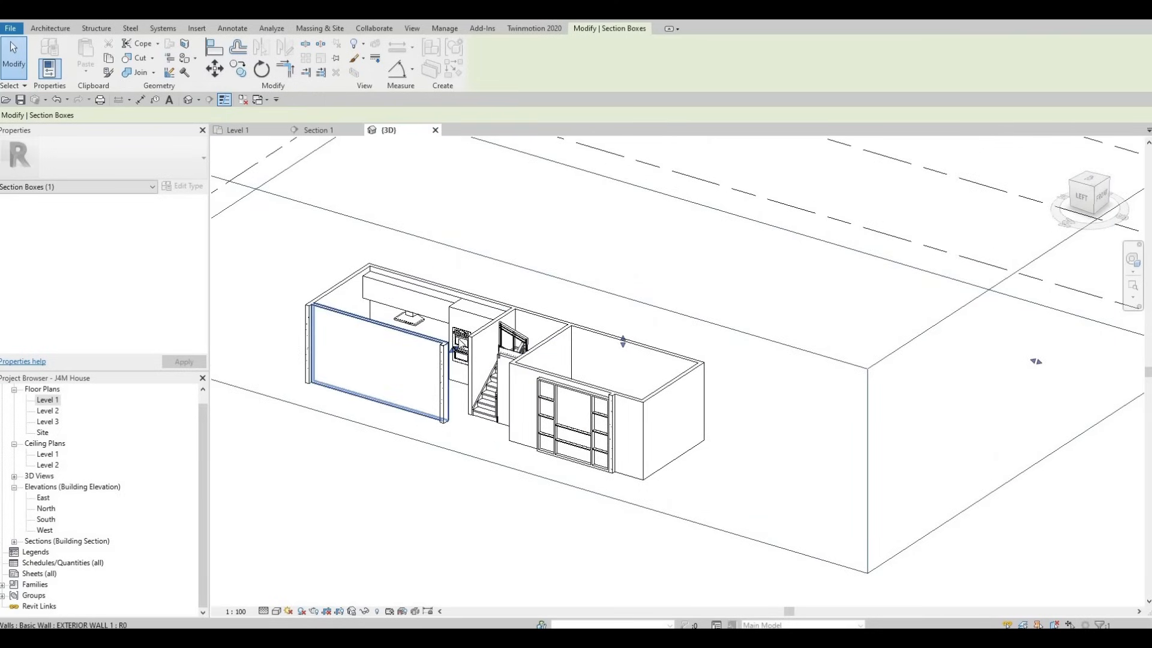
scroll(478, 344, "up", 2)
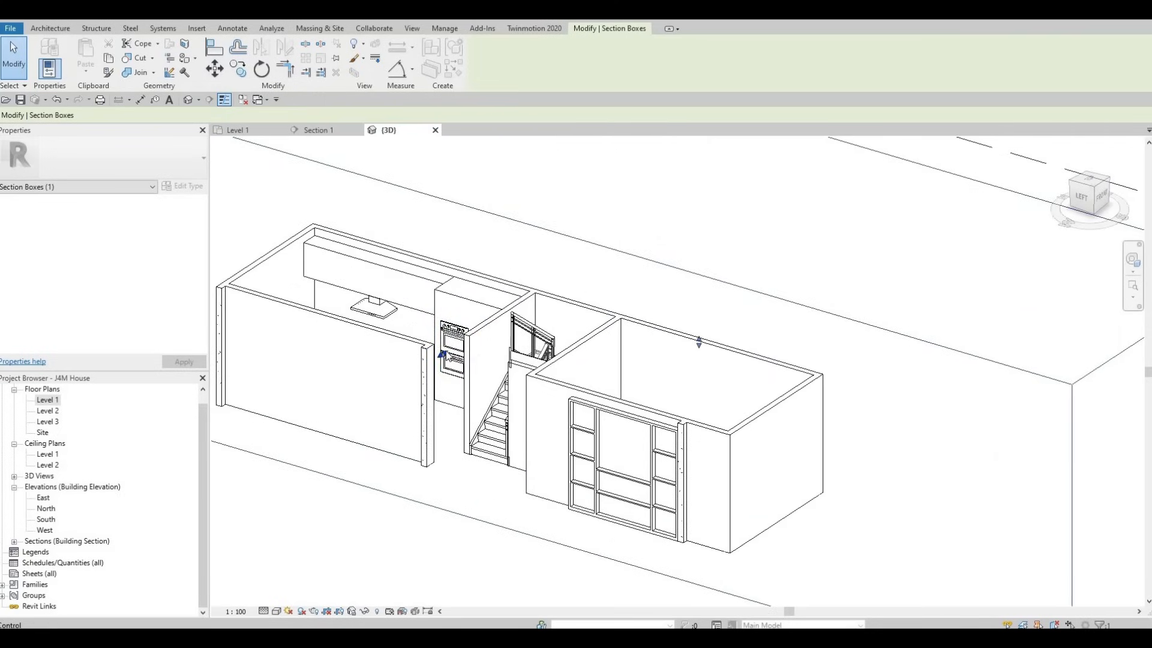
left_click_drag(447, 352, 462, 342)
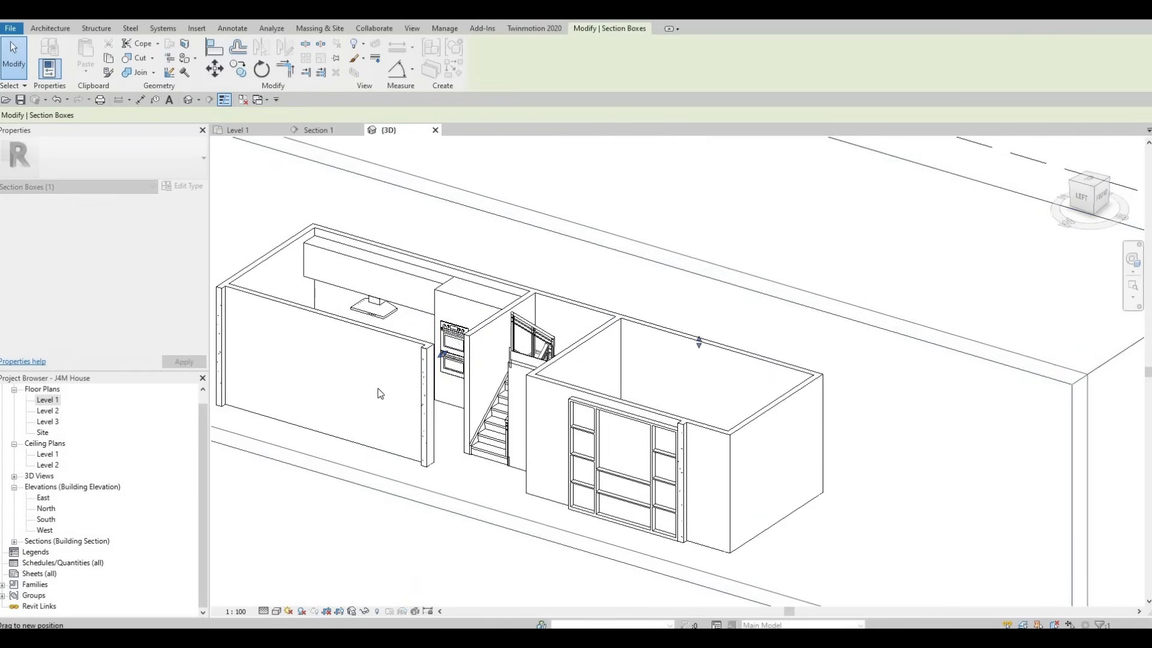
middle_click_drag(460, 402, 491, 257, "shift")
scroll(492, 257, "up", 1)
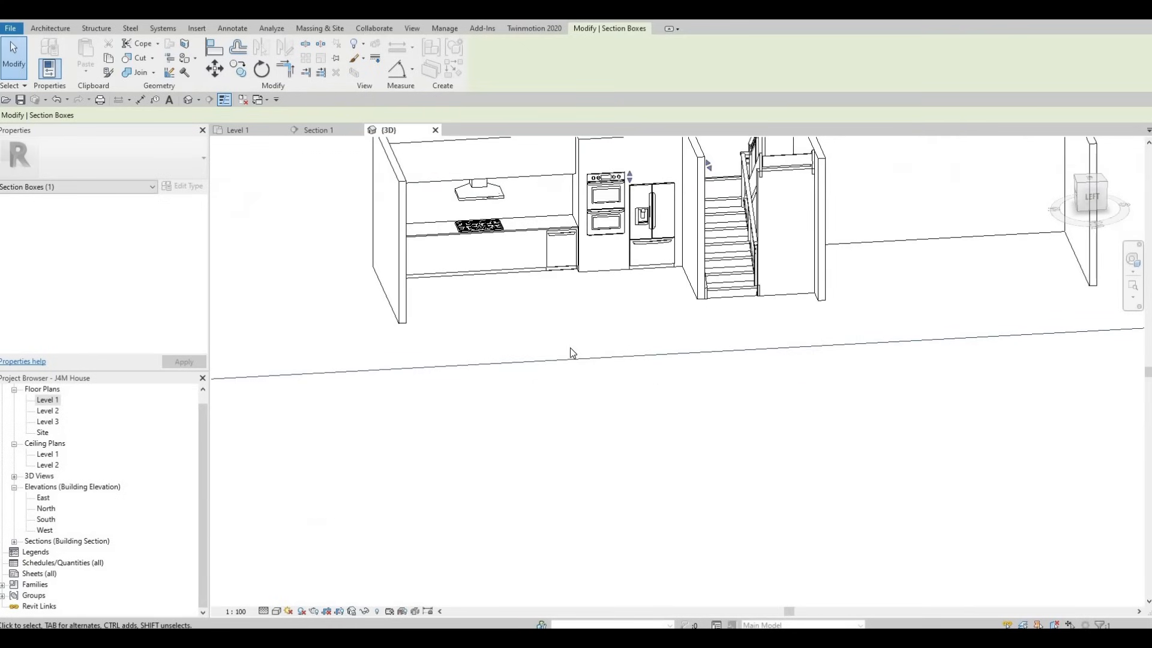
key("Escape")
Step: Examine the kitchen run in the sectioned 3D view, including how the M_Dishwasher's base sits against the counter cabinet
middle_click_drag(480, 357, 407, 324, "shift")
middle_click_drag(358, 269, 414, 309)
scroll(415, 318, "up", 3)
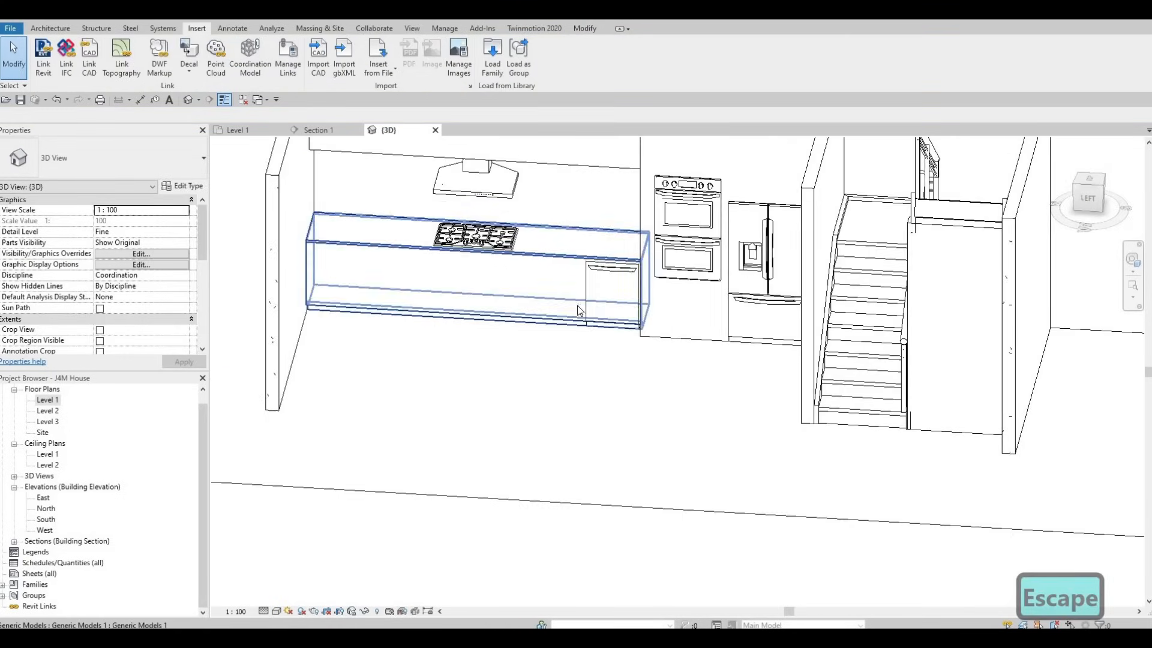
middle_click_drag(477, 378, 555, 360, "shift")
middle_click_drag(860, 289, 696, 327)
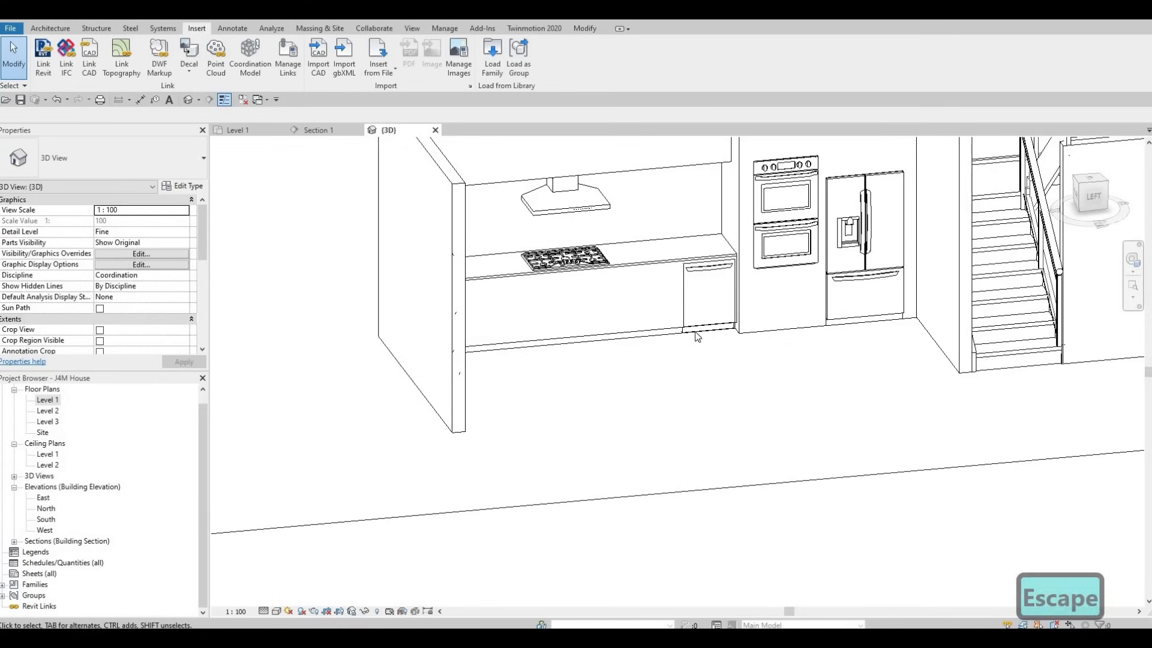
scroll(674, 338, "up", 6)
left_click(658, 334)
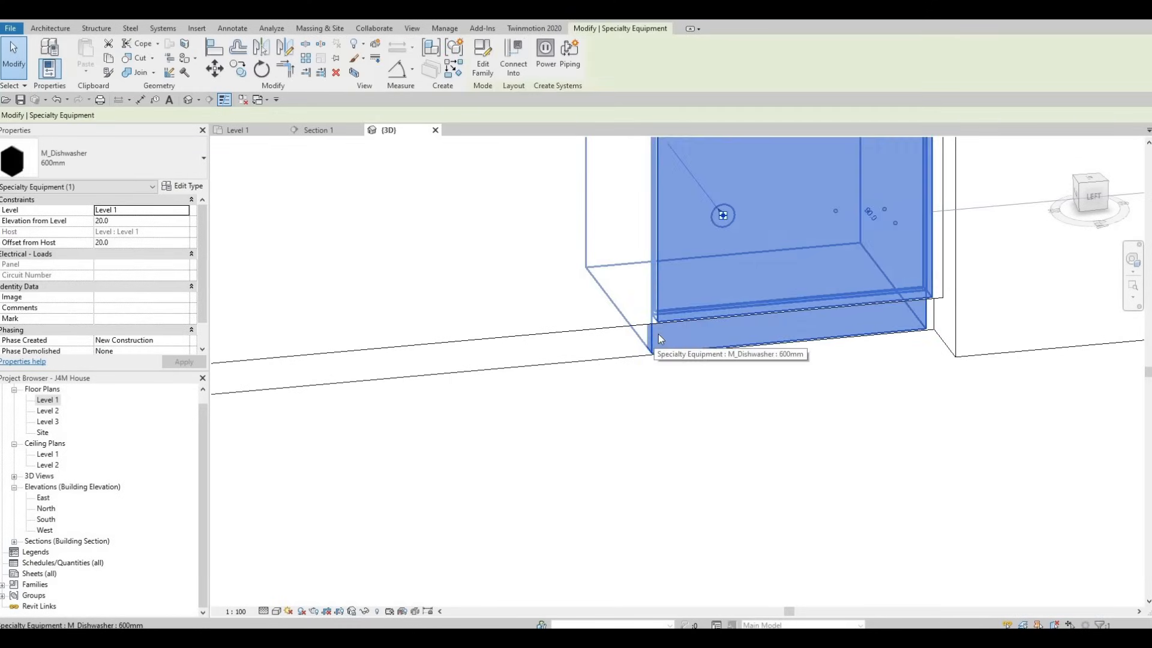
middle_click_drag(657, 333, 685, 282, "shift")
scroll(686, 390, "down", 2)
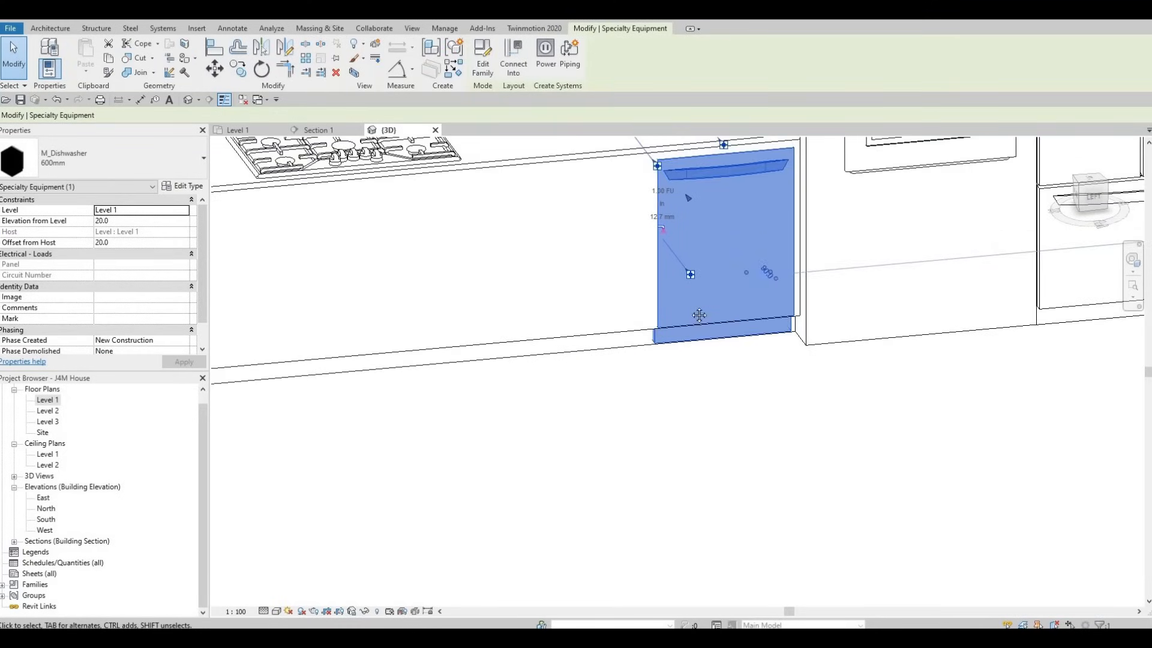
middle_click_drag(664, 144, 671, 210)
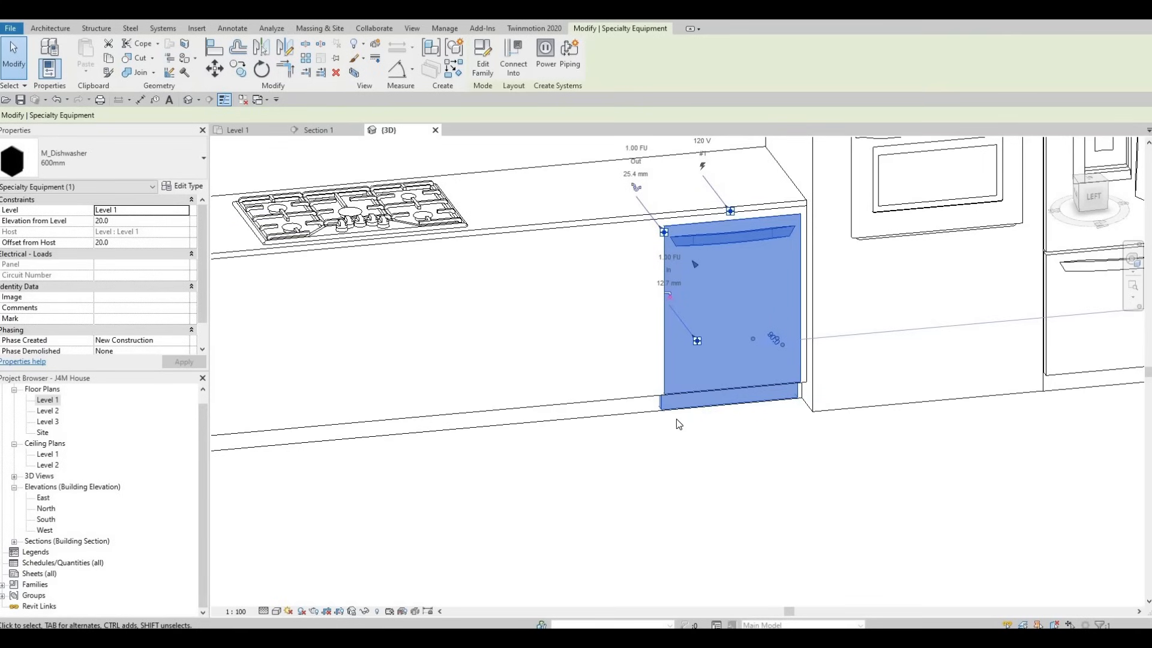
scroll(660, 402, "down", 1)
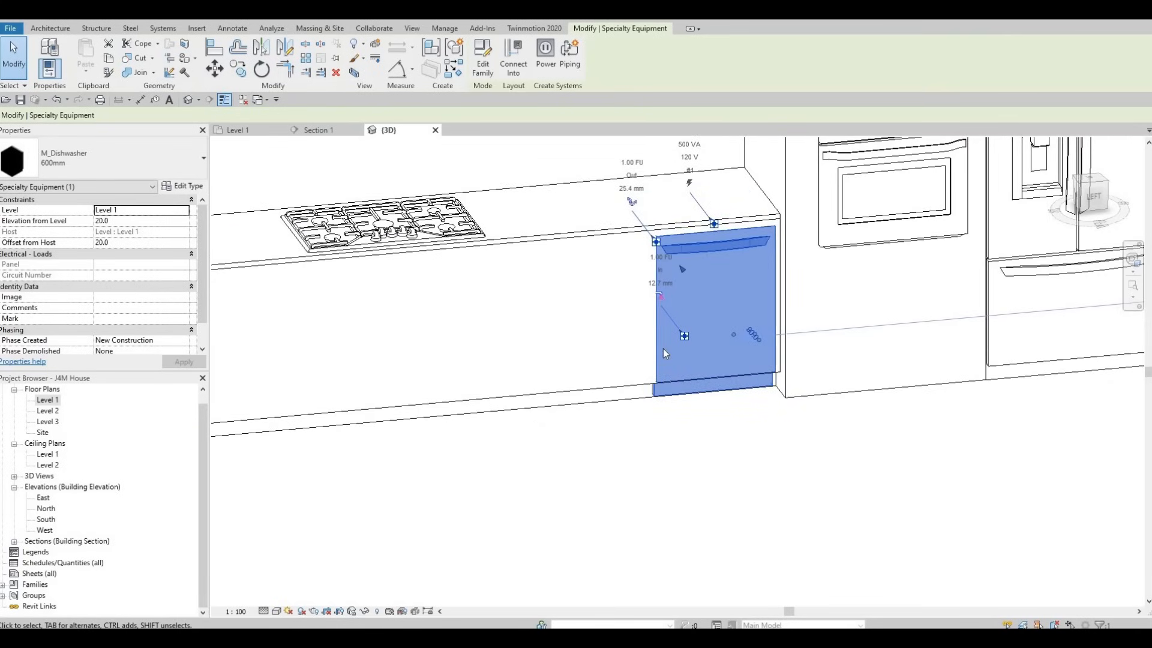
scroll(648, 365, "down", 1)
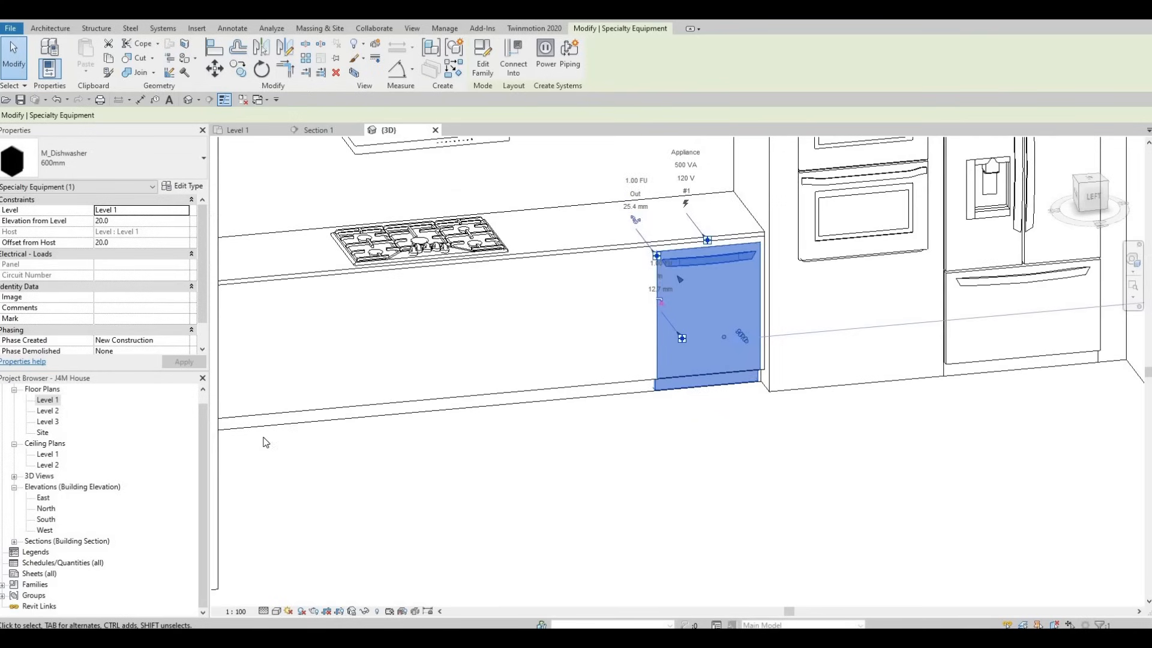
key("Escape")
key("Escape")
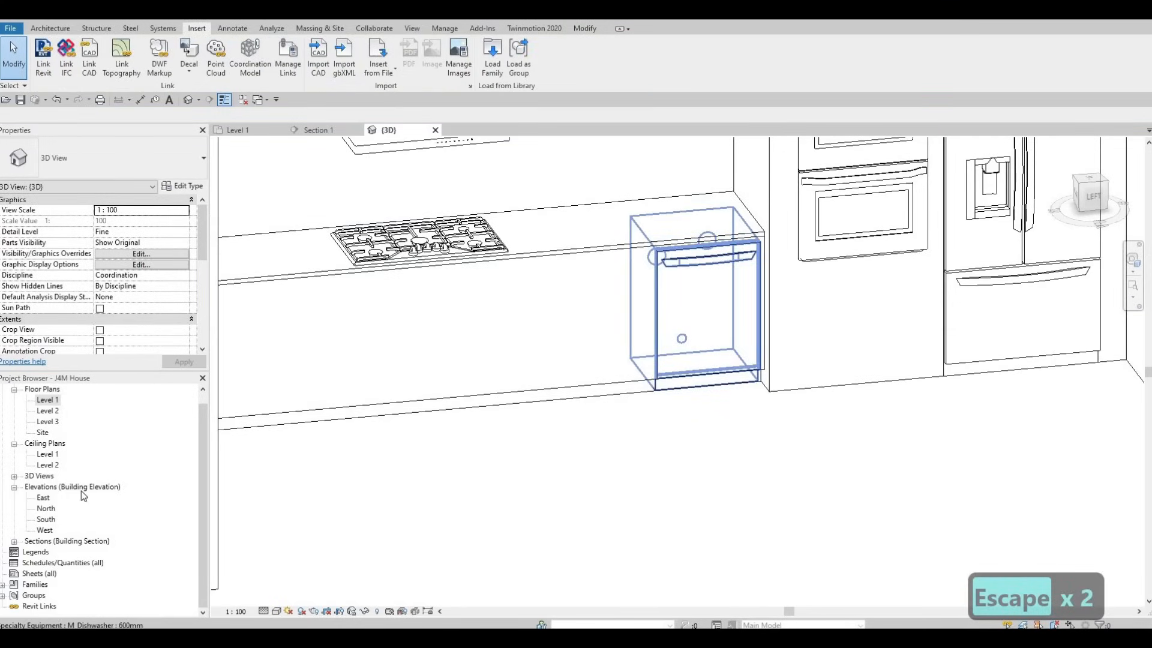
scroll(507, 445, "down", 2)
middle_click_drag(507, 444, 790, 391, "shift")
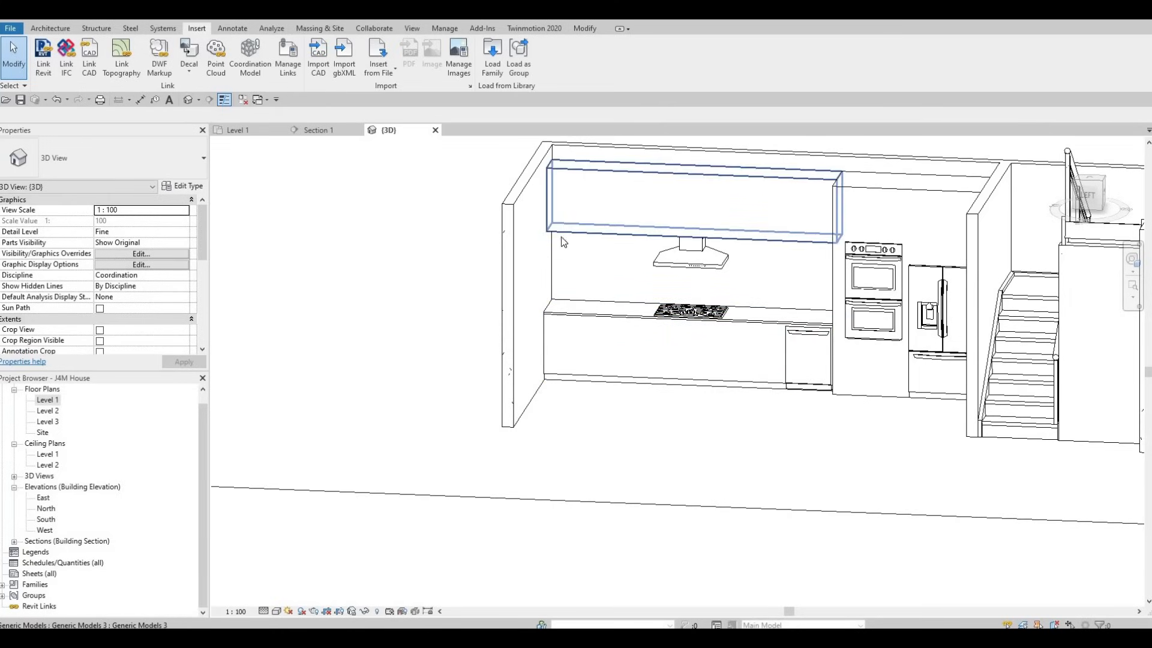
Step: Switch from the 3D view to the Section 1 view of the kitchen run
left_click(327, 133)
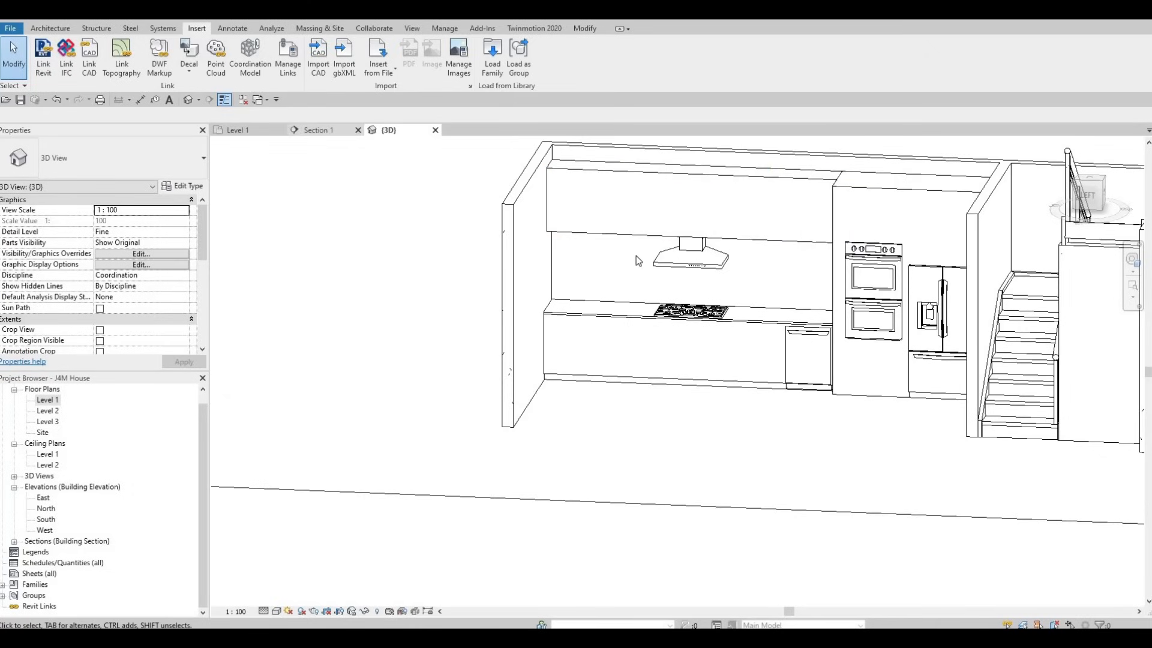
scroll(603, 414, "down", 3)
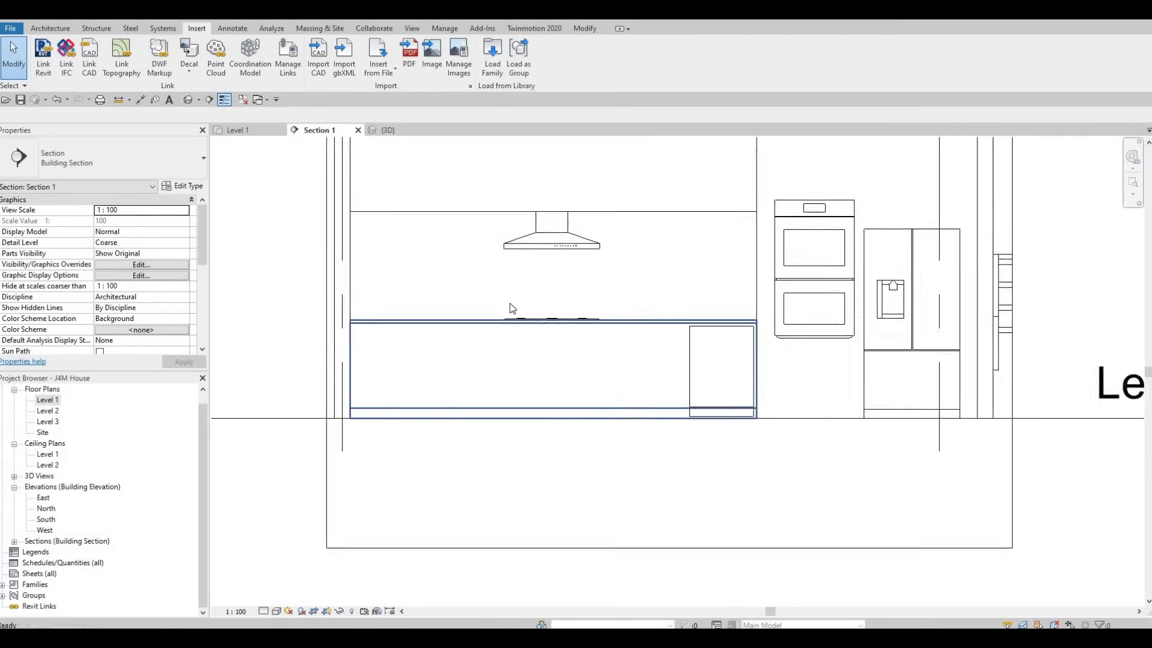
key("Escape")
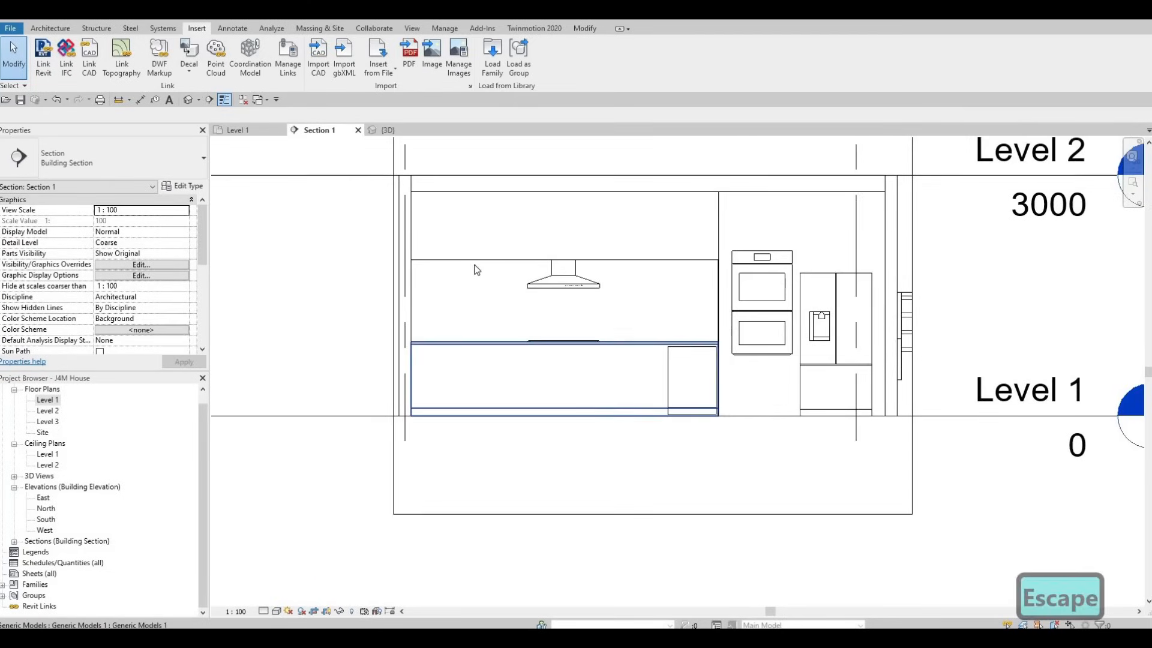
left_click(48, 29)
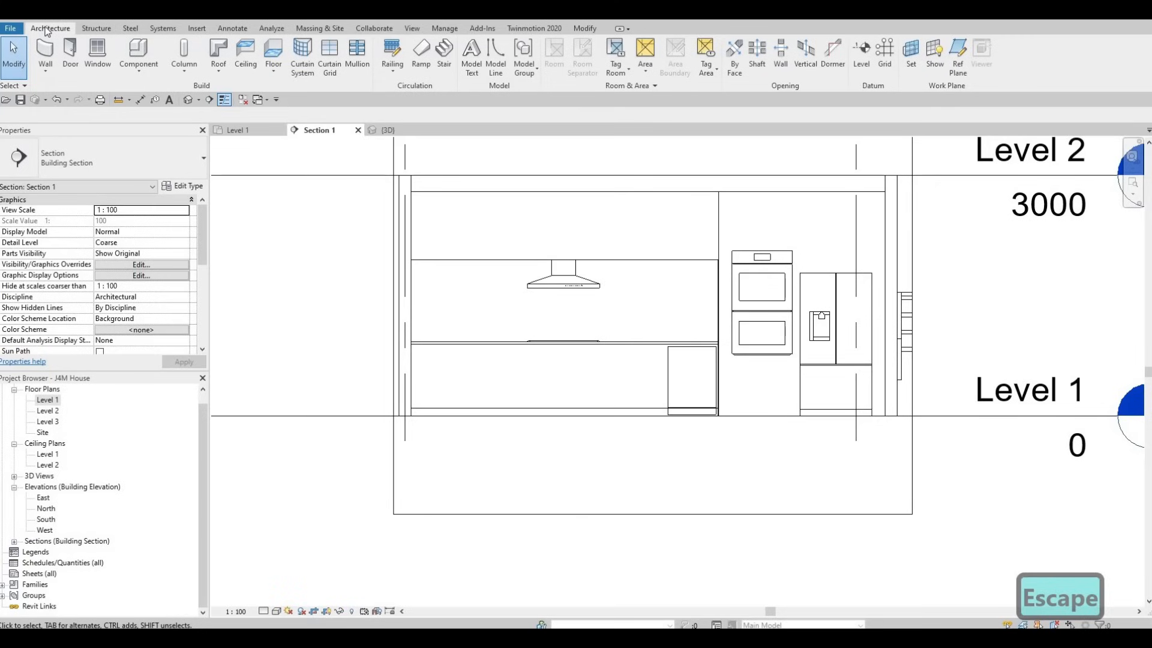
left_click(137, 82)
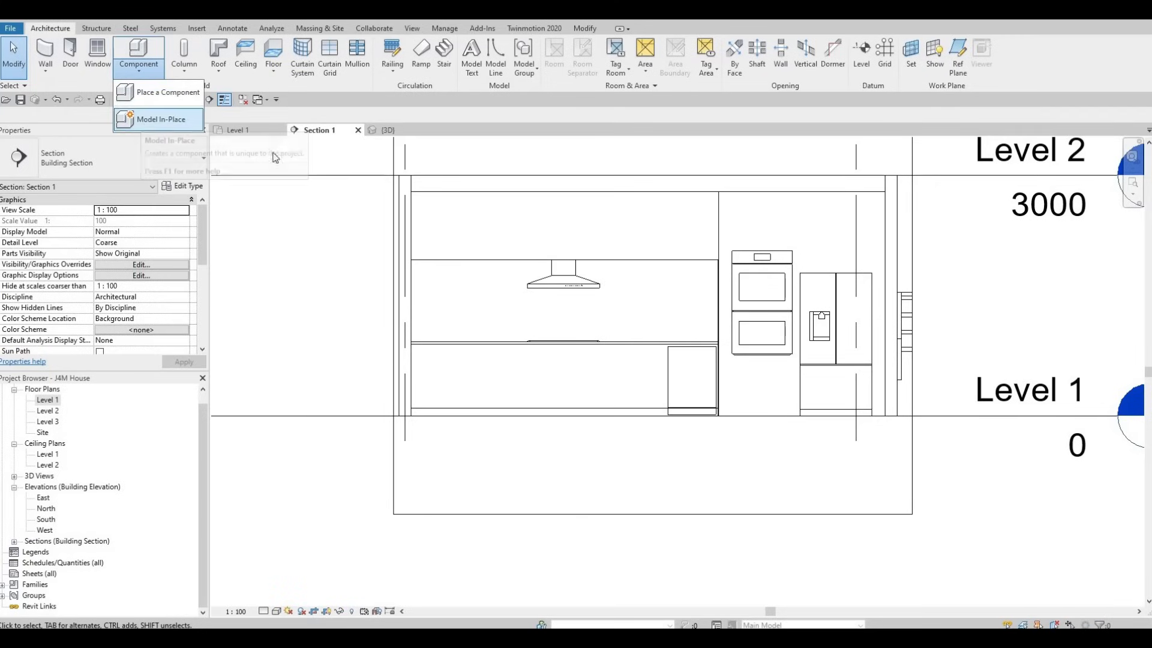
key("Escape")
key("Escape")
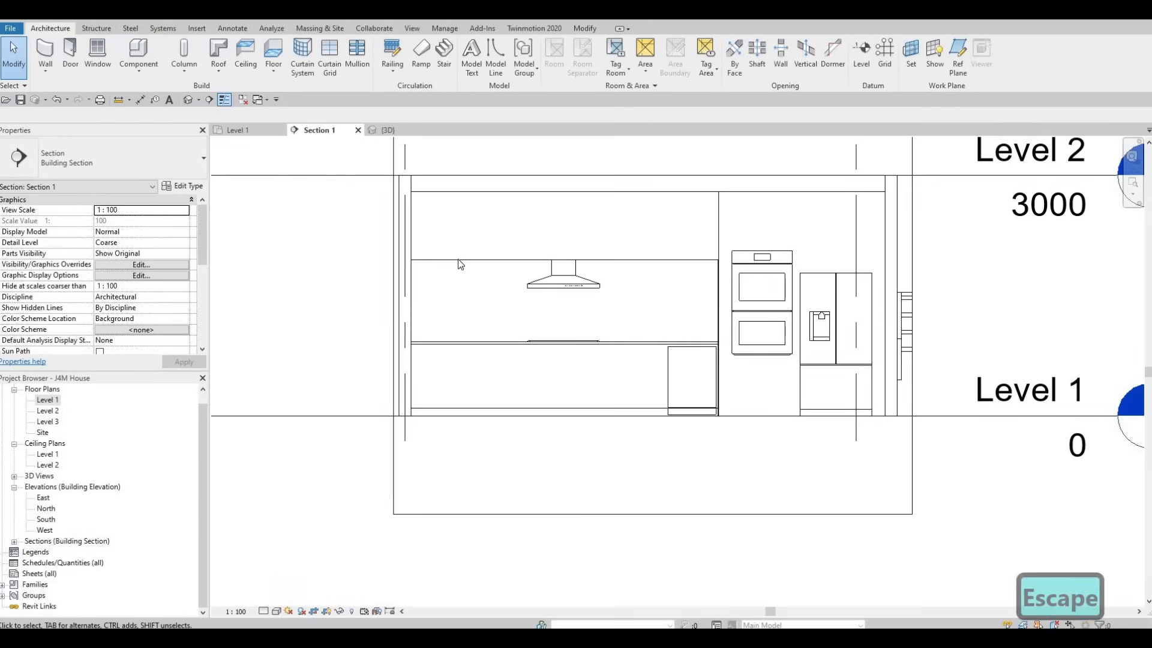
Step: Open the upper wall cabinet above the range hood for in-place editing
left_click(538, 235)
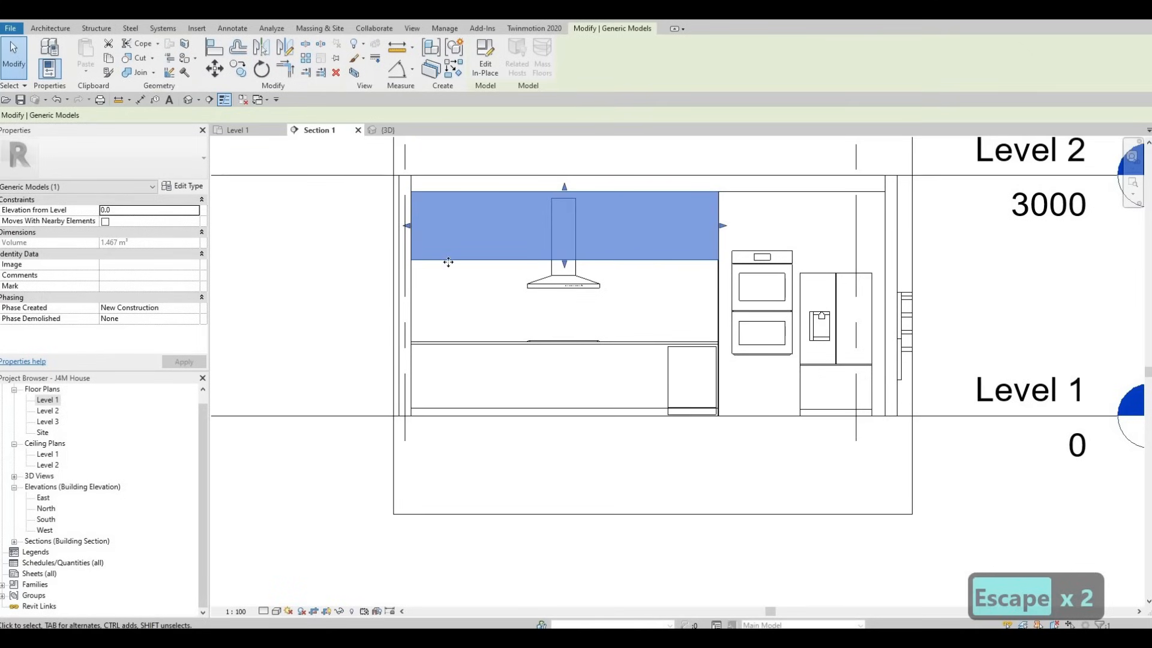
key("Escape")
key("Escape")
left_click(483, 244)
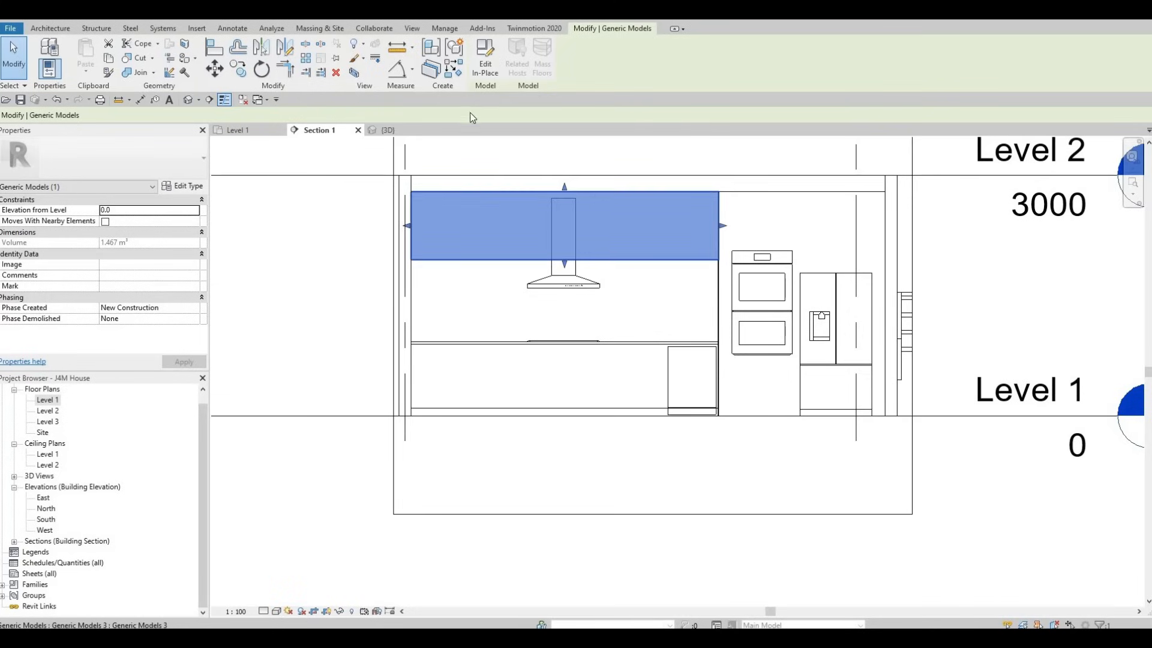
left_click(485, 57)
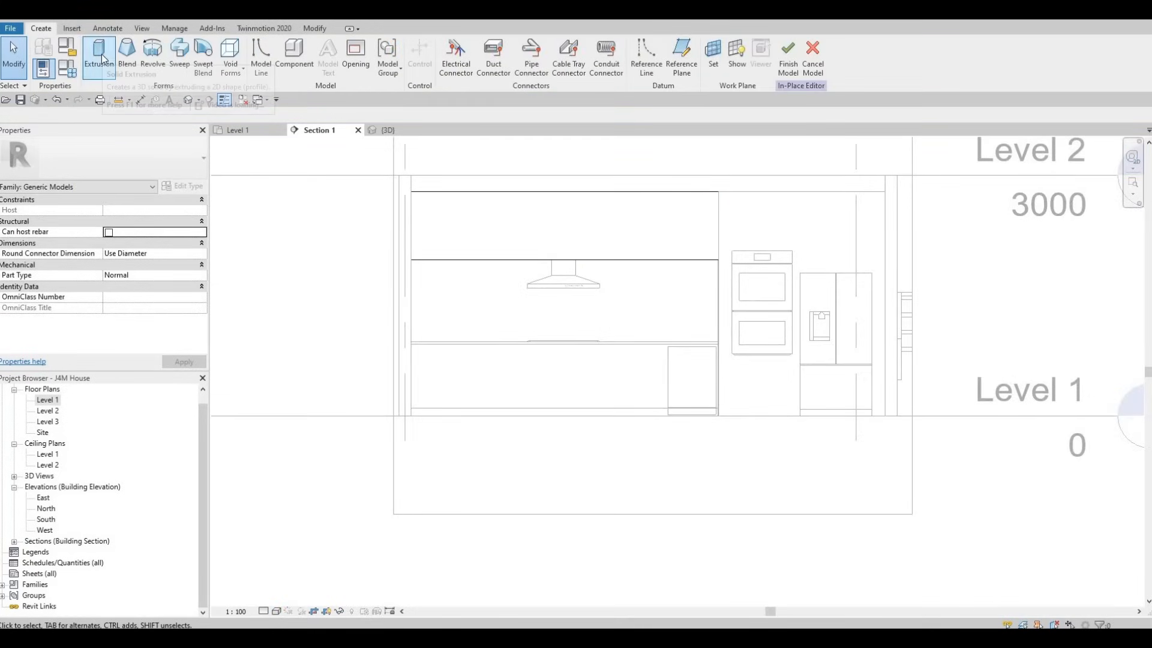
Step: Start a solid extrusion using the upper cabinet's front face as the picked work plane
left_click(99, 57)
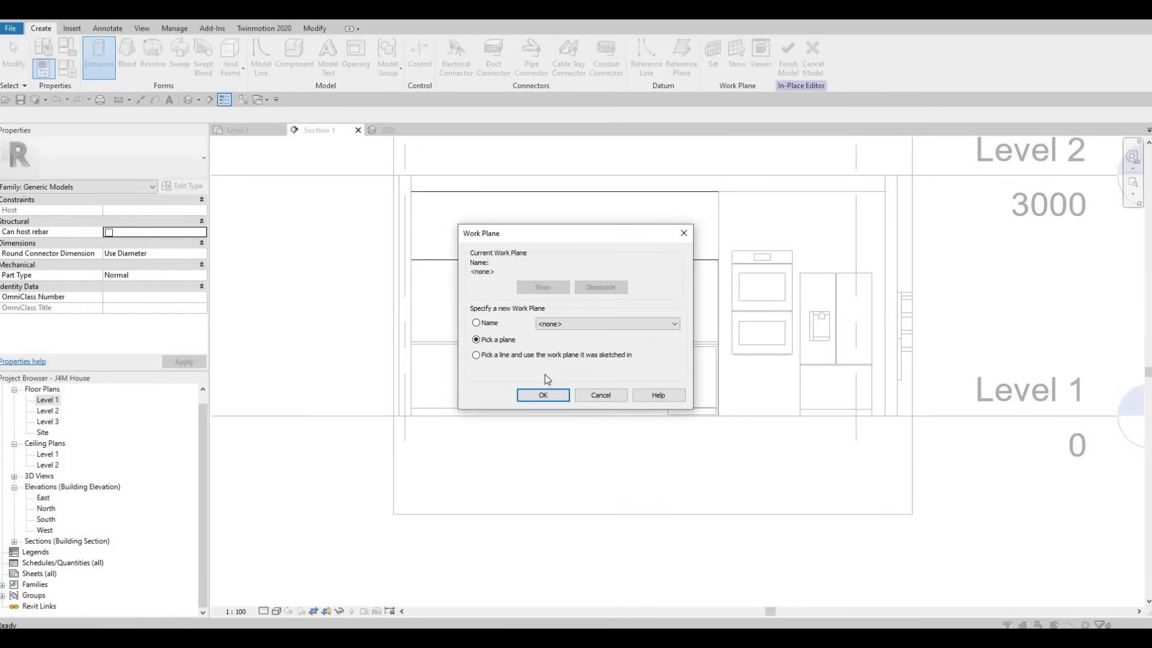
key("Return")
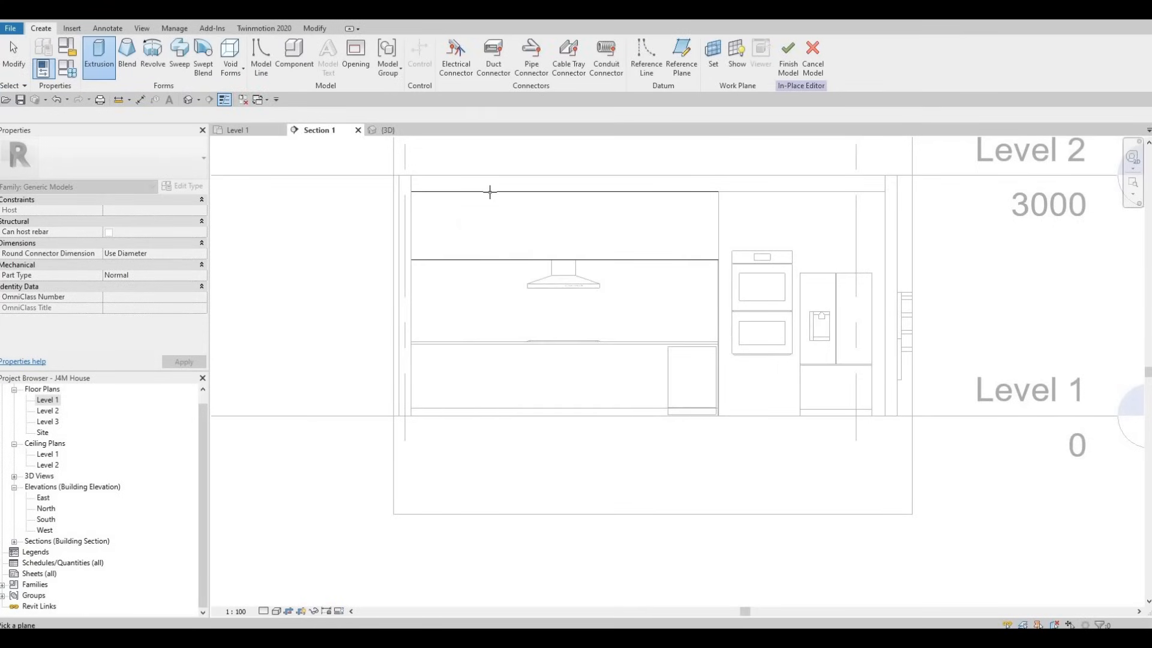
left_click(420, 246)
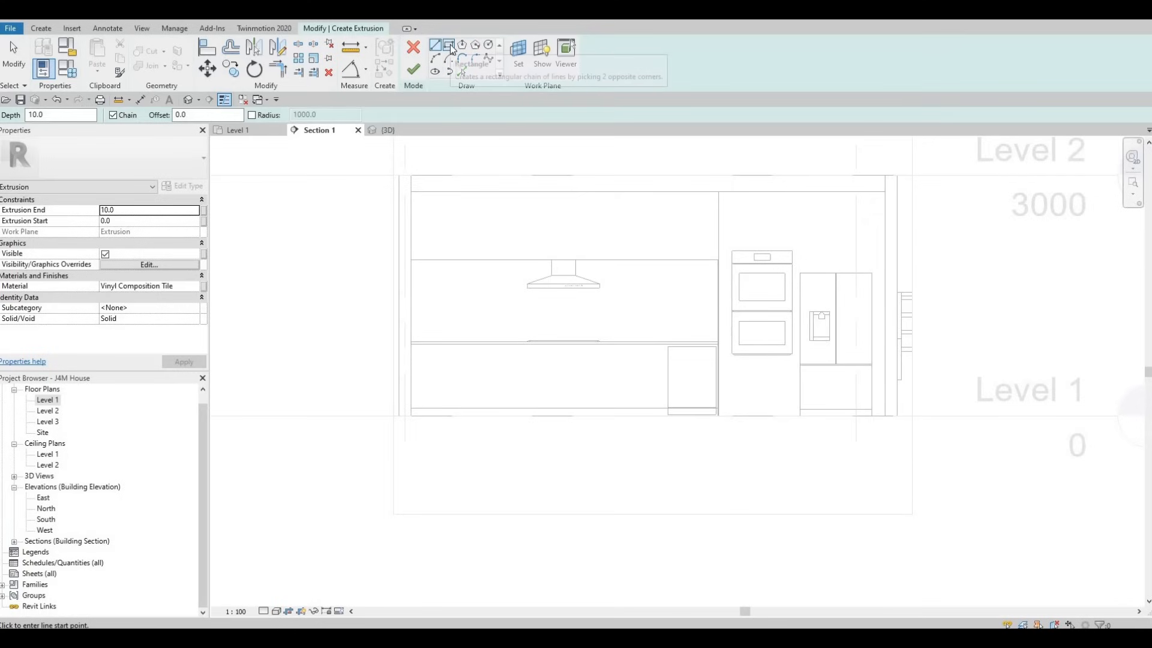
Step: Sketch a rectangle from corner to corner of the upper cabinet's front, offset 10 mm inward from its outline
left_click(449, 45)
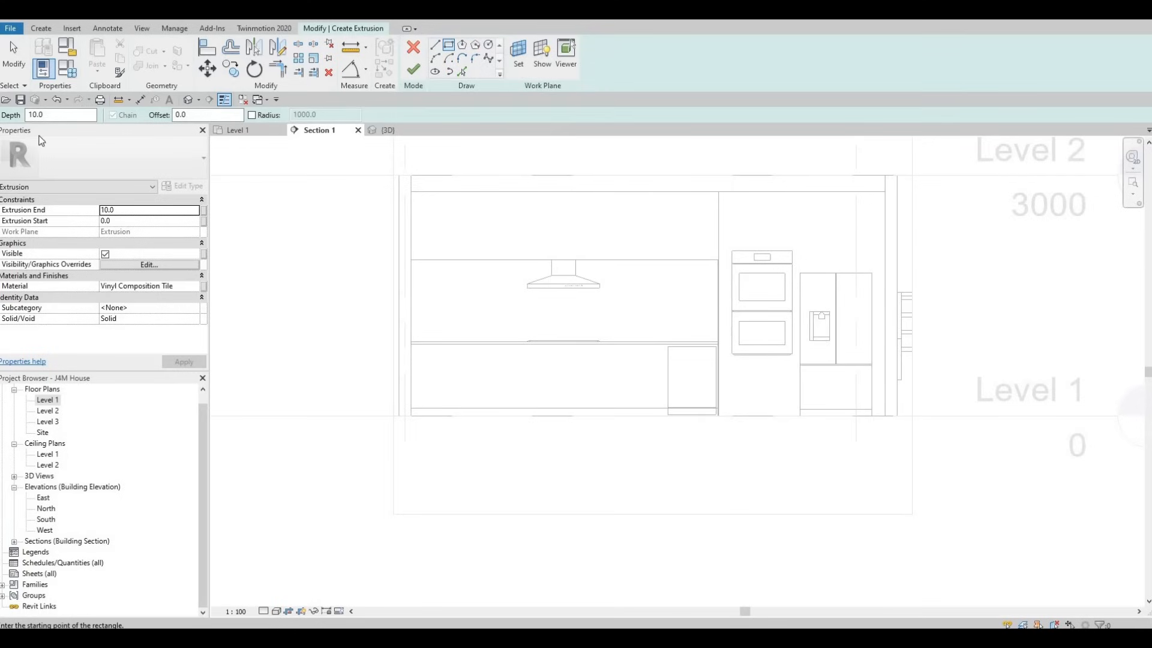
type("10")
key("Return")
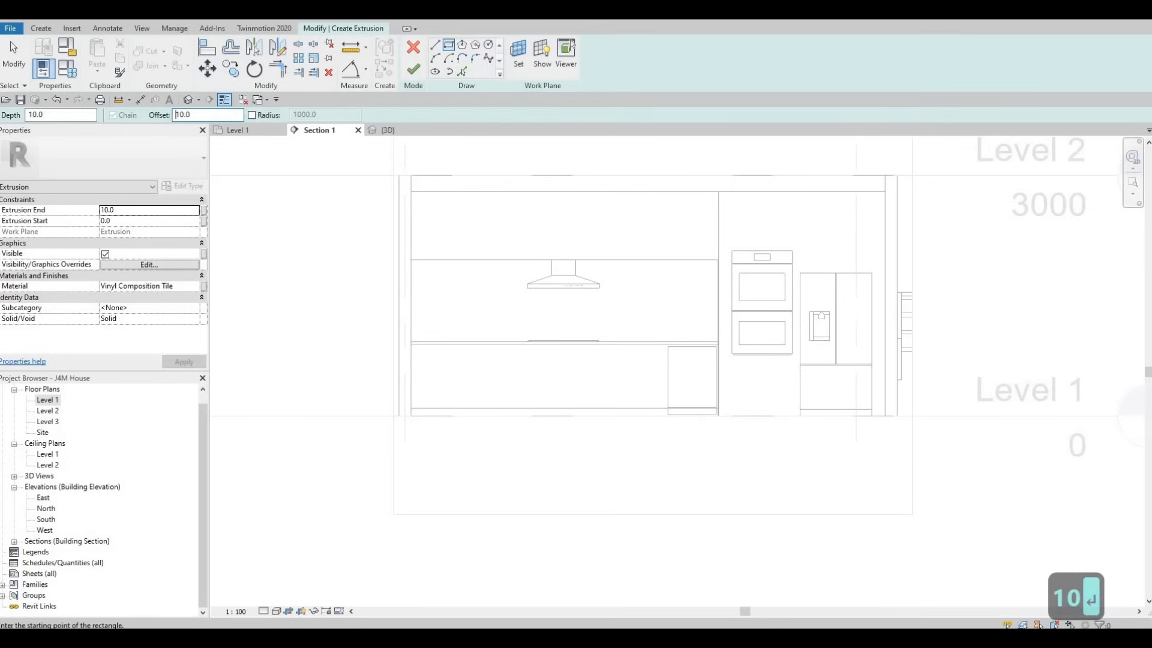
scroll(410, 195, "up", 1)
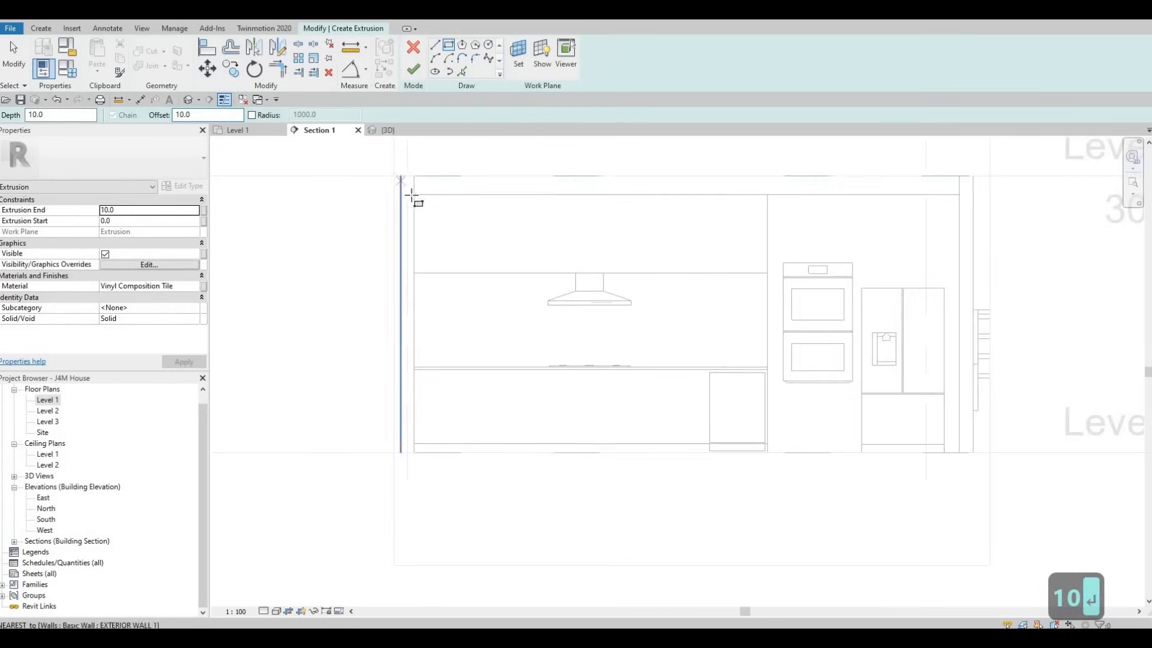
left_click(412, 193)
scroll(433, 187, "up", 4)
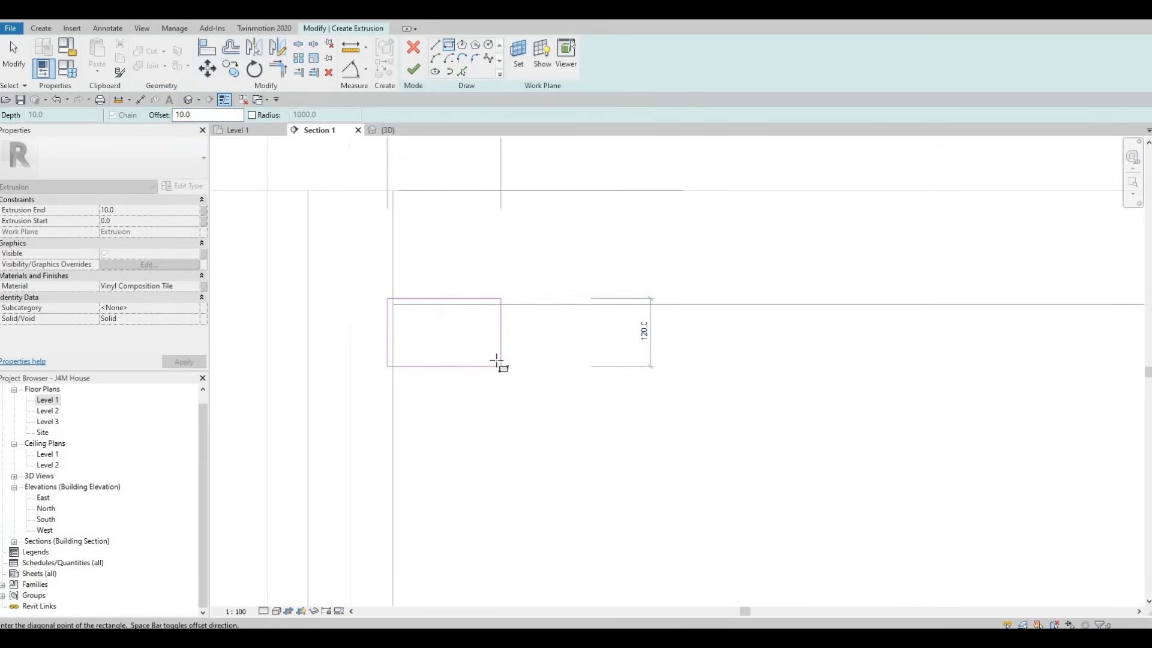
key("space")
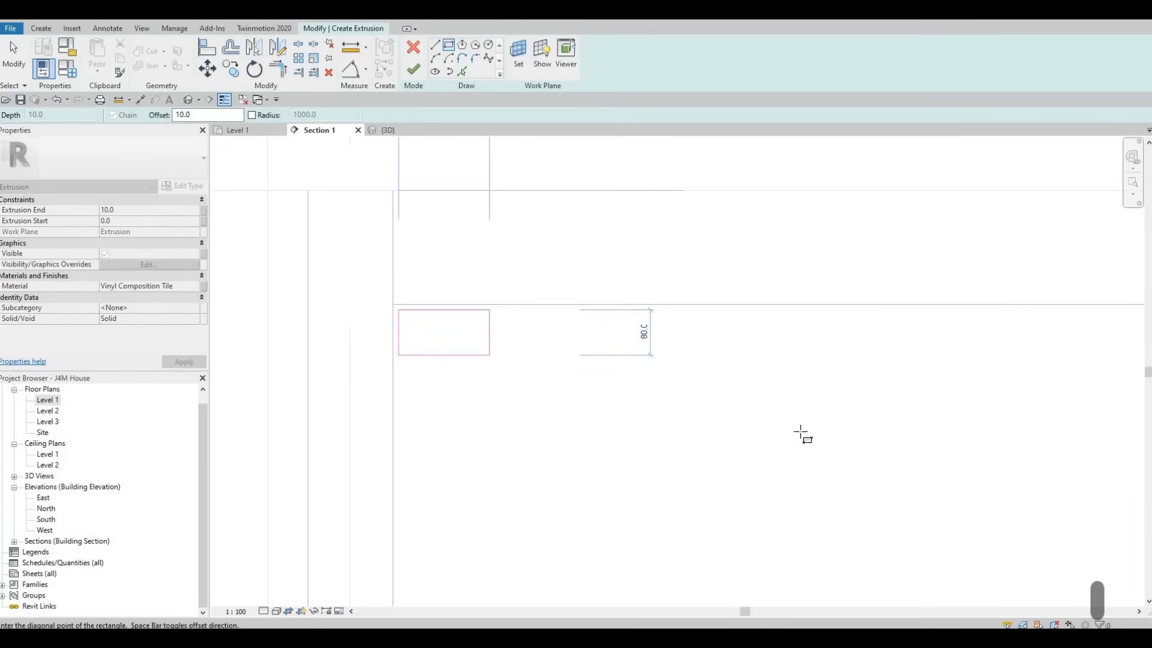
scroll(1001, 476, "up", 4)
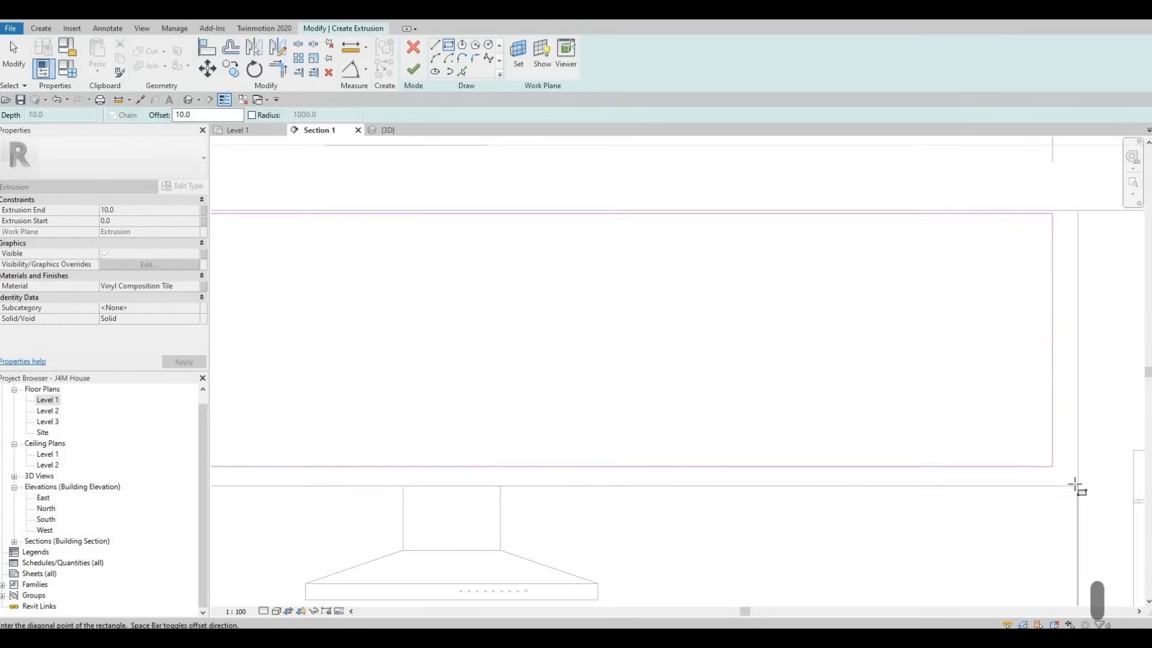
left_click(1071, 480)
scroll(654, 414, "down", 2)
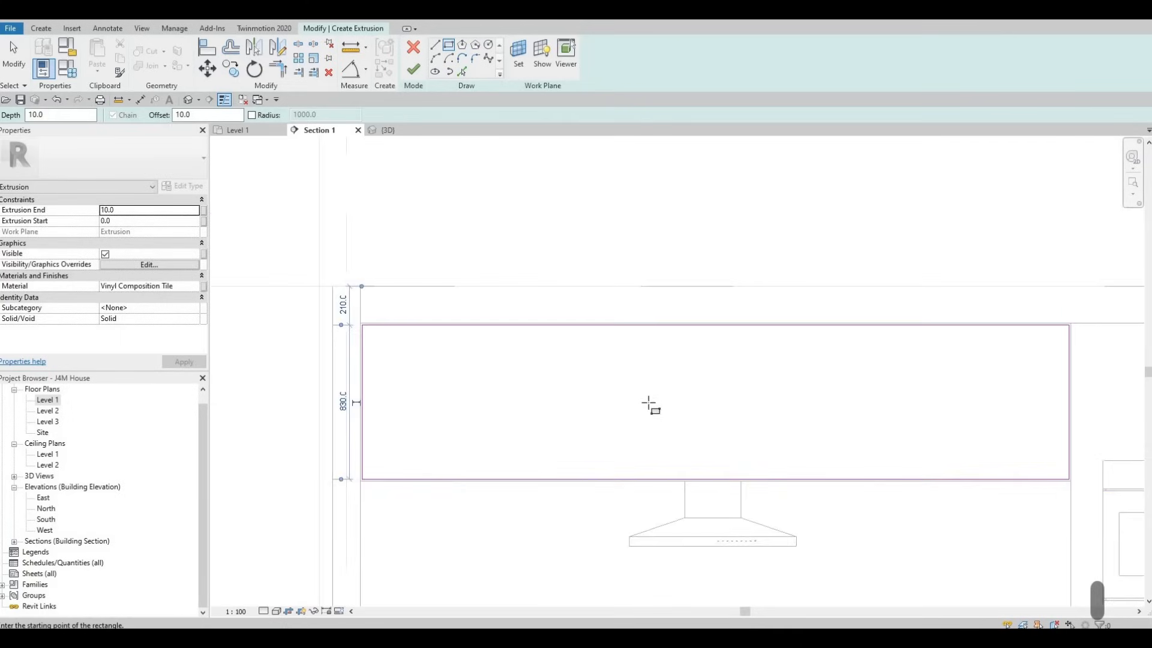
key("Escape")
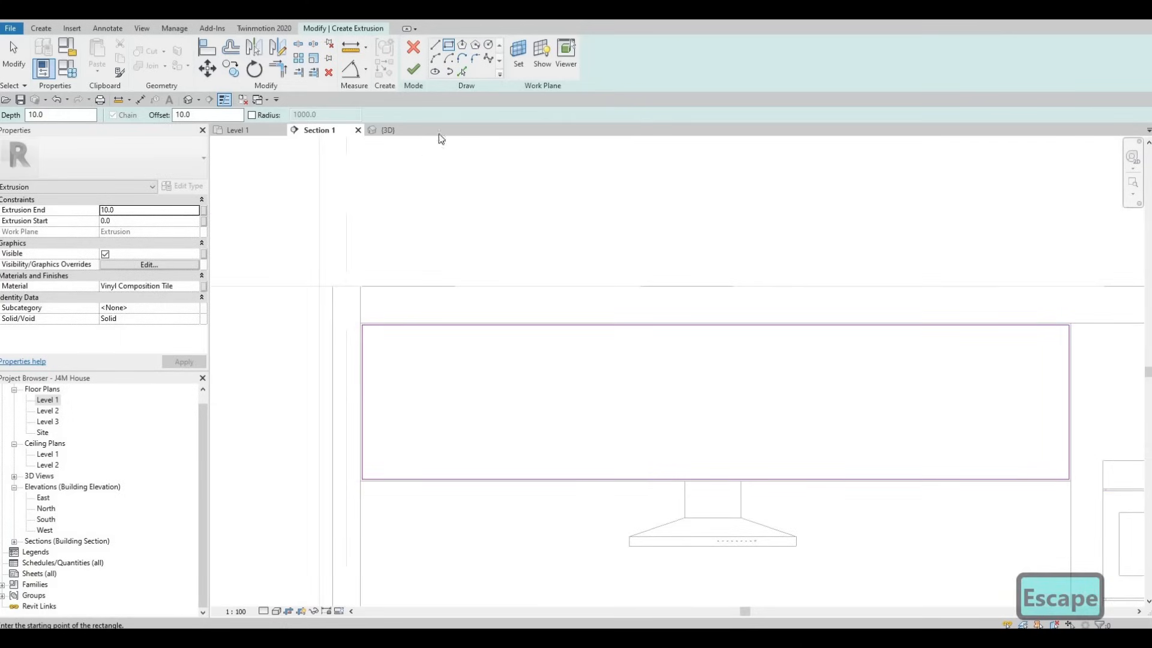
Step: Draw a vertical line at the middle of the rectangle, from its lower to its upper edge, with a 10 mm offset
left_click(436, 46)
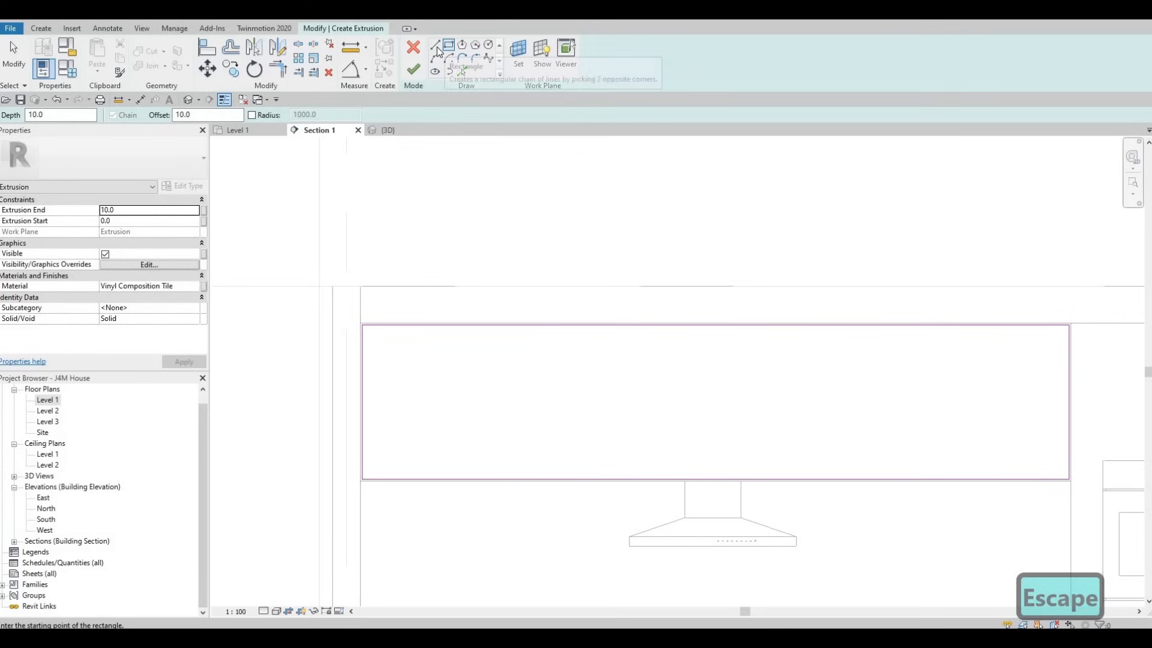
left_click(714, 478)
scroll(714, 478, "up", 3)
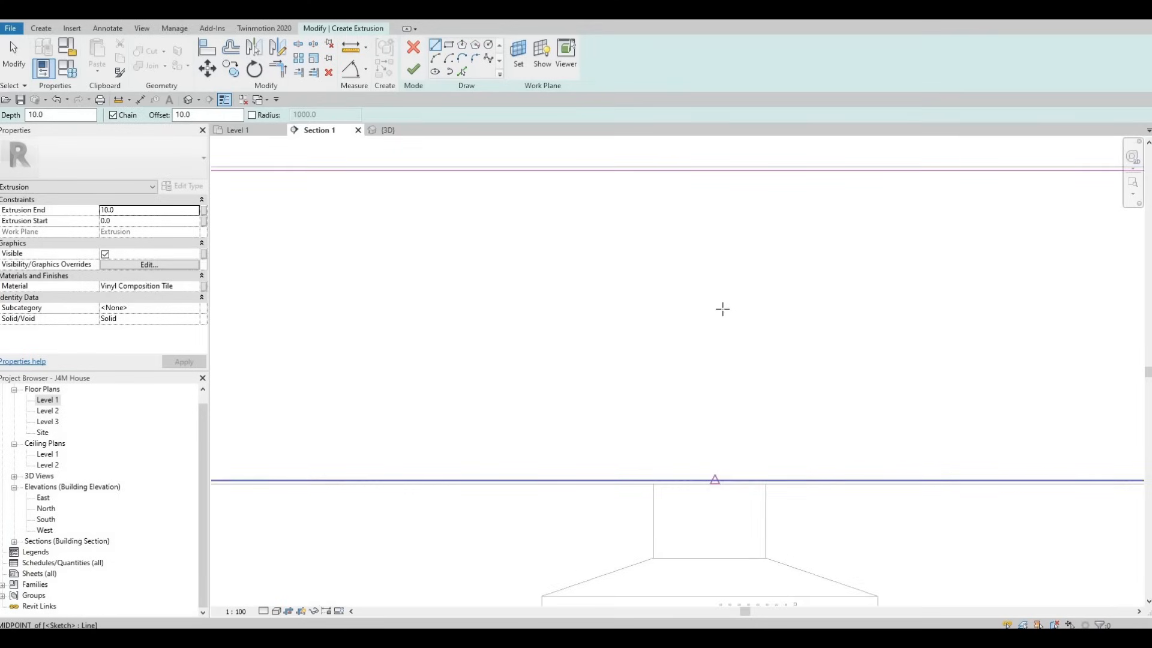
left_click(715, 170)
scroll(713, 172, "up", 2)
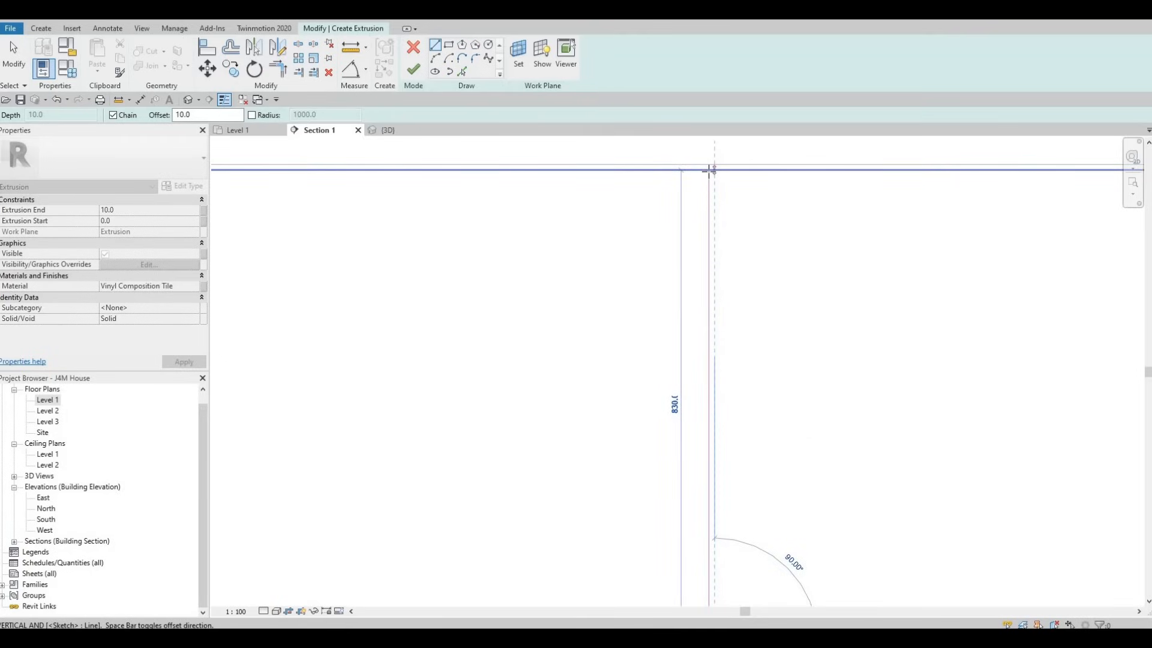
scroll(710, 171, "down", 1)
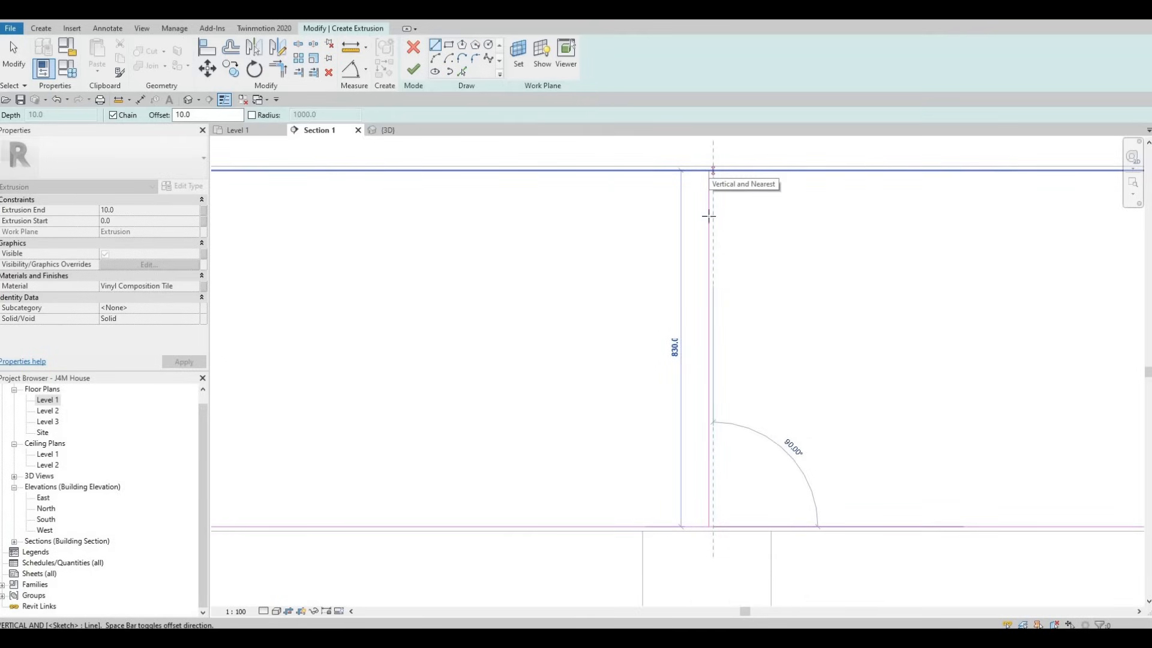
key("Escape")
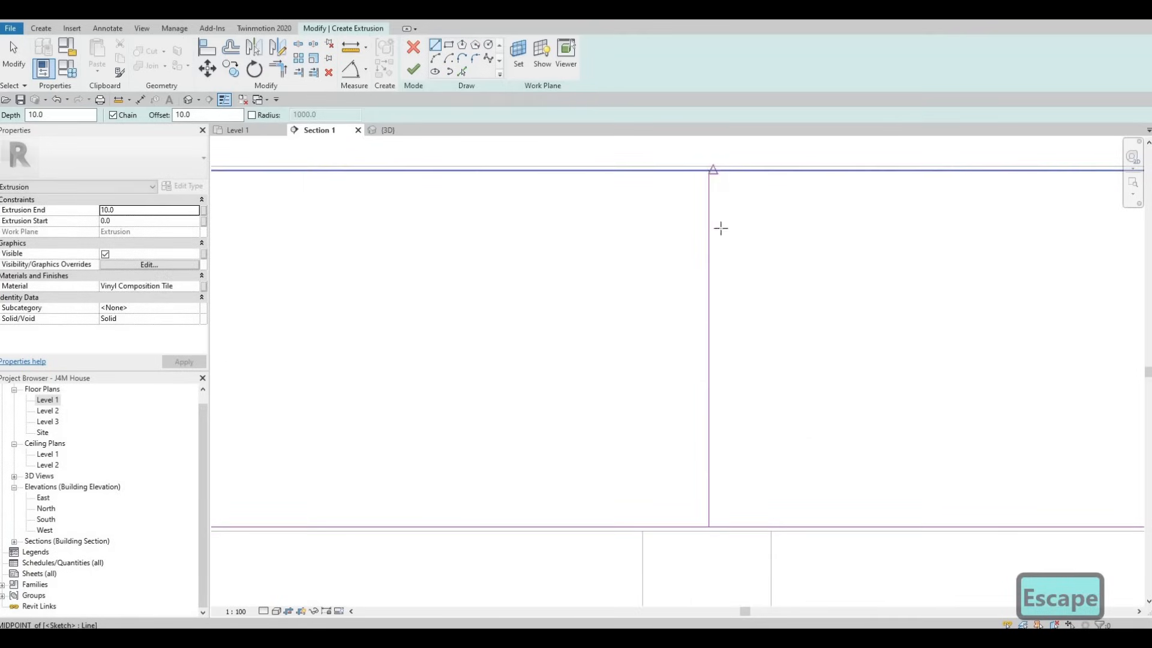
Step: Add a parallel line on the other side of the rectangle's middle by offsetting the vertical centre line 10 mm with Pick Lines
left_click(713, 337)
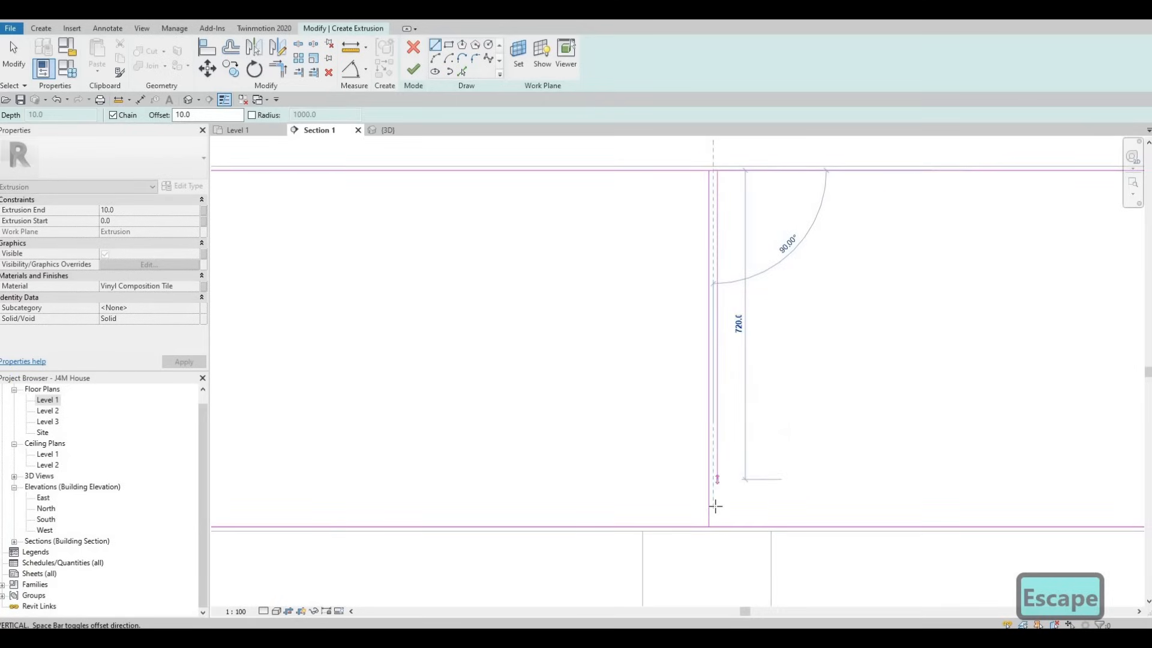
key("Escape")
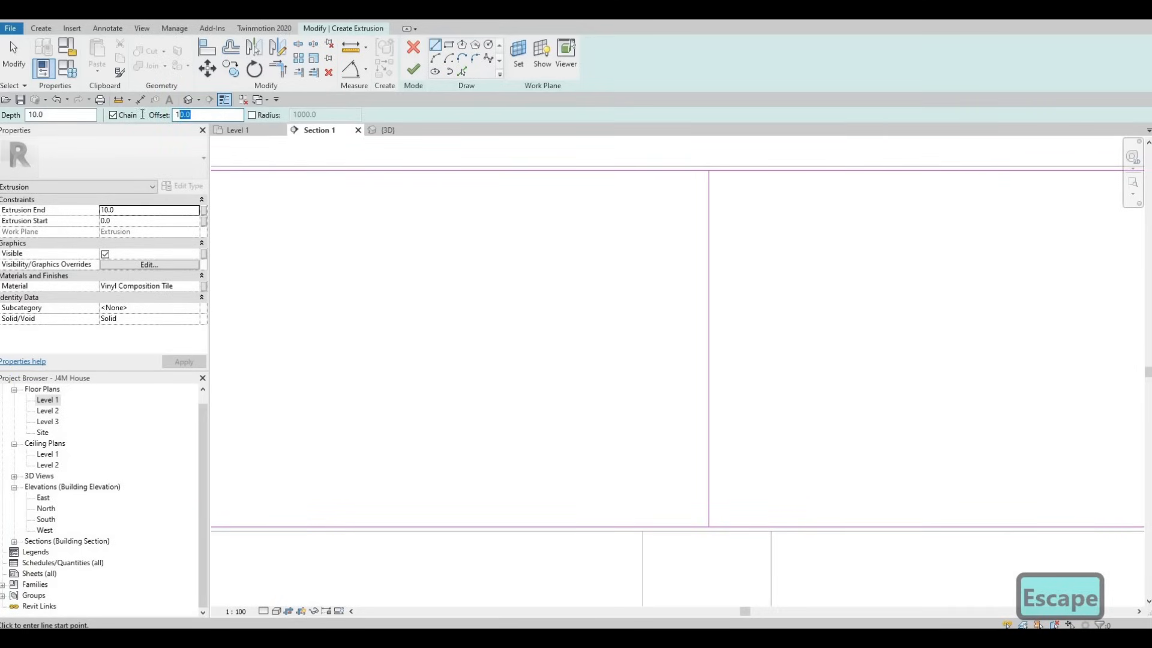
key("BackSpace")
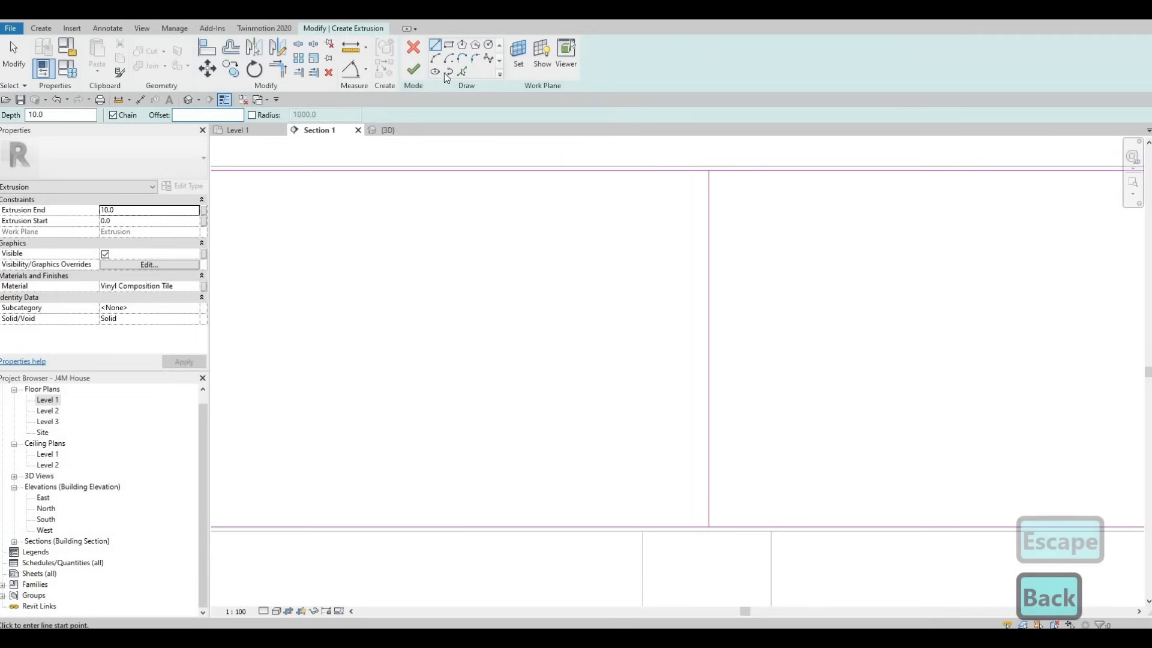
left_click(435, 48)
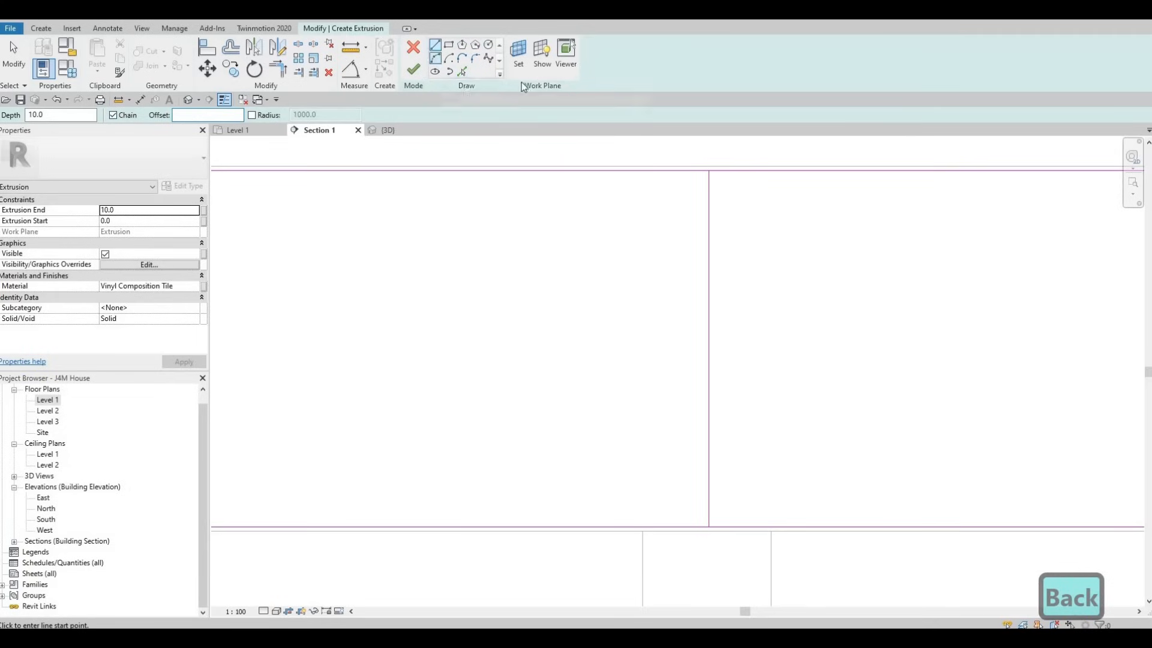
left_click(462, 71)
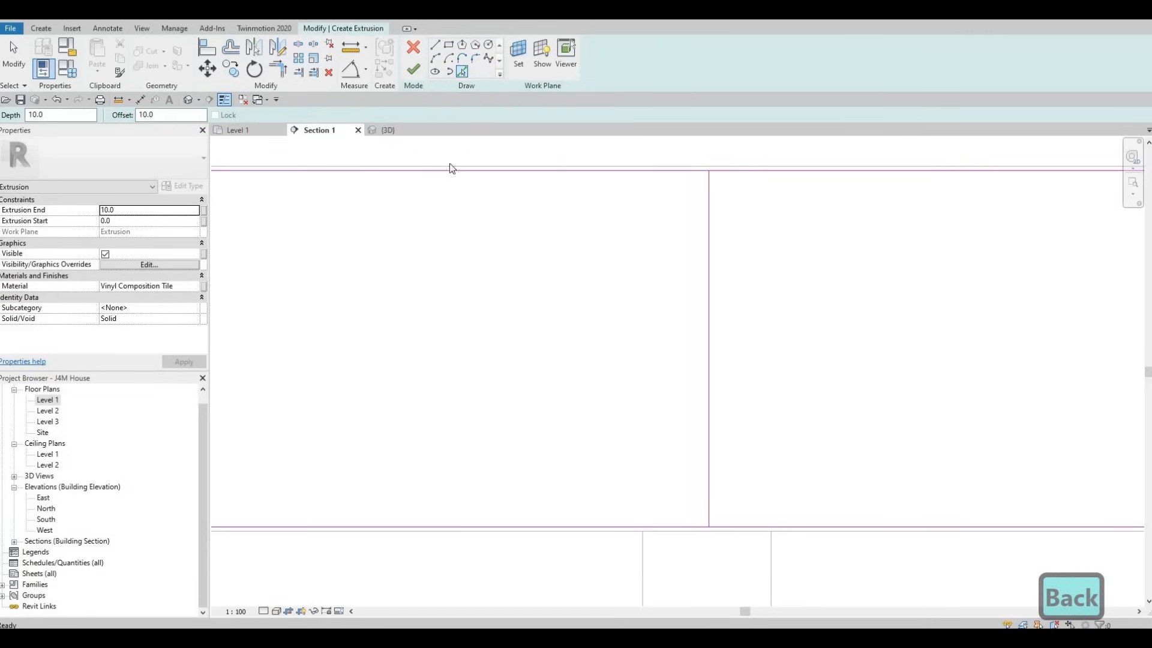
left_click(710, 235)
scroll(725, 285, "down", 2)
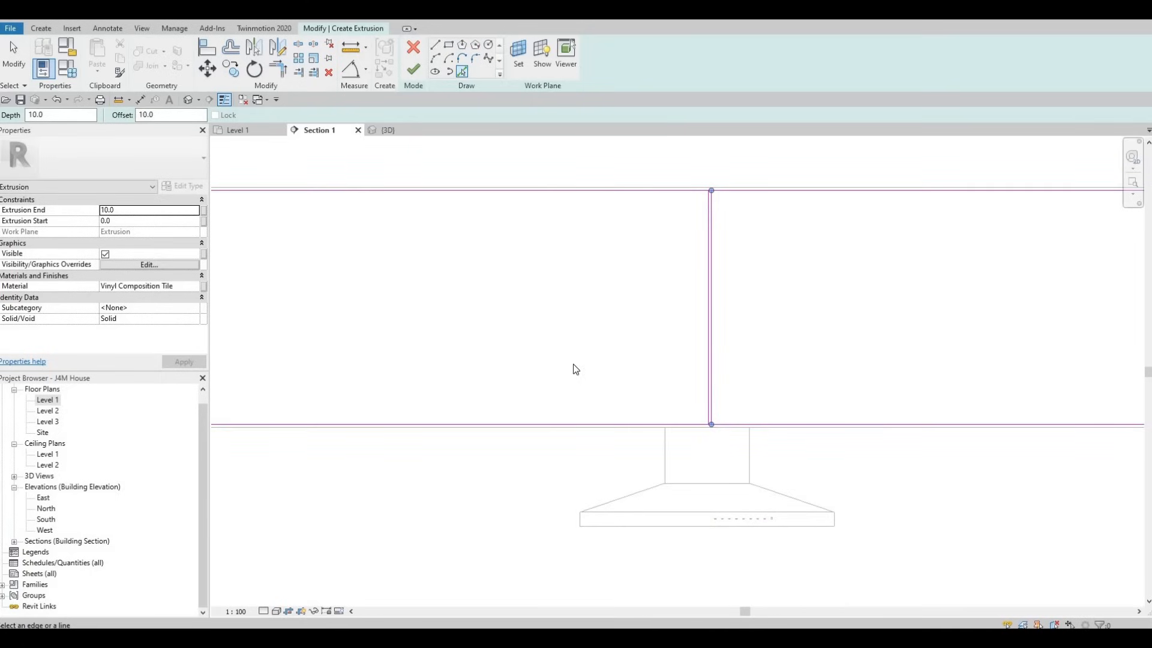
key("Escape")
key("Escape")
scroll(635, 357, "down", 1)
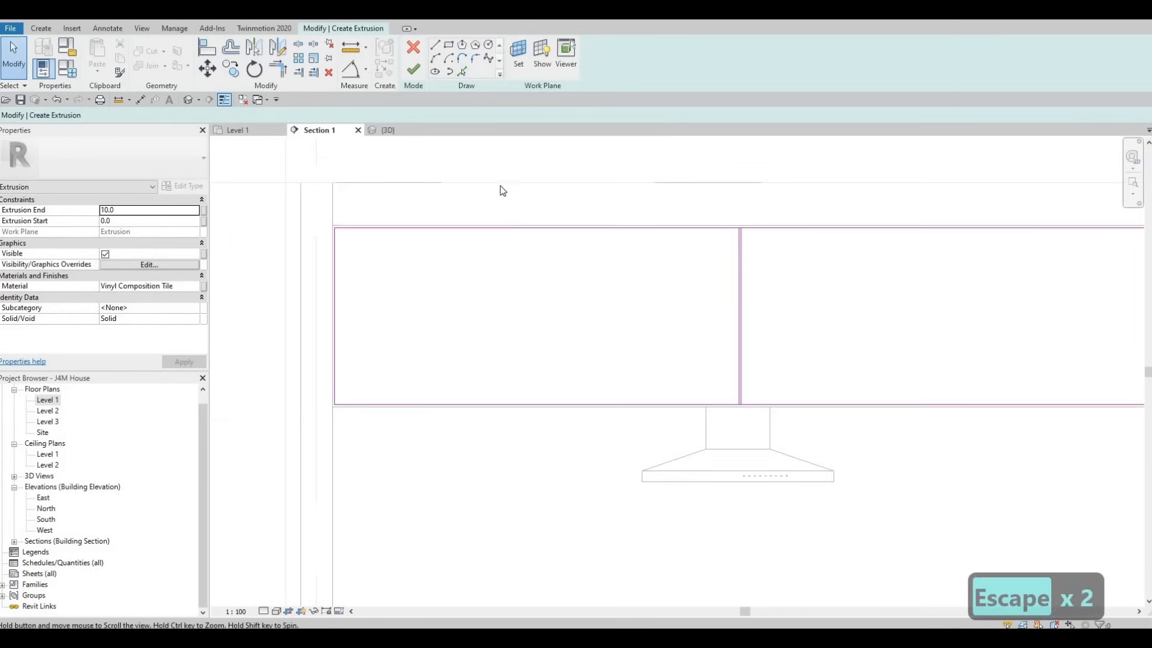
Step: Draw a full-height vertical line with zero offset across the left half of the rectangle, a short distance from the centre lines
left_click(435, 45)
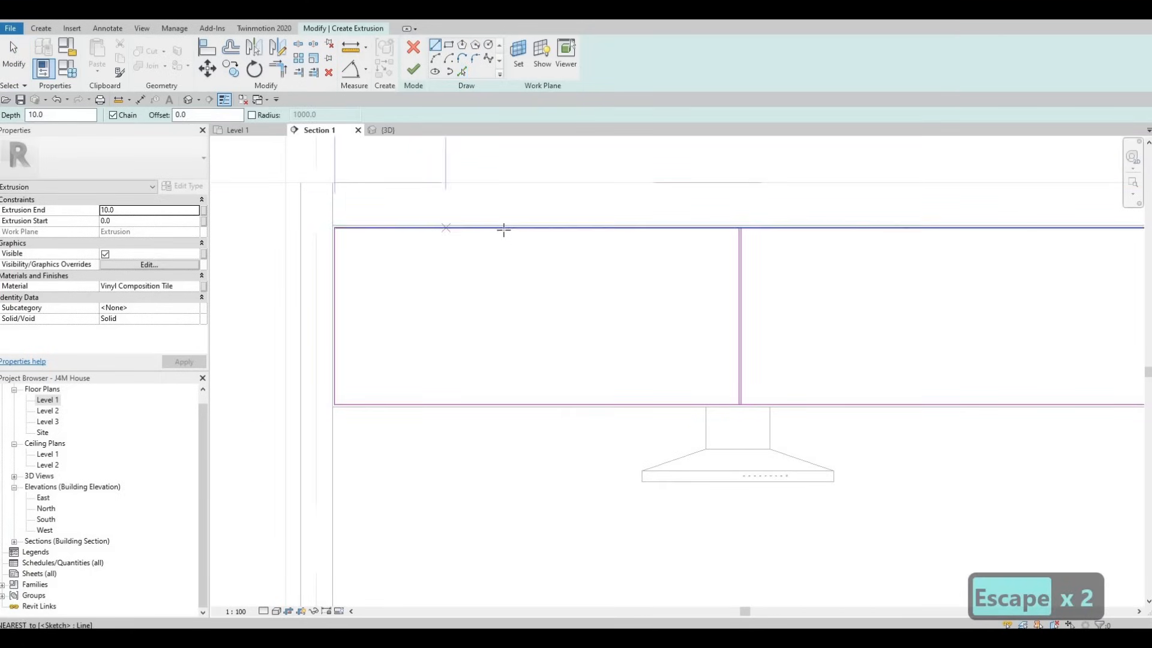
left_click(643, 228)
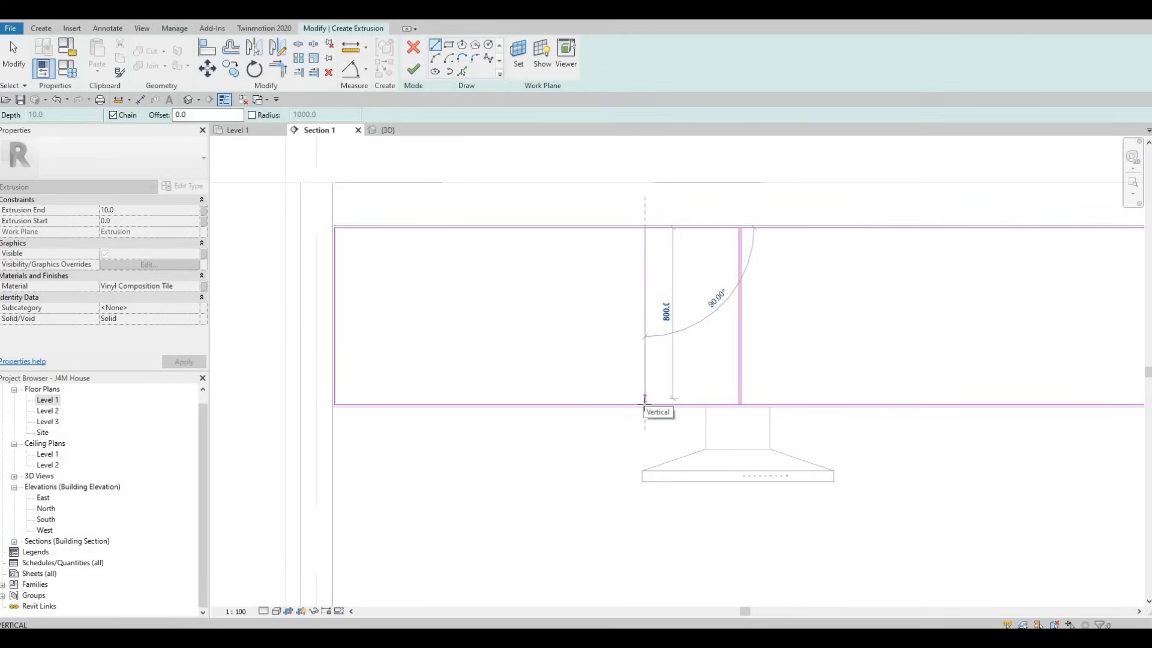
left_click(645, 403)
key("Escape")
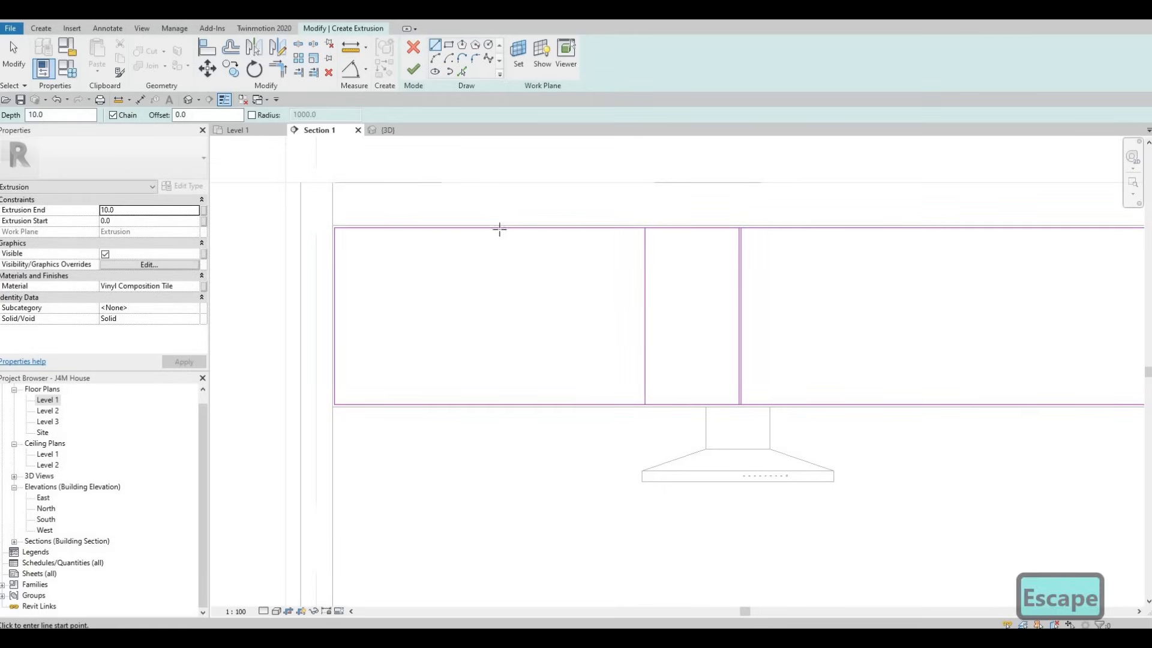
Step: Draw a second full-height vertical line across the left half of the rectangle, about 774 mm from its left edge
left_click(499, 228)
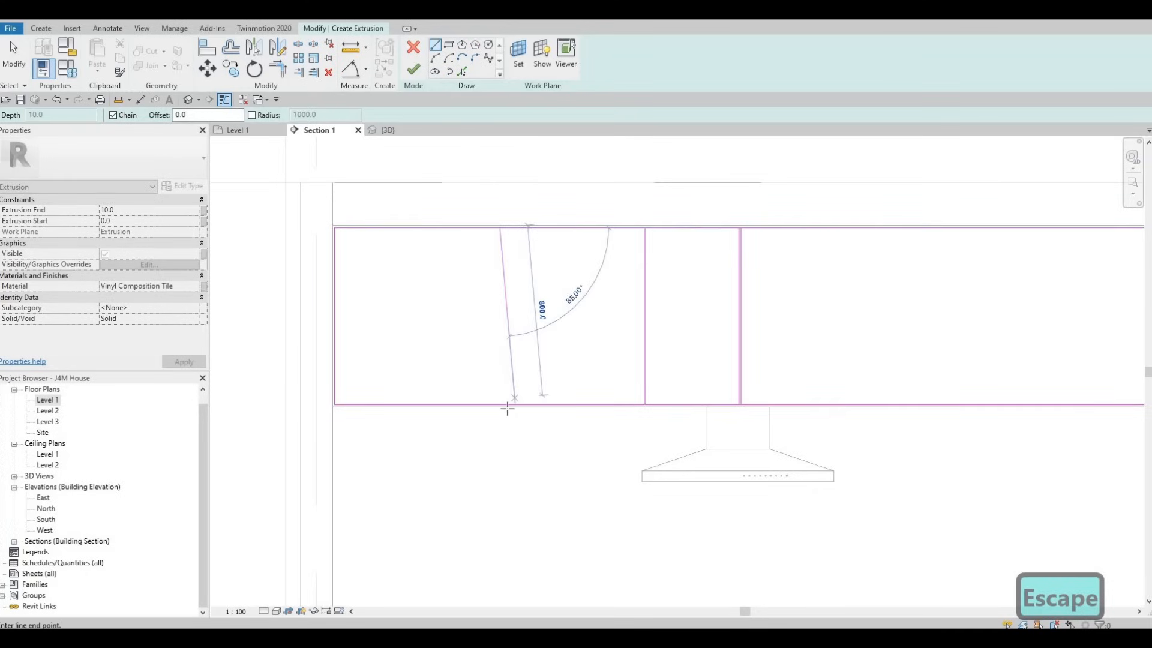
key("Escape")
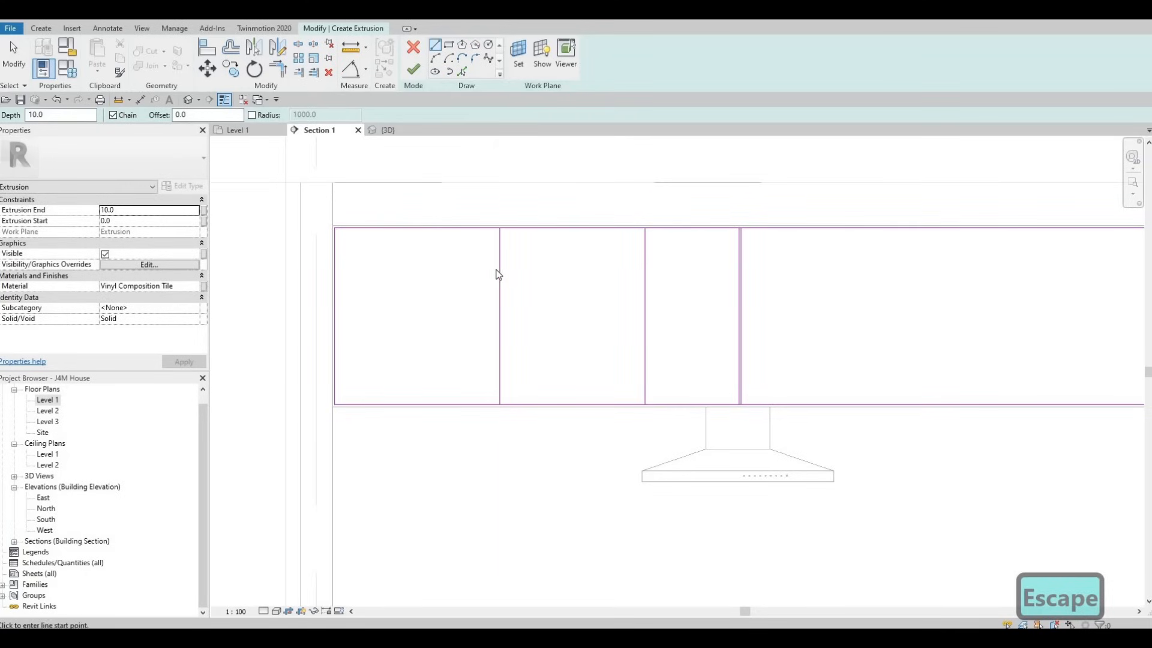
key("Escape")
key("Escape")
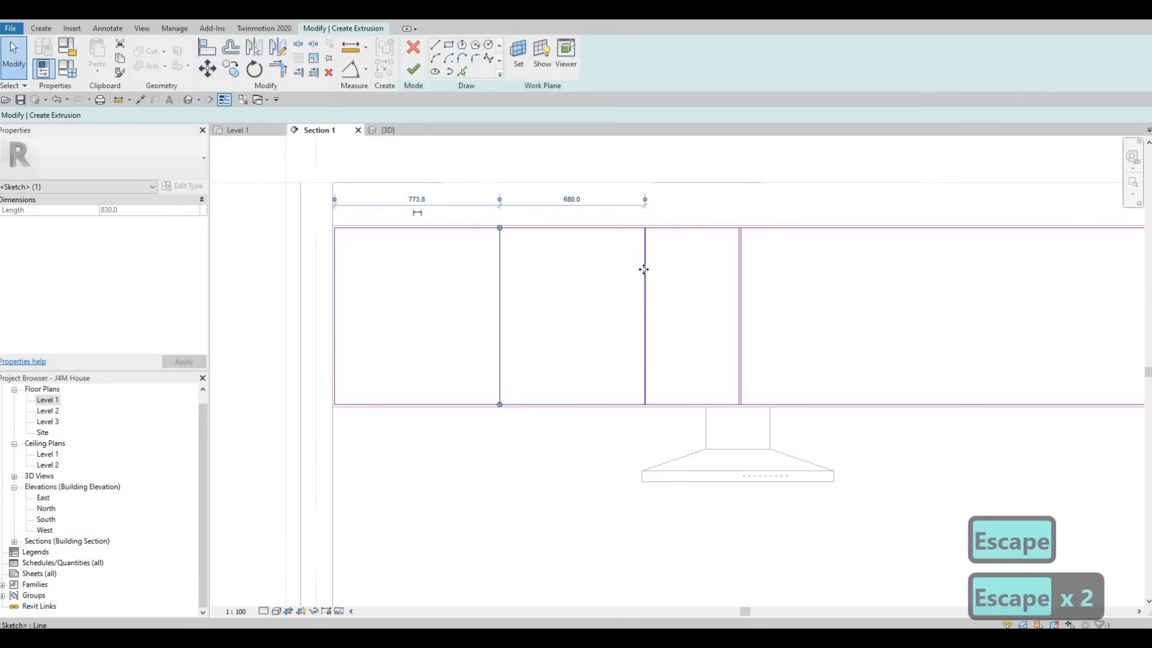
Step: Nudge both divider lines together to the left until the first is about 584 mm from the rectangle's left edge
left_click(645, 270, "ctrl")
key("Left")
key("Left")
key("Left")
key("Left")
key("Left")
key("Left")
key("Left")
key("Left")
key("Left")
key("Left")
key("Left")
key("Left")
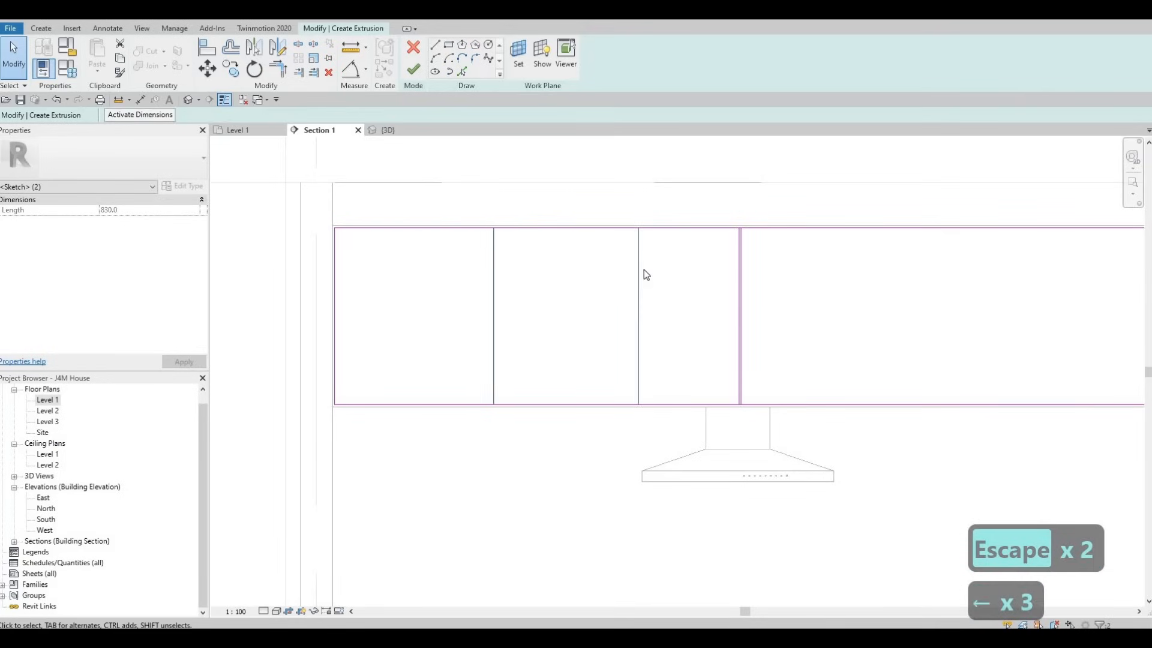
key("Left")
key("Left")
key("Left")
key("Left")
key("Left")
key("Left")
key("Left")
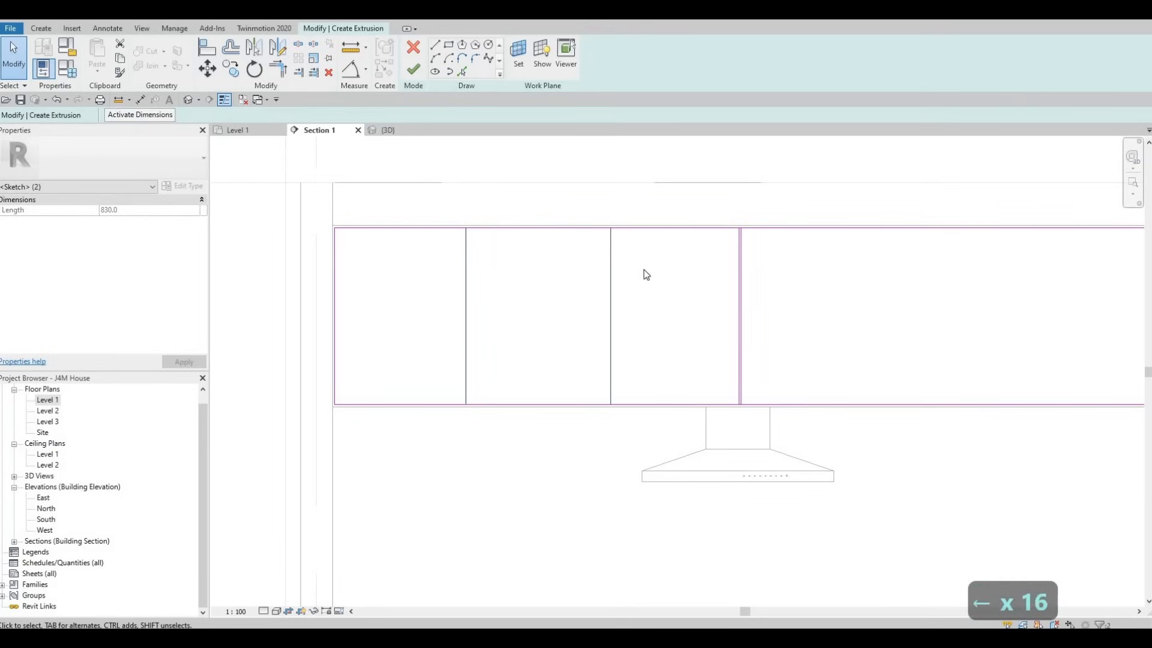
key("Left")
key("Right")
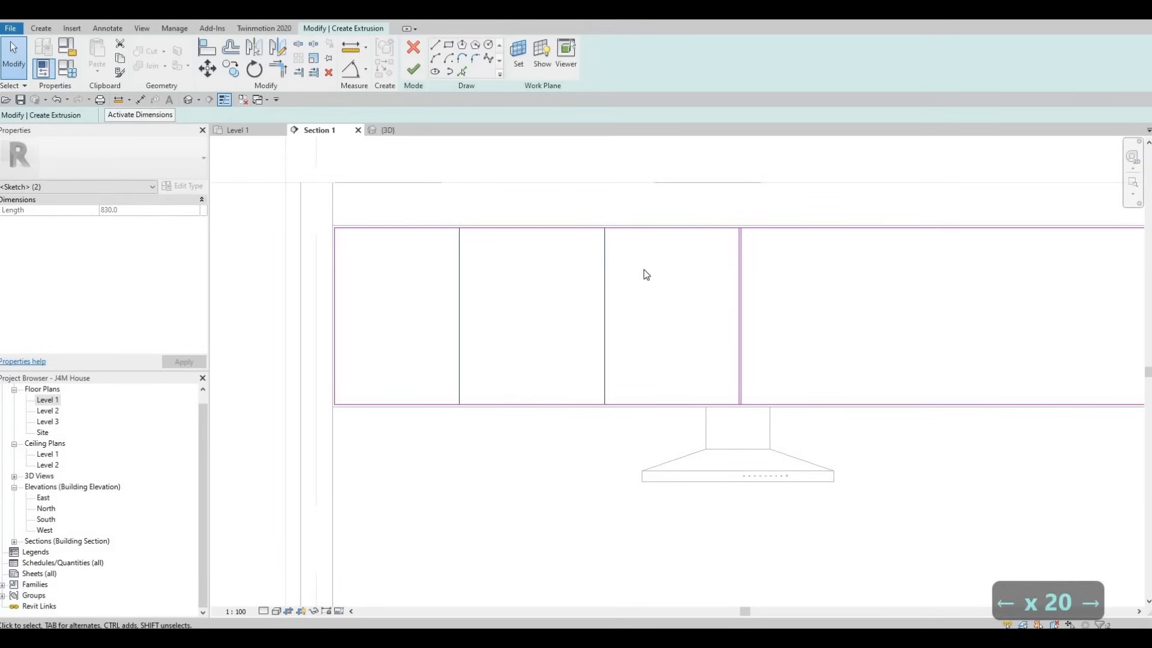
key("Escape")
key("Escape")
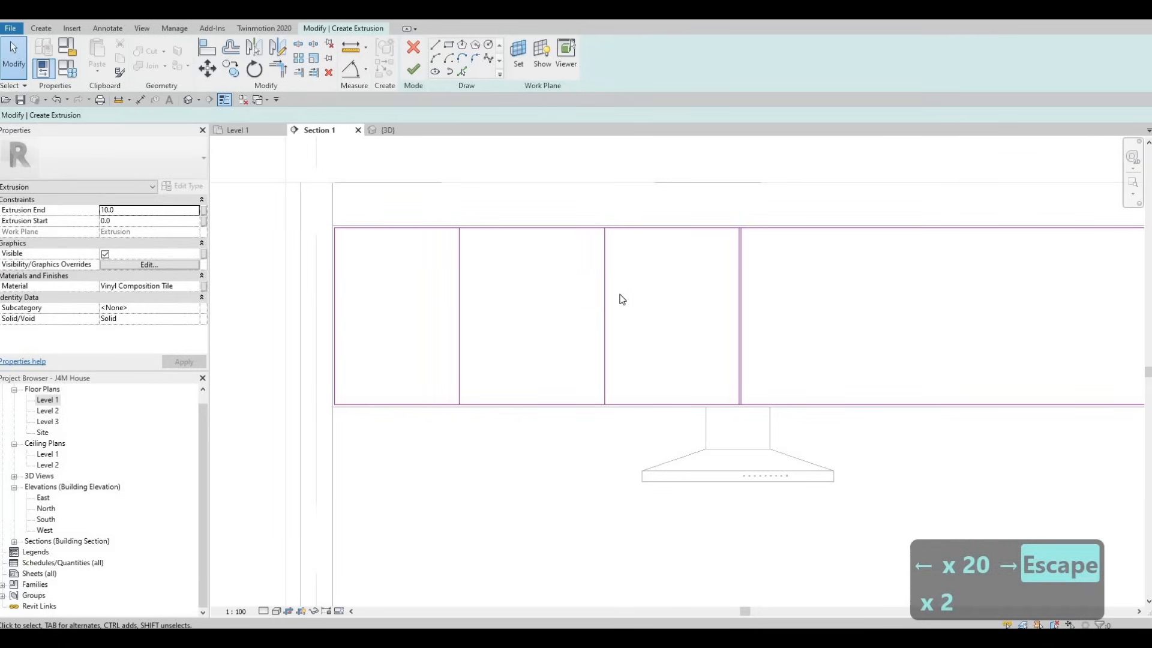
Step: Move the first divider line to the right and set its distance from the rectangle's left edge to 600 mm
left_click(459, 282)
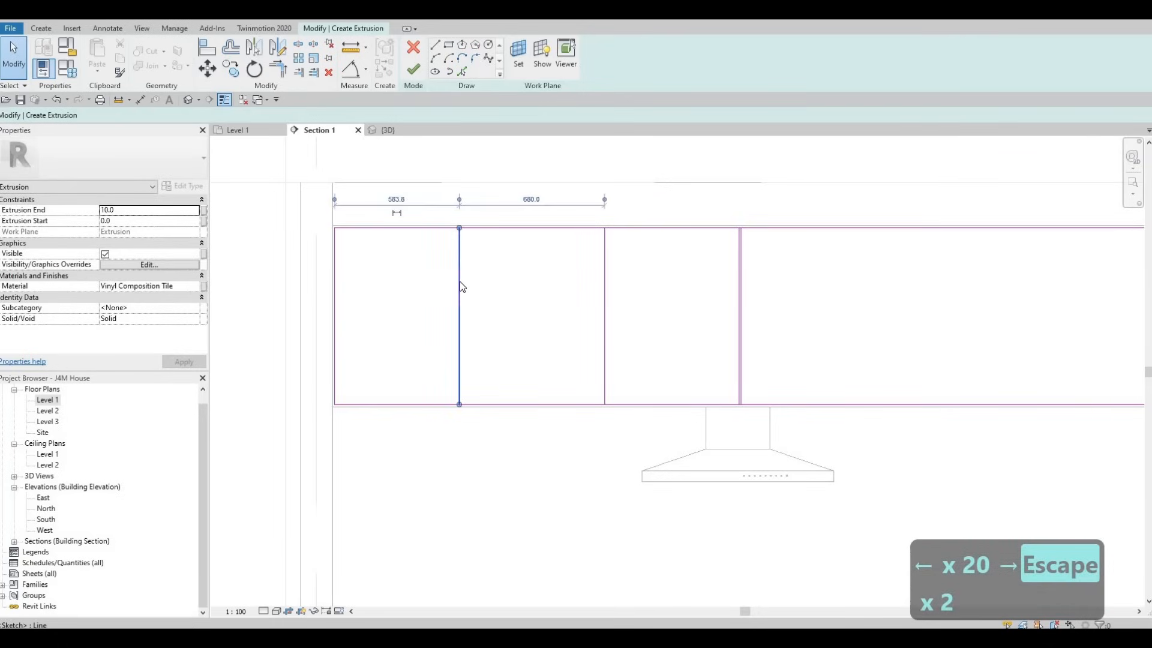
key("Right")
key("Right")
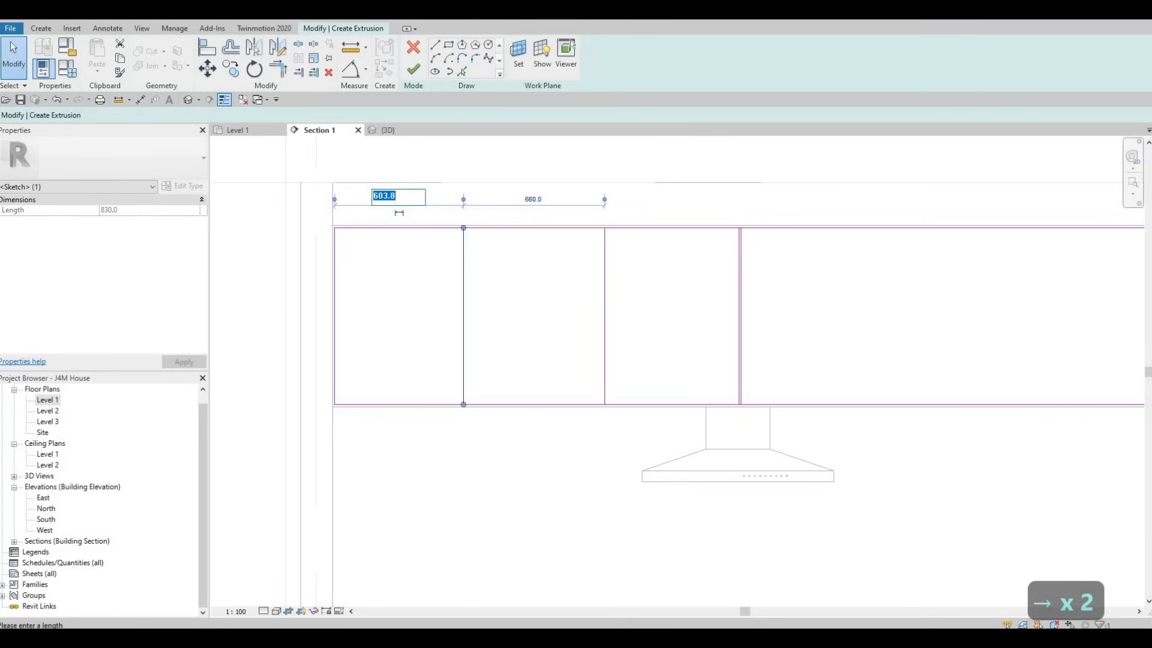
type("600")
key("Return")
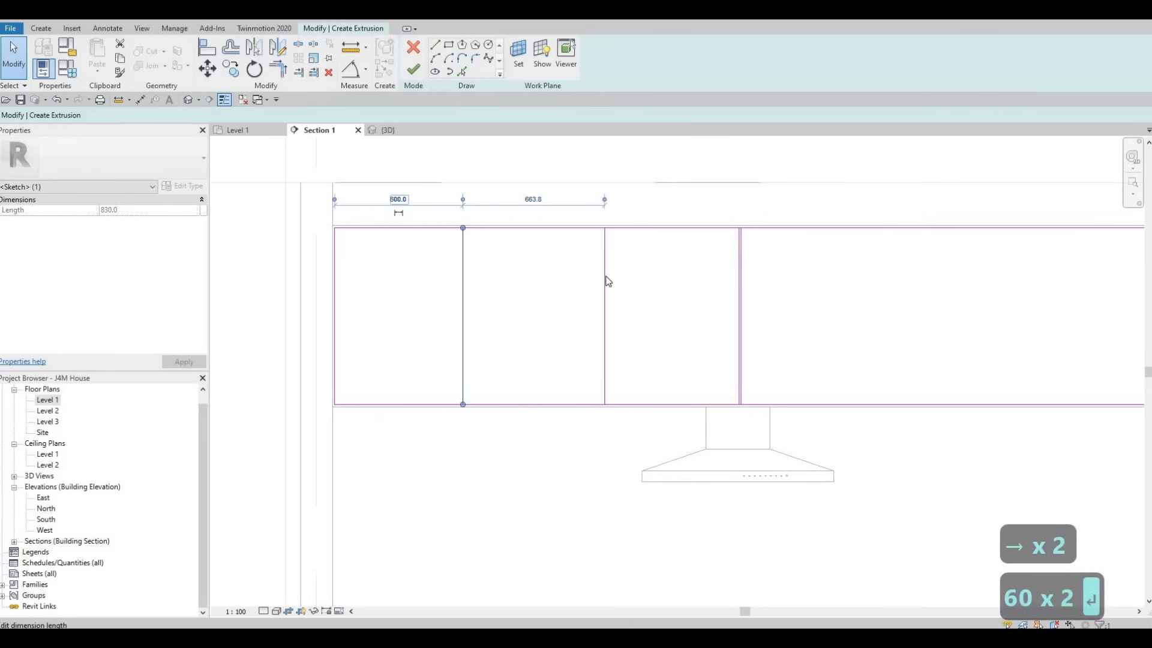
key("Escape")
key("Escape")
Step: Check the second divider line's spacing and set the first divider line's distance from the left edge to 360 mm
left_click(605, 274)
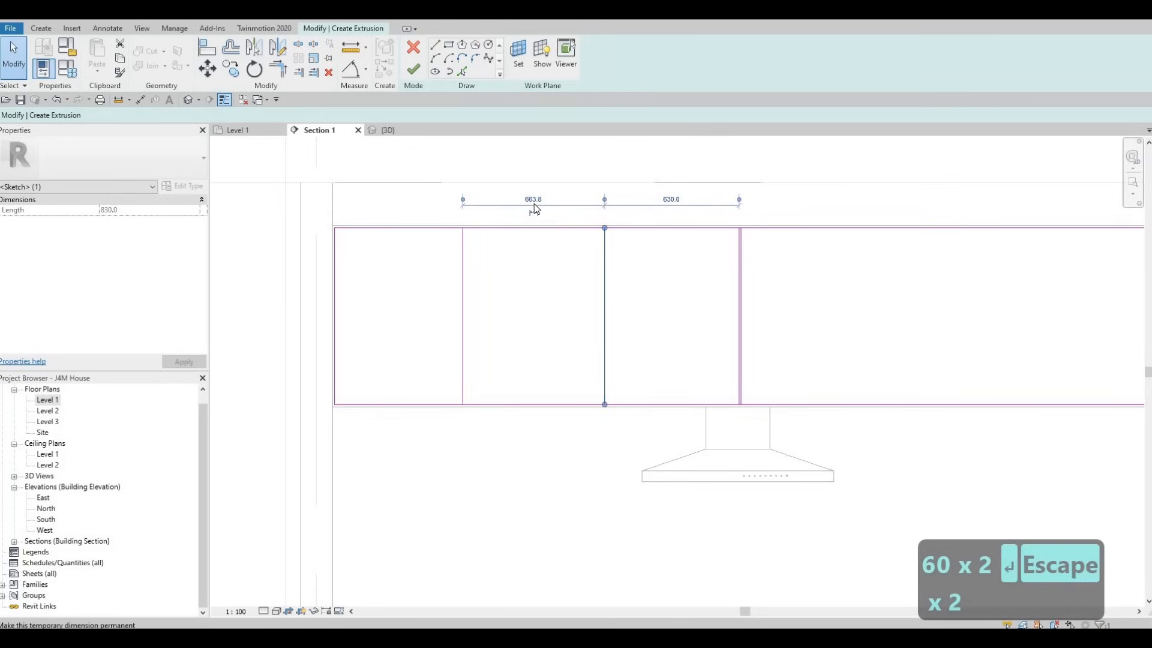
left_click(463, 248)
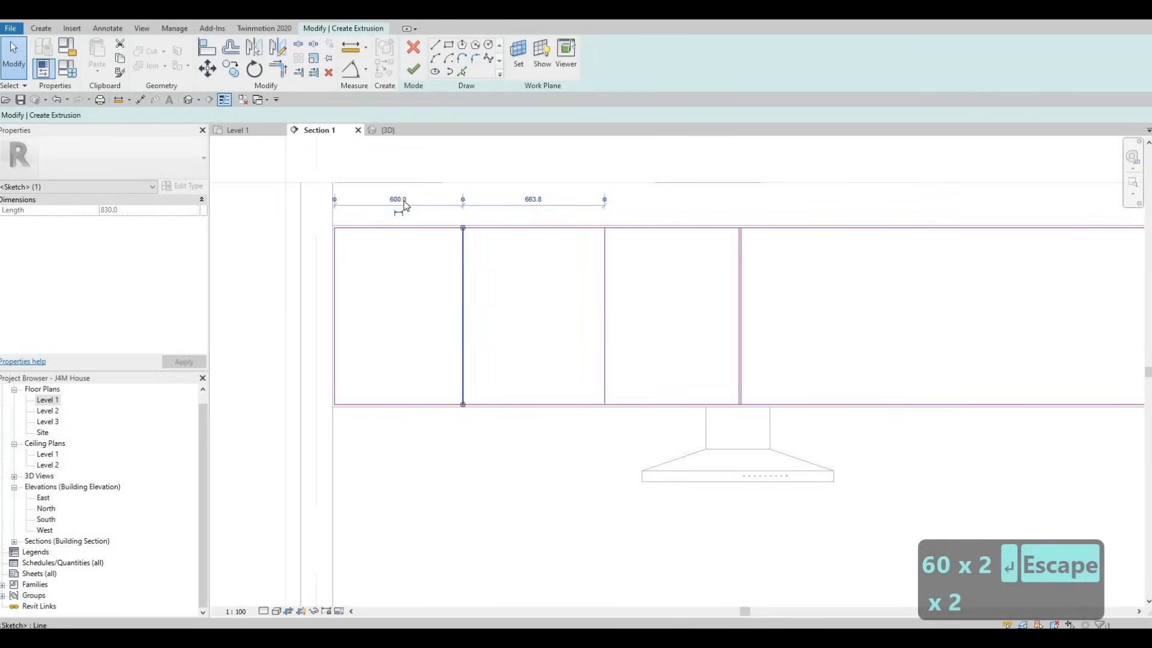
left_click(399, 199)
type("360")
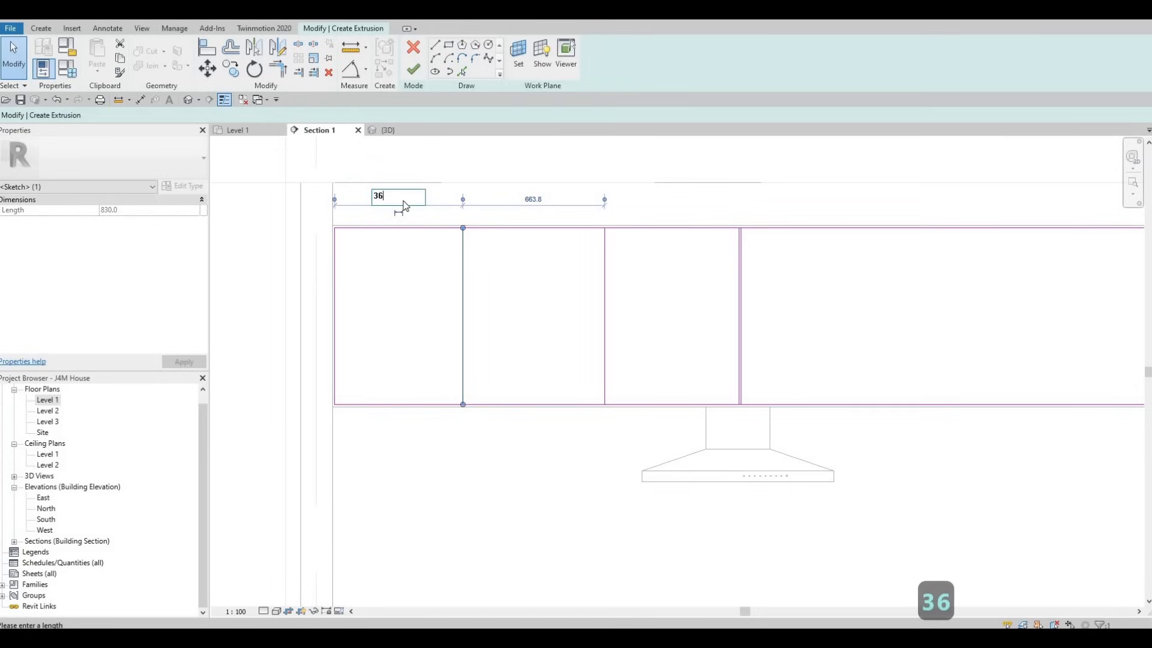
key("Return")
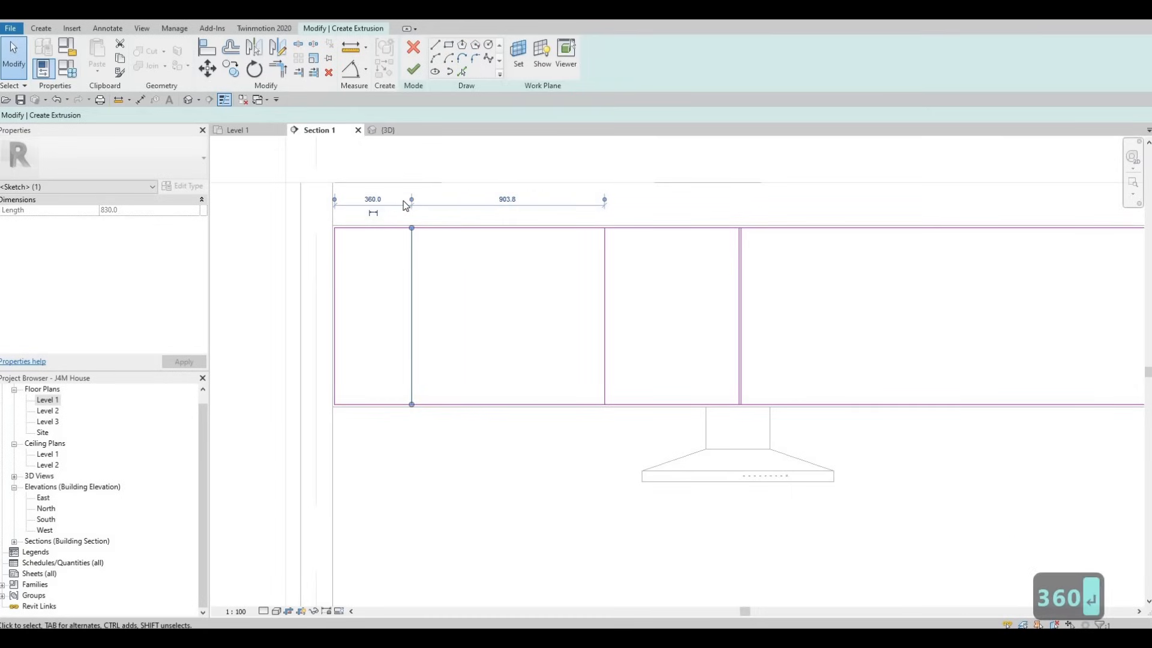
Step: Set the first divider line's distance from the rectangle's left edge to 630 mm and check the second divider's spacing
left_click(372, 199)
type("630")
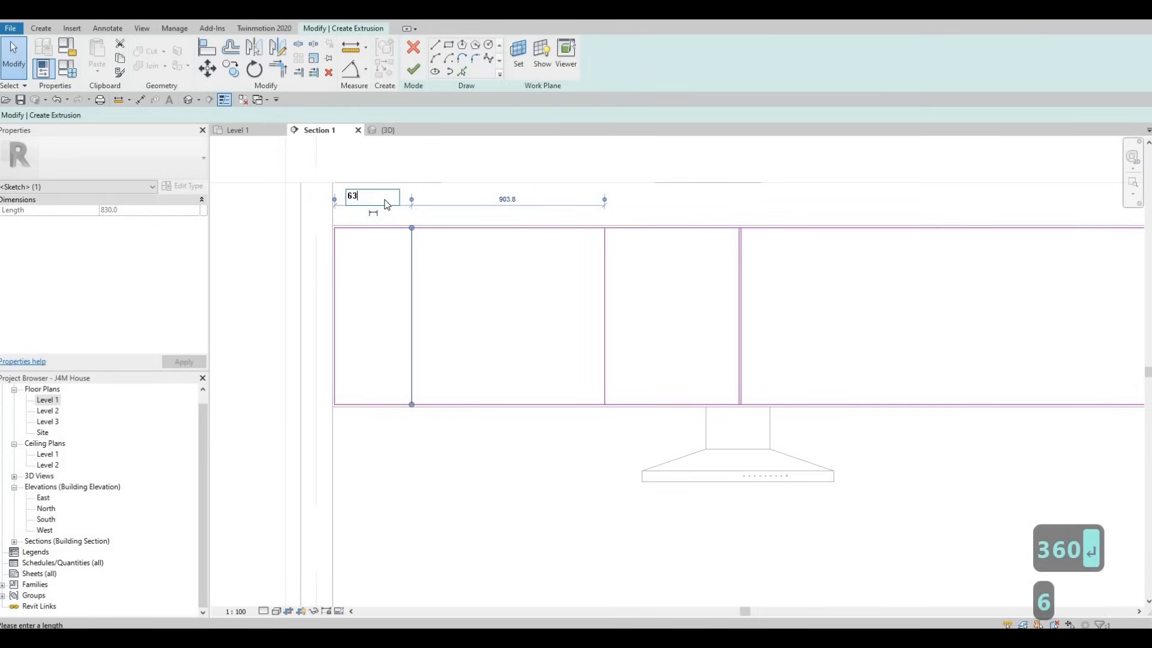
key("Return")
key("Escape")
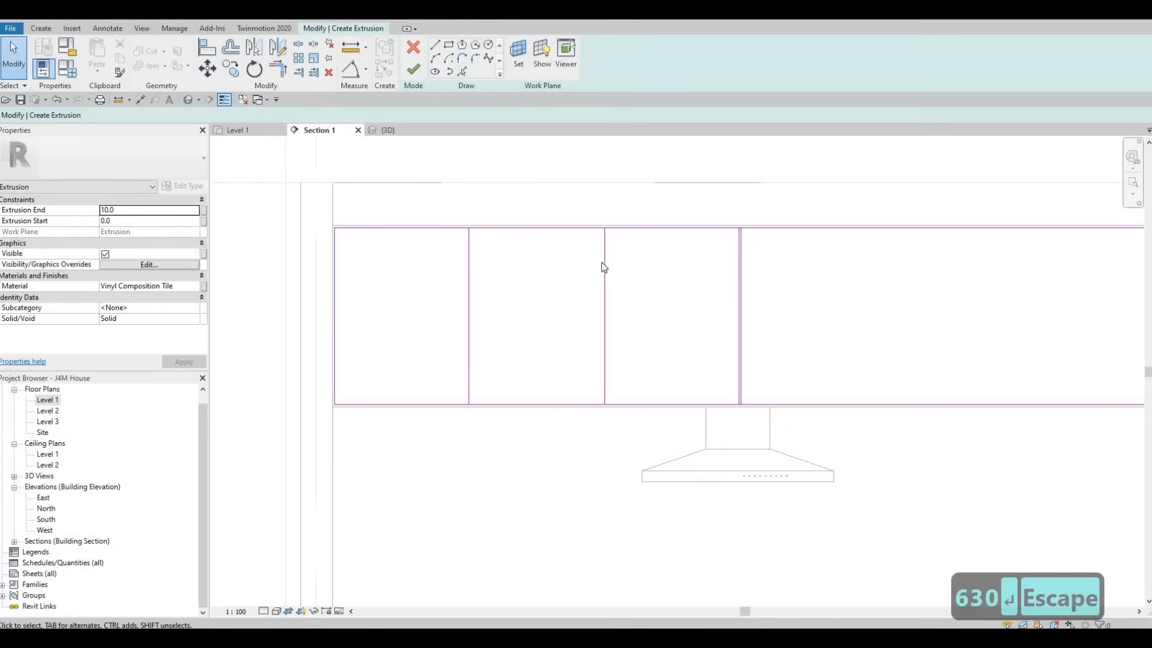
left_click(603, 268)
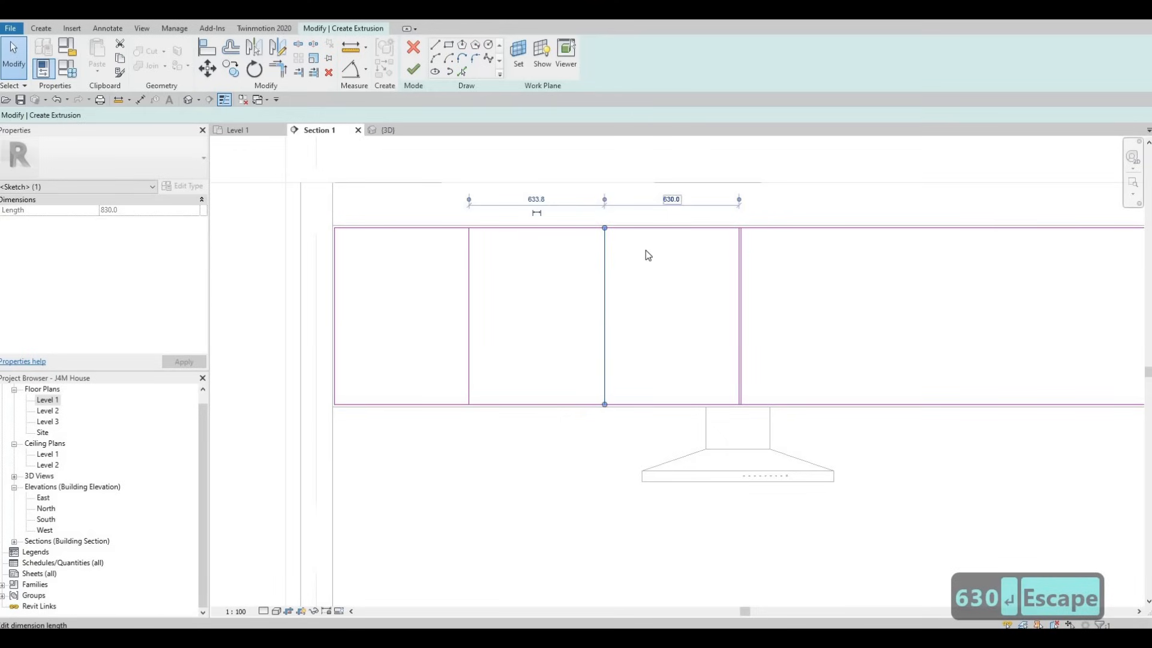
key("Escape")
key("Escape")
Step: Mirror copies of the two divider lines to the right half about a vertical axis drawn midway between the centre lines
scroll(627, 276, "down", 2)
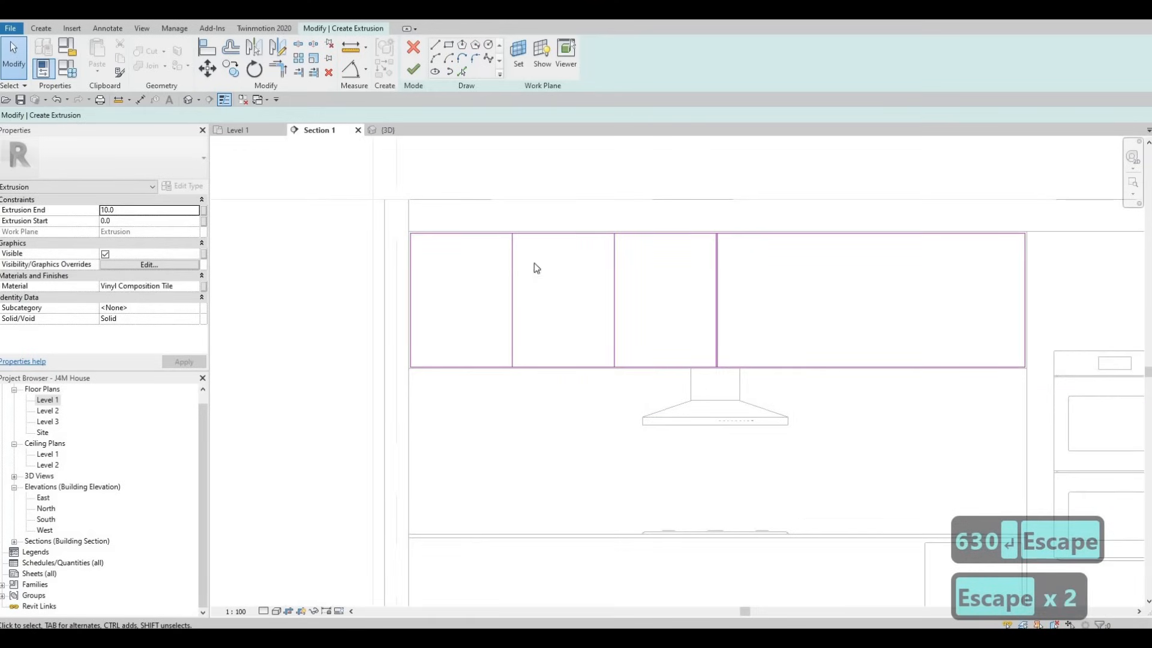
mouse_move(496, 210)
left_mouse_down()
mouse_move(609, 362)
mouse_move(625, 412)
left_mouse_up()
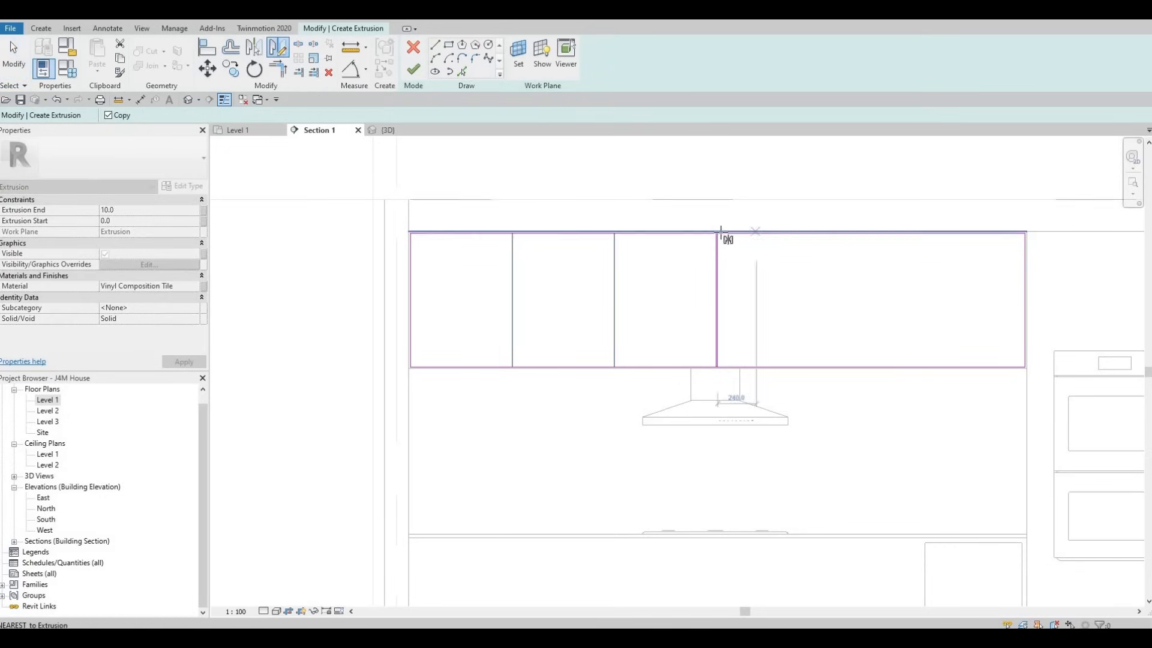
scroll(664, 200, "up", 5)
left_click(662, 252)
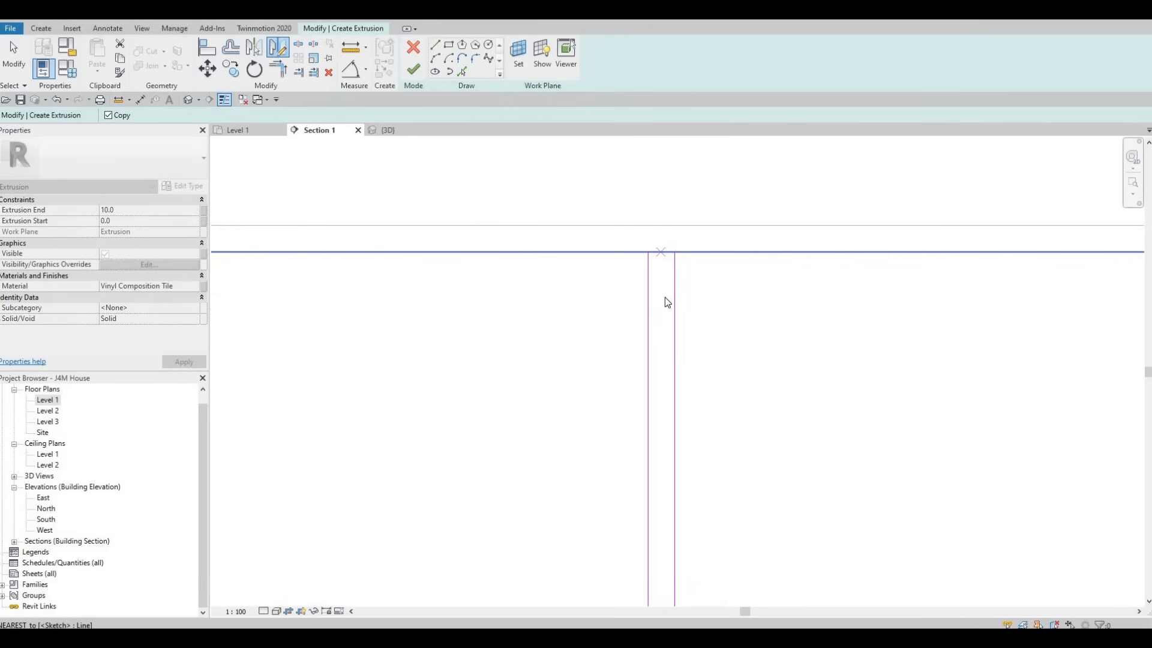
left_click(663, 290)
scroll(680, 290, "down", 5)
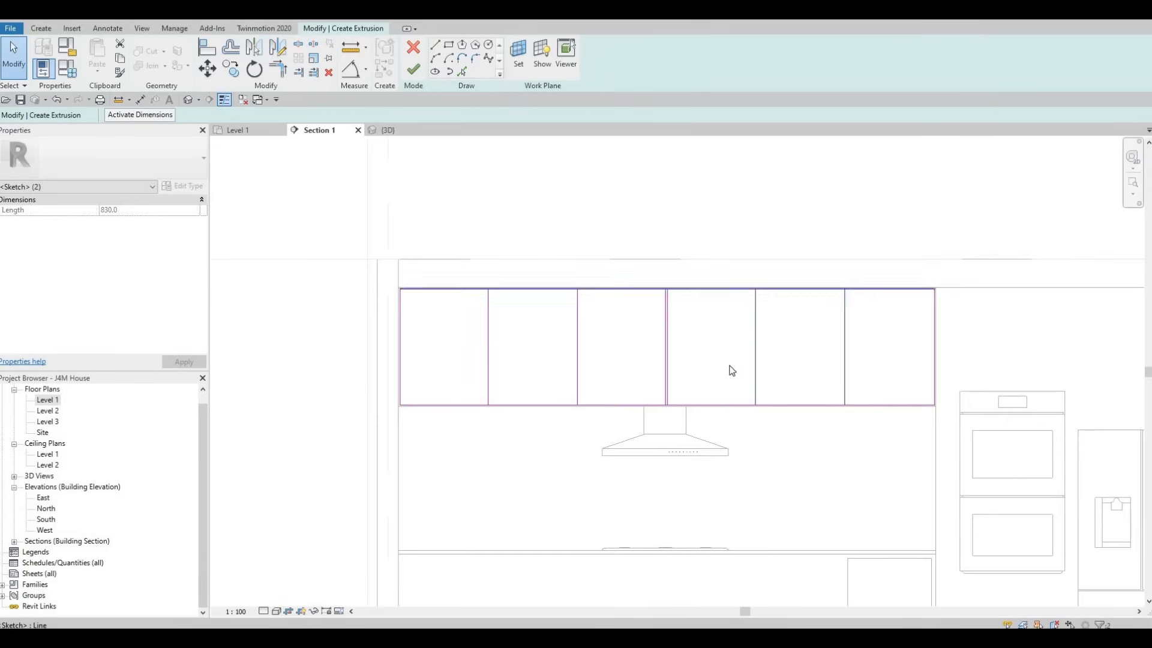
key("Escape")
key("Escape")
key("Escape")
Step: Add a parallel line beside each of the four divider lines with Pick Lines at a 10 mm offset
middle_click_drag(424, 255, 440, 214)
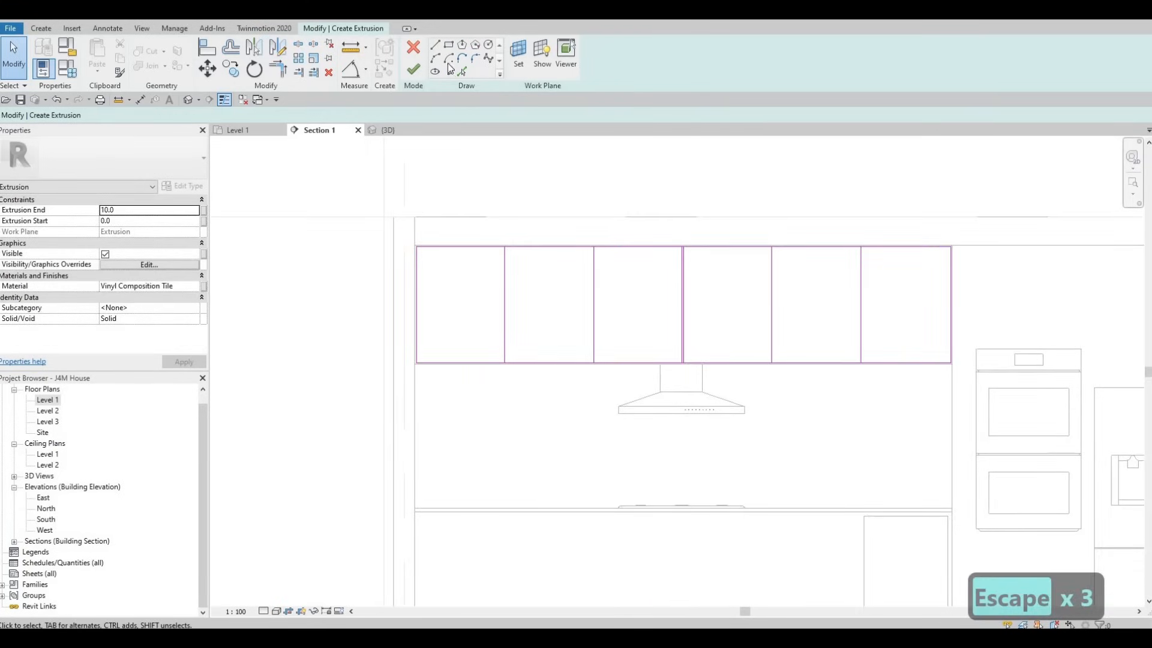
left_click(463, 72)
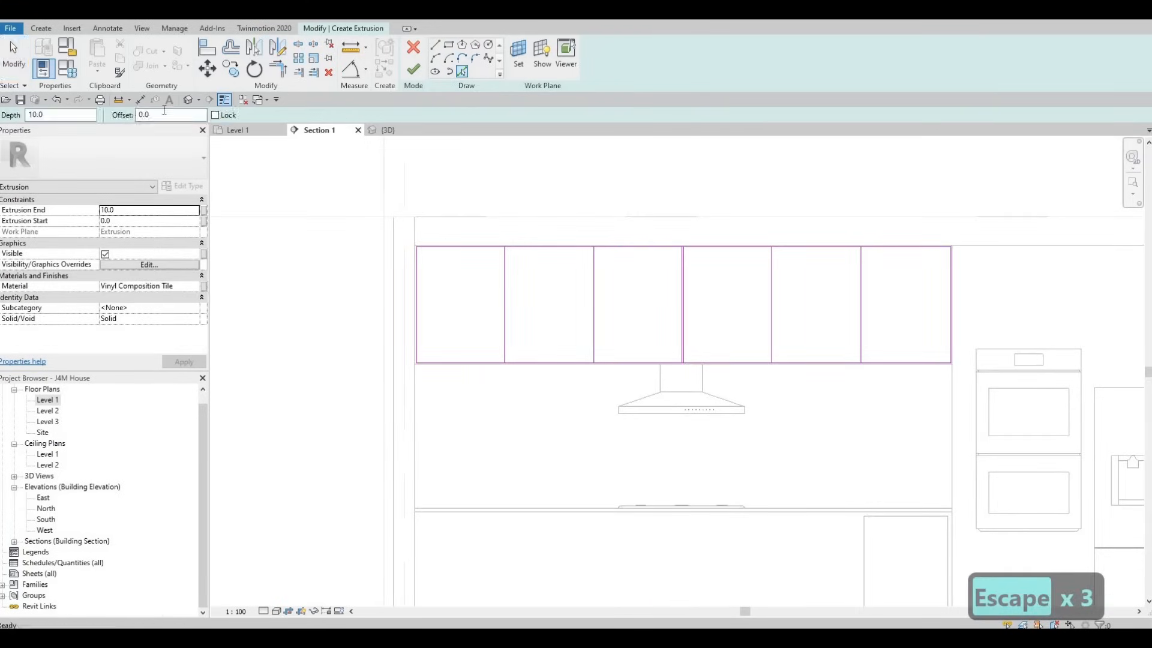
type("10")
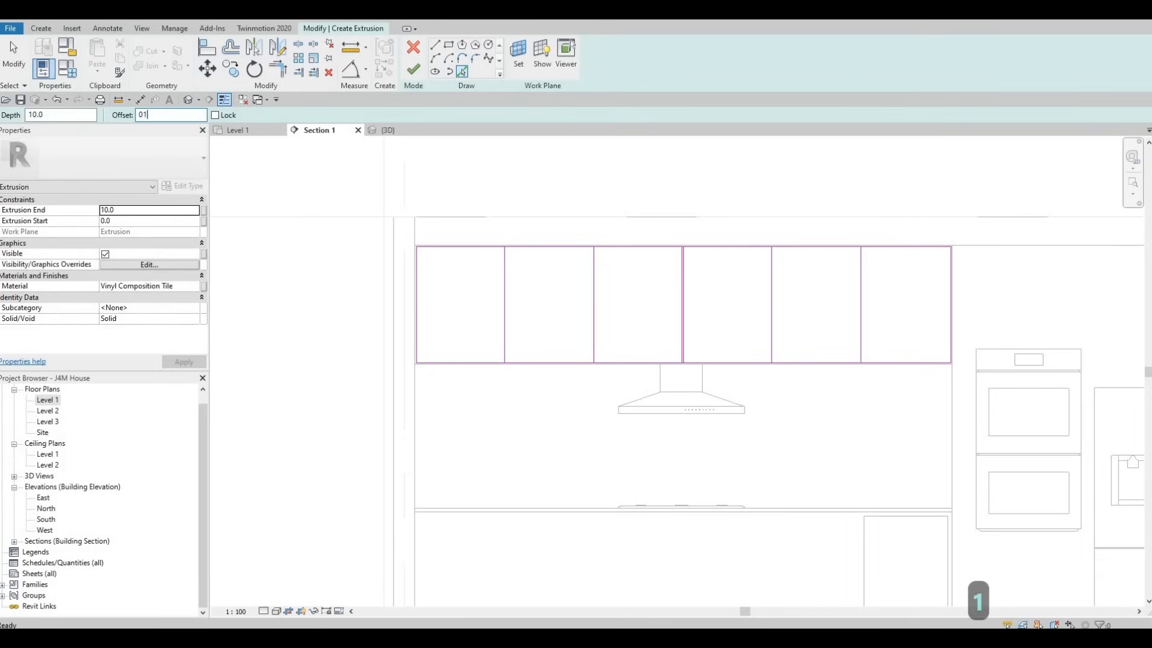
key("Return")
scroll(540, 225, "up", 3)
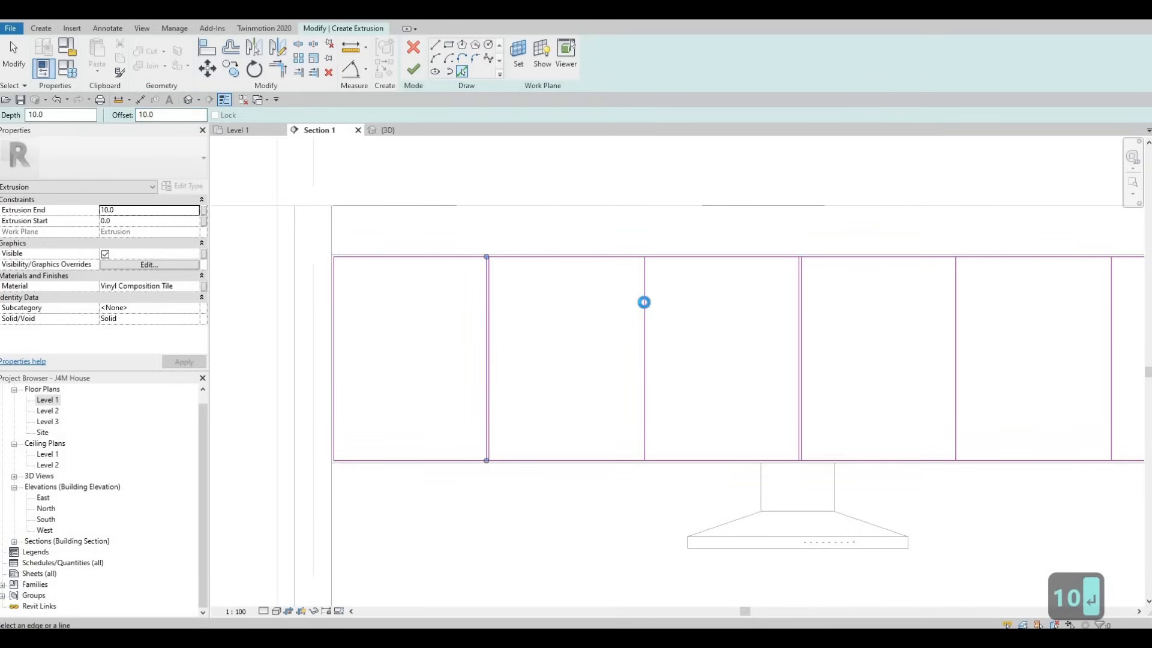
left_click(644, 306)
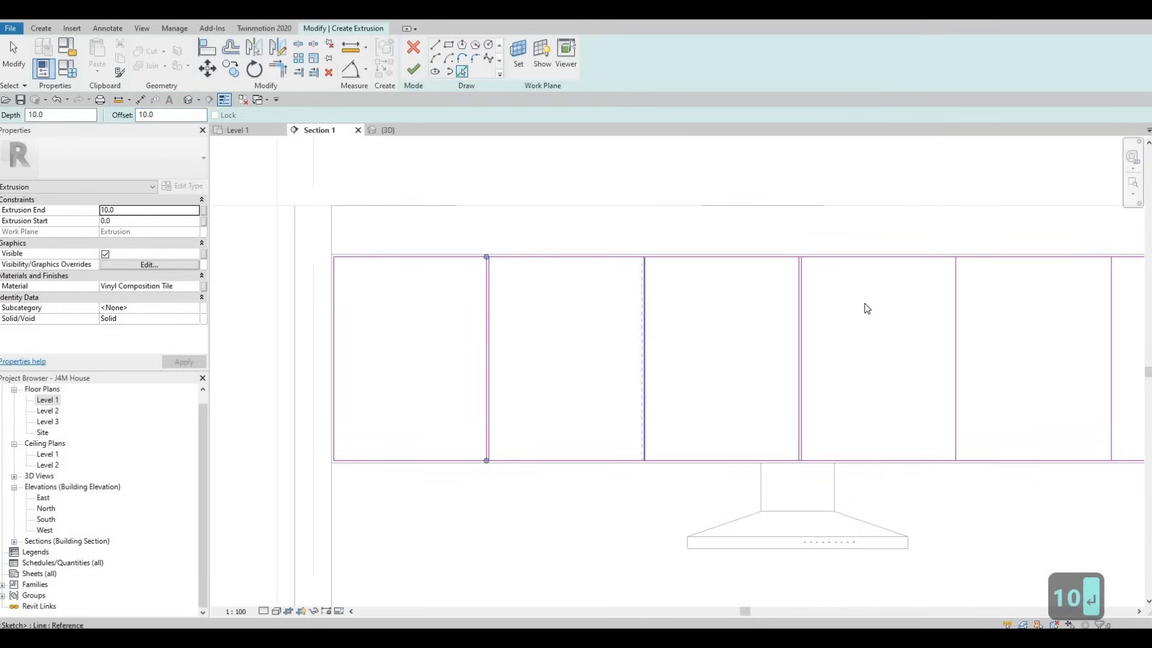
left_click(958, 326)
middle_click_drag(1006, 342, 689, 324)
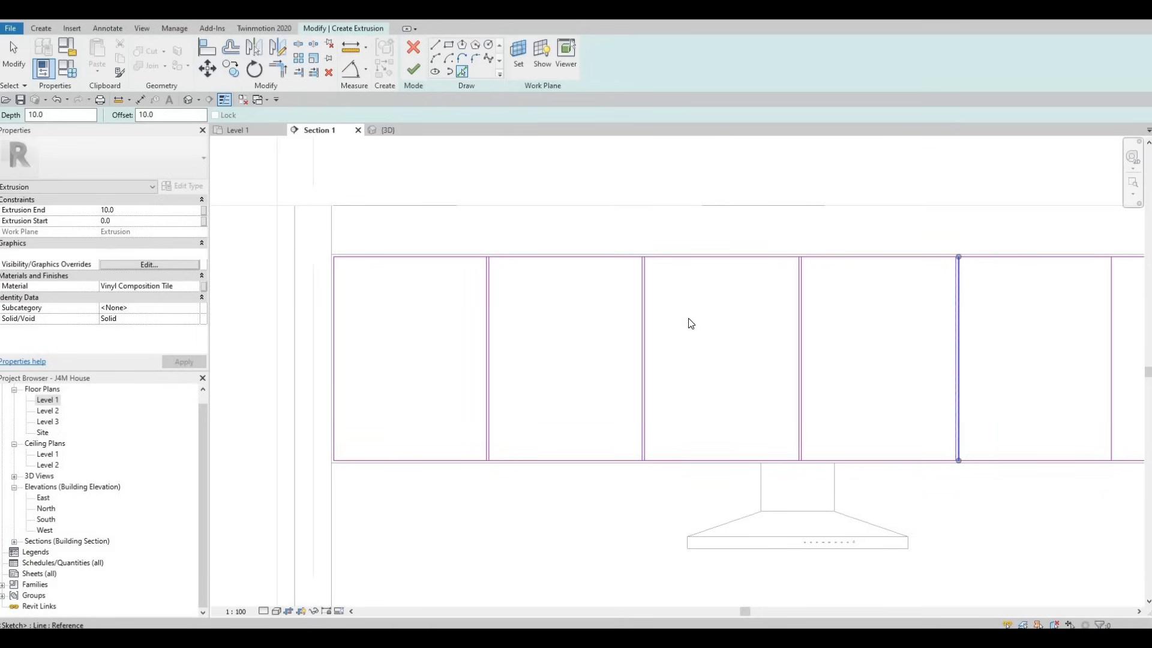
left_click(794, 302)
scroll(793, 301, "down", 2)
key("Escape")
key("Escape")
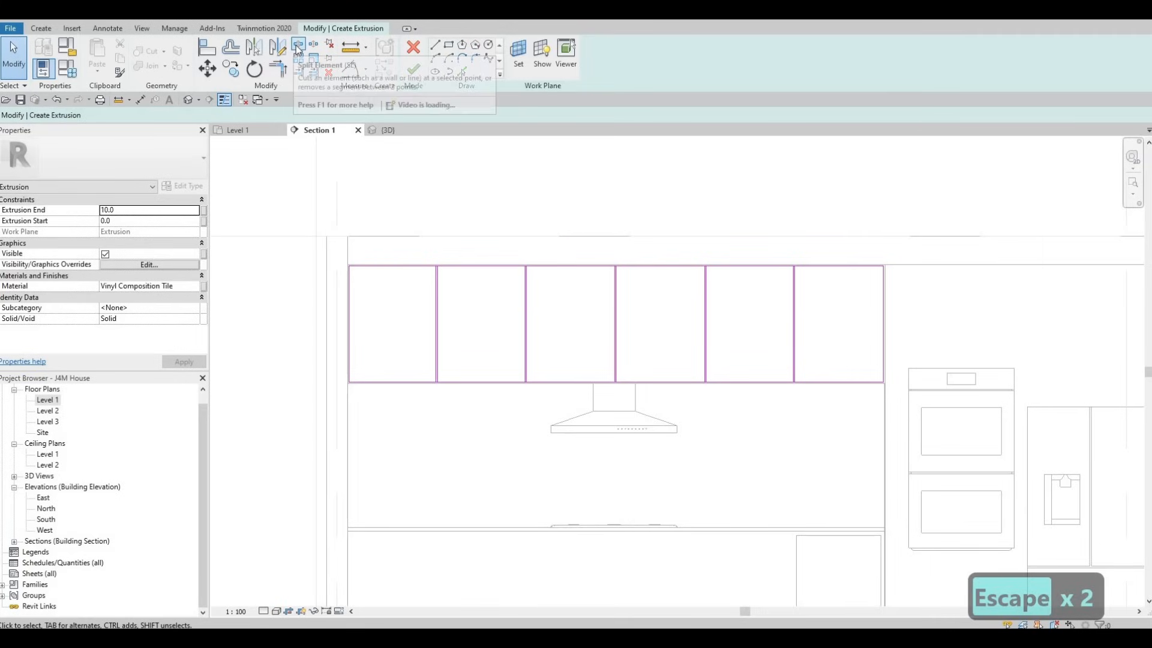
Step: Split the rectangle's top edge between the paired divider lines at the first three gaps from the left
scroll(414, 270, "up", 8)
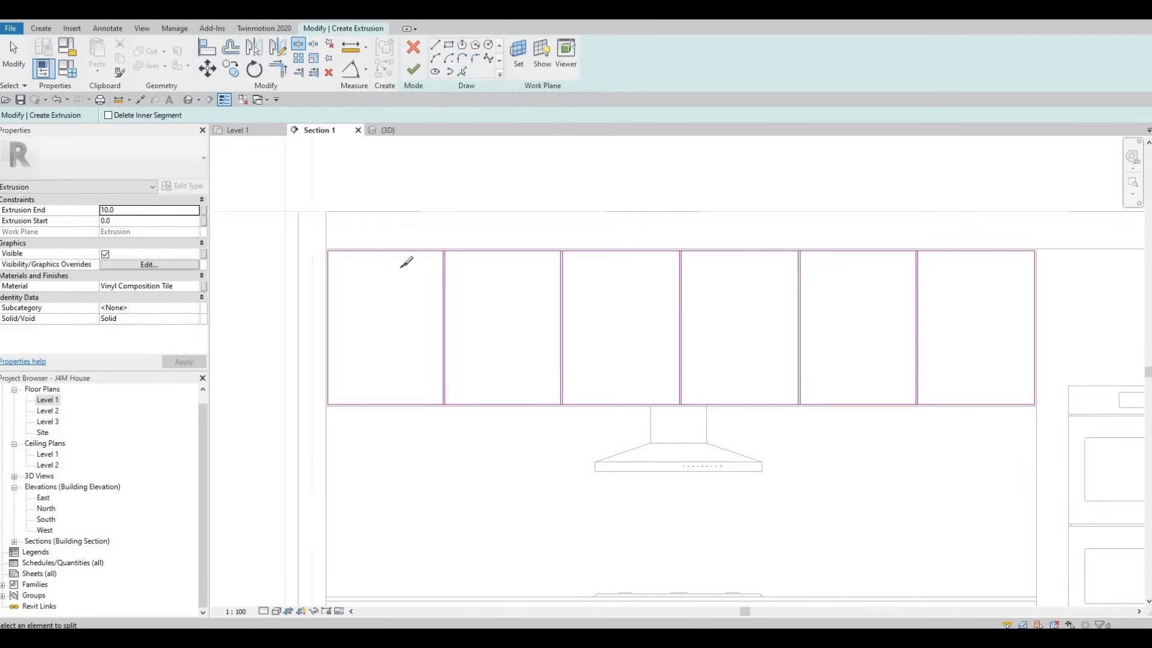
left_click(428, 295)
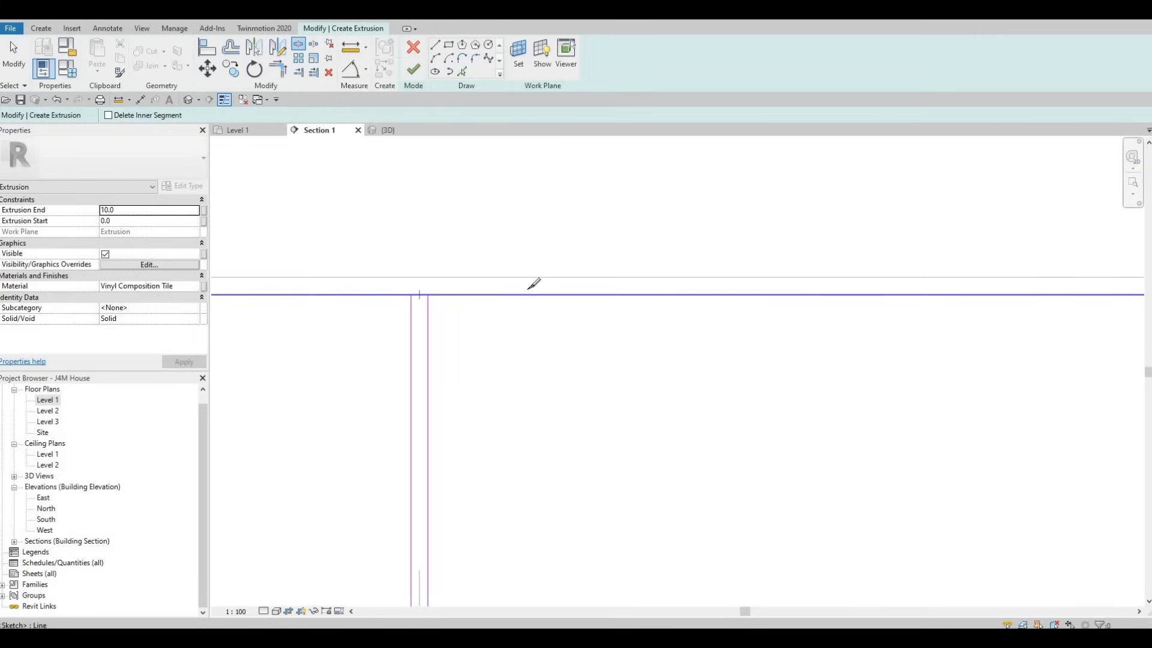
scroll(984, 292, "up", 2)
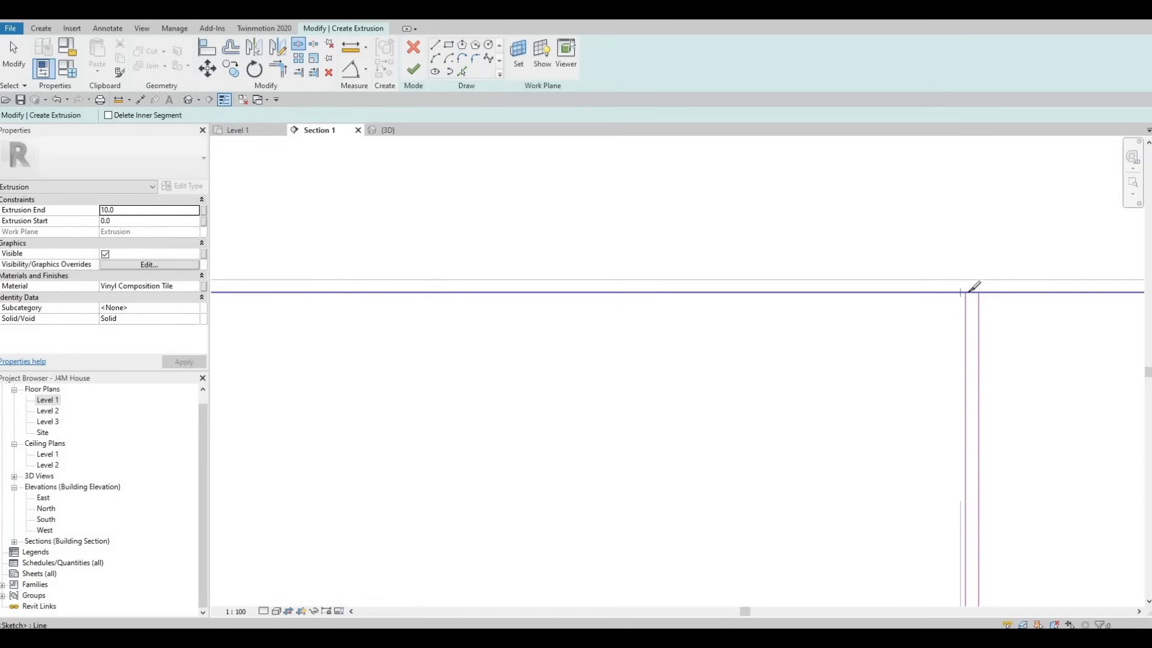
left_click(979, 298)
scroll(976, 296, "down", 3)
middle_click_drag(1017, 327, 280, 273)
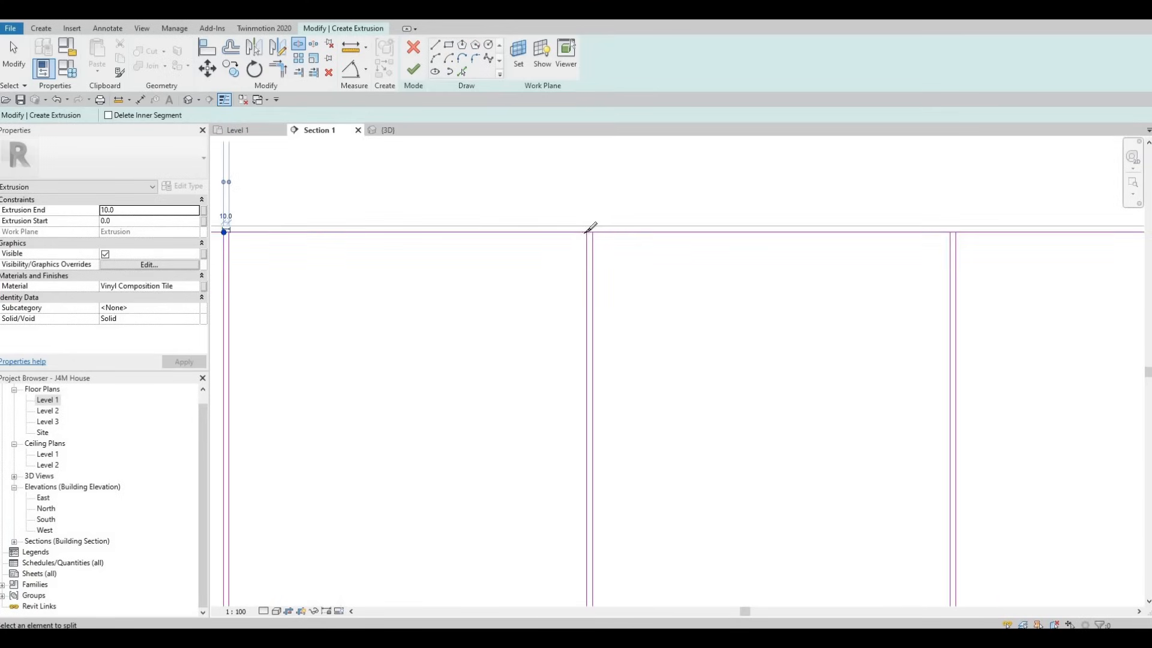
left_click(593, 232)
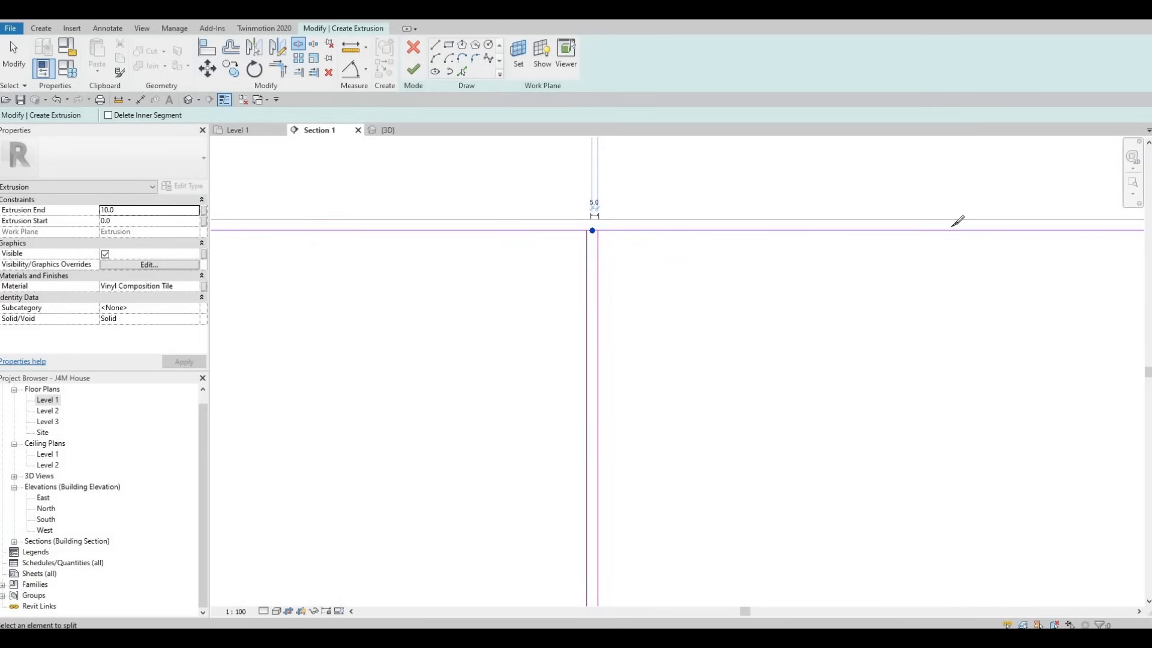
Step: Split the rectangle's top edge between the paired divider lines at the fourth and fifth gaps
scroll(960, 232, "up", 3)
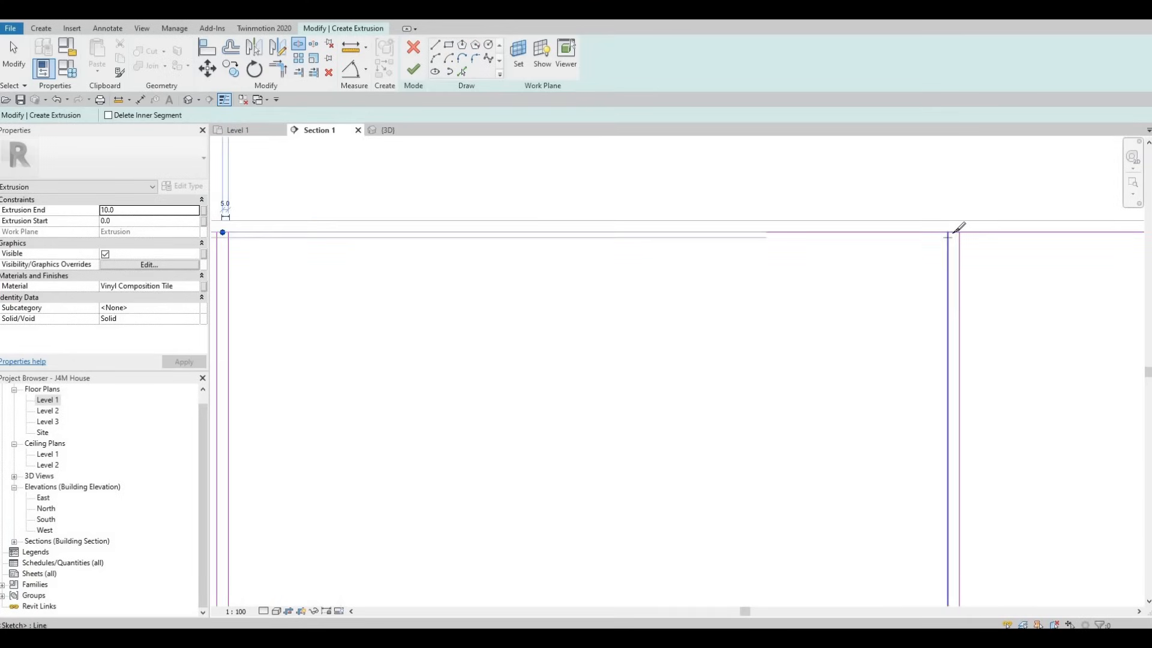
left_click(953, 232)
scroll(1020, 285, "down", 3)
middle_click_drag(1026, 288, 323, 272)
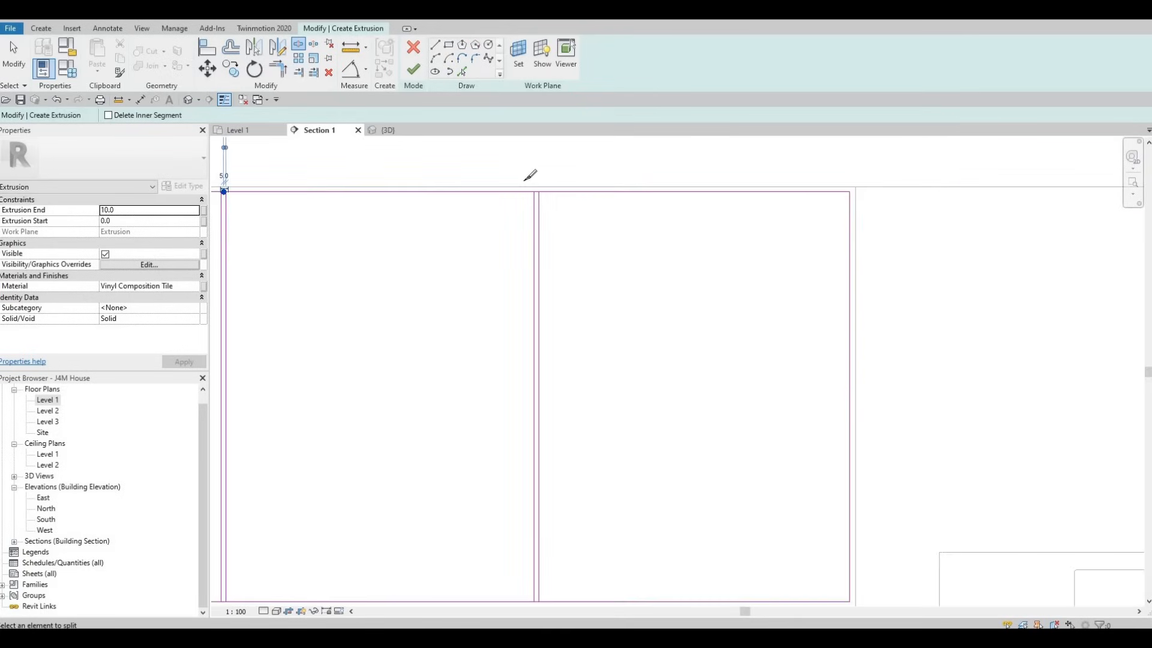
scroll(538, 191, "up", 2)
left_click(539, 189)
scroll(655, 228, "down", 3)
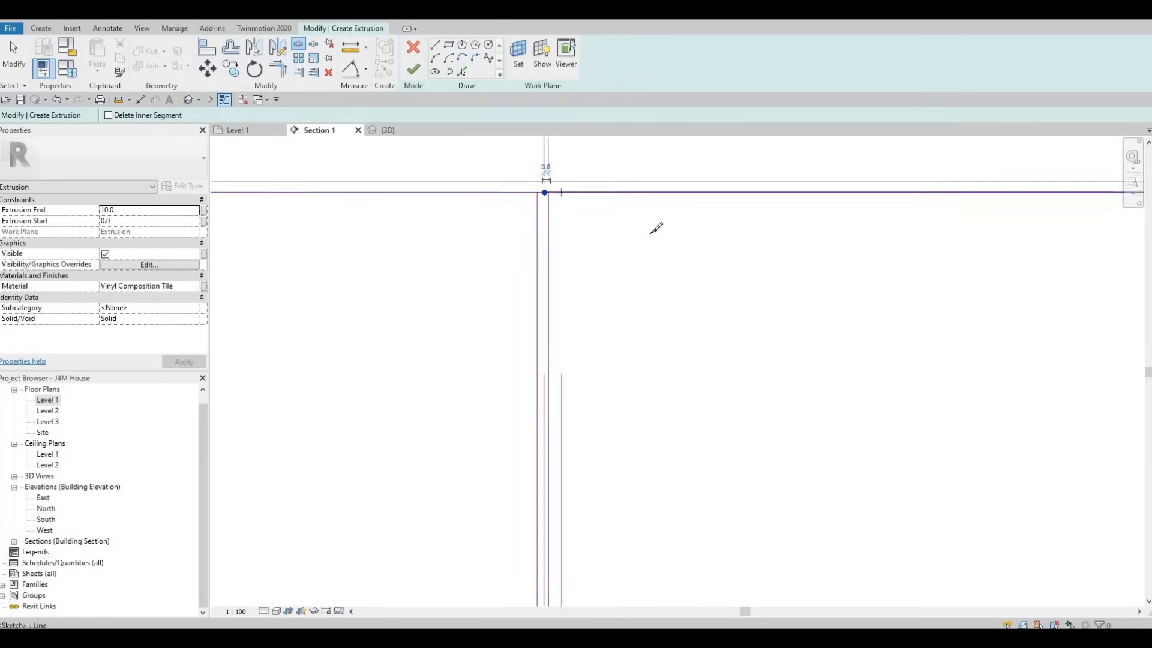
Step: Split the rectangle's bottom edge between the paired divider lines at the fifth and fourth gaps from the left
scroll(605, 525, "up", 4)
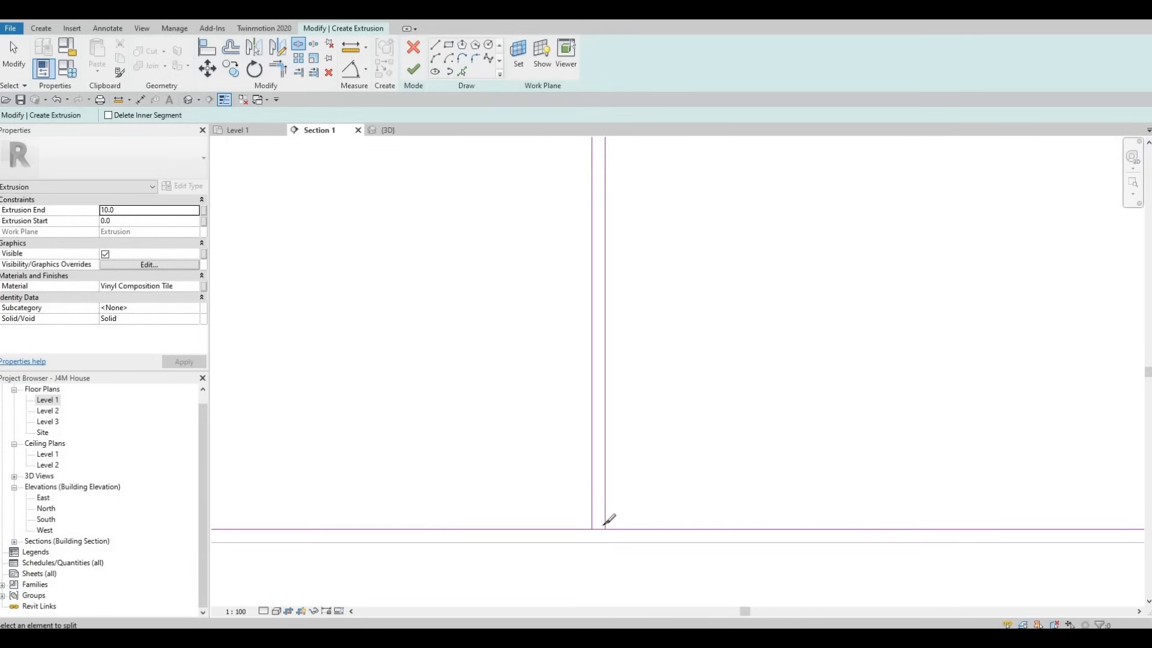
left_click(603, 523)
middle_click_drag(517, 515, 1087, 514)
scroll(504, 501, "down", 4)
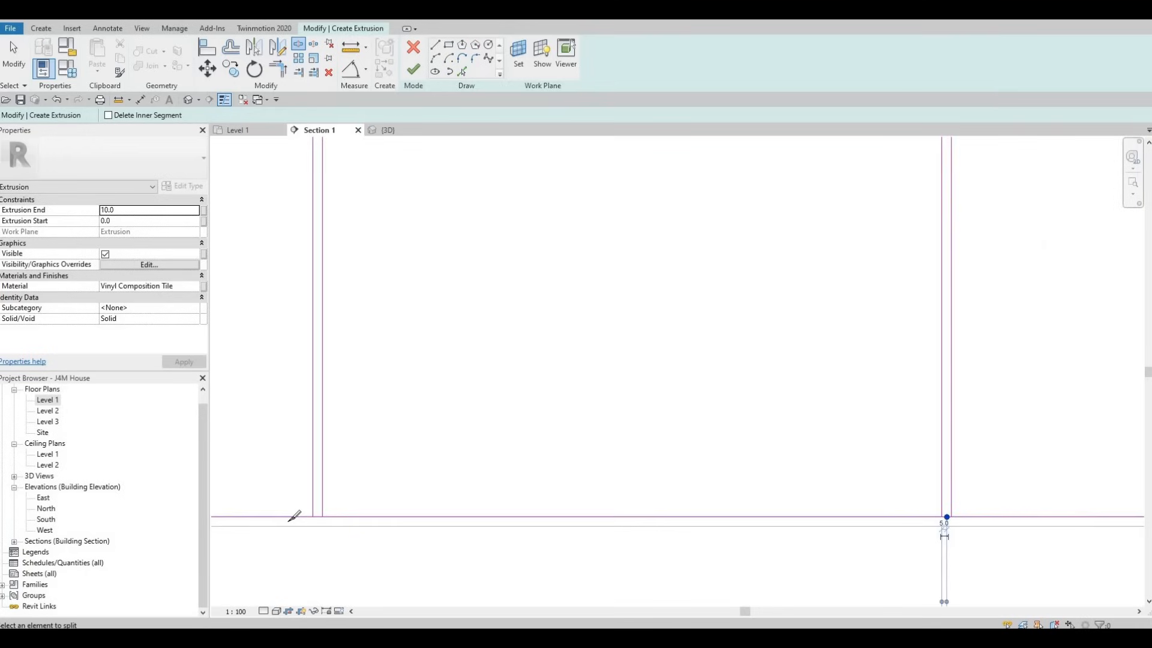
scroll(324, 518, "up", 2)
left_click(374, 507)
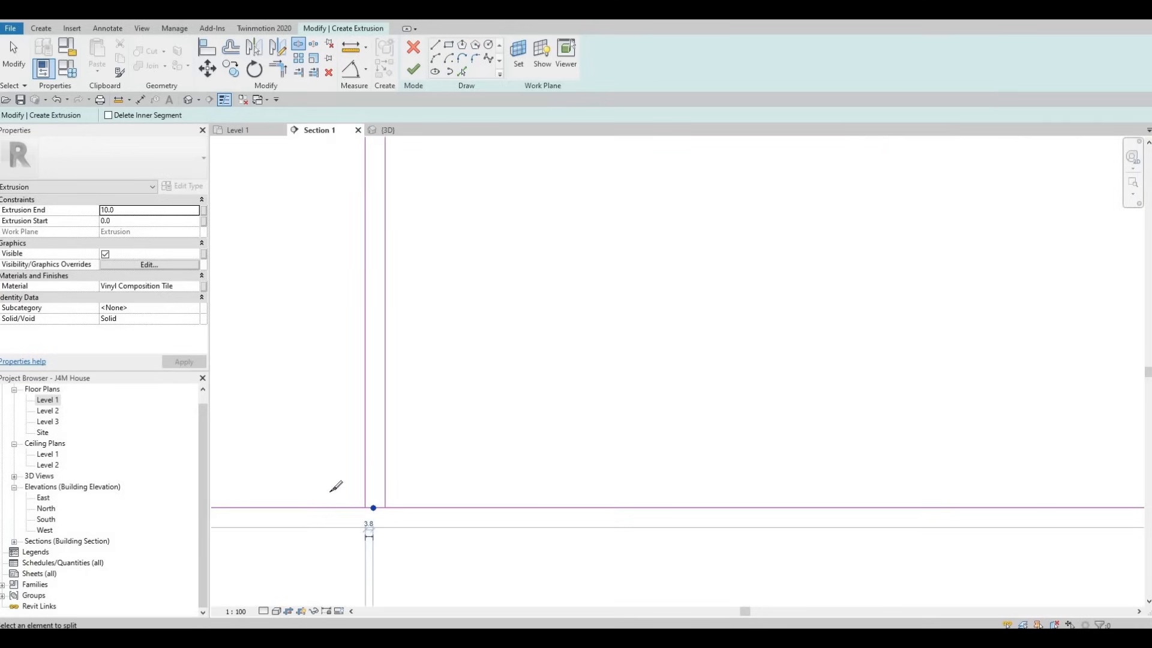
scroll(384, 498, "down", 4)
middle_click_drag(1057, 459, 938, 462)
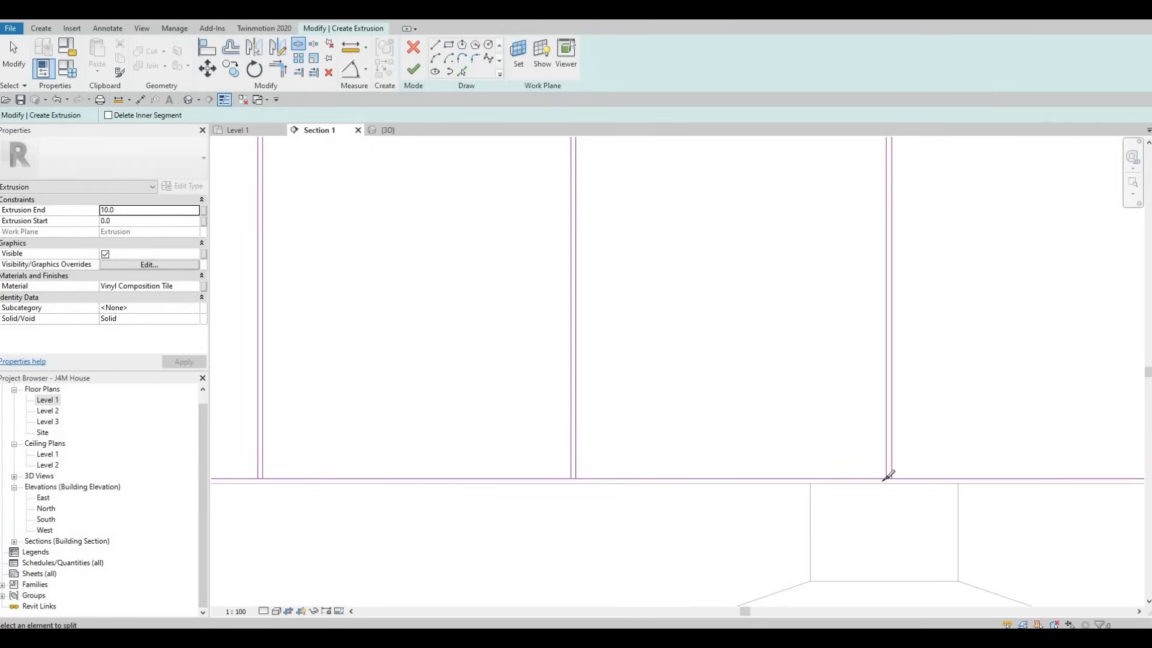
Step: Split the rectangle's bottom edge between the paired divider lines at the third, second and first gaps from the left
scroll(887, 470, "up", 1)
scroll(882, 480, "up", 1)
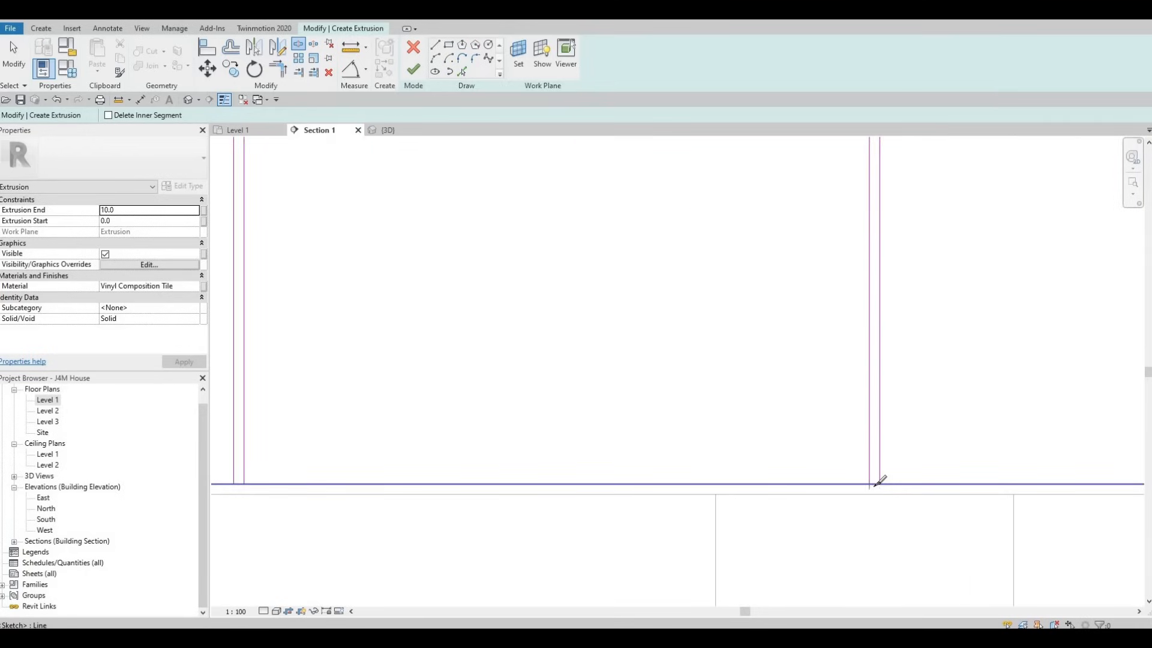
left_click(874, 484)
scroll(423, 479, "down", 2)
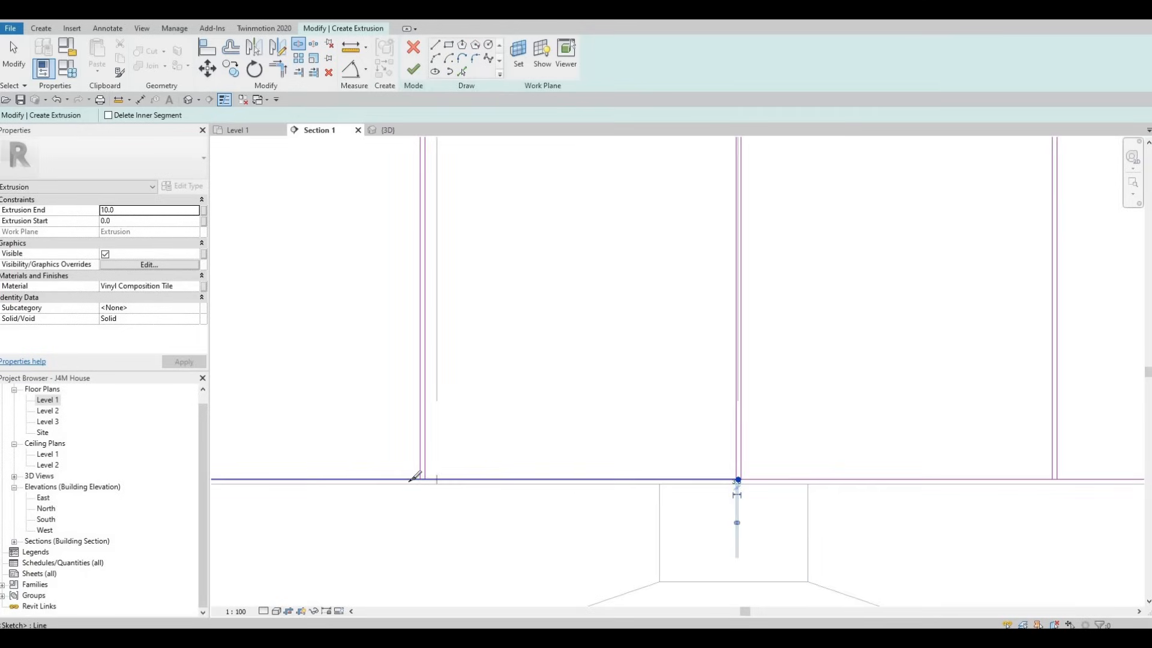
scroll(472, 462, "up", 3)
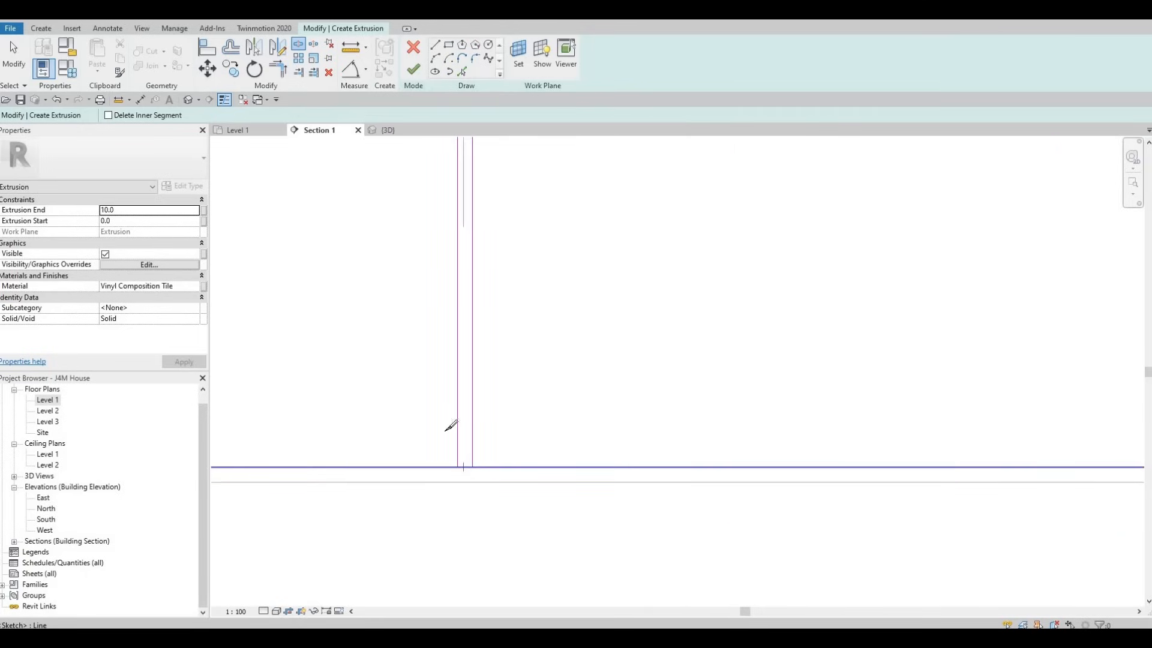
left_click(463, 467)
scroll(451, 425, "down", 3)
middle_click_drag(354, 454, 564, 457)
scroll(447, 449, "down", 1)
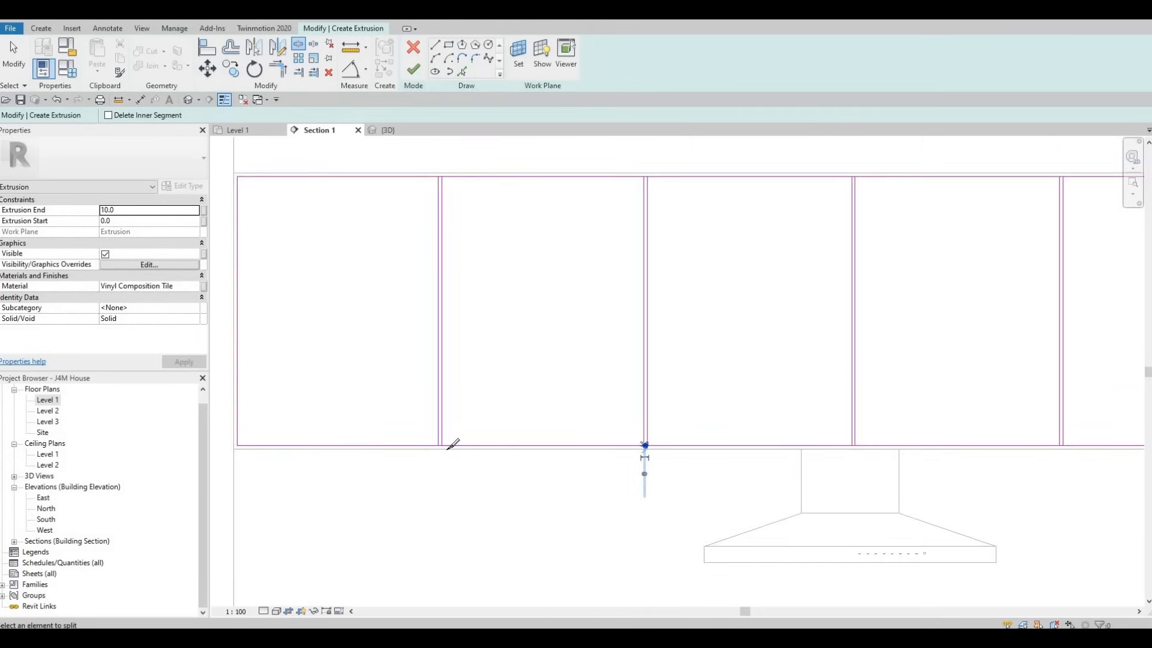
scroll(489, 438, "up", 4)
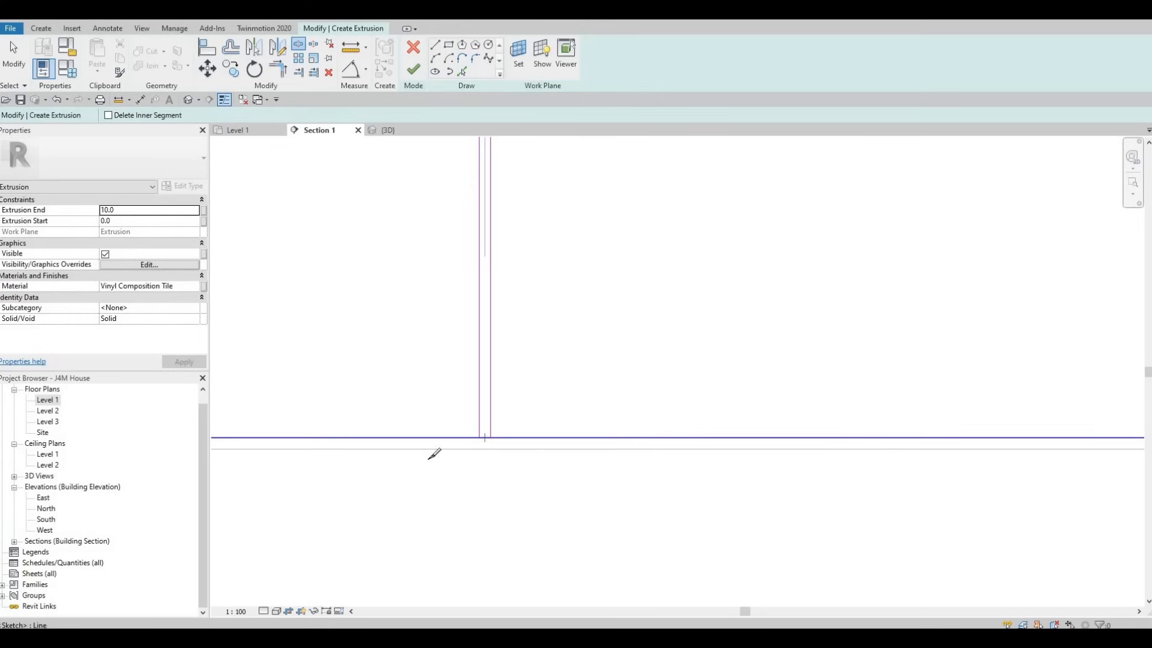
Step: Trim the bottom edge to both divider lines of the first gap with Trim/Extend to Corner, leaving the gap open
key("Escape")
key("Escape")
key("t")
key("r")
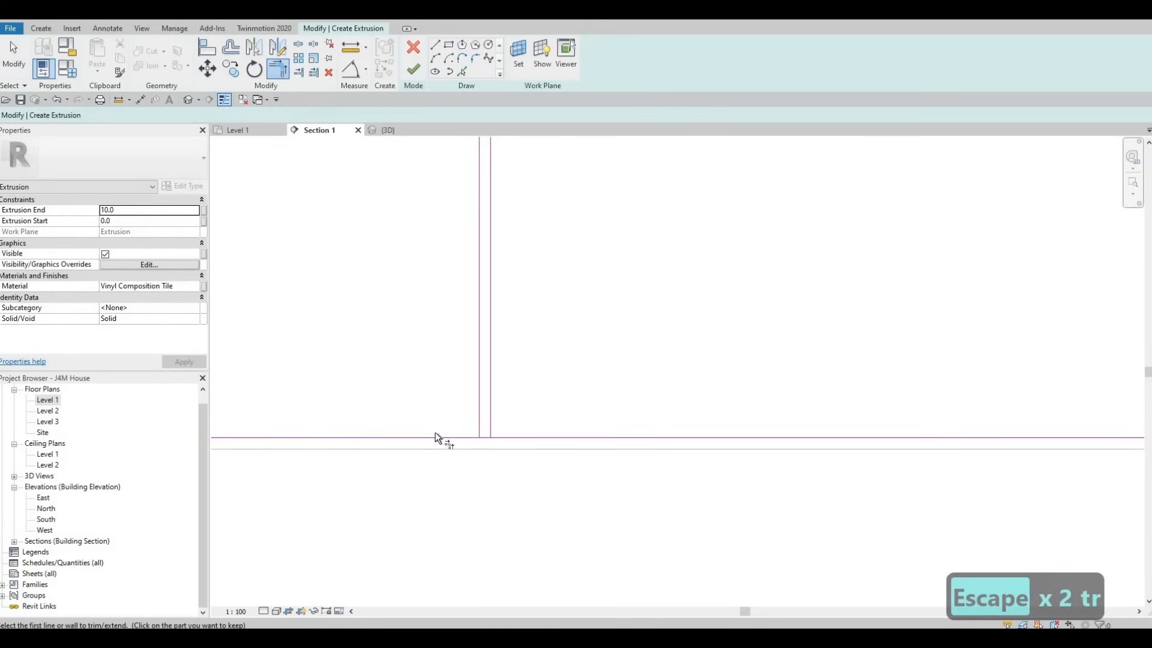
left_click(436, 438)
left_click(480, 403)
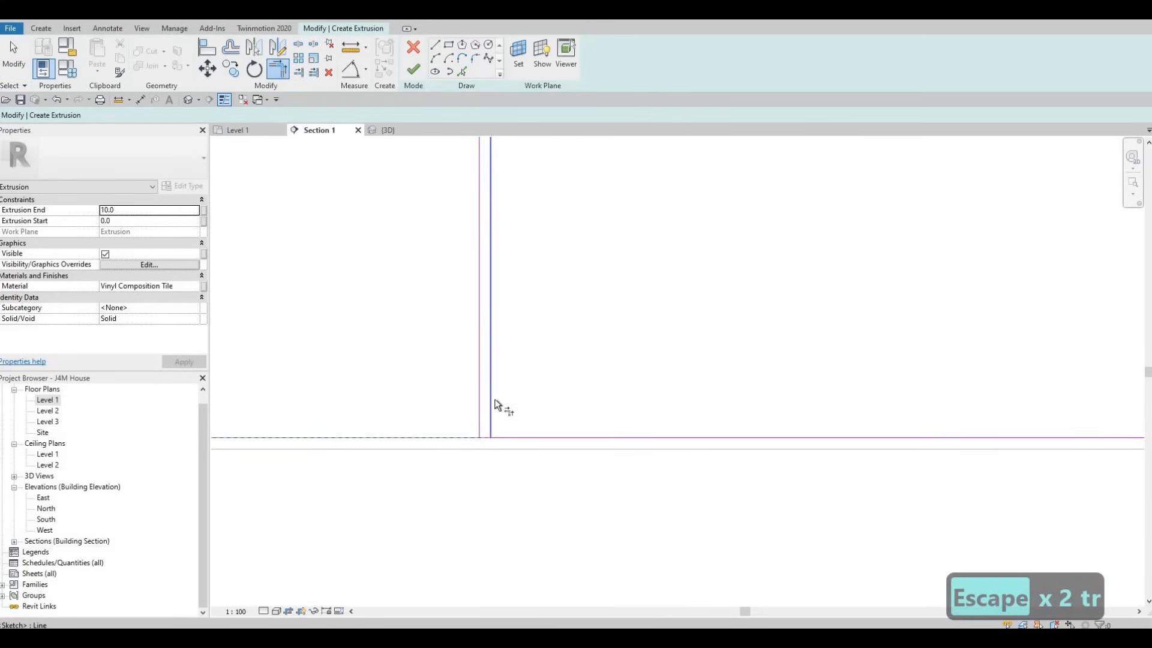
left_click(491, 409)
left_click(519, 437)
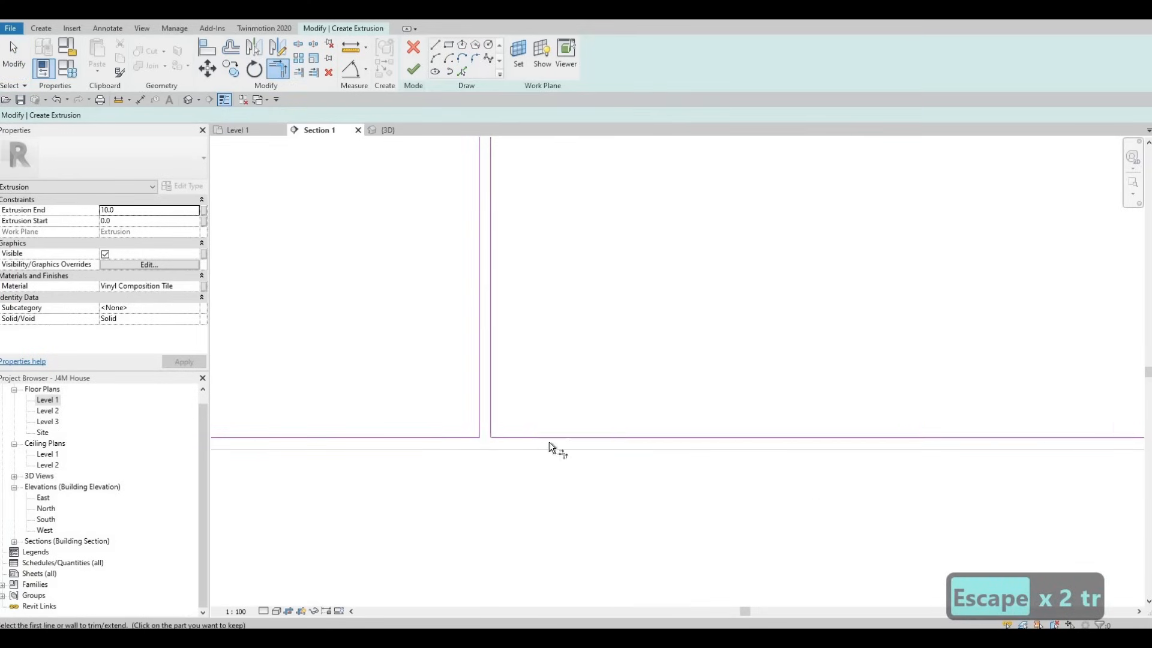
Step: Trim the bottom edge segments to corners with the two divider lines of the second gap
scroll(520, 426, "down", 2)
middle_click_drag(910, 435, 611, 390)
scroll(621, 388, "up", 2)
left_click(589, 388)
left_click(600, 372)
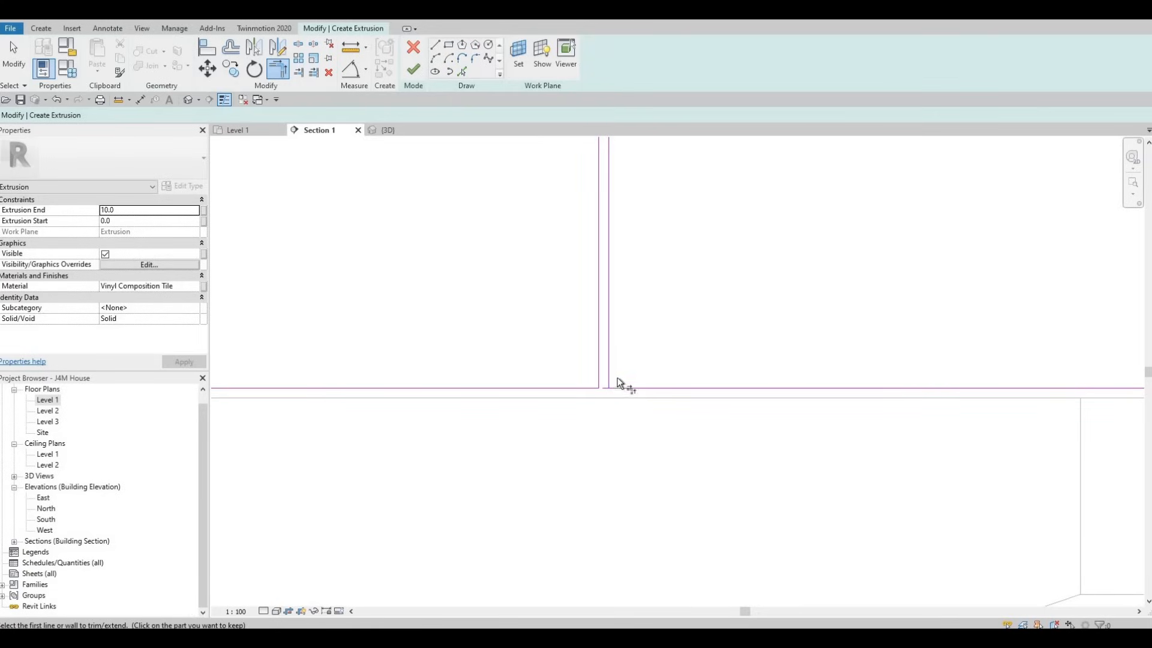
left_click(619, 387)
left_click(609, 370)
left_click(790, 388)
Step: Trim the bottom edge segments to corners with the two divider lines of the middle gap above the range hood
middle_click_drag(514, 437, 550, 413)
scroll(550, 412, "down", 2)
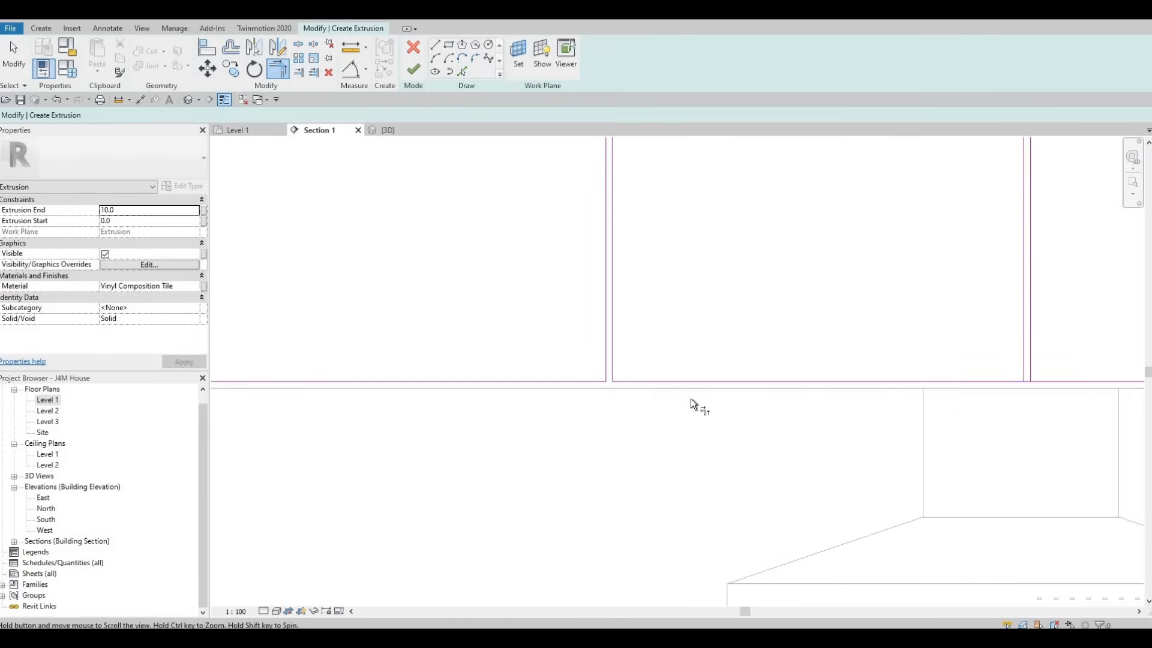
middle_click_drag(1009, 377, 675, 401)
scroll(674, 400, "up", 1)
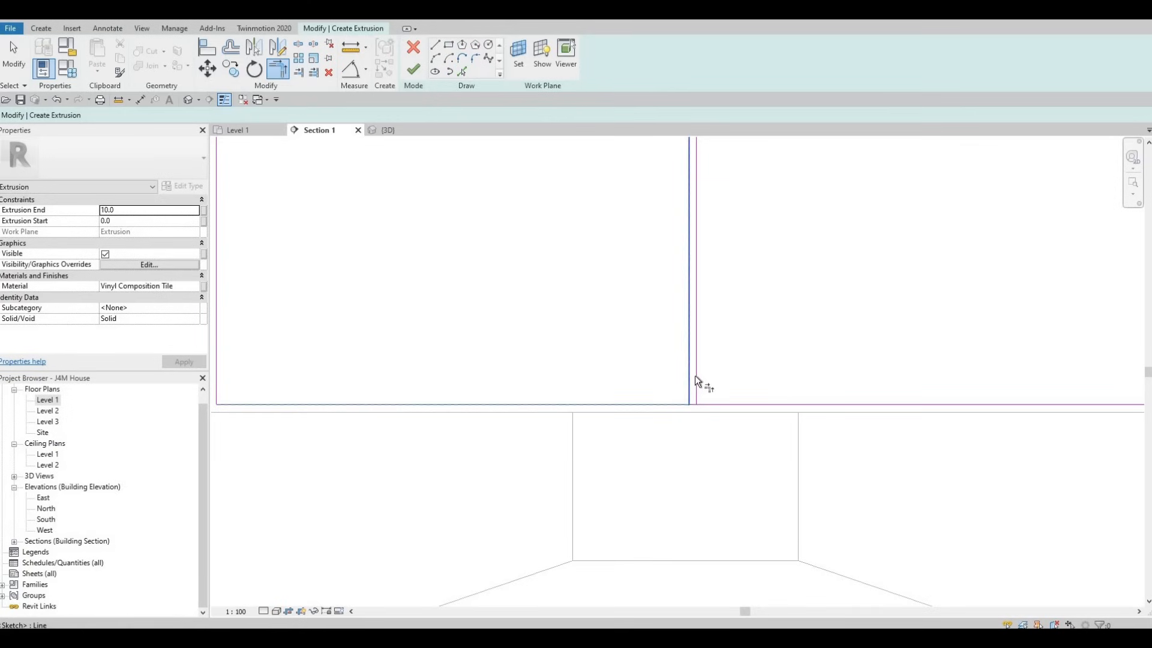
left_click(703, 400)
left_click(790, 408)
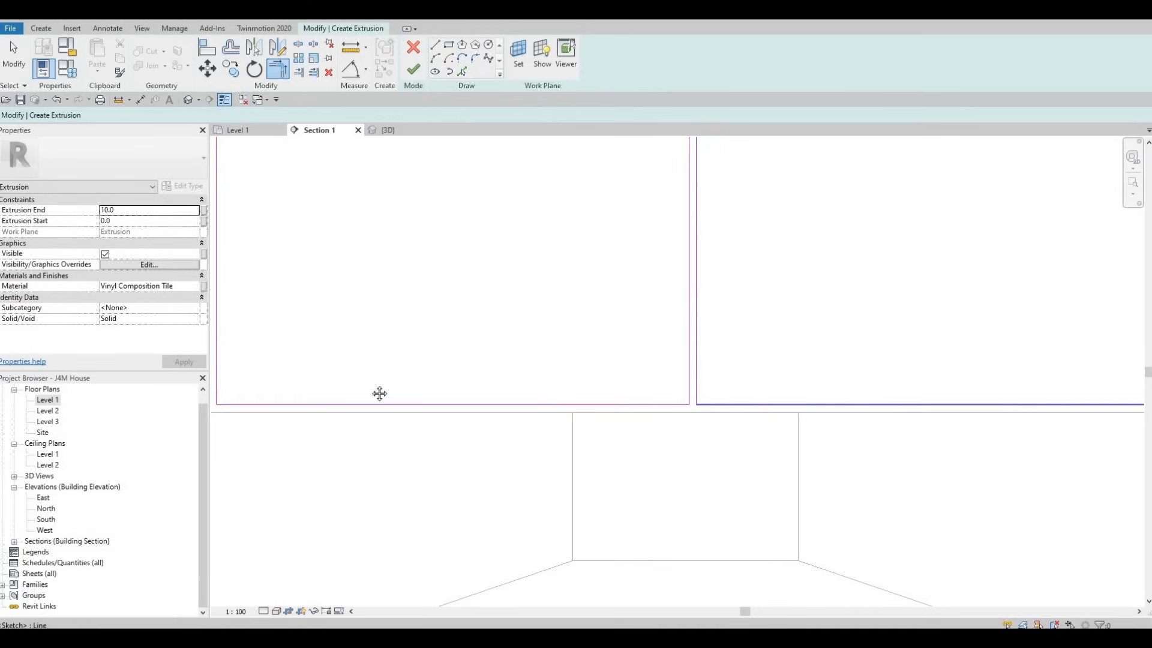
Step: Trim the bottom edge segments to corners with the two divider lines of the fourth gap from the left
middle_click_drag(378, 394, 331, 382)
scroll(459, 329, "up", 1)
middle_click_drag(621, 402, 492, 317)
left_click(492, 317)
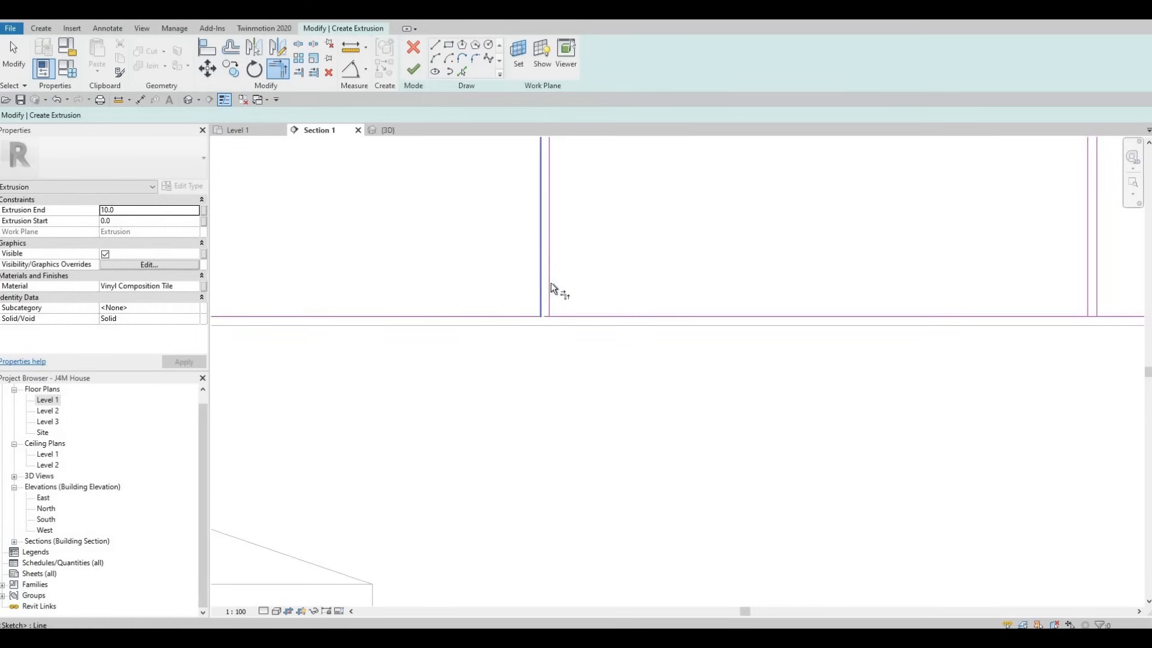
left_click(567, 314)
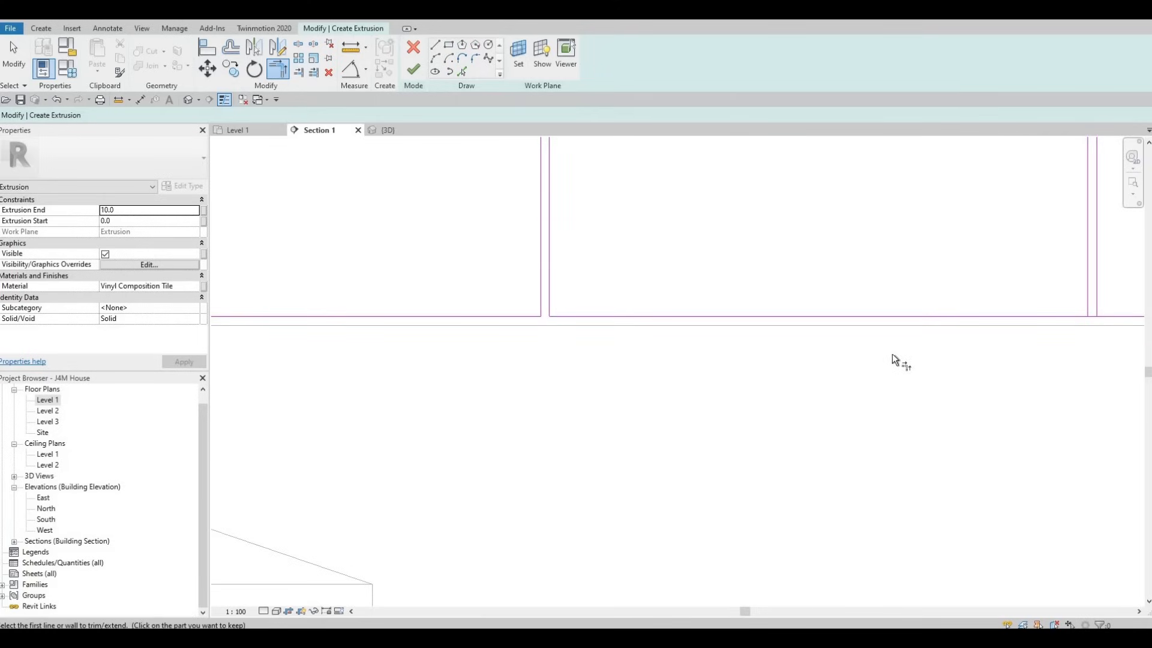
Step: Trim the bottom edge segments to corners with the two divider lines of the fifth gap from the left
middle_click_drag(509, 395, 387, 407)
middle_click_drag(917, 331, 419, 365)
left_click(419, 365)
scroll(477, 358, "up", 2)
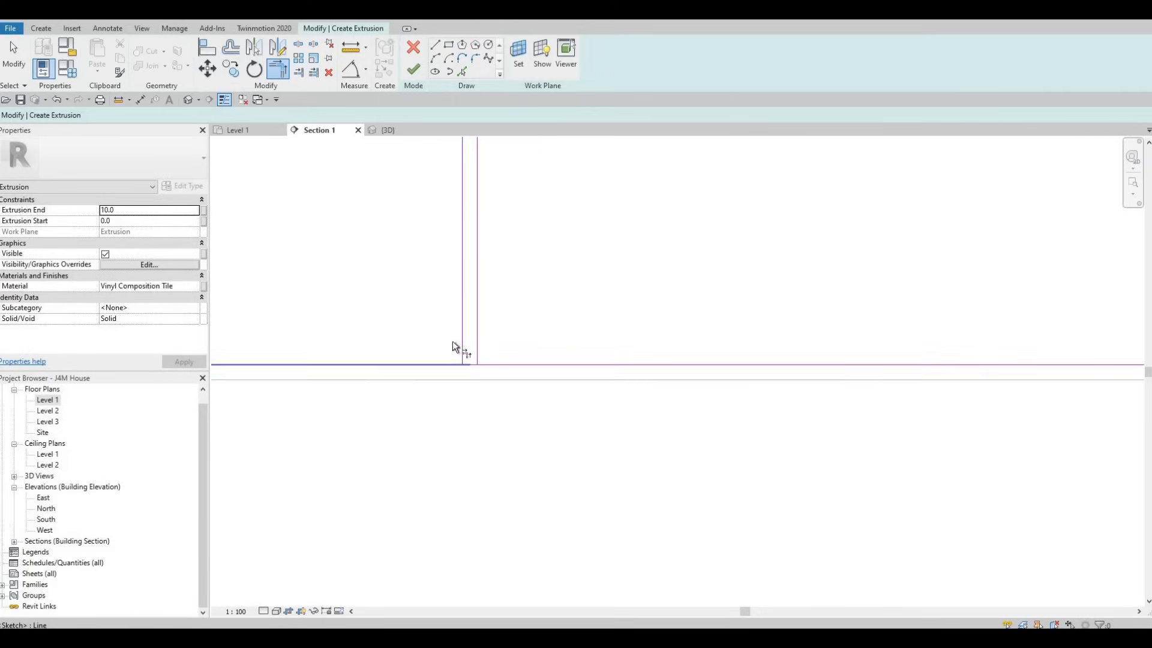
left_click(471, 327)
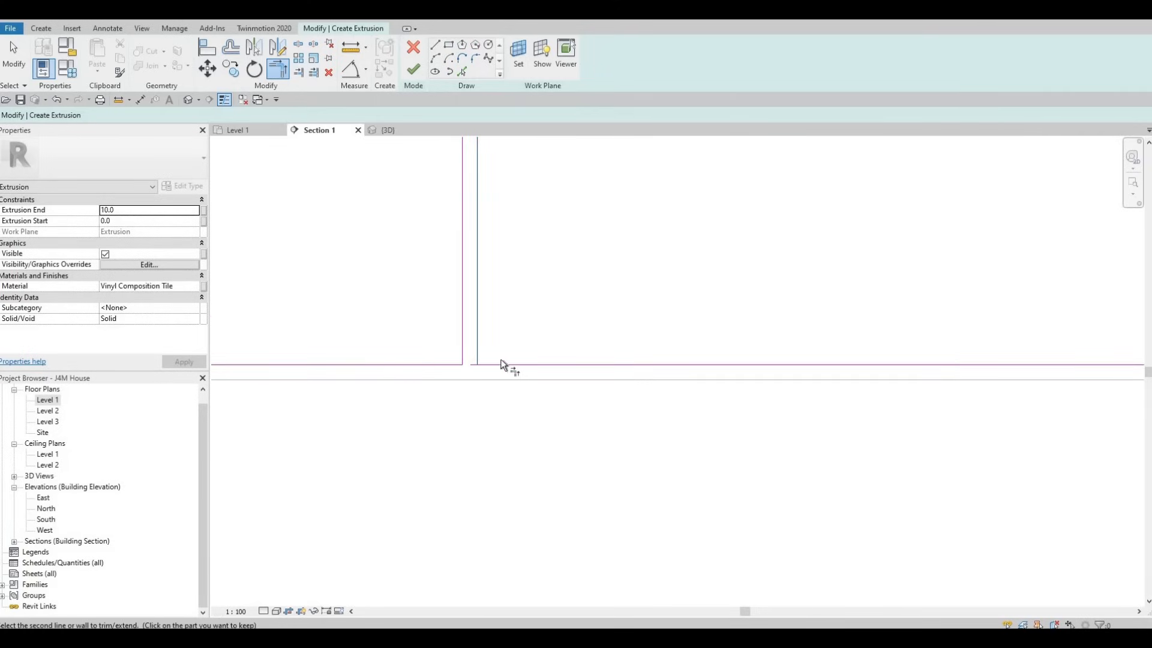
left_click(501, 363)
Step: Trim the top edge segments to corners with both divider lines of the fifth gap, separating the rightmost door panel
scroll(503, 361, "down", 6)
scroll(619, 228, "down", 2)
middle_click_drag(561, 144, 627, 225)
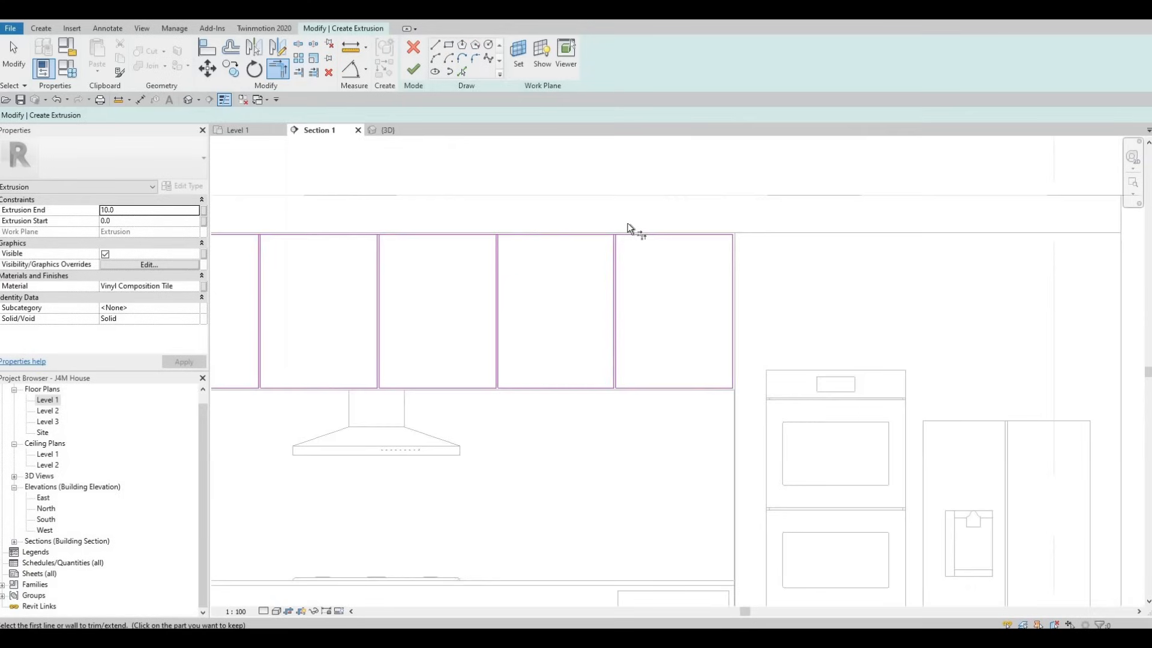
scroll(603, 263, "up", 6)
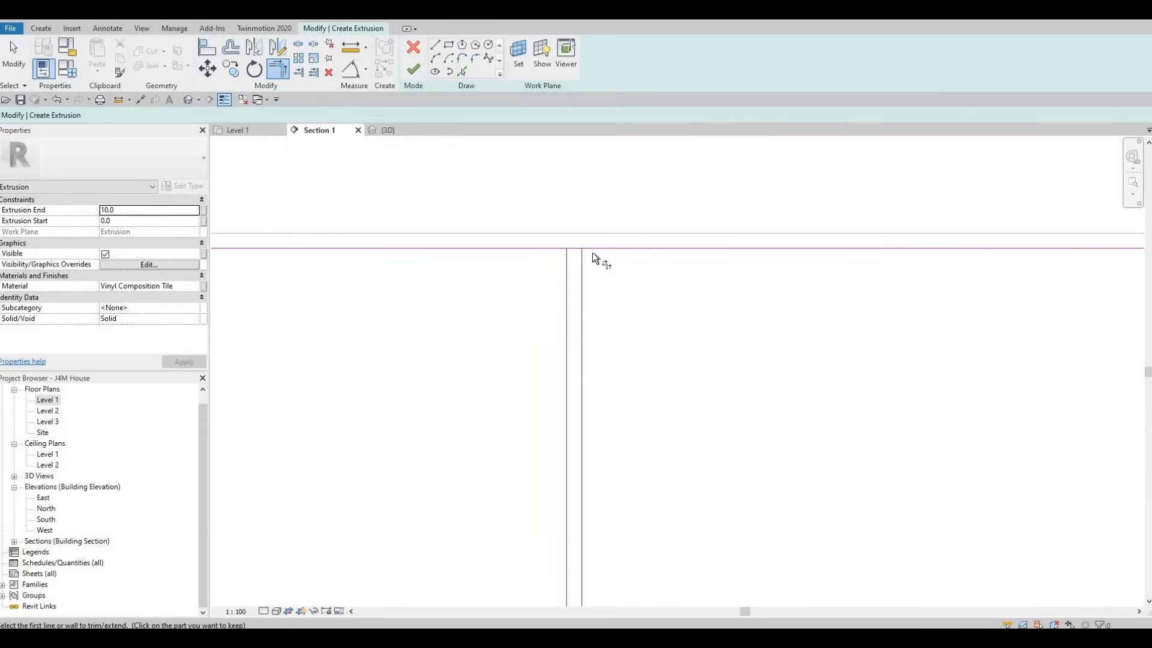
left_click(582, 259)
left_click(596, 249)
left_click(568, 267)
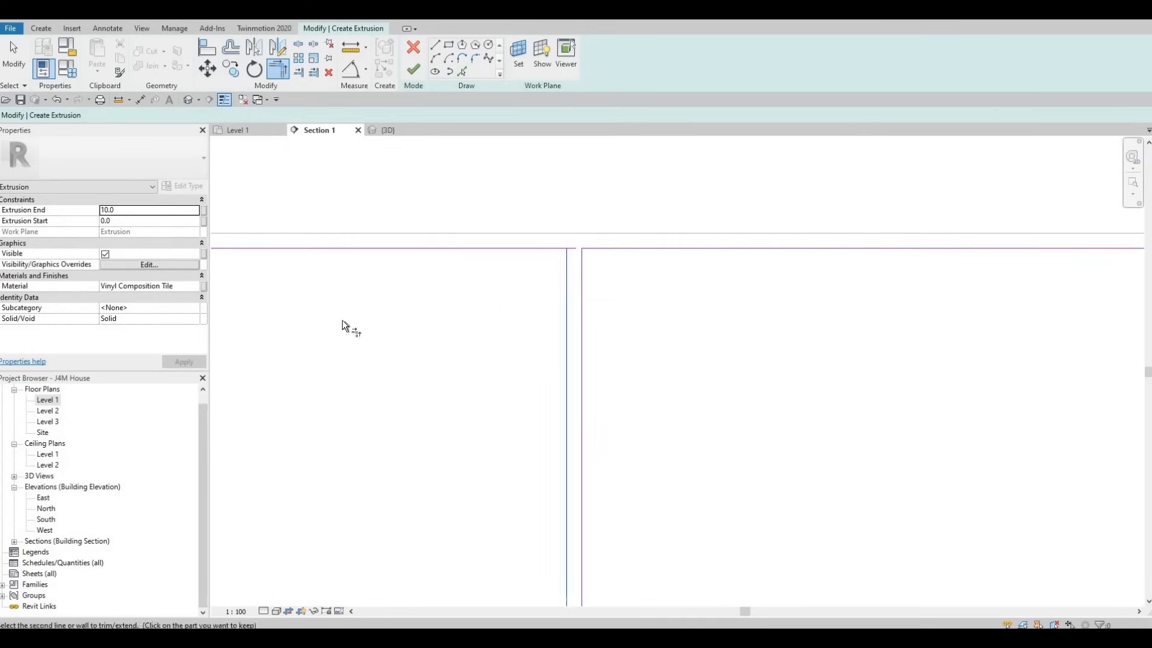
left_click(544, 249)
Step: Trim the top edge segments to corners with the two divider lines of the fourth gap from the left
middle_click_drag(1080, 329, 362, 297)
left_click(365, 267)
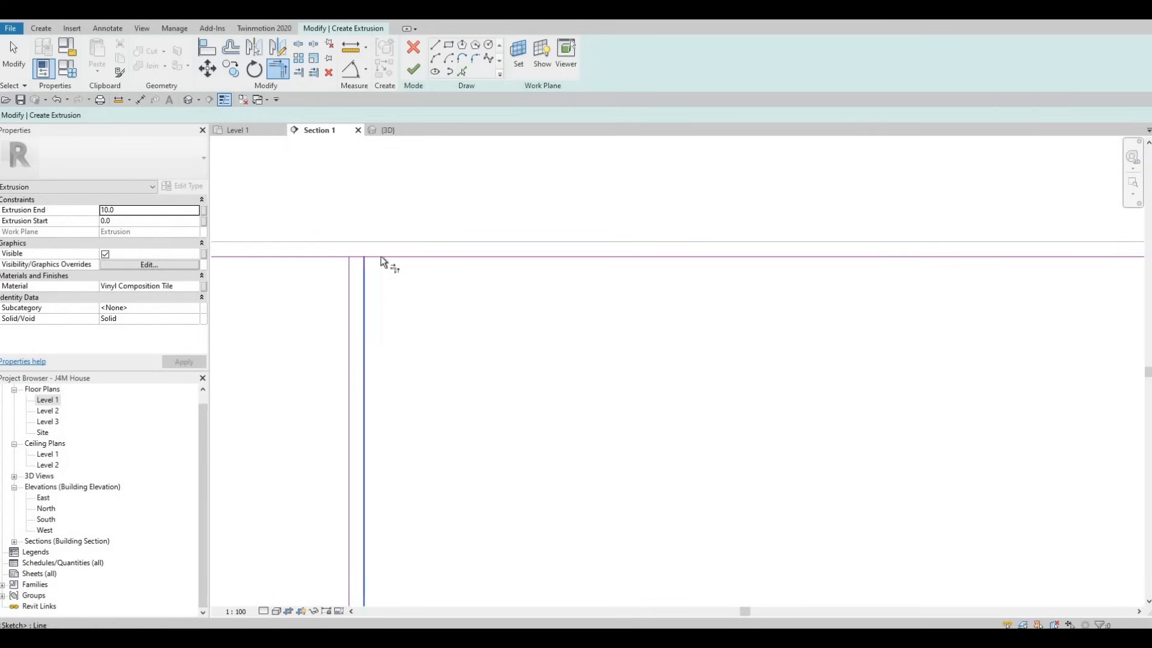
left_click(381, 257)
left_click(348, 268)
left_click(322, 254)
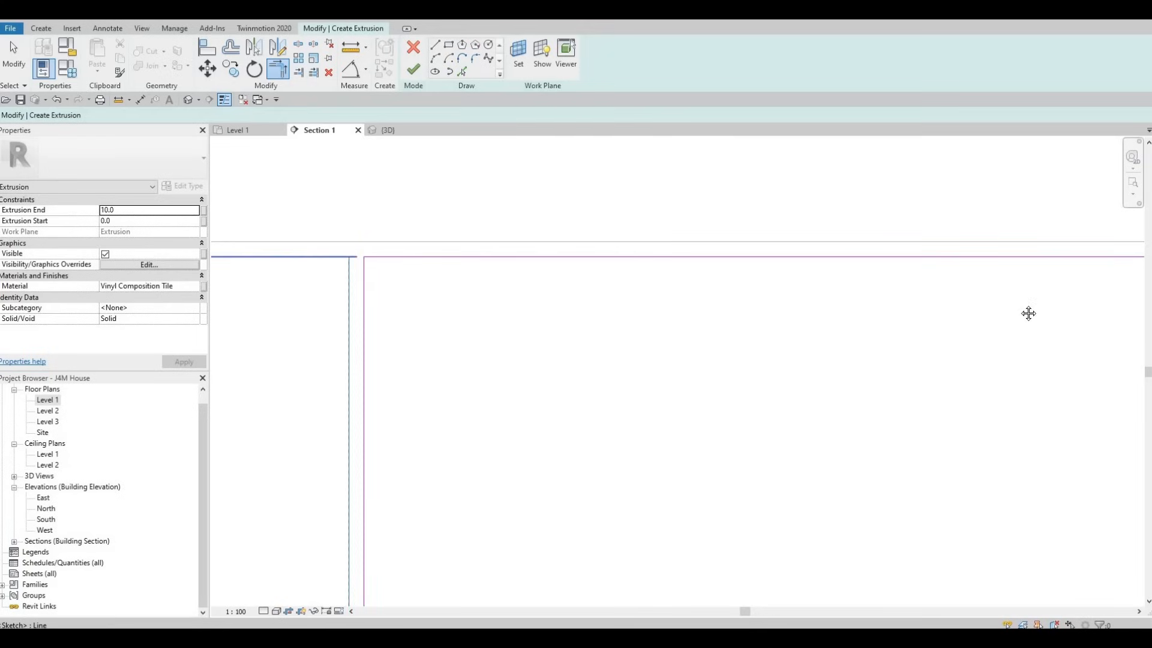
Step: Trim the top edge segments to corners with the two divider lines of the middle gap
middle_click_drag(1028, 313, 297, 307)
middle_click_drag(990, 295, 272, 296)
left_click(260, 280)
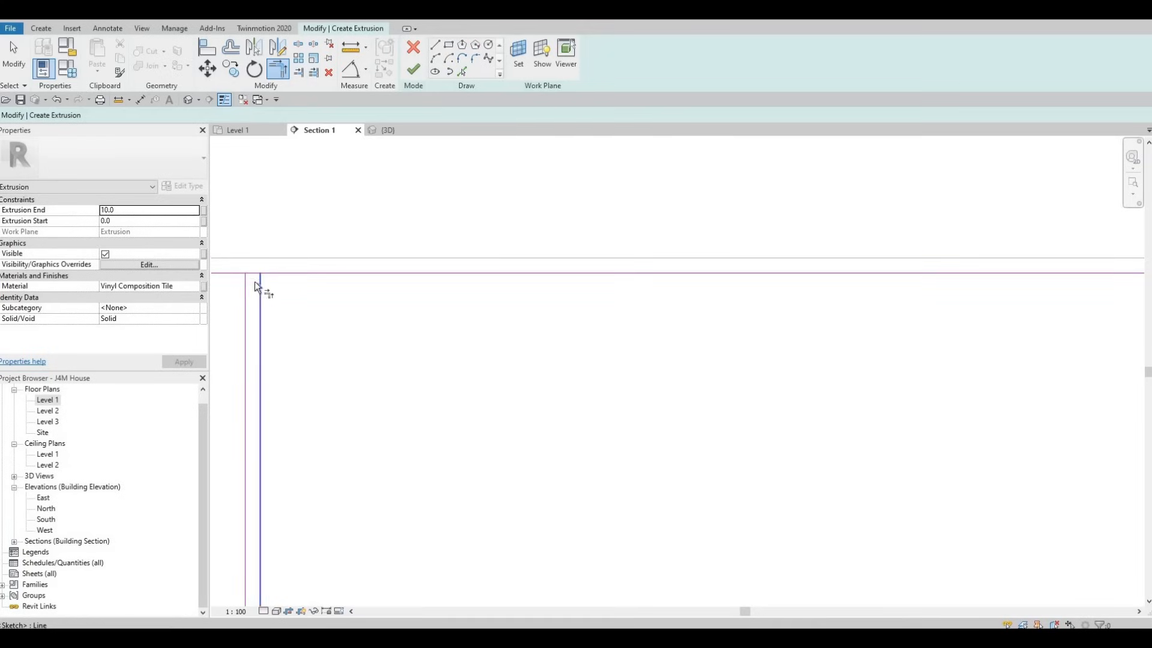
left_click(264, 273)
left_click(247, 285)
left_click(243, 273)
Step: Trim the top edge segments to corners with the two divider lines of the second gap from the left
middle_click_drag(240, 311, 1001, 325)
scroll(606, 307, "down", 6)
scroll(574, 301, "up", 5)
left_click(574, 300)
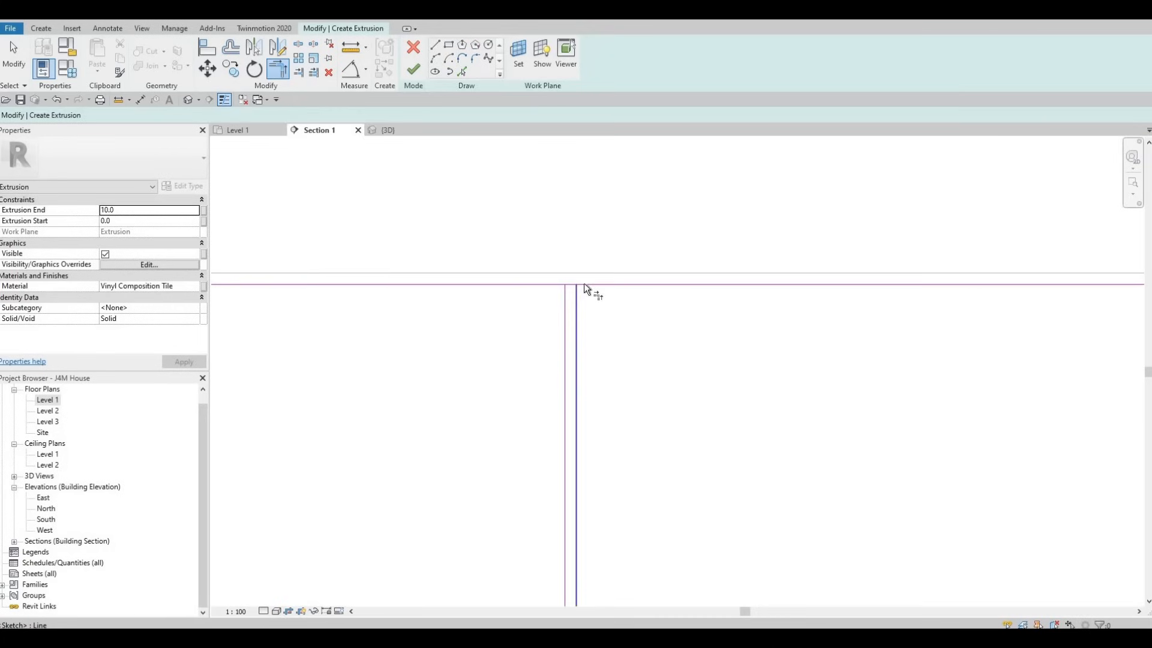
left_click(584, 284)
left_click(547, 279)
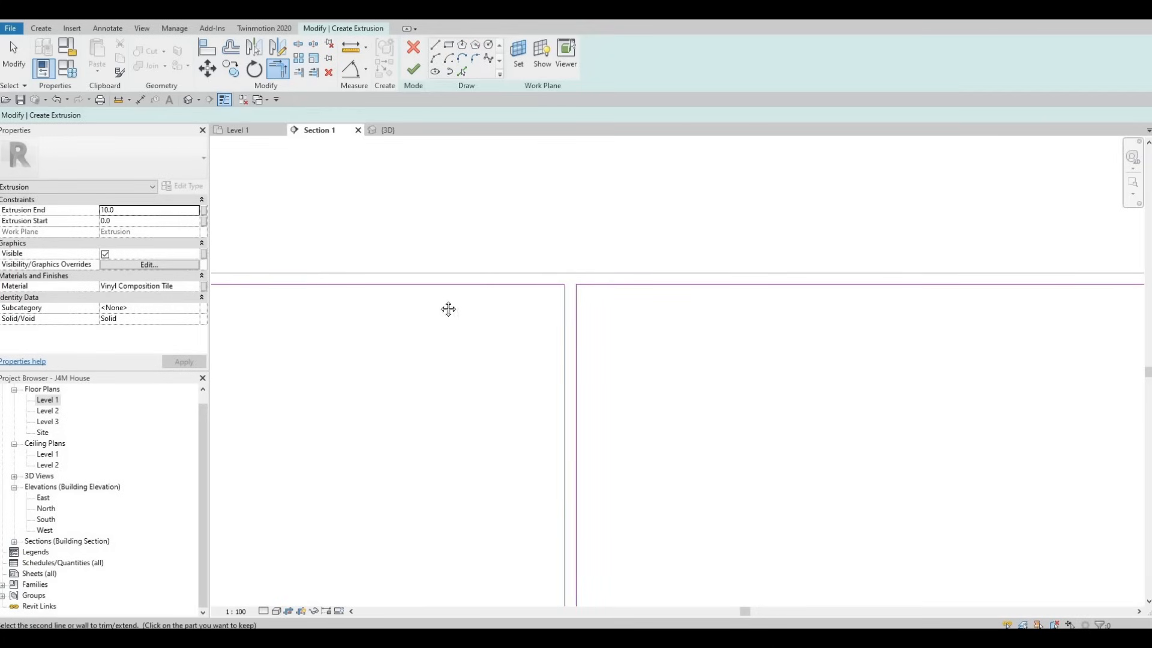
Step: Trim the top edge segments to corners with both divider lines of the leftmost gap, separating the first two door panels
middle_click_drag(448, 308, 826, 252)
scroll(527, 270, "down", 2)
scroll(385, 249, "up", 2)
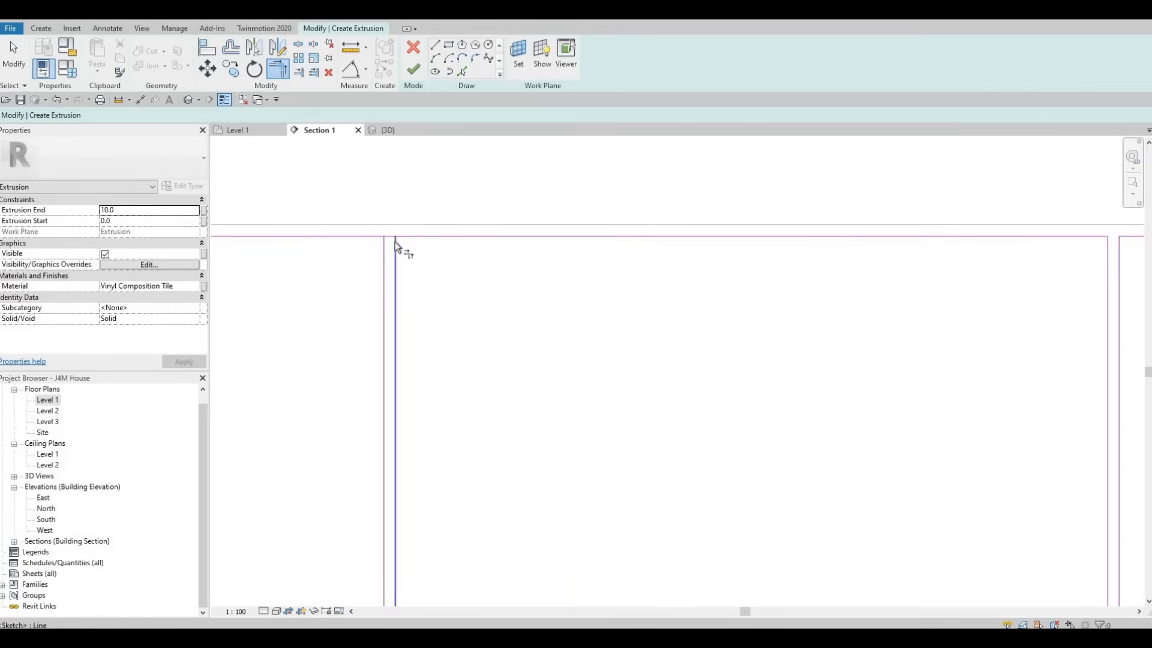
left_click(395, 245)
left_click(402, 237)
left_click(384, 251)
left_click(361, 235)
Step: Assign the Douglas Fir material to the door panel extrusion and finish its sketch
middle_click_drag(406, 267, 755, 275)
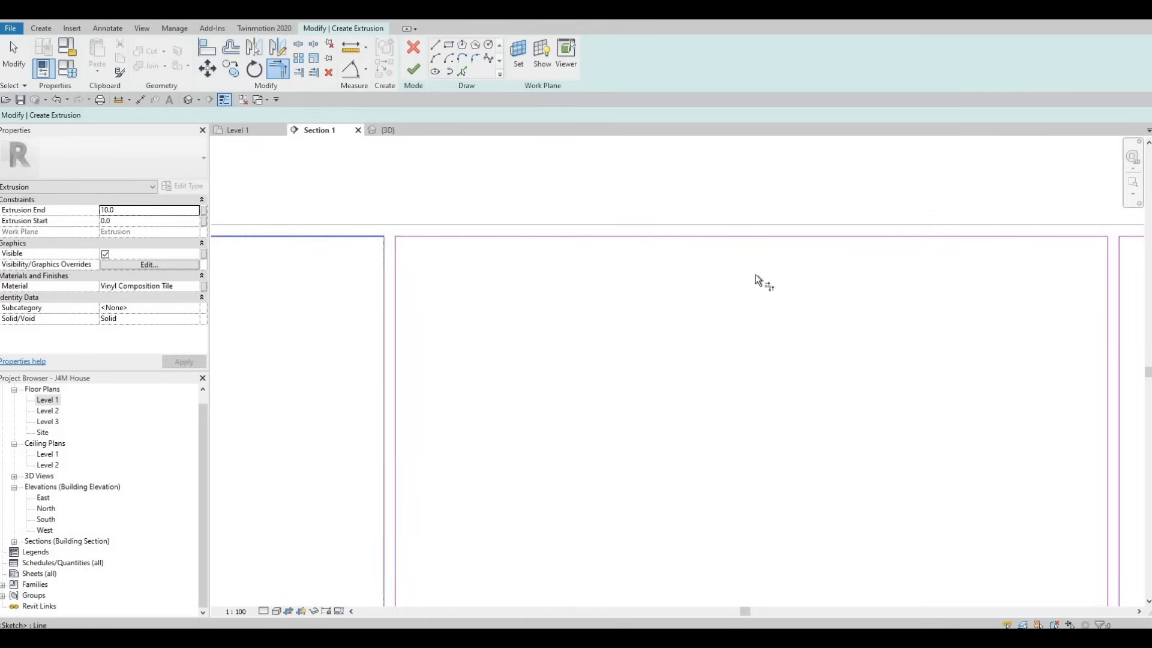
scroll(402, 286, "down", 2)
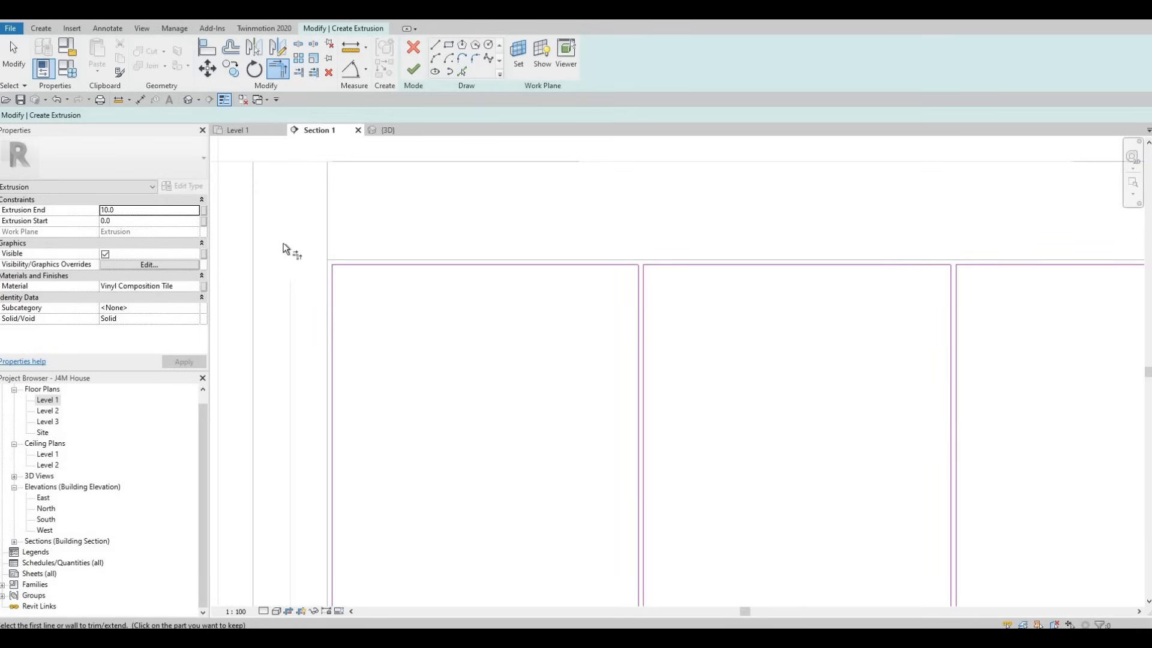
middle_click_drag(235, 282, 121, 230)
scroll(110, 220, "down", 2)
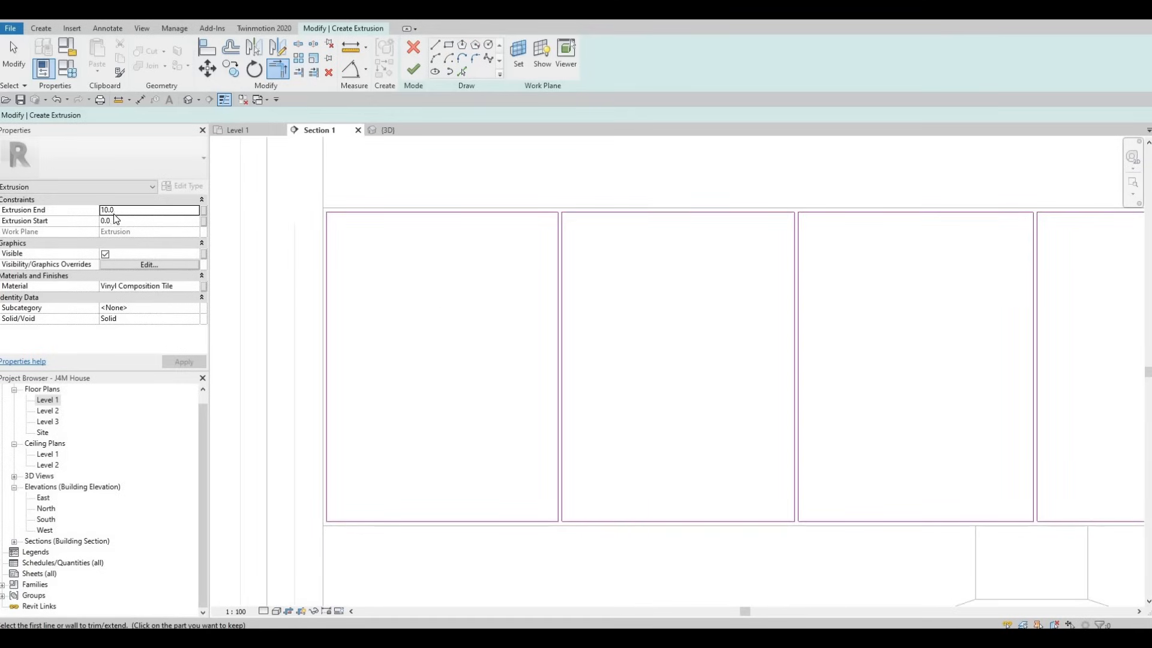
left_click(185, 285)
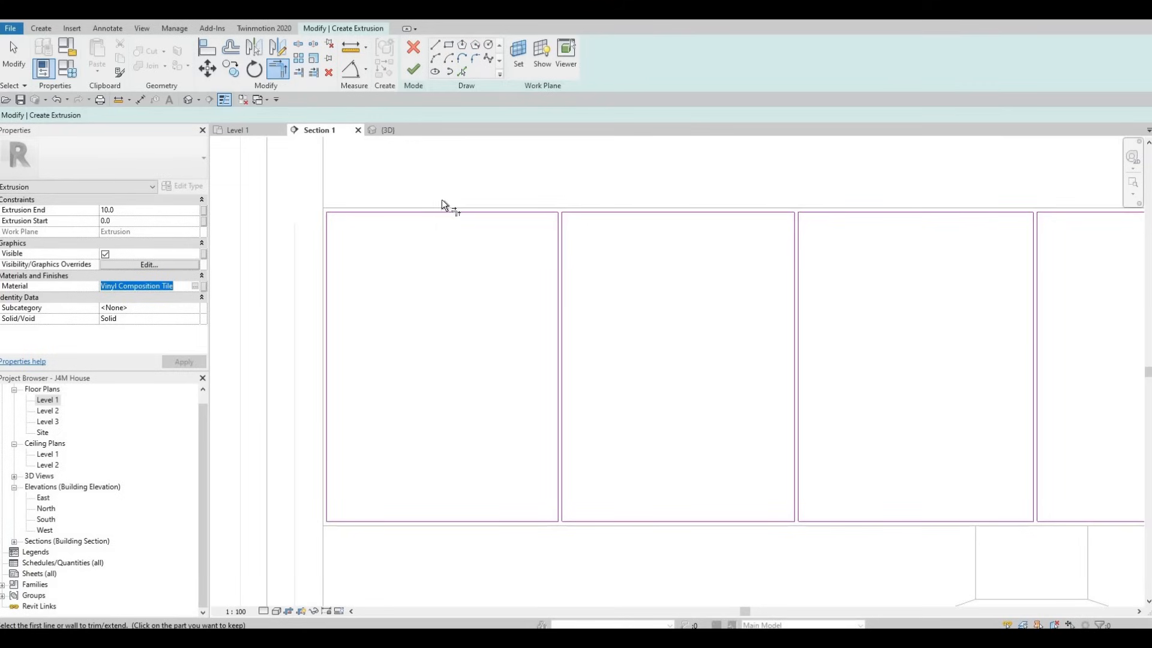
left_click(202, 286)
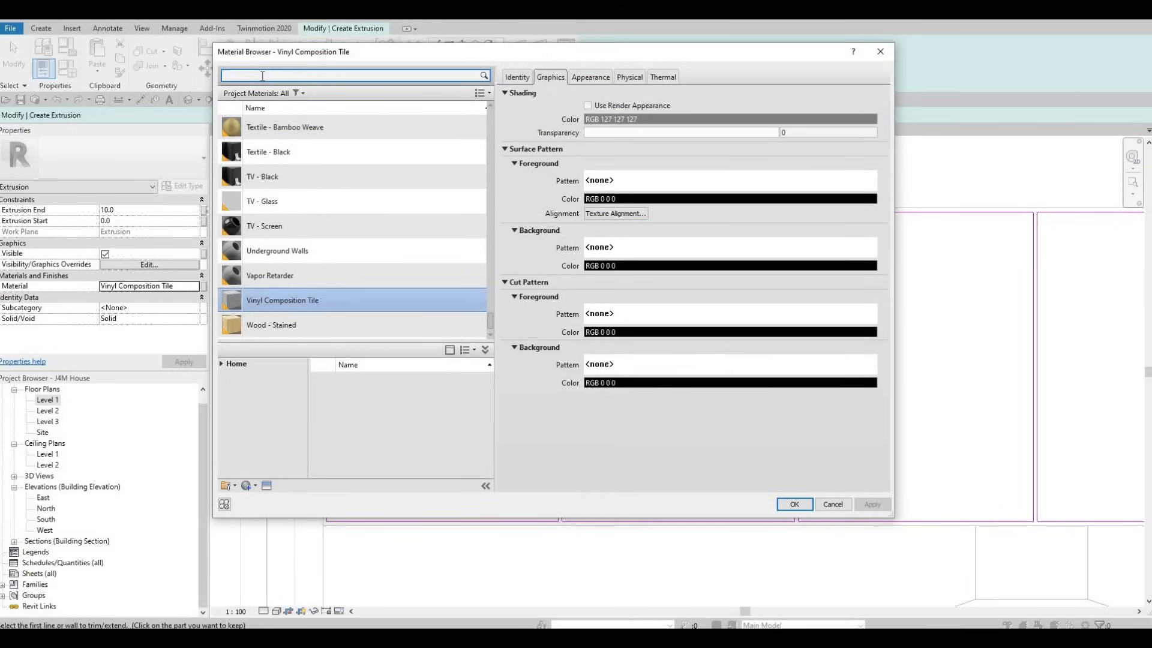
type("doug")
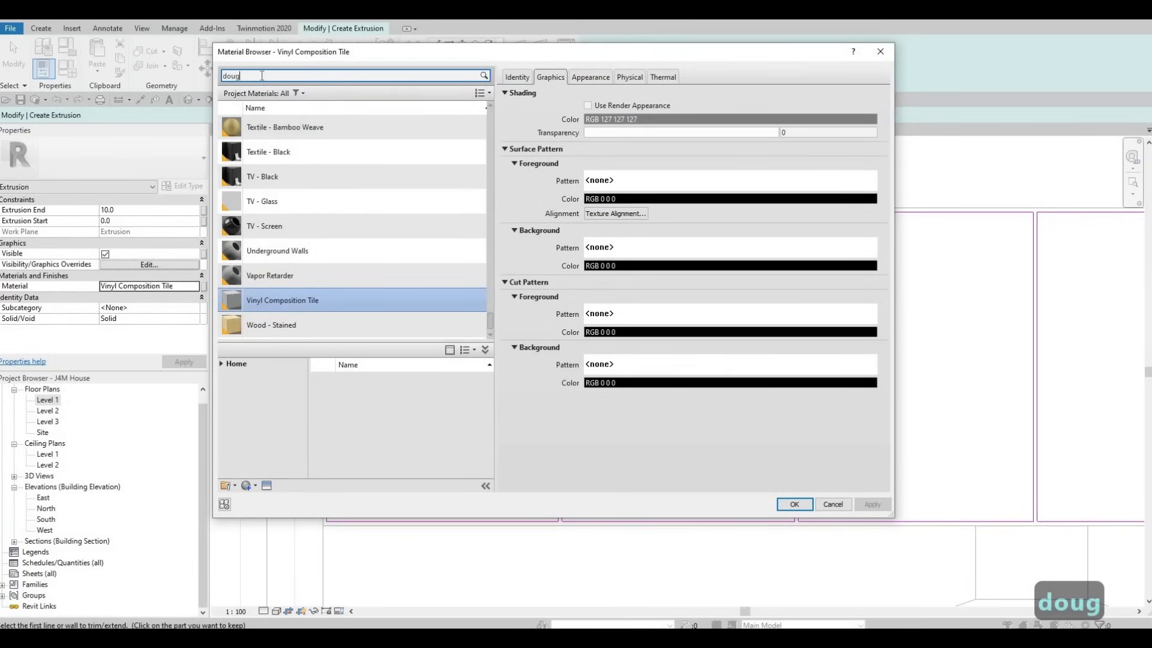
left_click(358, 142)
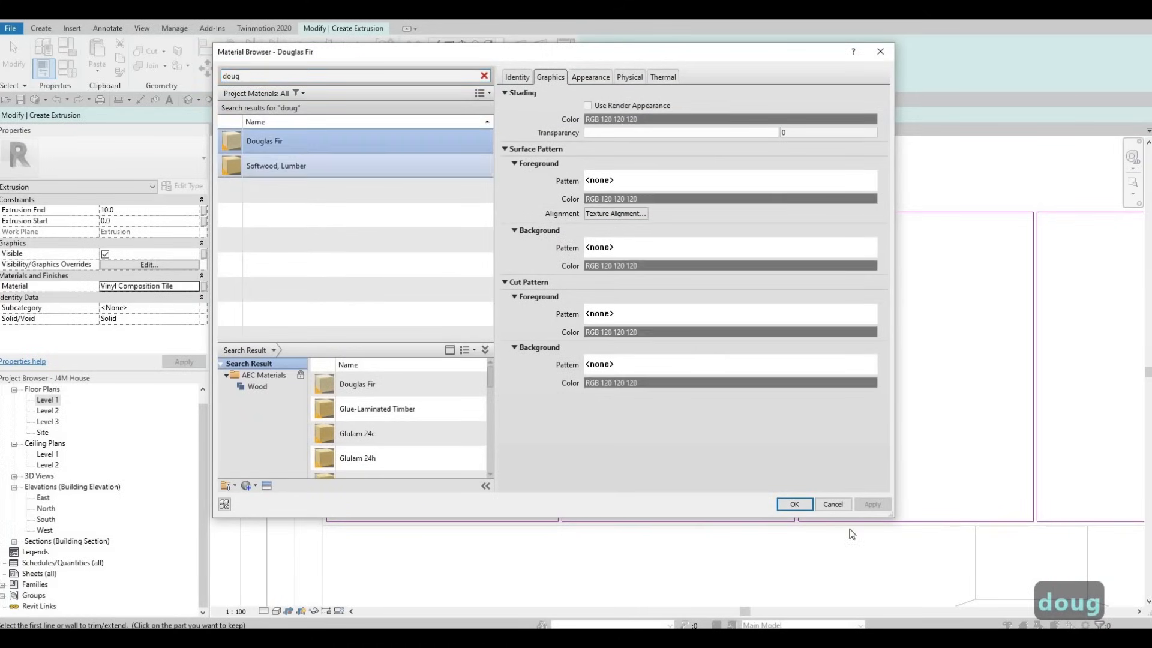
left_click(795, 504)
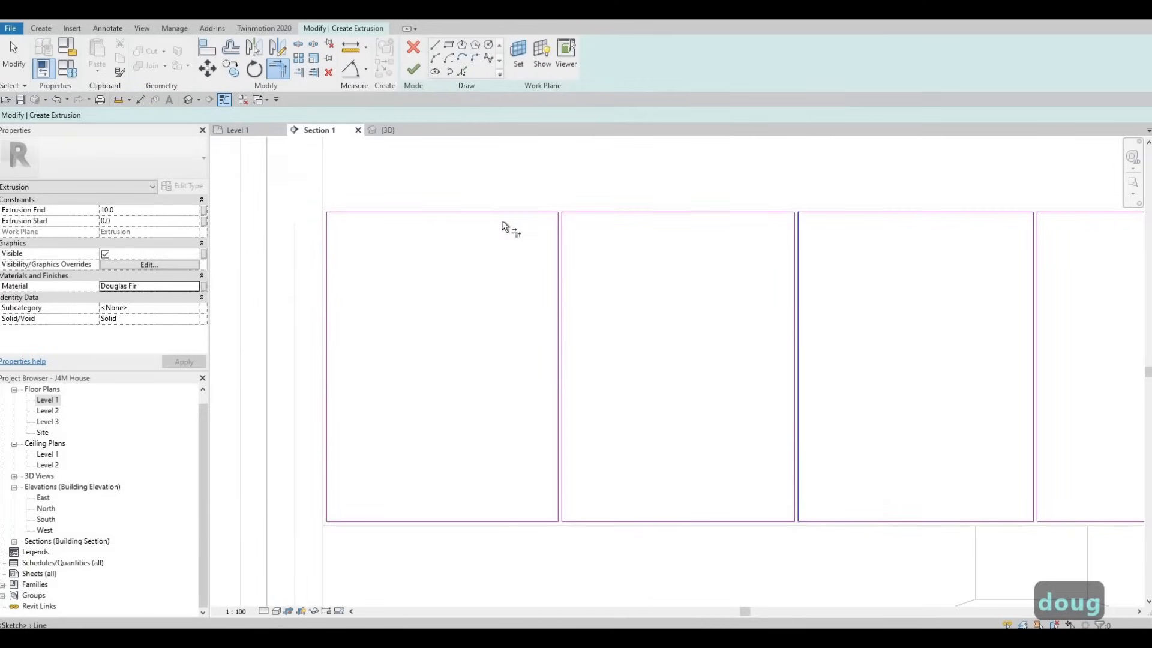
left_click(414, 72)
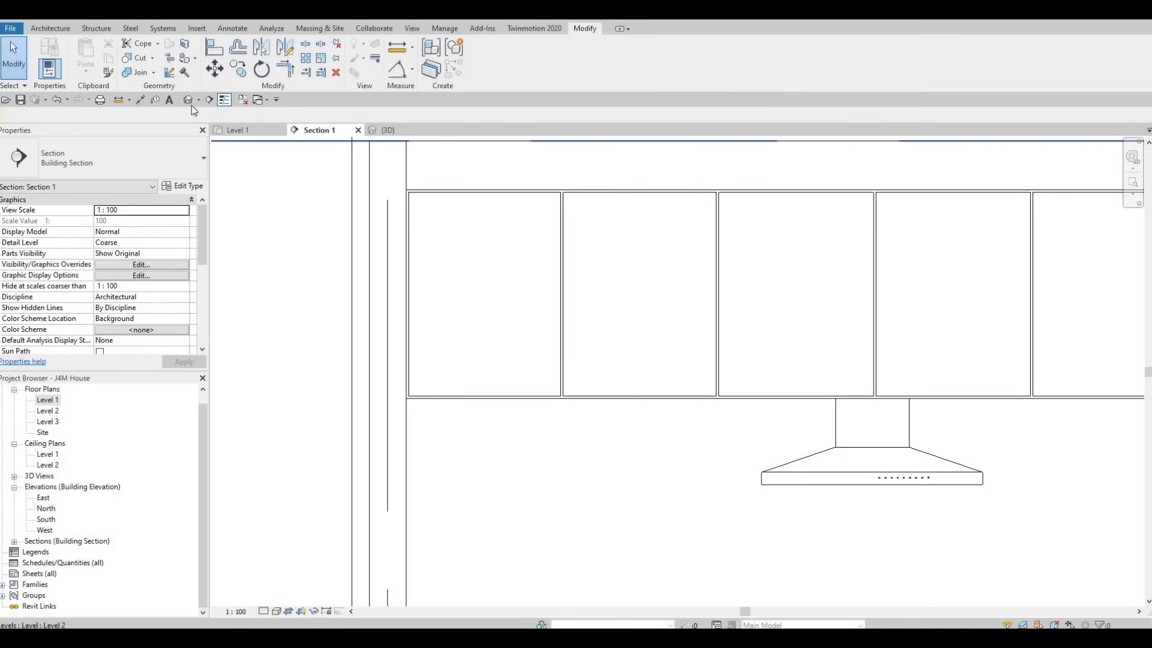
Step: Finish the in-place model and show the upper cabinet doors in the 3D view
left_click(190, 102)
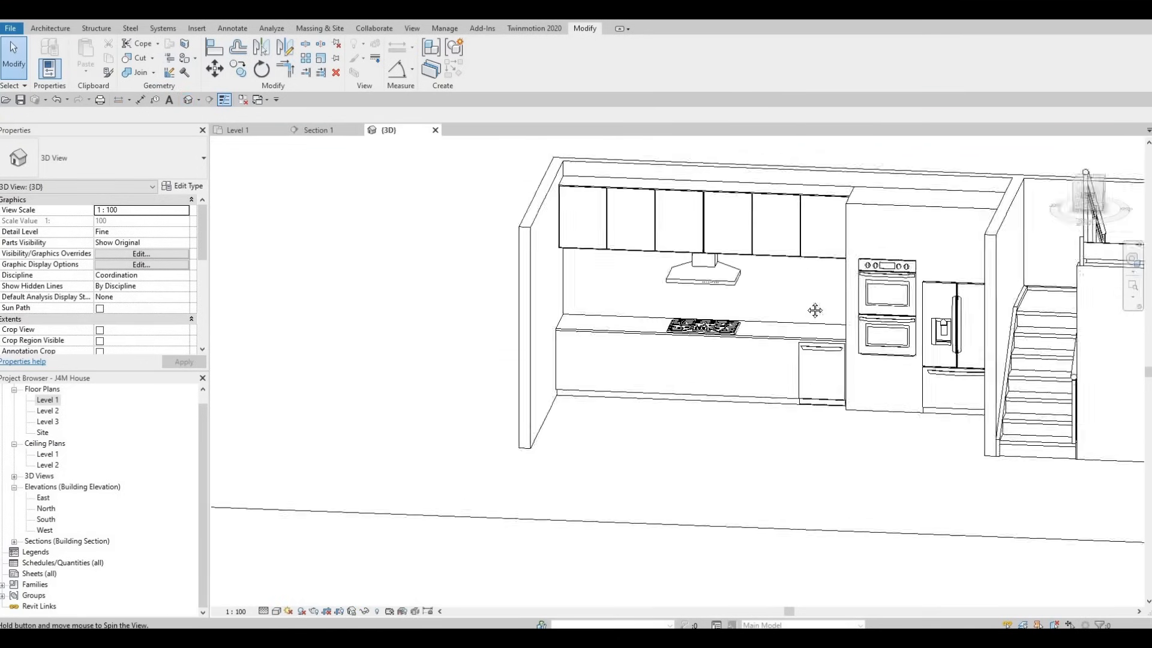
middle_click_drag(815, 310, 727, 223, "shift")
scroll(703, 233, "up", 4)
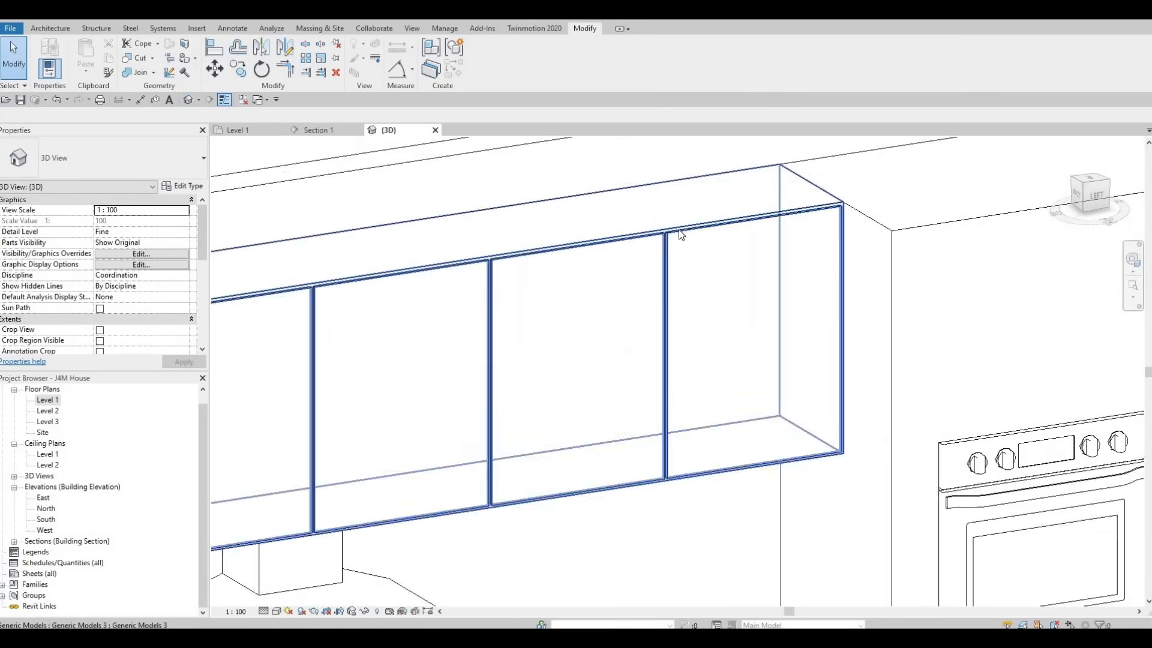
Step: Reopen the upper cabinet generic model for in-place editing from the 3D view
left_click(678, 229)
scroll(502, 280, "down", 6)
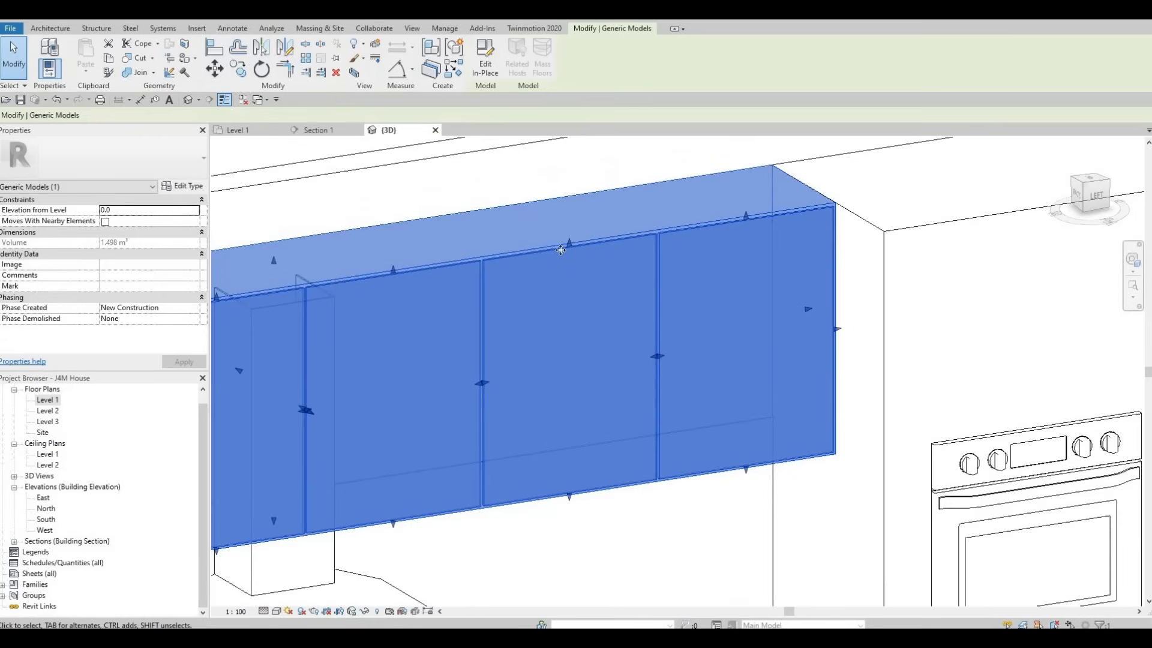
scroll(852, 242, "up", 2)
middle_click_drag(851, 237, 798, 226)
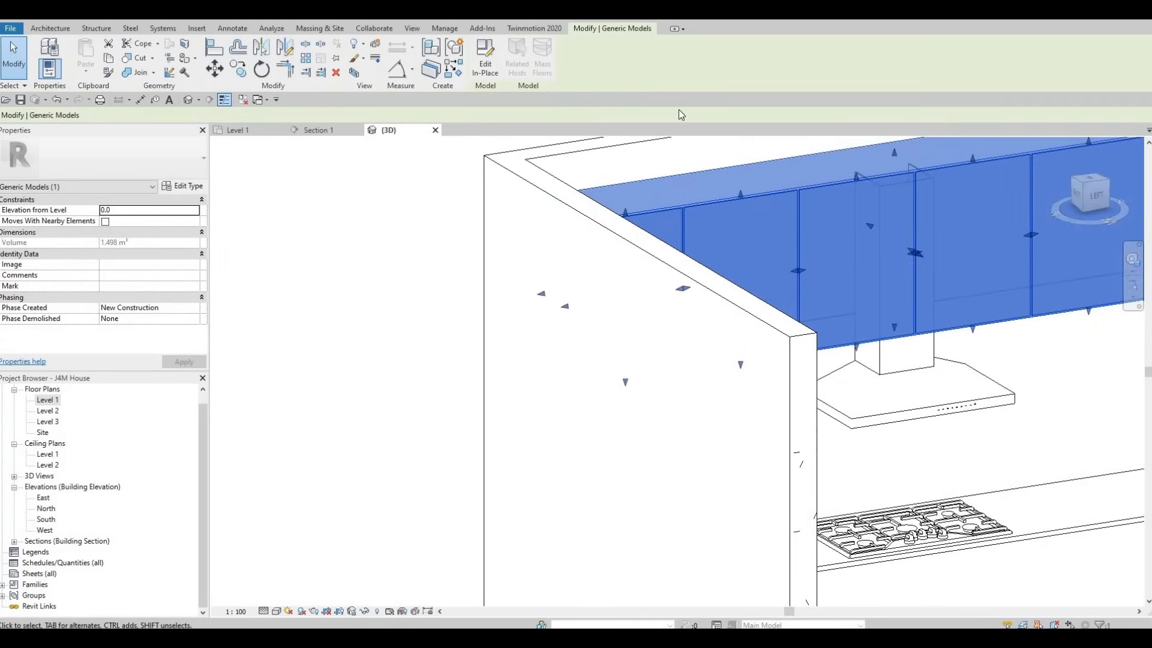
middle_click_drag(636, 158, 561, 132)
scroll(560, 132, "up", 1)
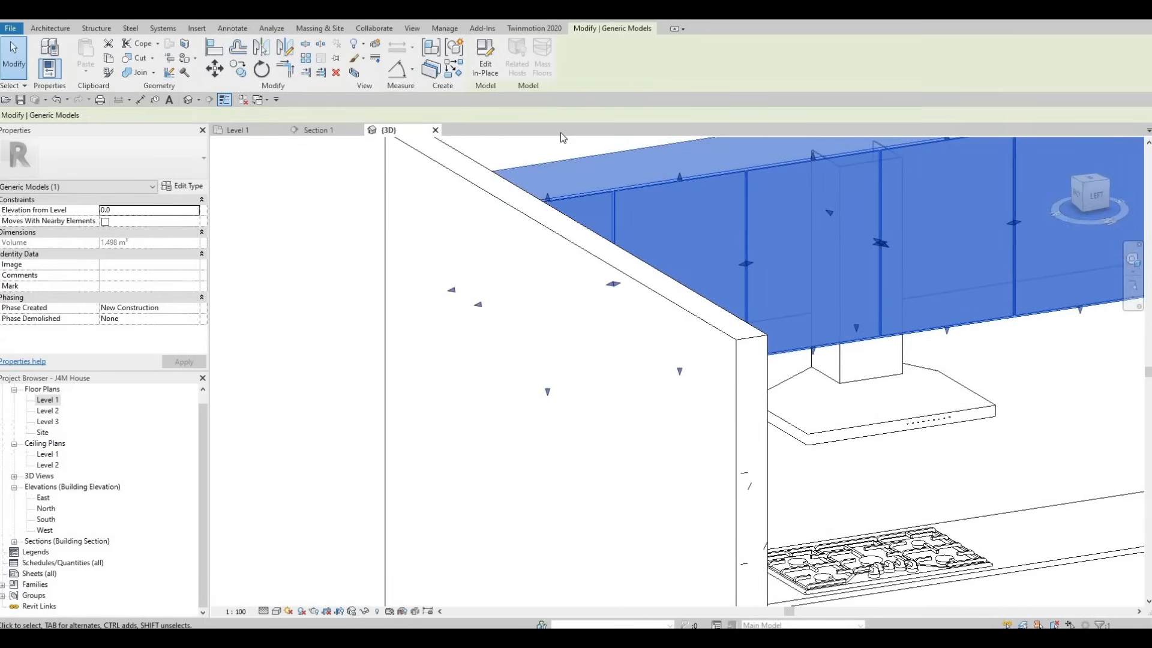
left_click(485, 61)
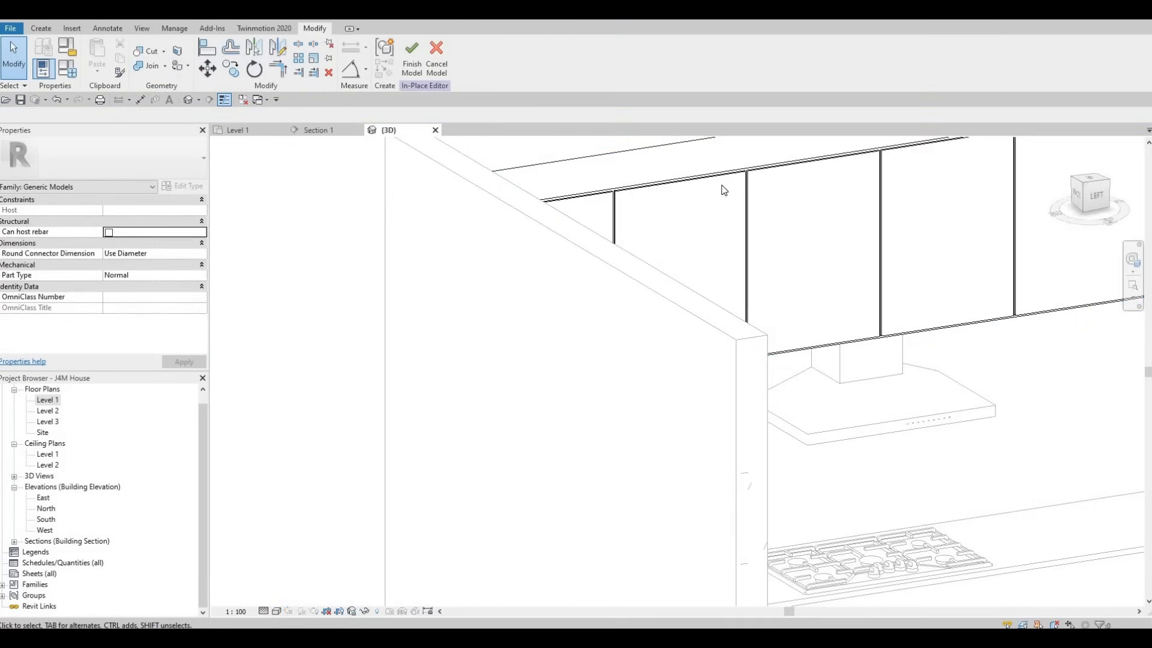
Step: Start a void sweep in the cabinet model and begin sketching its path on the door panels with Pick Lines
middle_click_drag(704, 241, 596, 229, "shift")
scroll(714, 230, "down", 2)
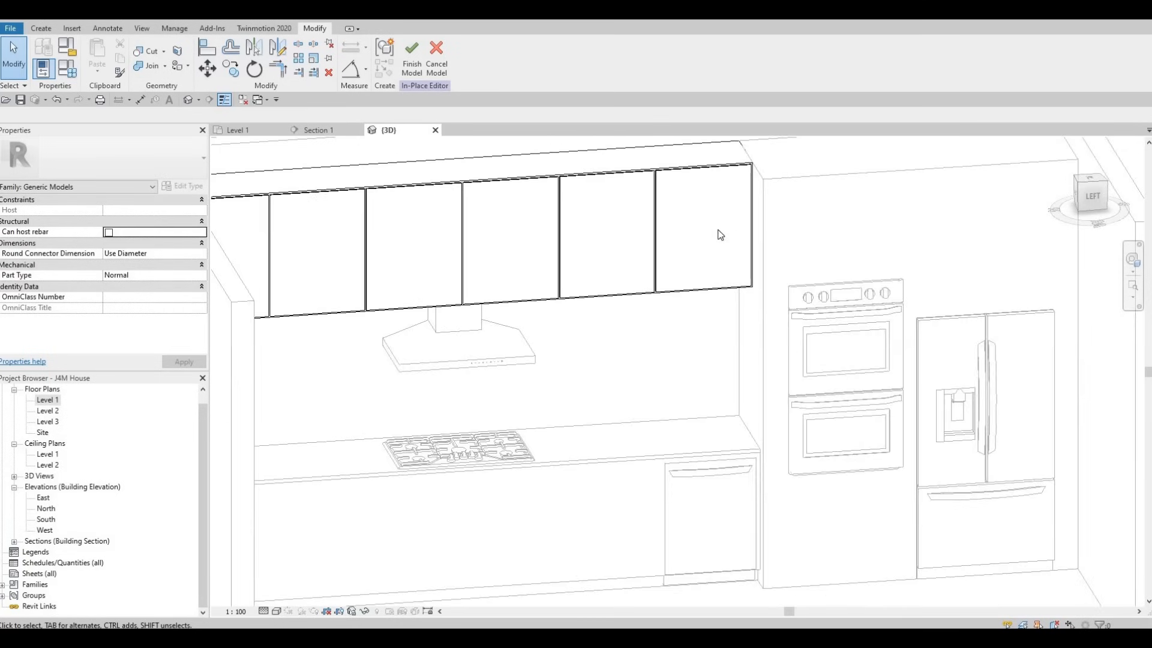
middle_click_drag(486, 228, 571, 222)
scroll(759, 175, "up", 2)
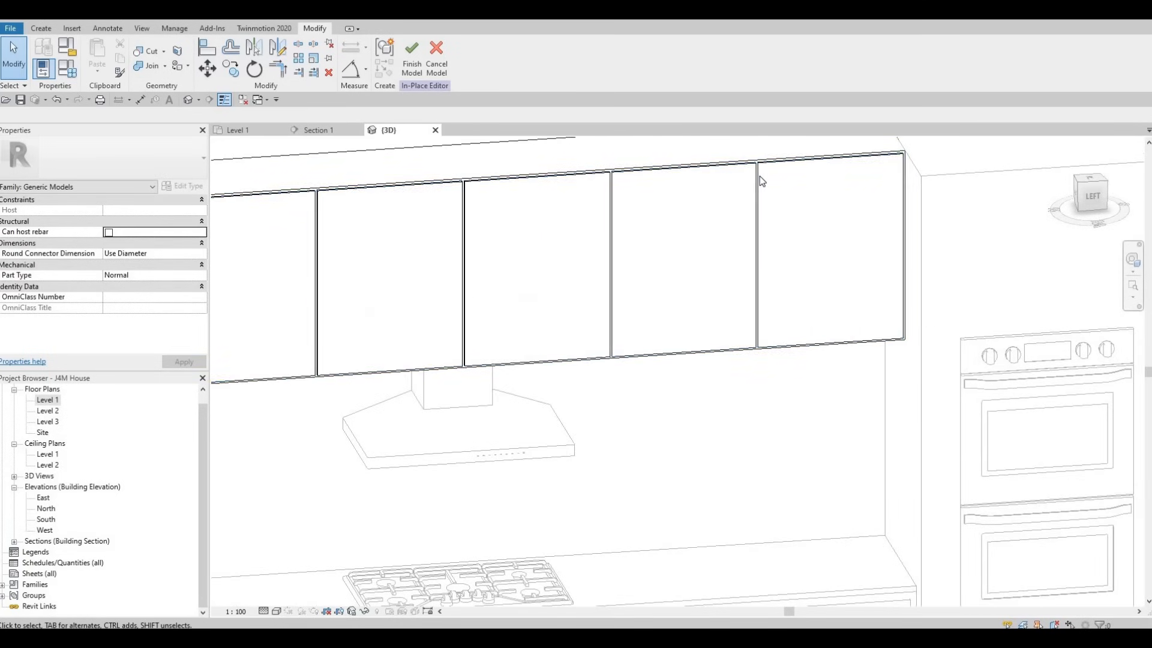
left_click(760, 175)
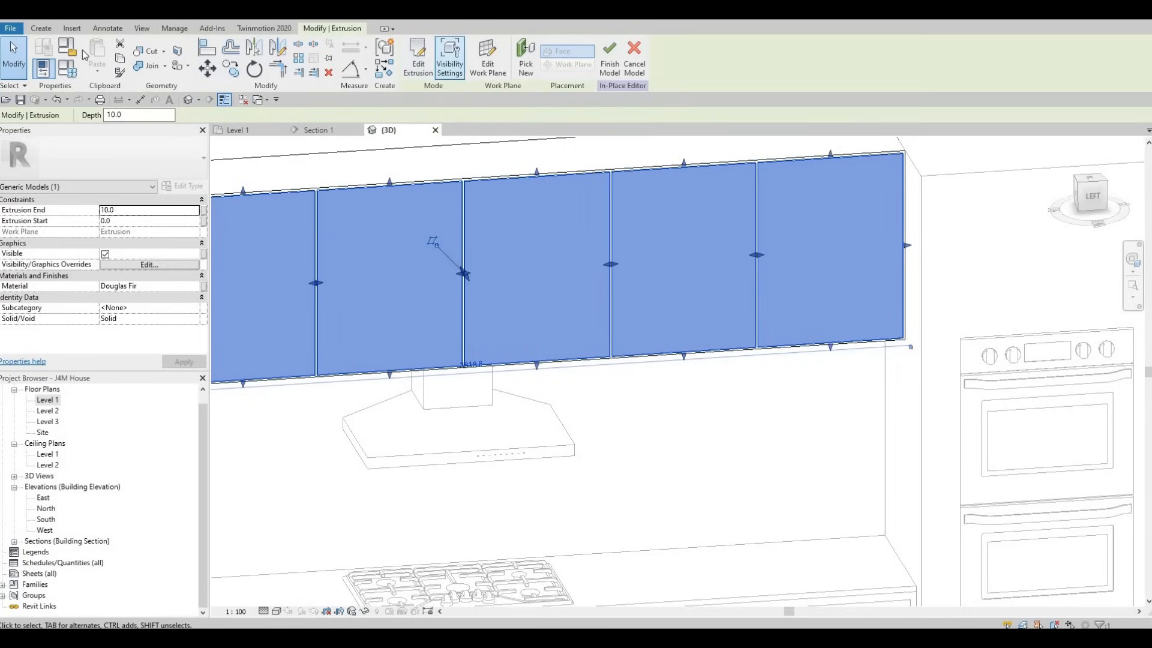
key("Escape")
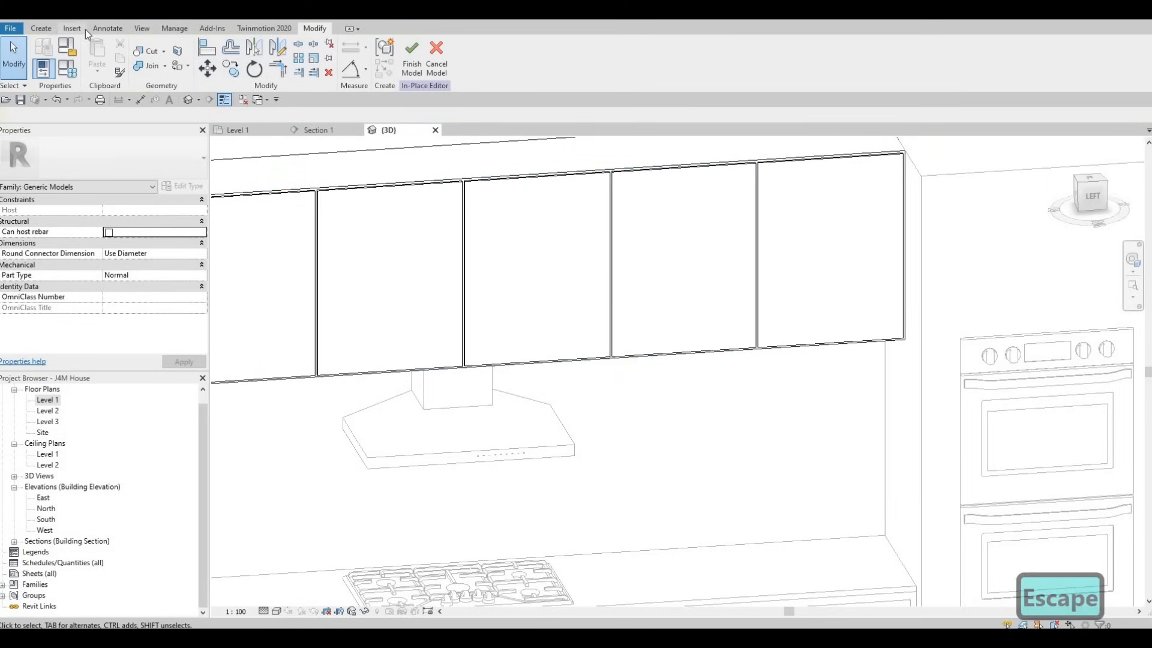
left_click(41, 28)
left_click(229, 67)
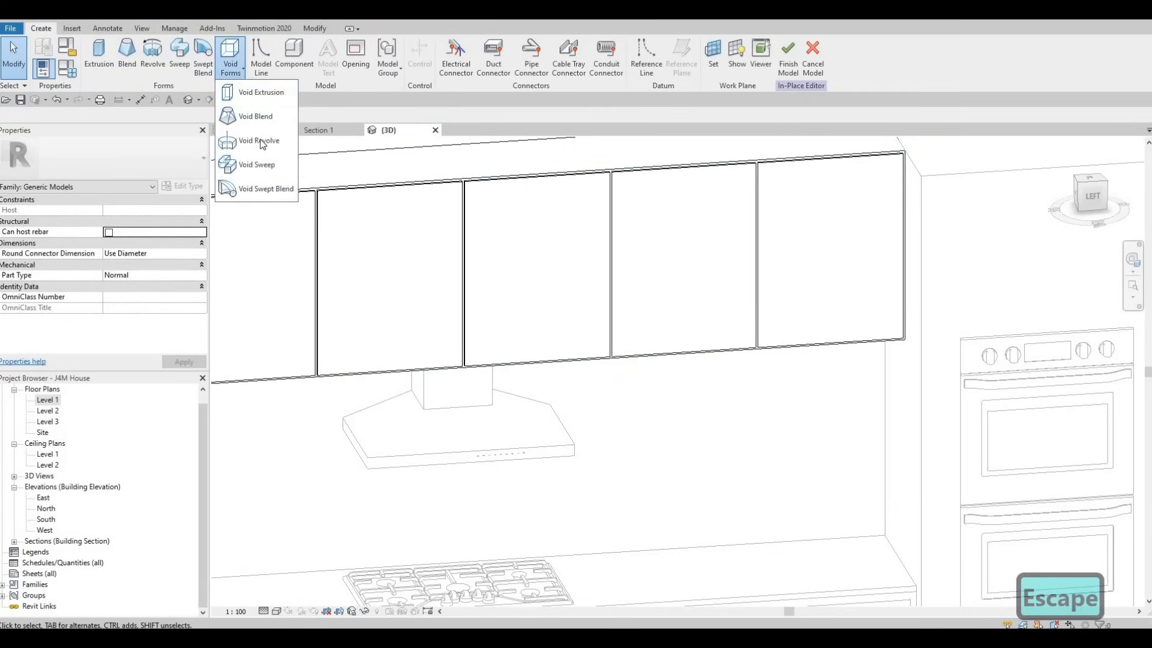
left_click(252, 164)
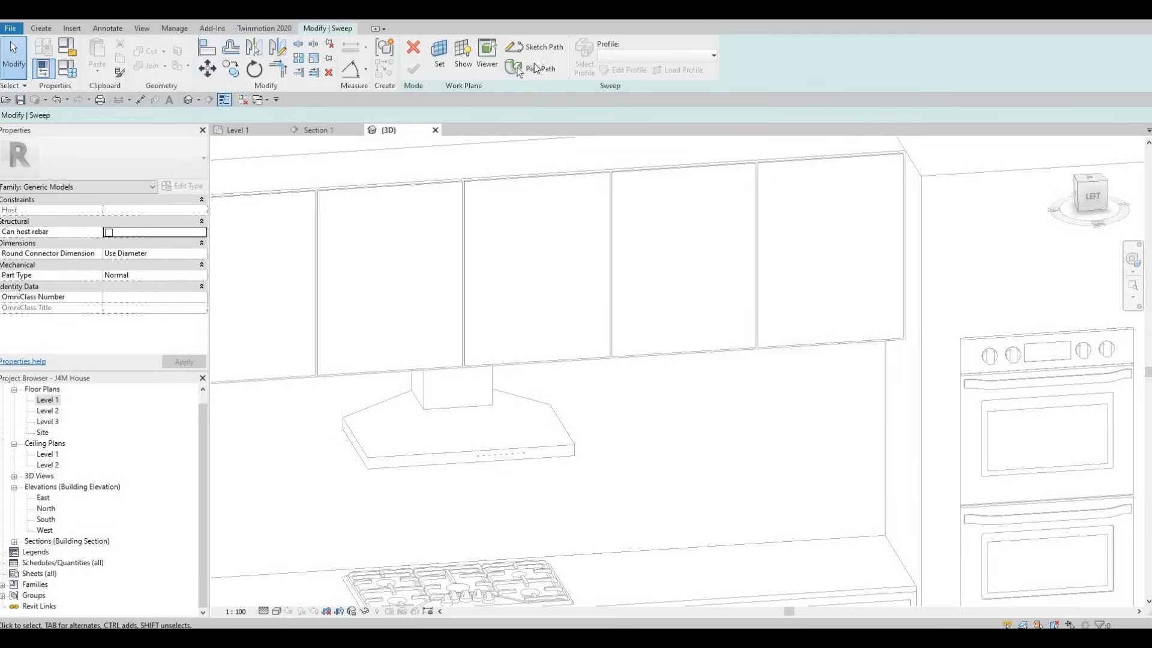
left_click(537, 48)
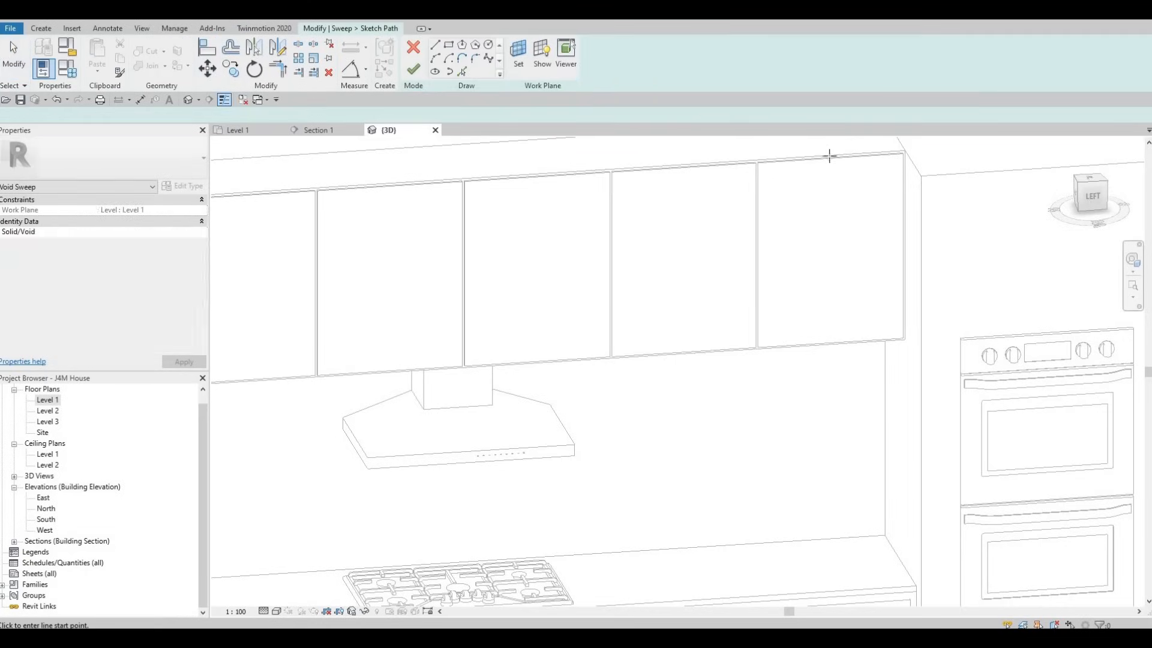
scroll(828, 159, "up", 3)
scroll(481, 213, "up", 4)
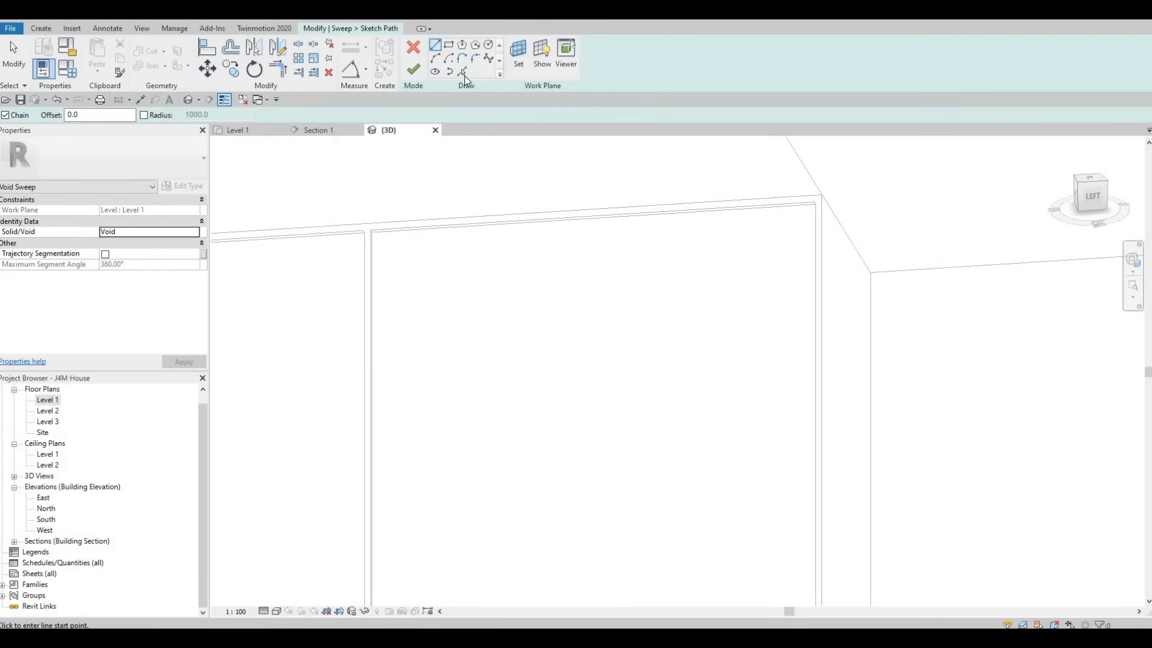
left_click(463, 74)
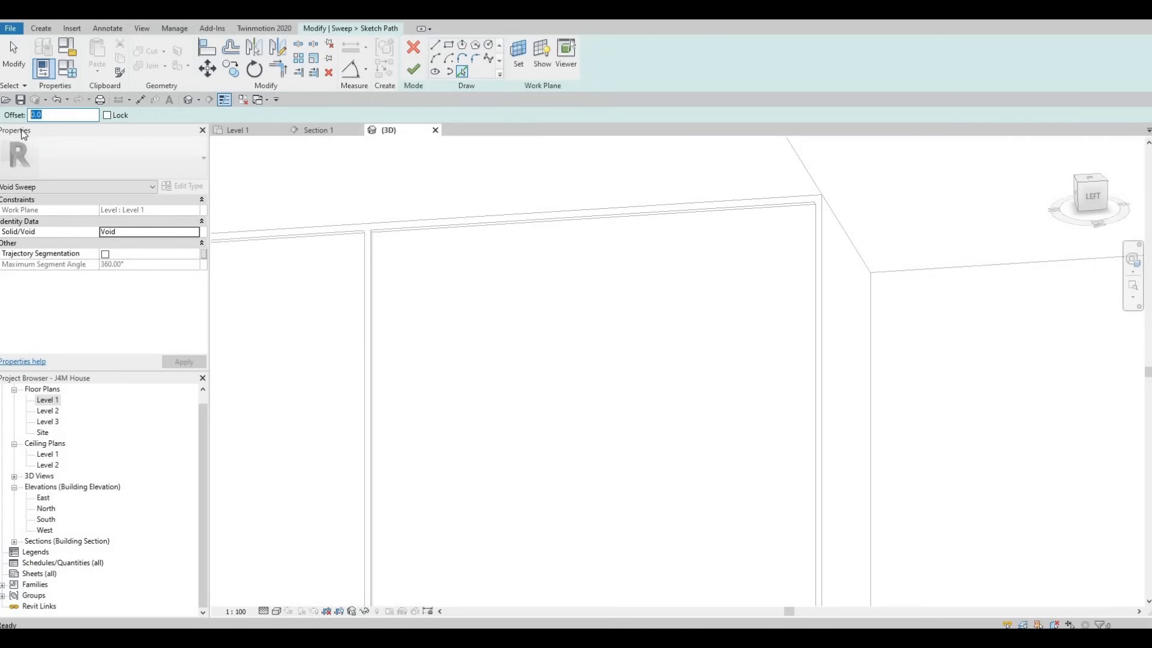
Step: Try to pick the rightmost door panel's edges as the sweep path with a 40 mm offset
type("40")
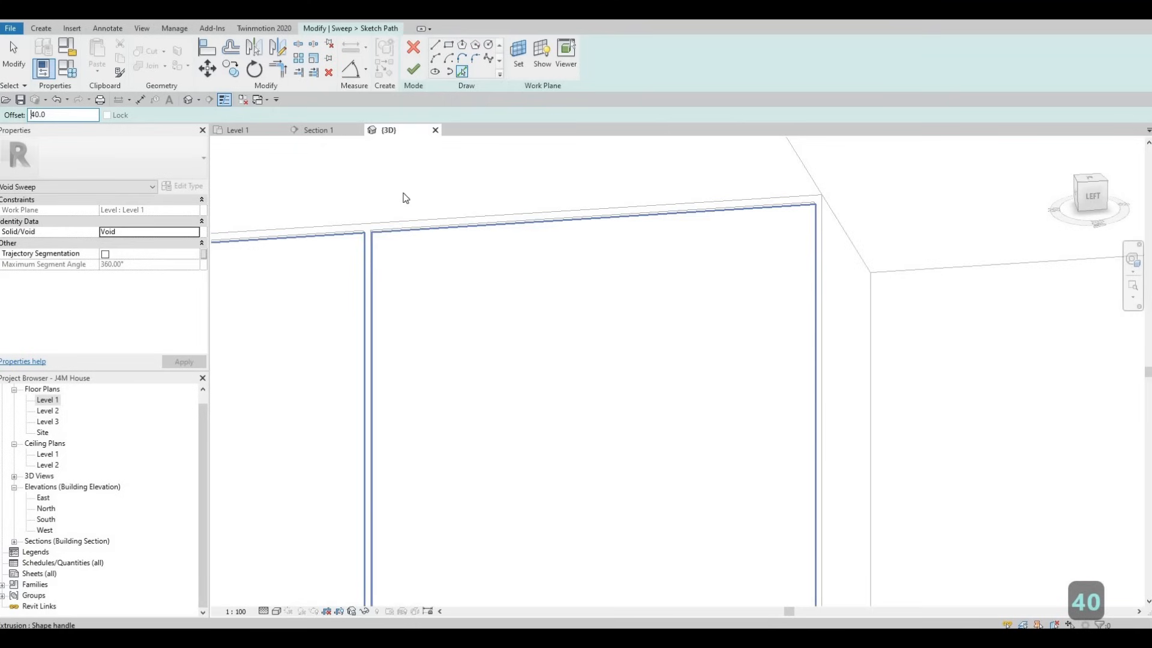
scroll(617, 222, "down", 3)
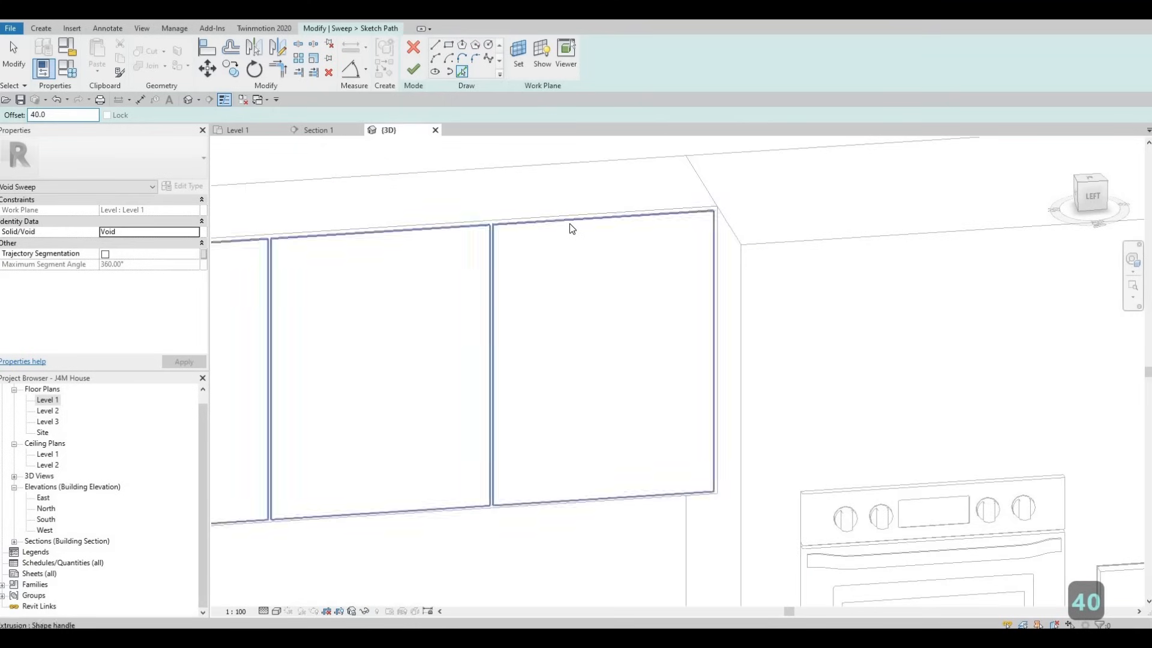
key("Tab")
key("Tab")
key("Tab")
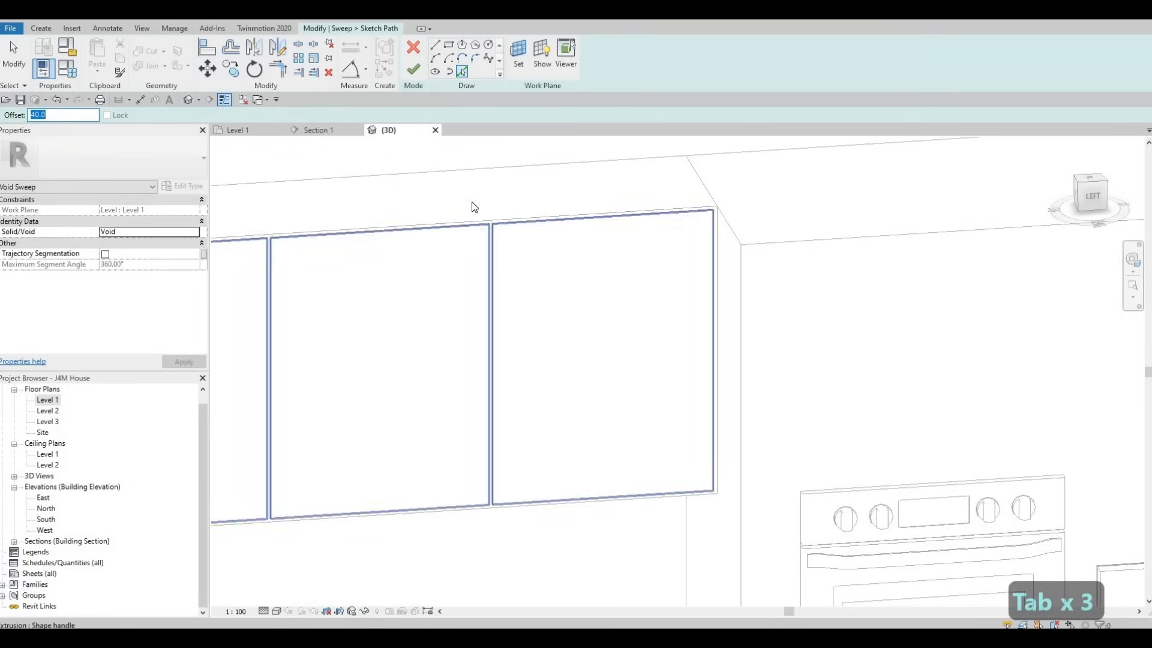
key("Escape")
key("Escape")
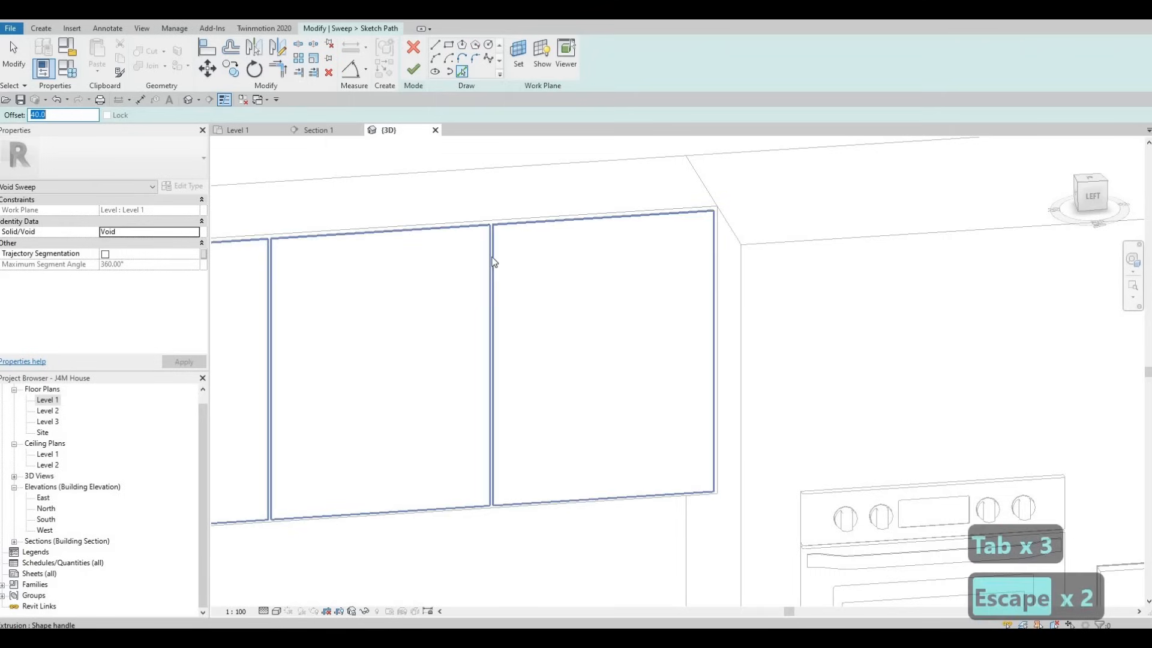
key("Escape")
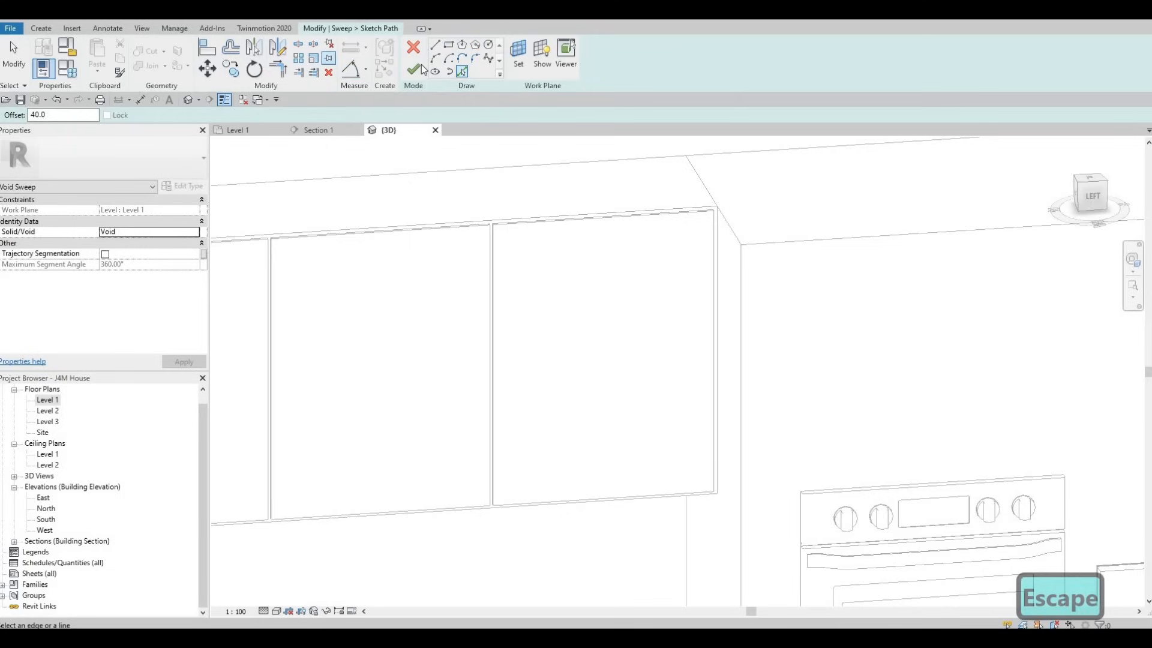
left_click(413, 47)
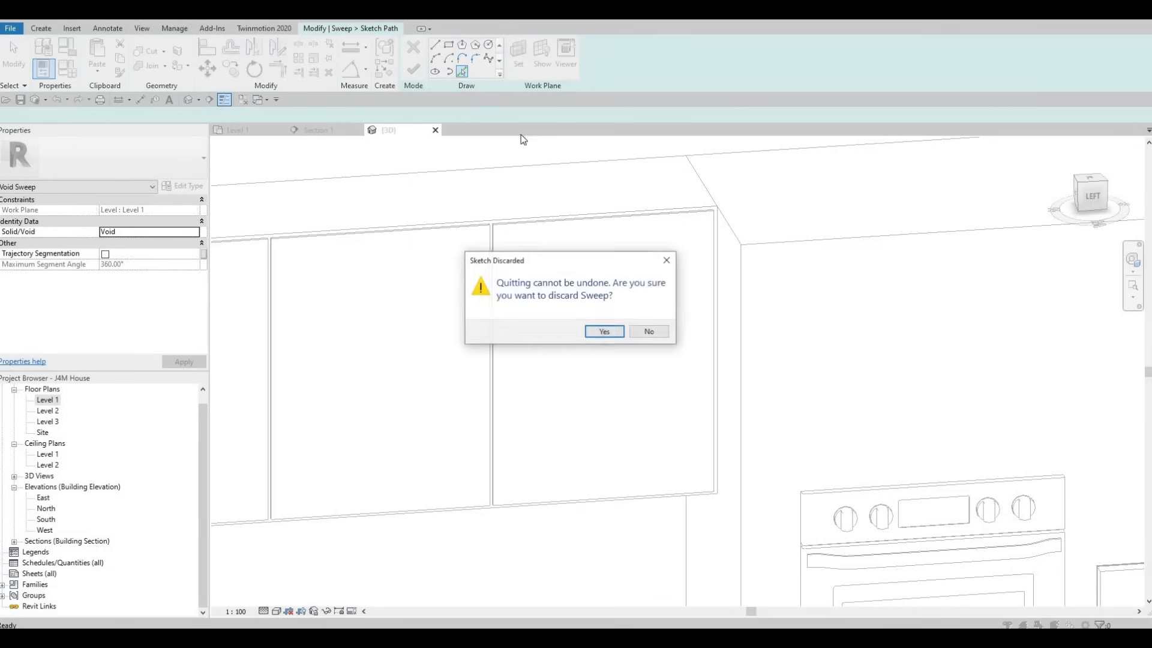
key("Escape")
key("Escape")
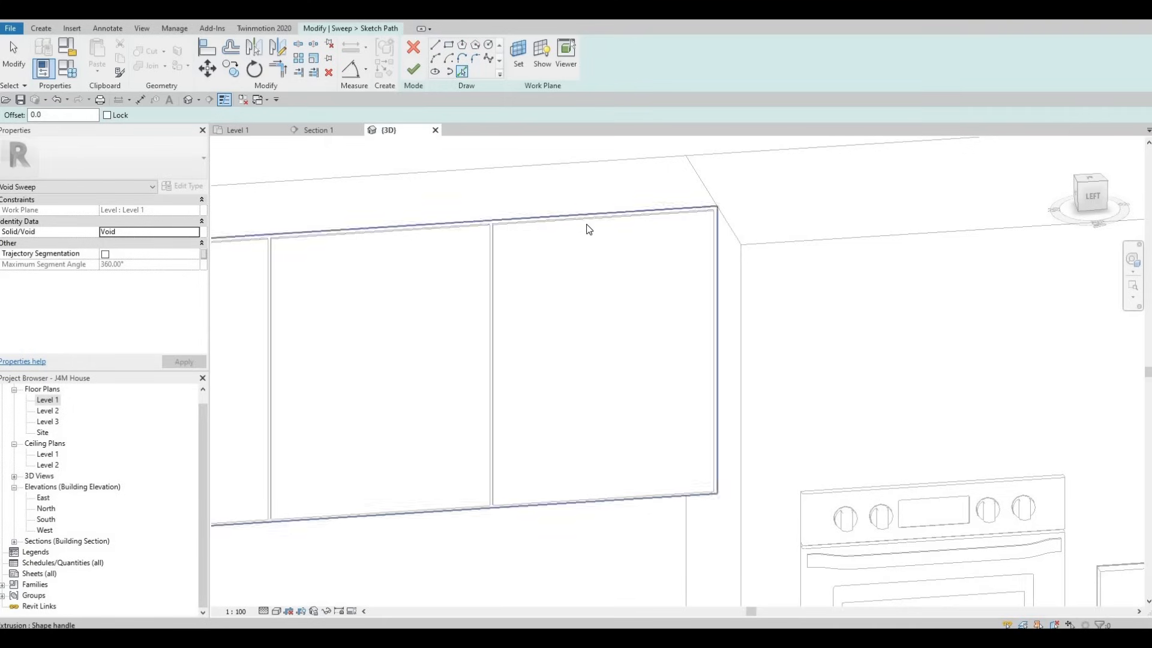
Step: Try to pick the rightmost door panel's individual edges as sketched sweep path lines with zero offset
key("Tab")
key("Tab")
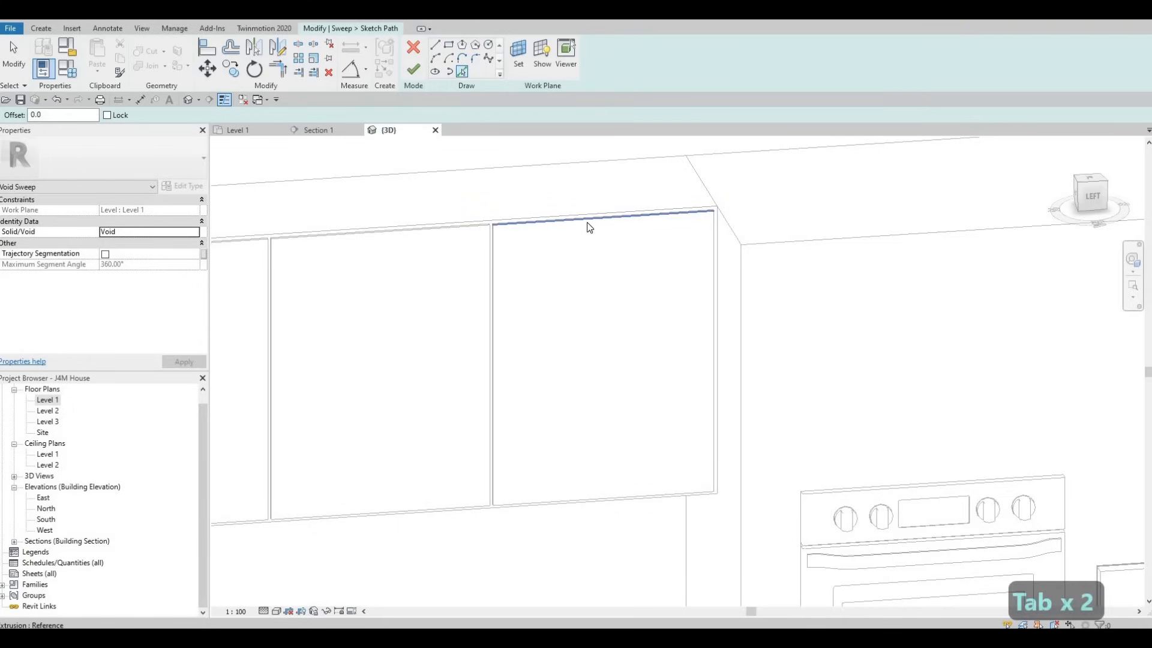
scroll(563, 216, "up", 5)
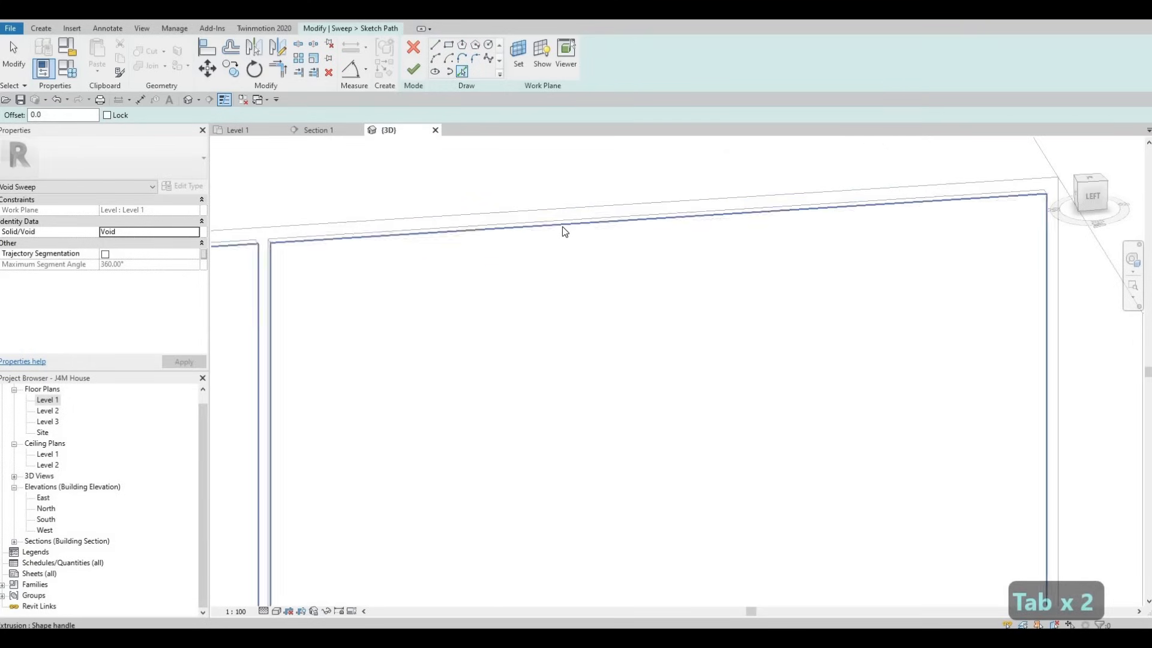
key("Tab")
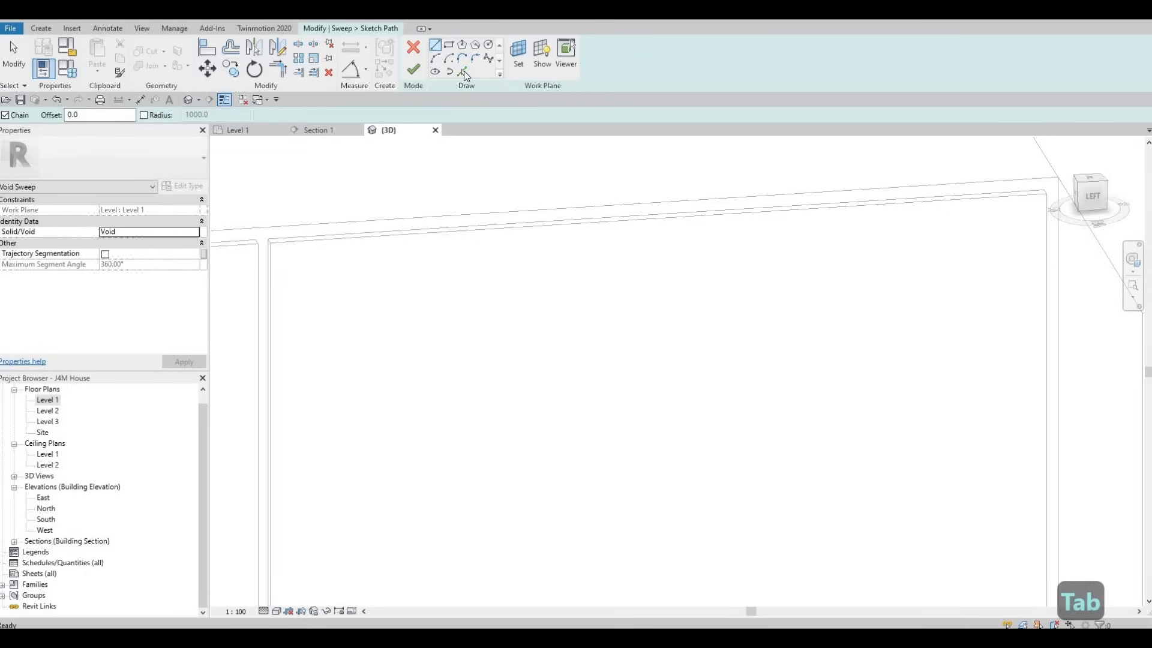
key("Tab")
key("Tab")
key("Tab")
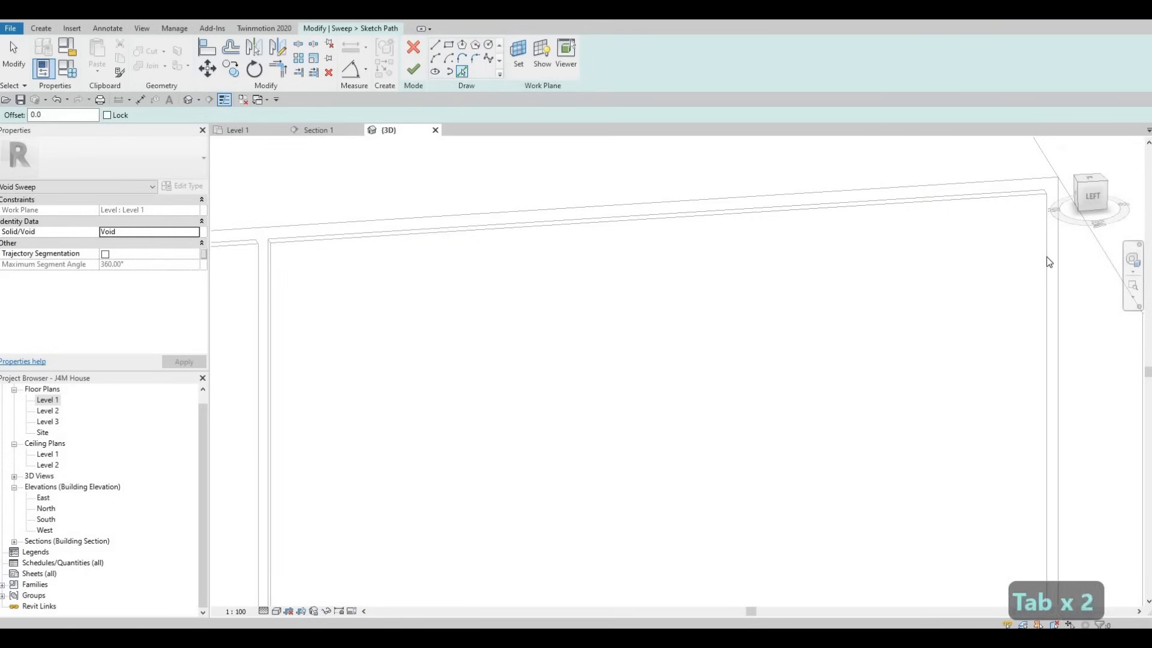
key("Tab")
key("Tab")
key("Tab")
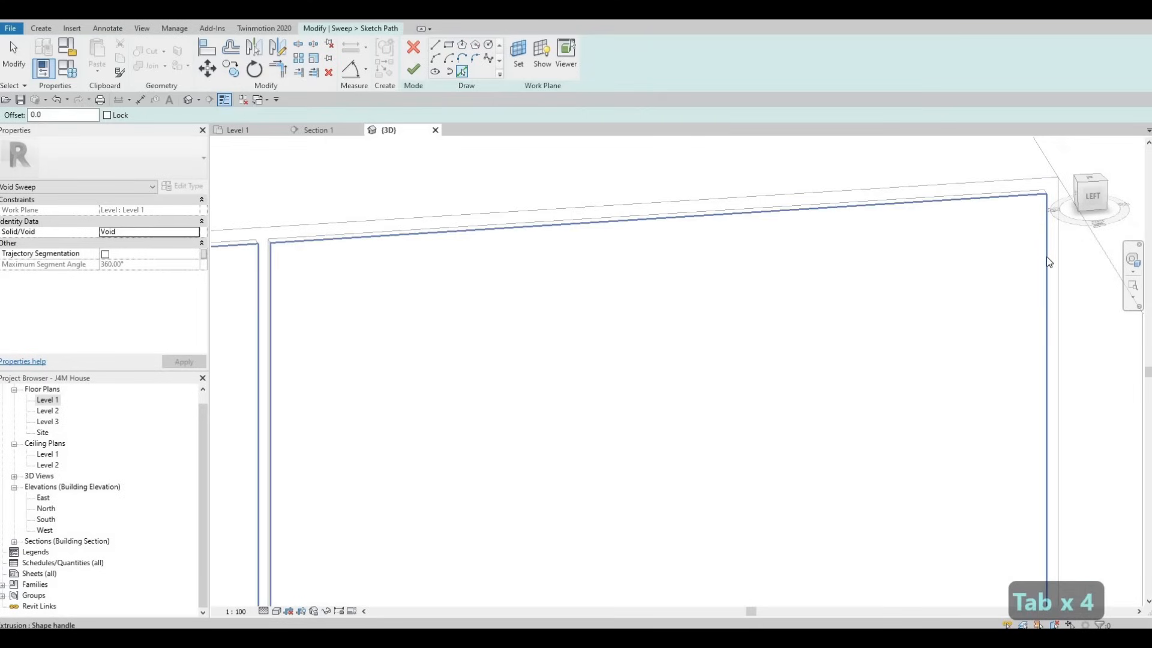
key("Tab")
key("Tab")
key("Tab")
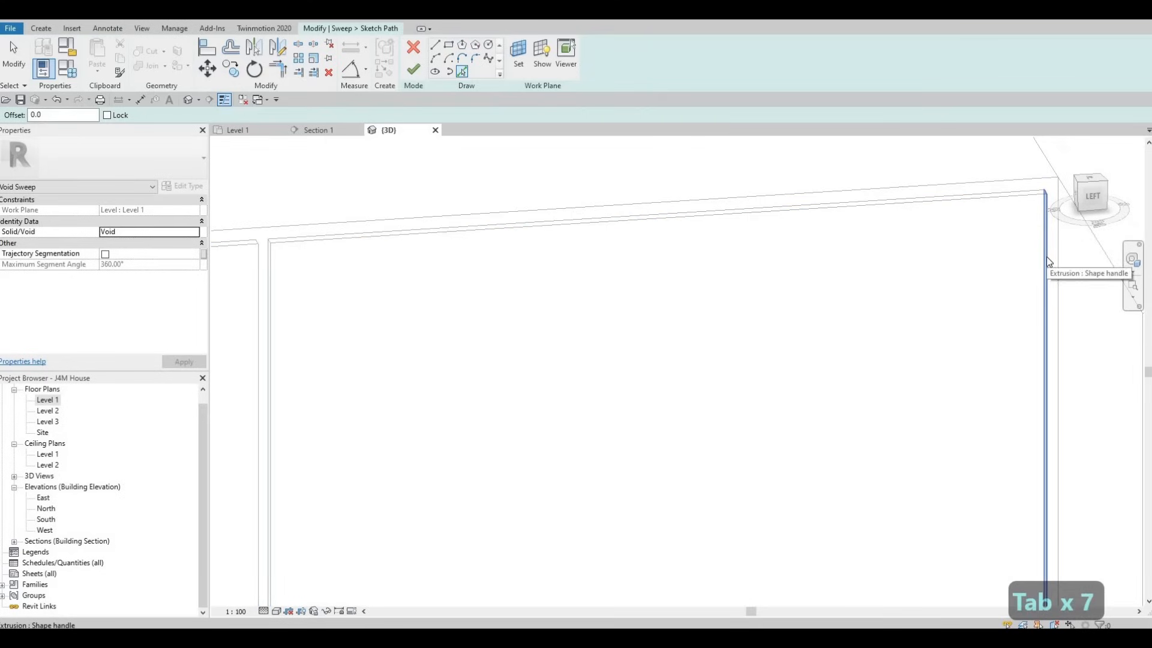
scroll(948, 552, "down", 1)
middle_click_drag(948, 552, 890, 264)
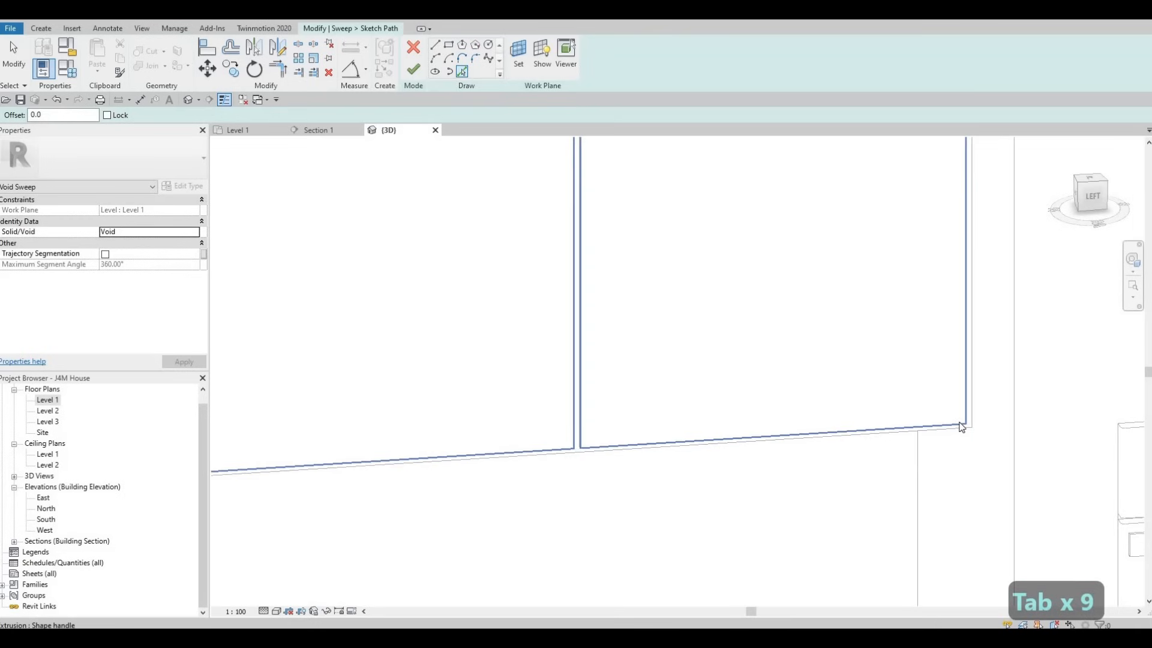
scroll(773, 221, "down", 1)
Step: Discard the sketched path and switch the void sweep to picking existing 3D edges as its path
key("Escape")
key("Escape")
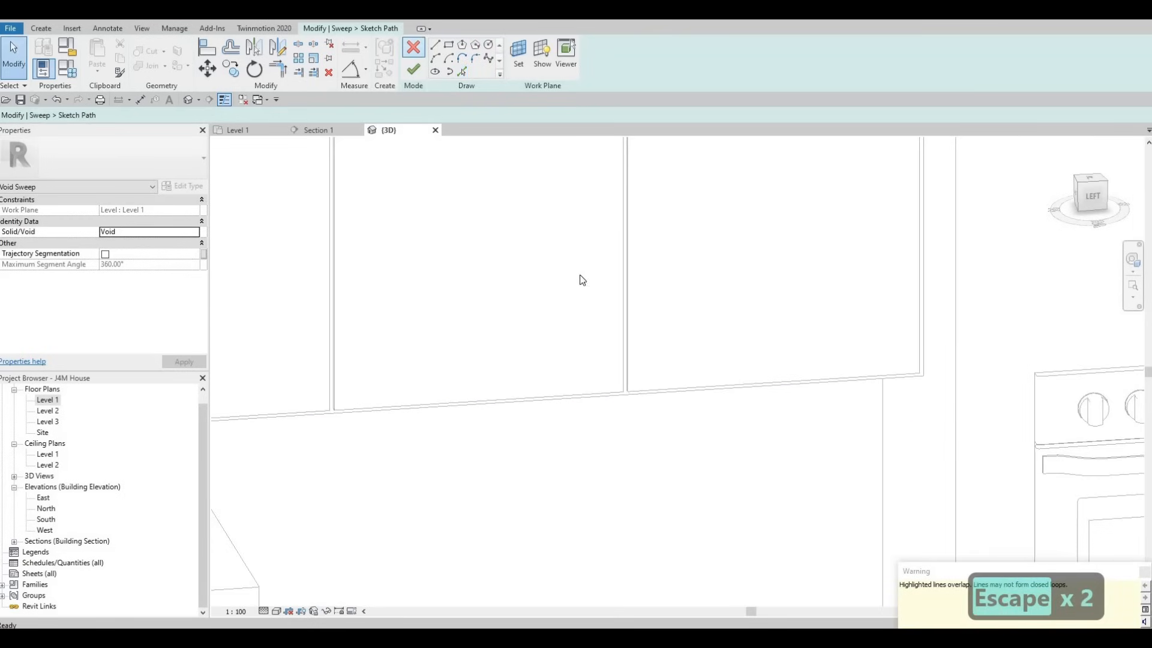
left_click(604, 332)
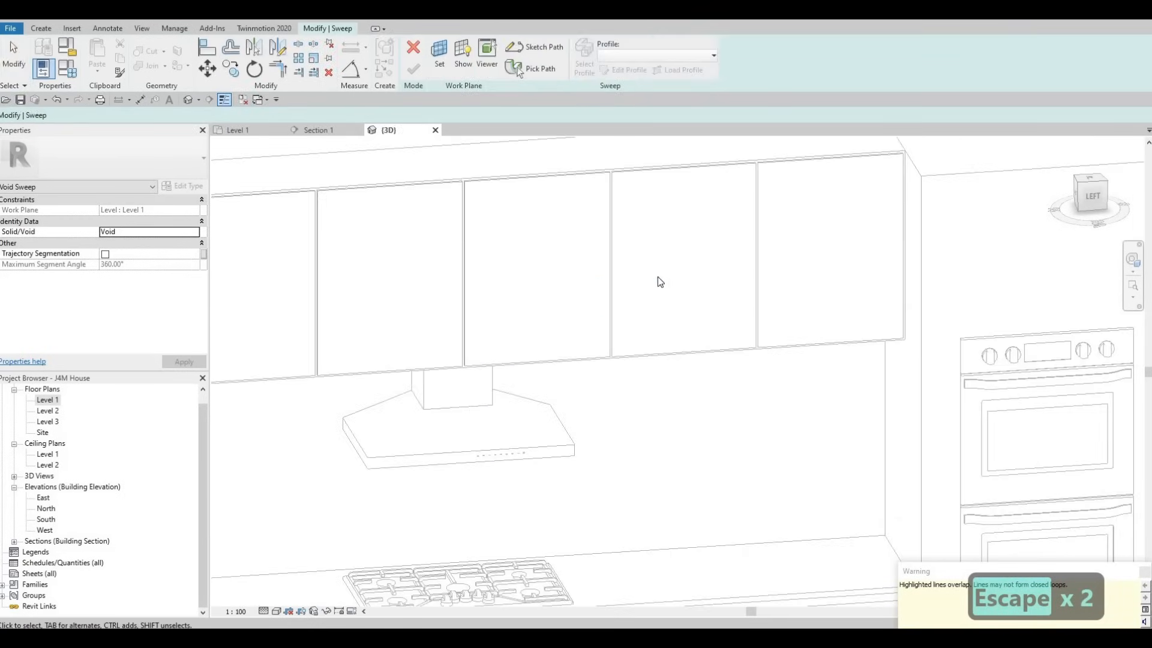
key("Escape")
scroll(690, 333, "up", 1)
middle_click_drag(698, 326, 705, 321, "shift")
middle_click_drag(705, 321, 406, 342)
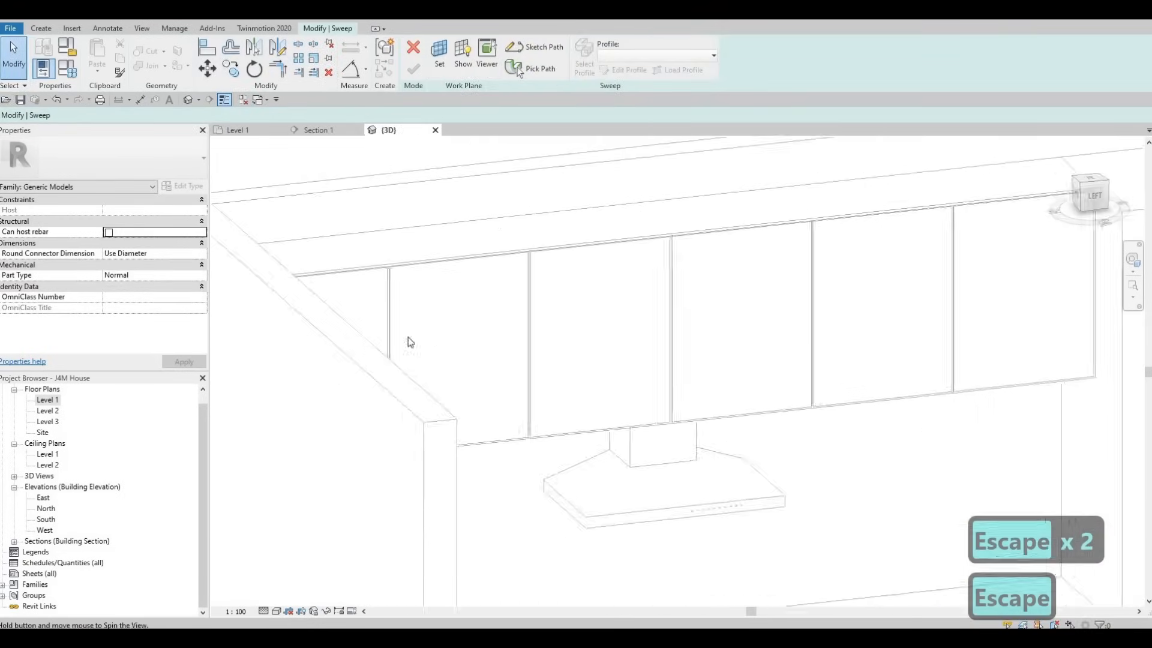
left_click(530, 73)
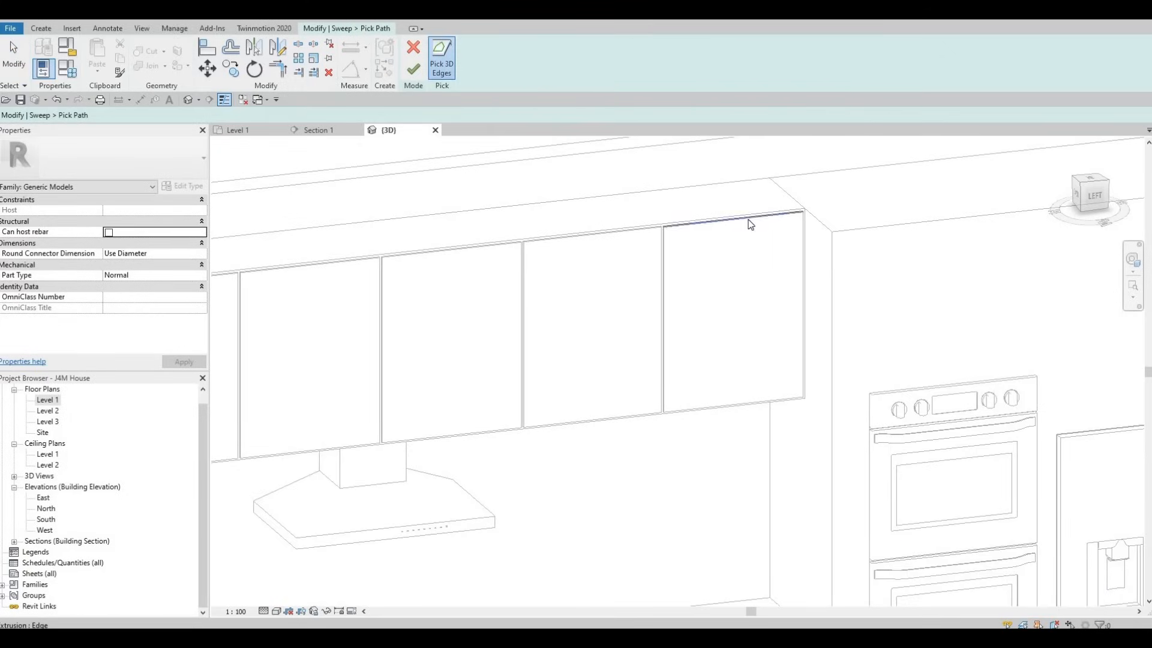
Step: Pick the four front edges of the rightmost upper door panel as the void sweep's path
scroll(753, 225, "up", 2)
left_click(842, 231)
scroll(852, 233, "up", 1)
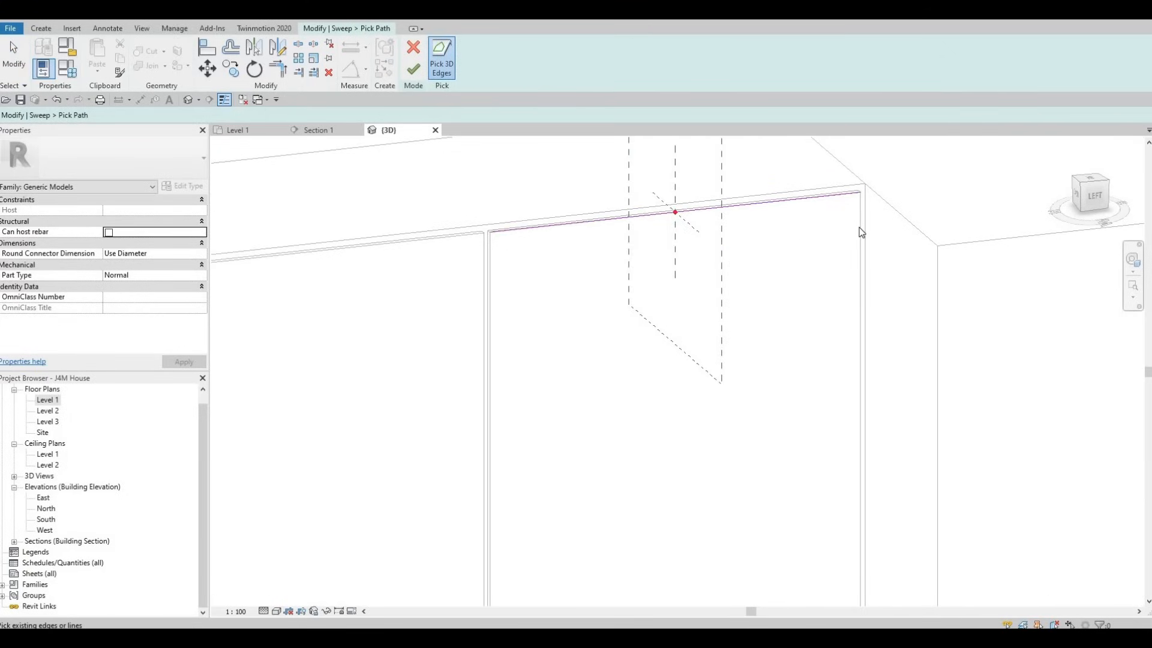
left_click(860, 228)
scroll(812, 262, "down", 2)
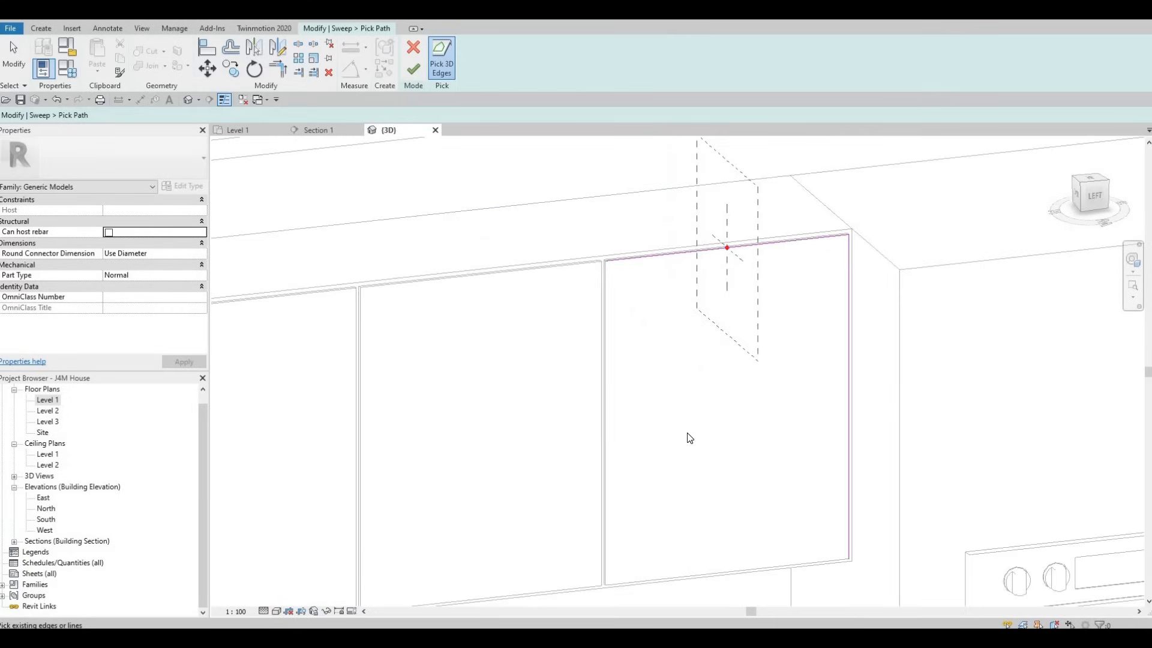
middle_click_drag(689, 438, 687, 276)
scroll(635, 396, "up", 1)
left_click(604, 349)
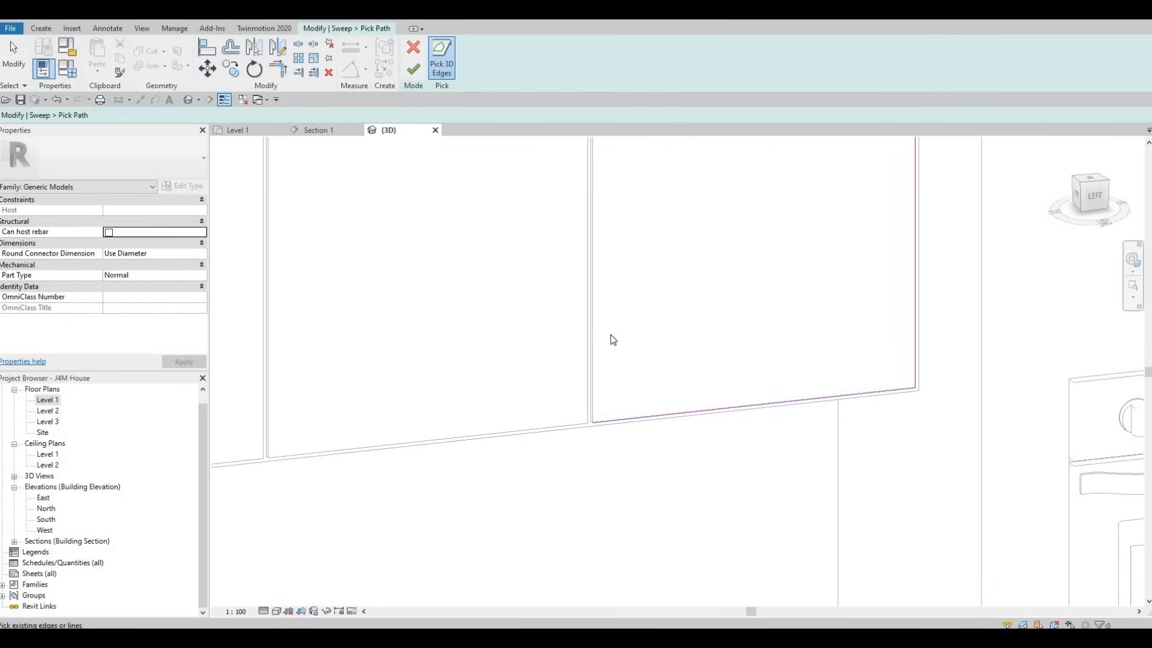
left_click(594, 304)
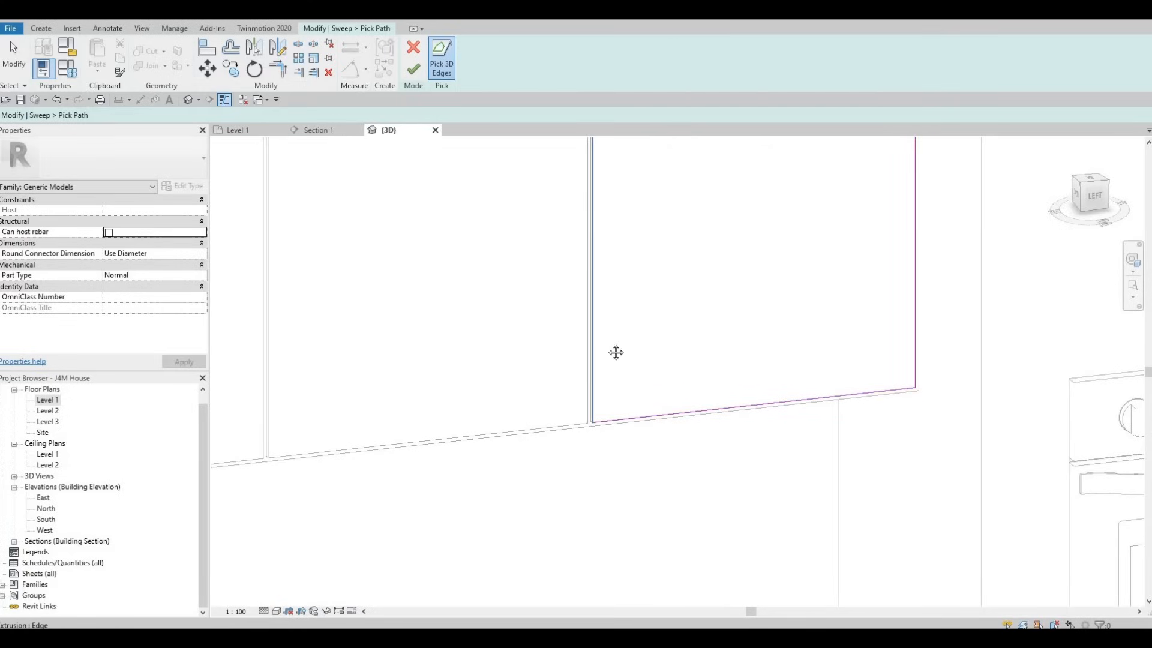
middle_click_drag(771, 296, 773, 528)
scroll(794, 244, "down", 1)
scroll(798, 247, "up", 2)
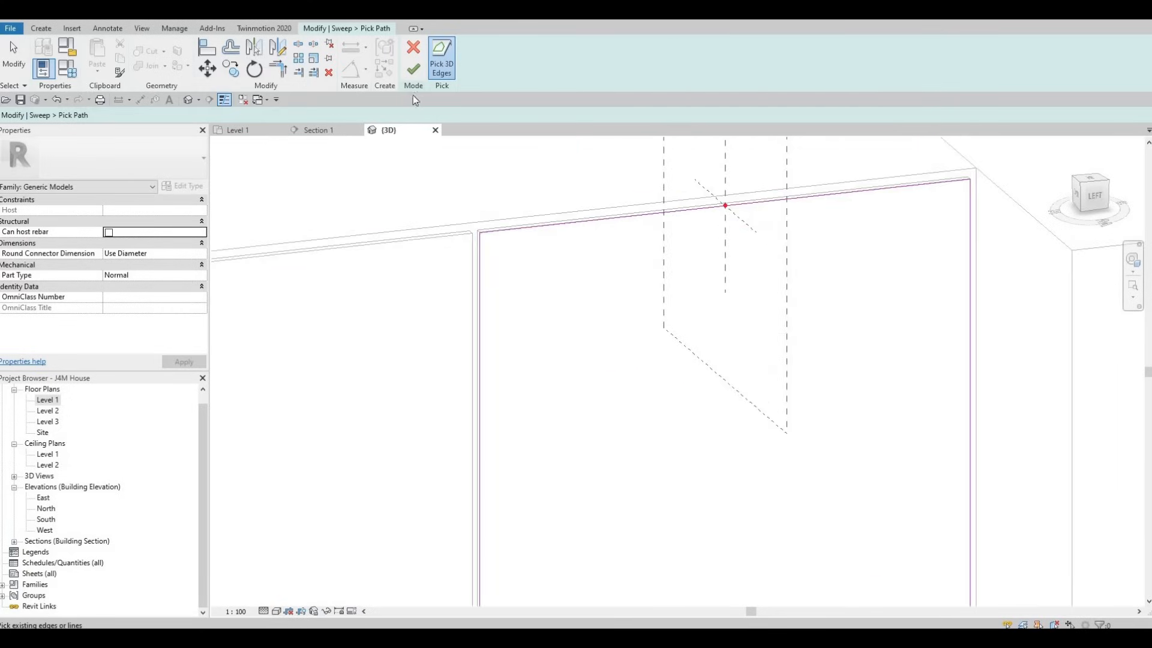
Step: Finish the picked path and start editing the void sweep's sketched profile
left_click(413, 69)
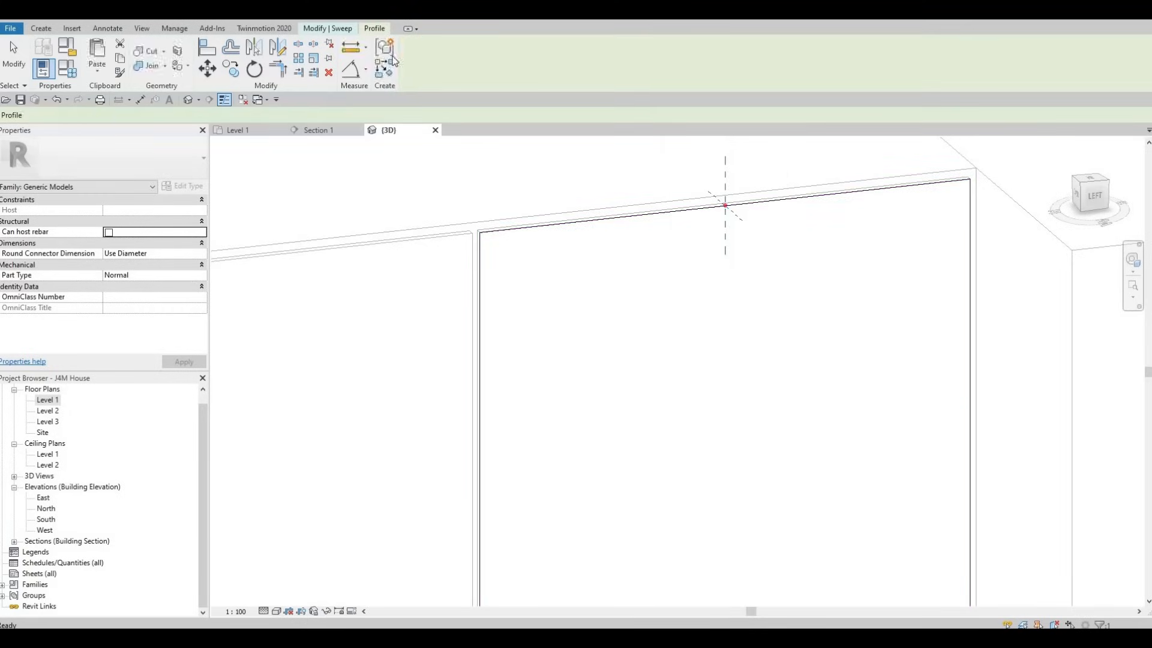
left_click(351, 34)
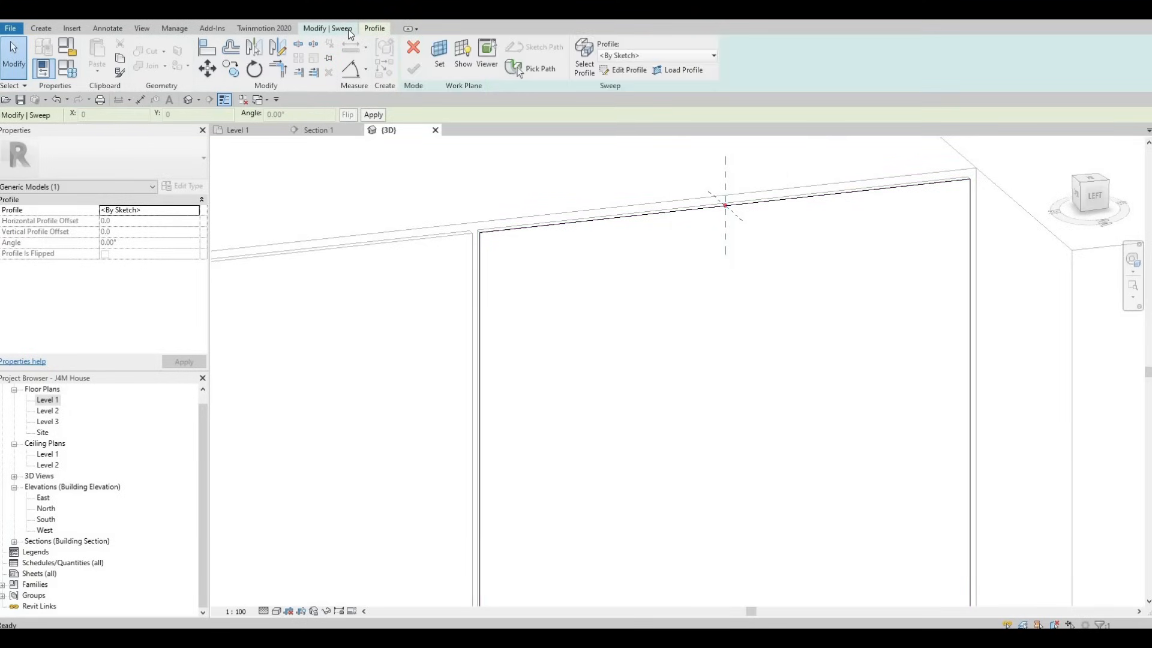
left_click(624, 70)
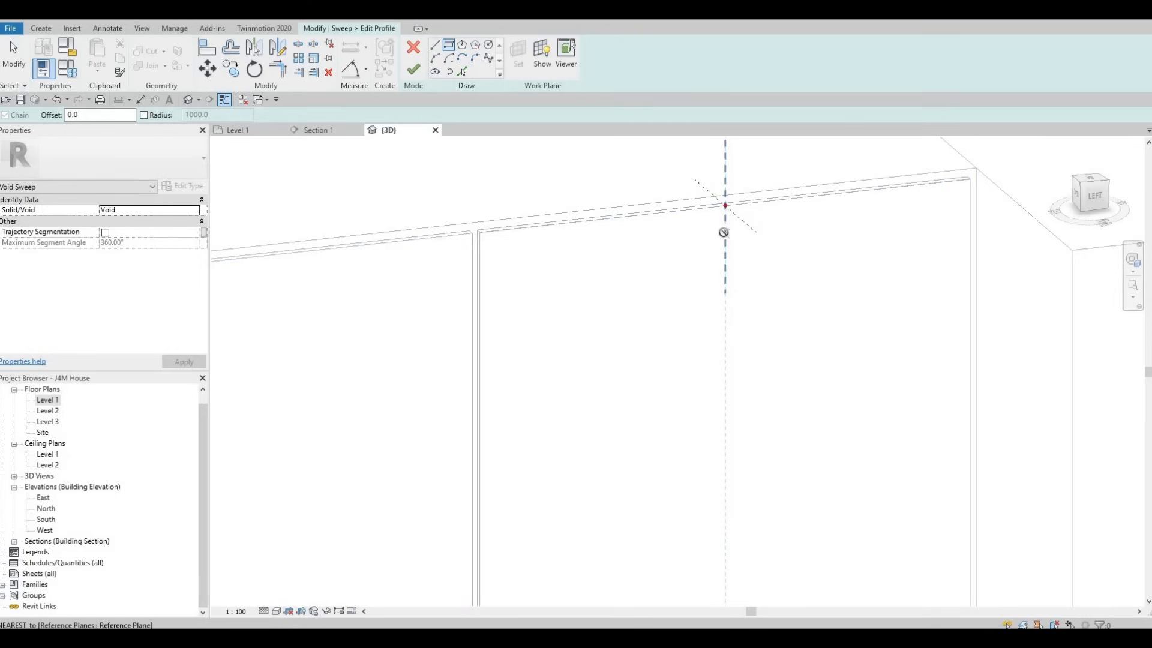
Step: Sketch a rectangular profile about 20 mm by 185 mm on the vertical reference plane, just below the path's reference point
left_click(726, 234)
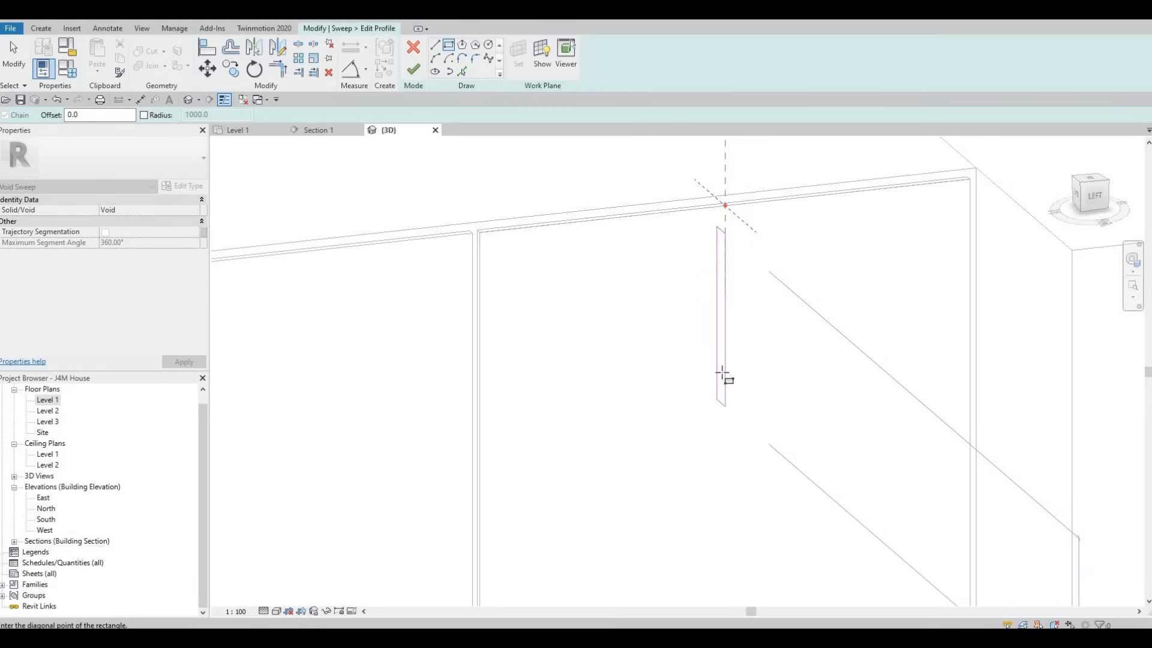
left_click(724, 377)
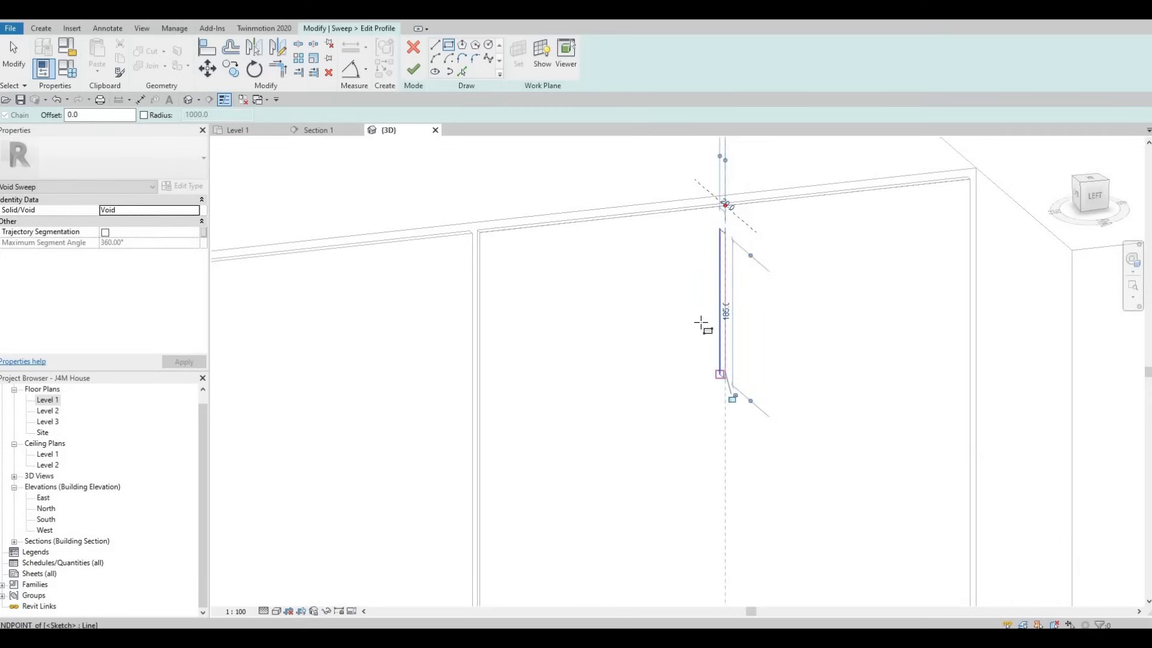
scroll(702, 324, "up", 2)
scroll(720, 258, "down", 2)
key("Escape")
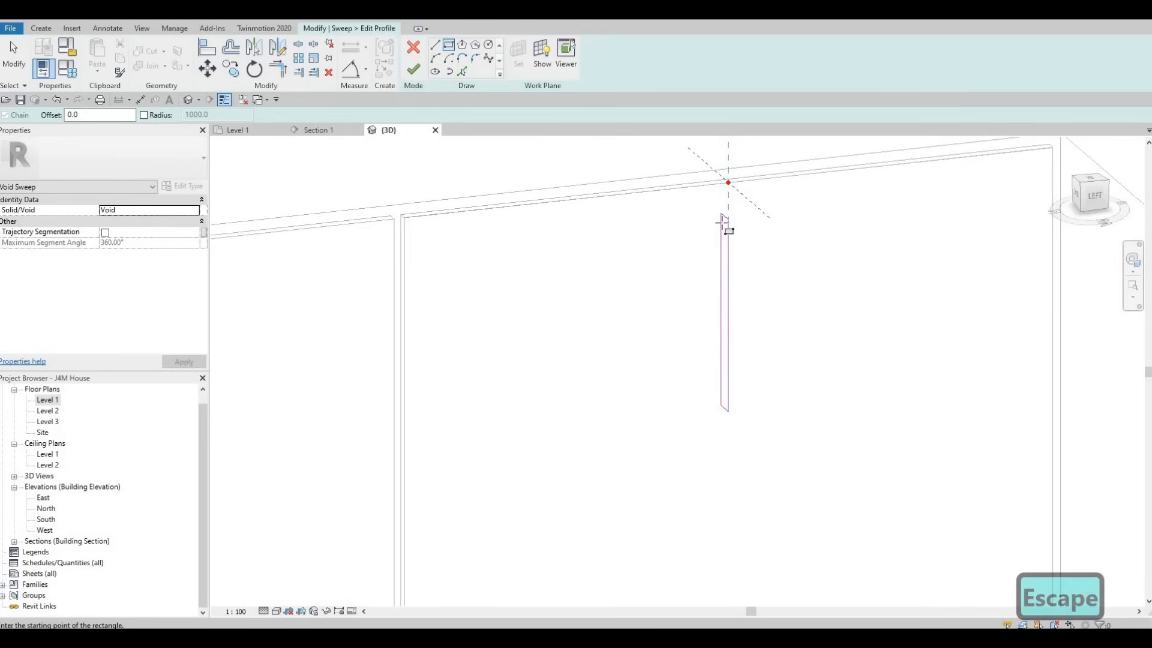
key("Escape")
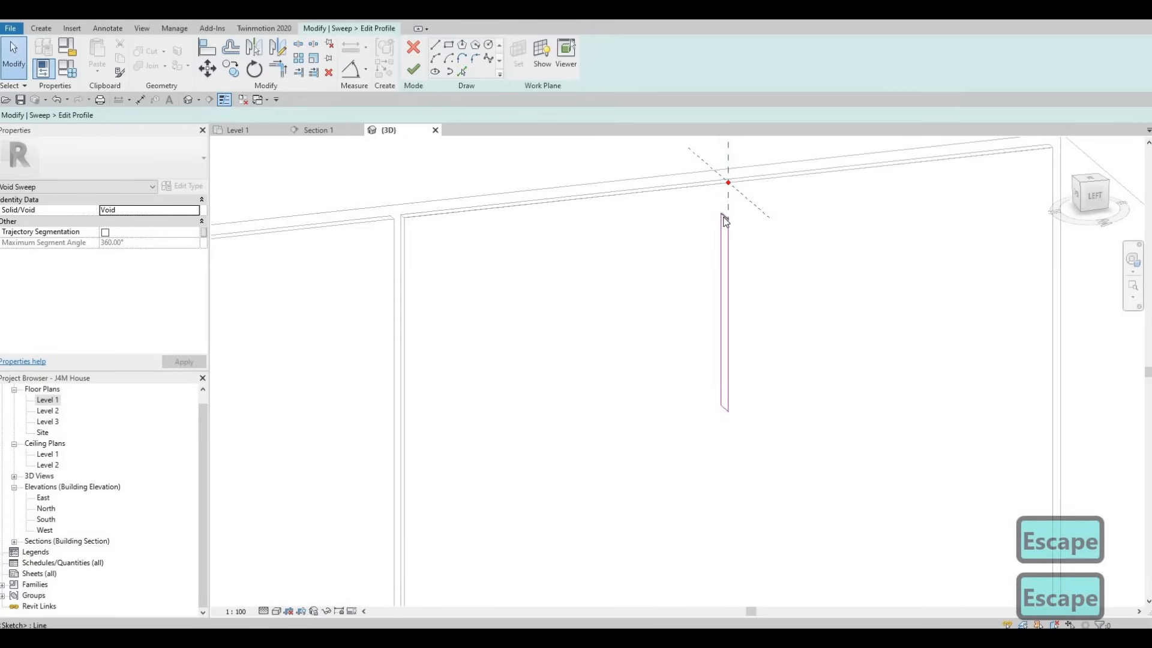
Step: Try to reposition the profile rectangle's short top edge through its 185 mm dimension
left_click(730, 318)
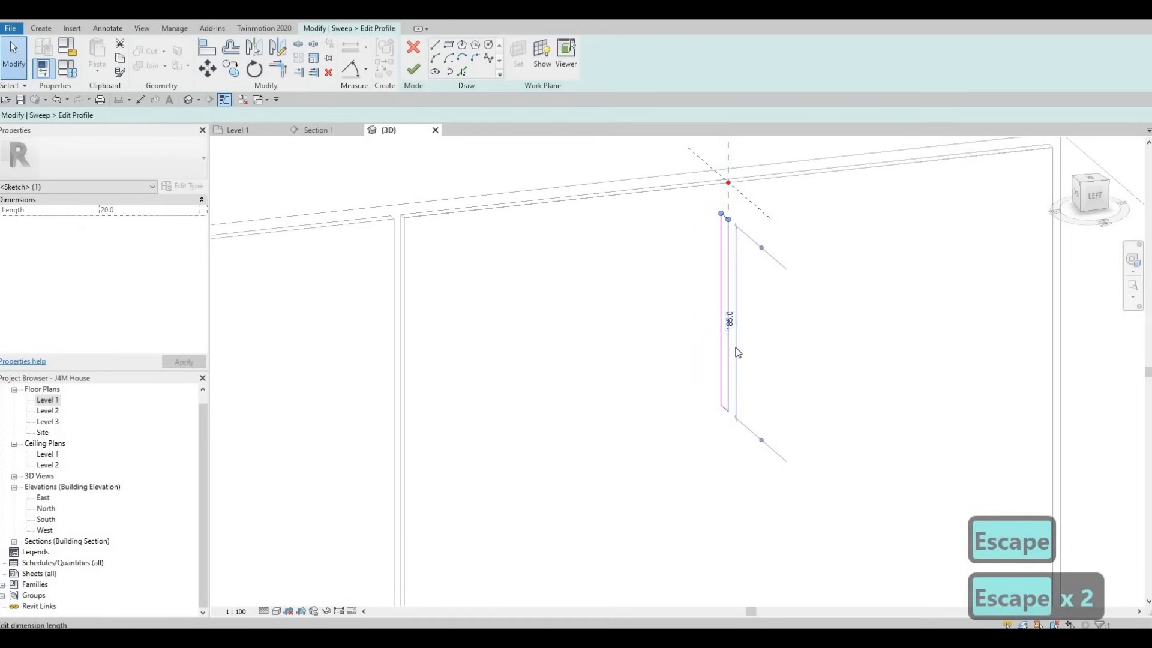
left_click(738, 352)
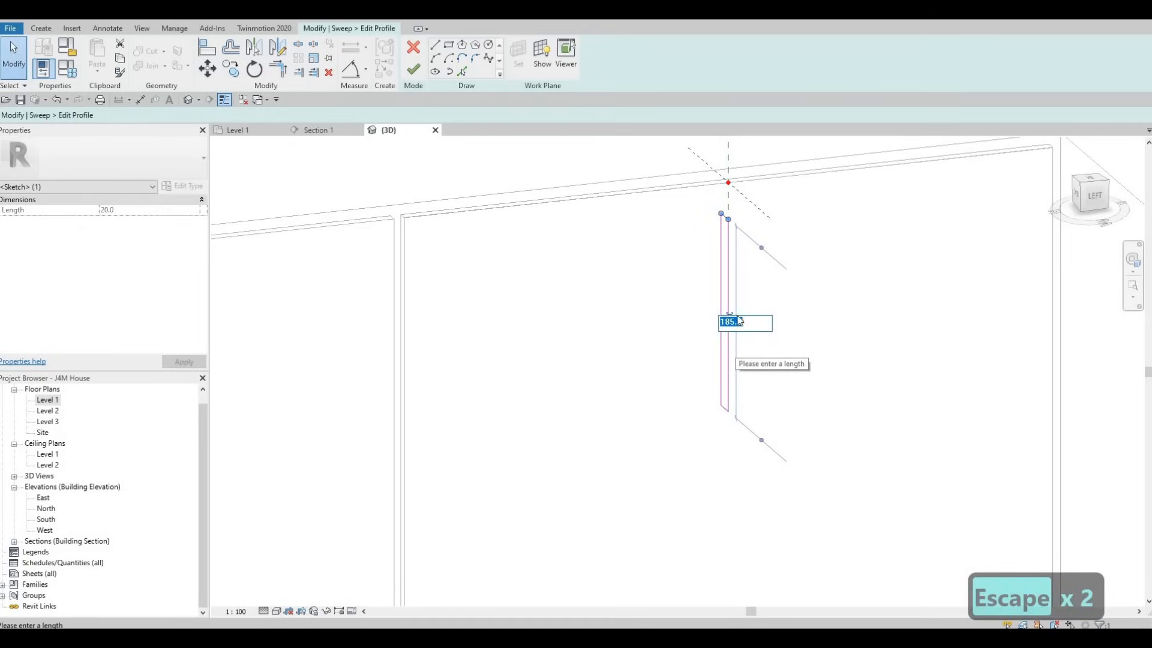
scroll(727, 217, "up", 1)
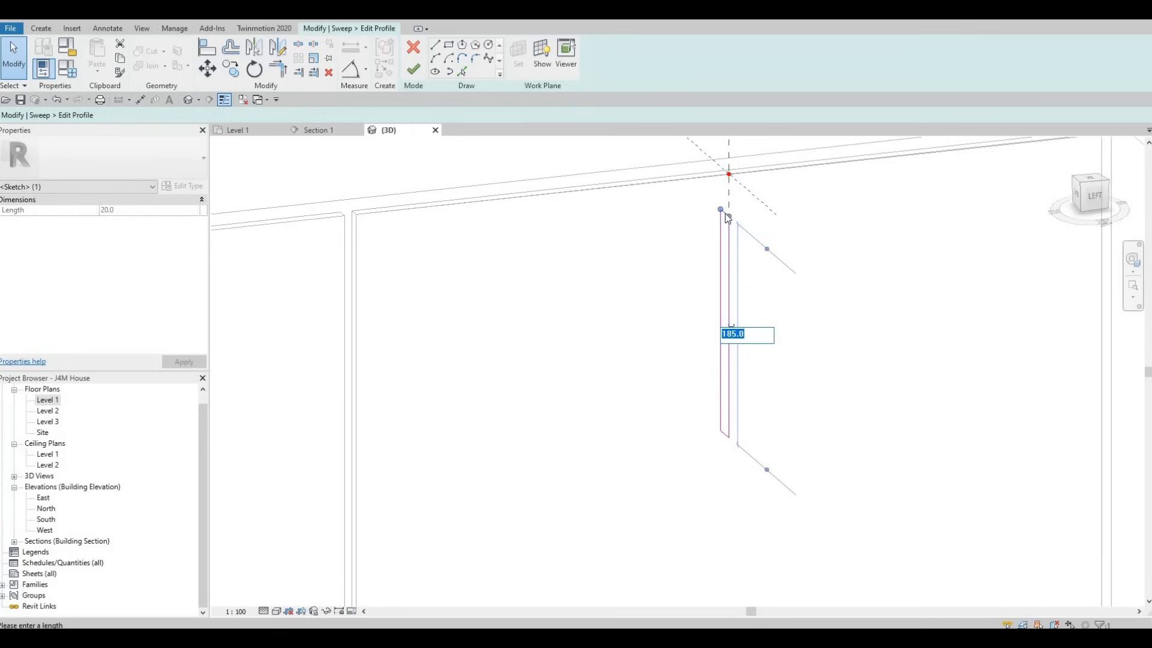
left_click(729, 175)
scroll(728, 210, "up", 1)
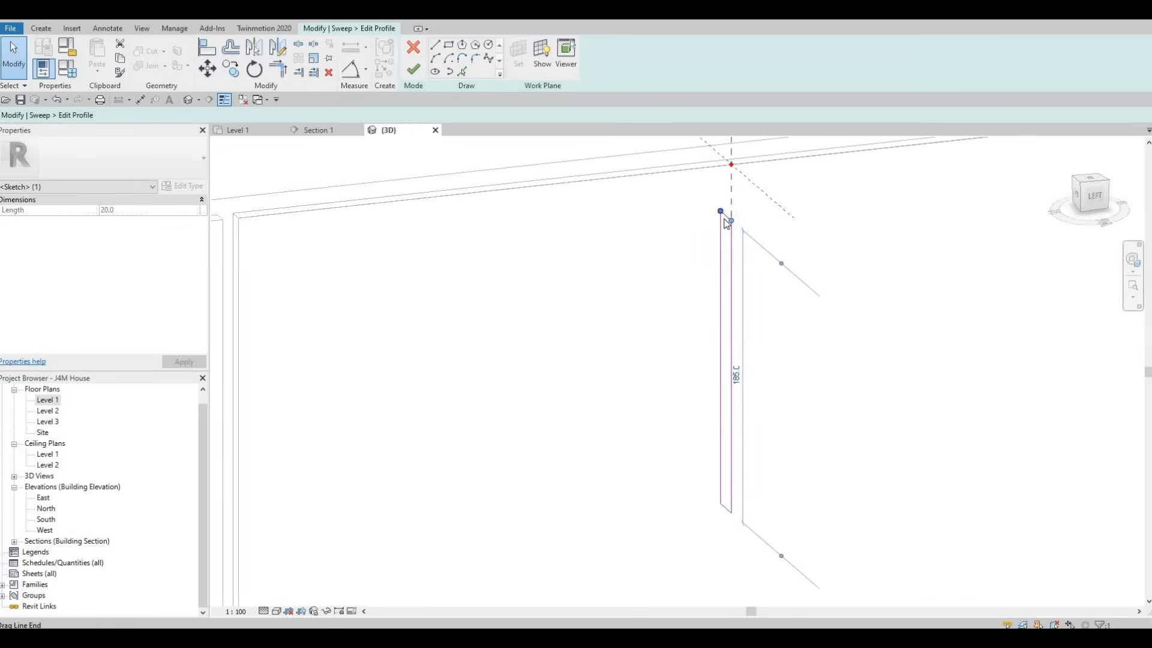
key("Escape")
key("Escape")
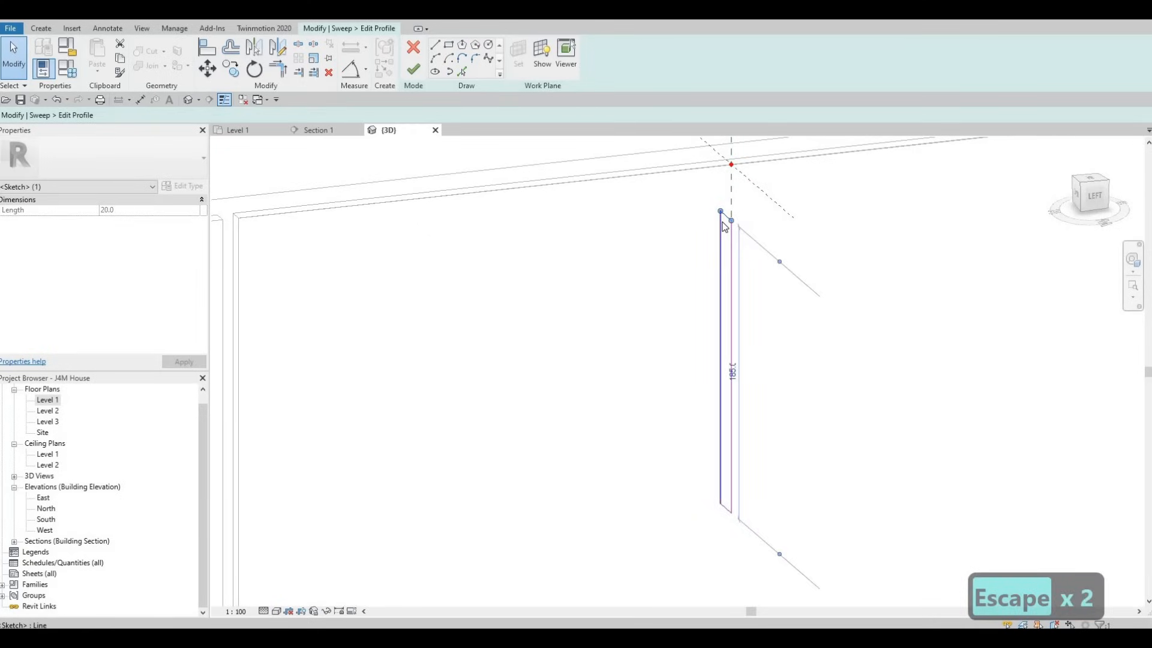
Step: Try to align the profile rectangle's top edge with the horizontal reference plane through the path point
key("a")
key("l")
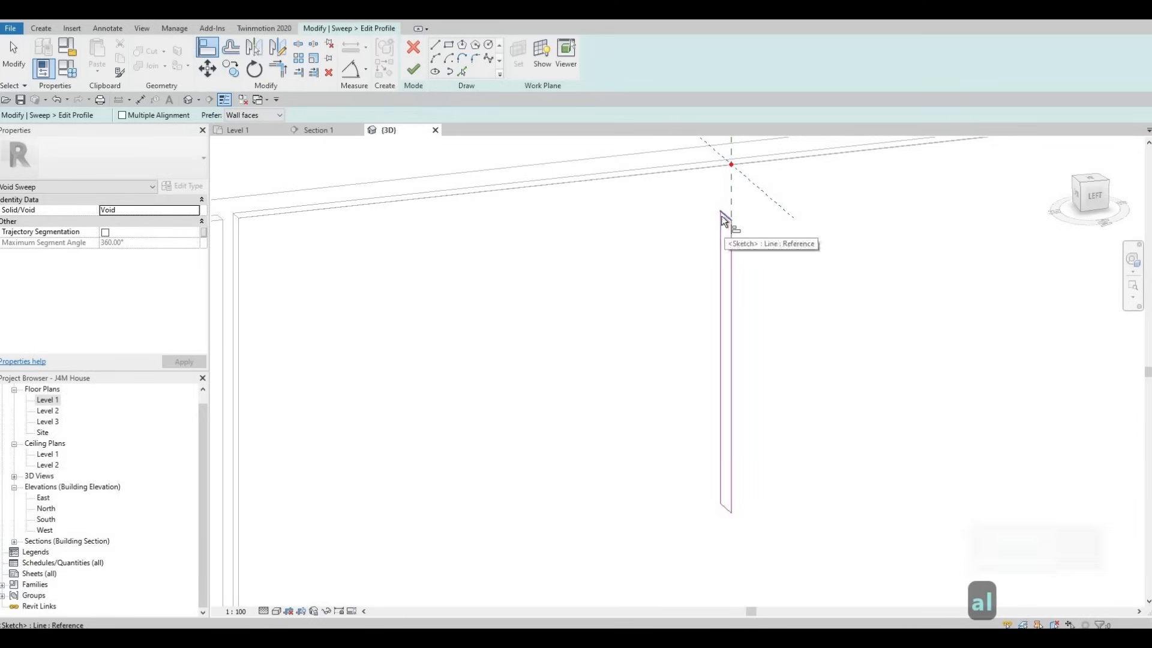
left_click(723, 157)
left_click(722, 214)
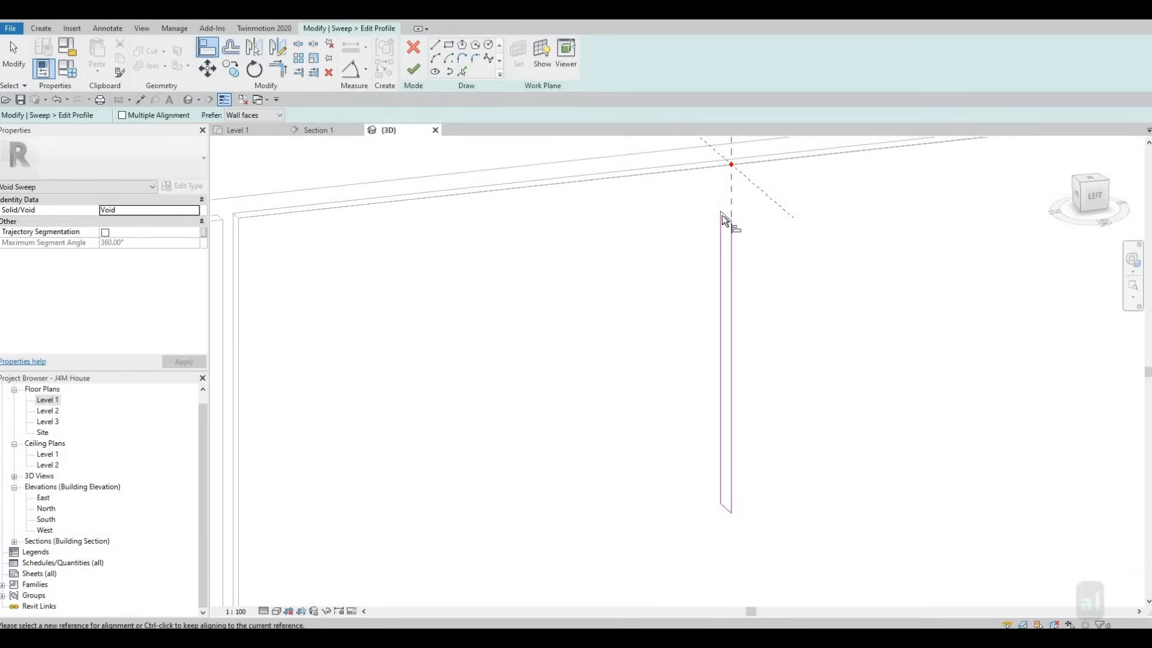
left_click(722, 161)
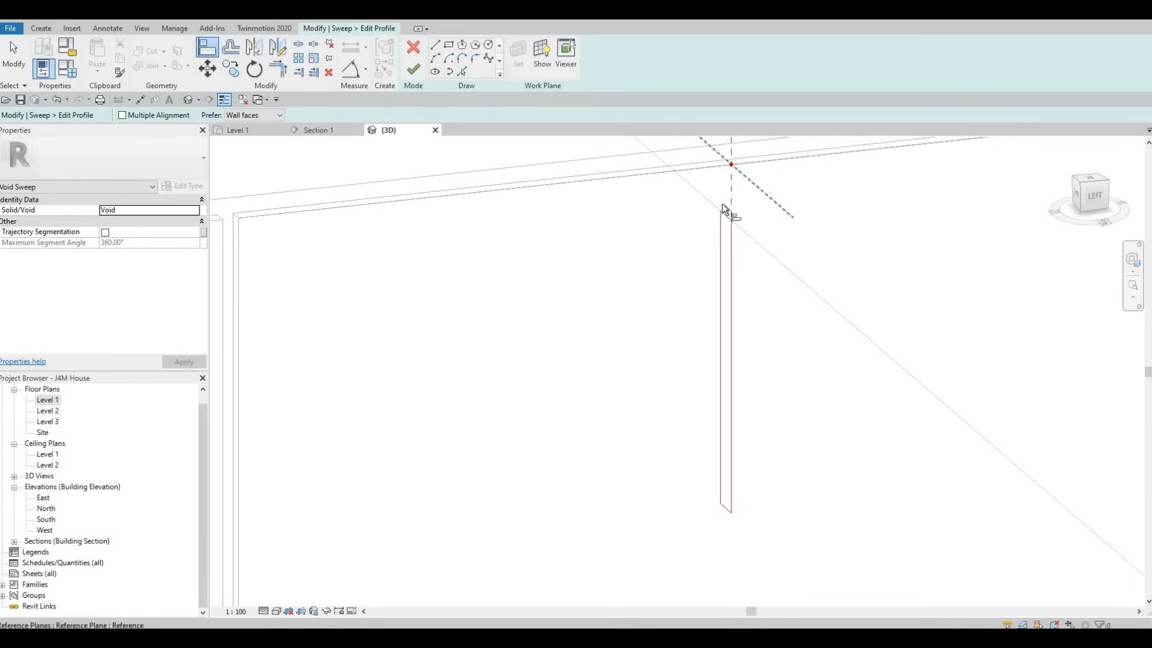
left_click(724, 160)
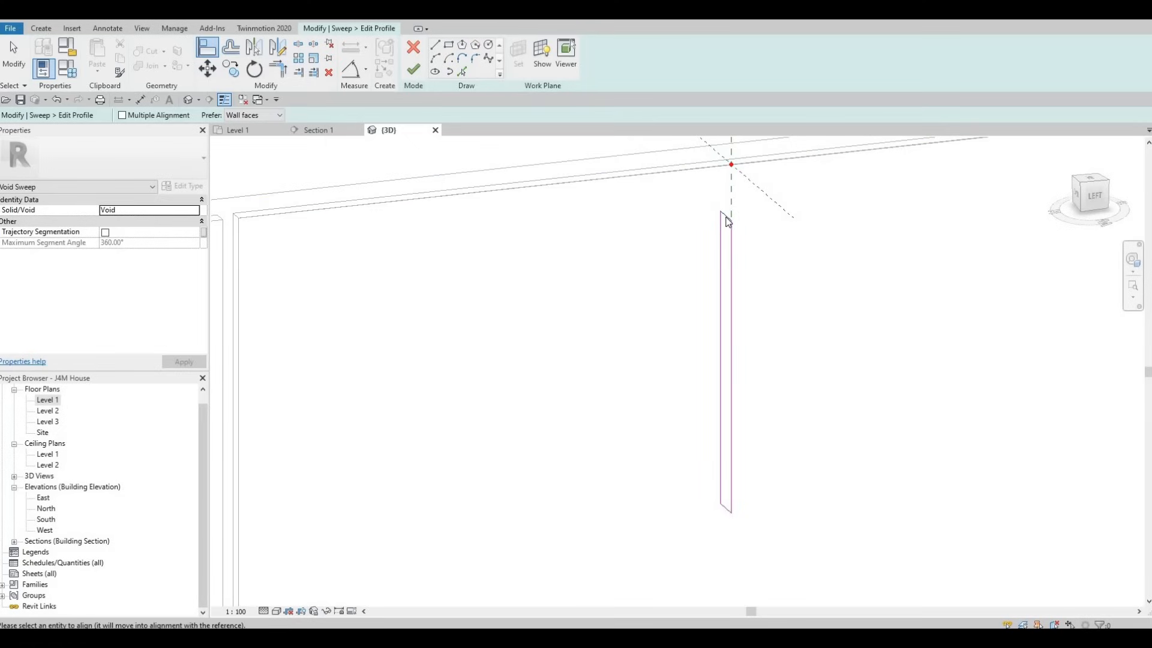
key("Escape")
key("Escape")
key("Escape")
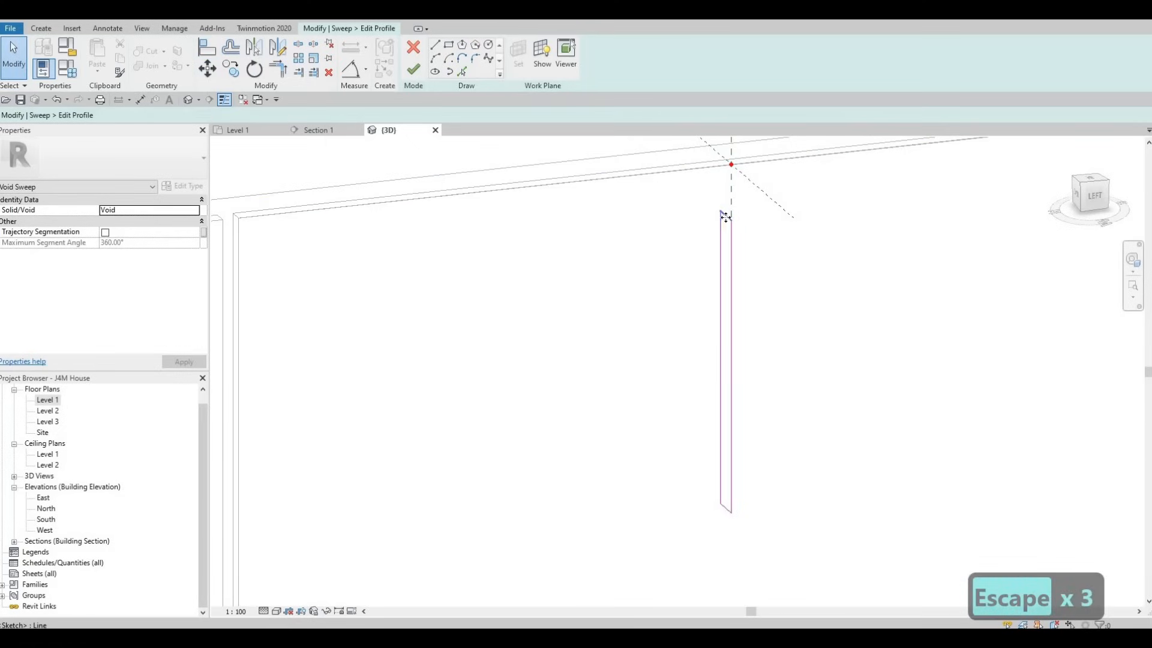
Step: Replace the void sweep's profile with a new rectangle about 15 mm by 220 mm starting at the path's reference point
key("Tab")
left_click(725, 216)
key("Delete")
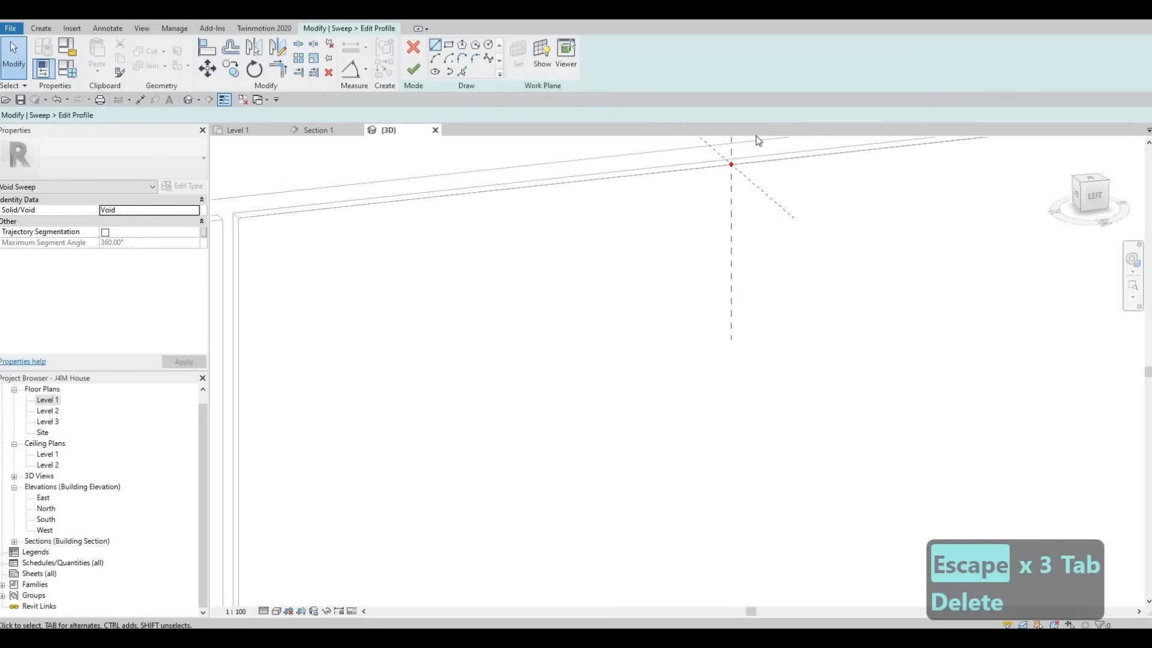
left_click(731, 164)
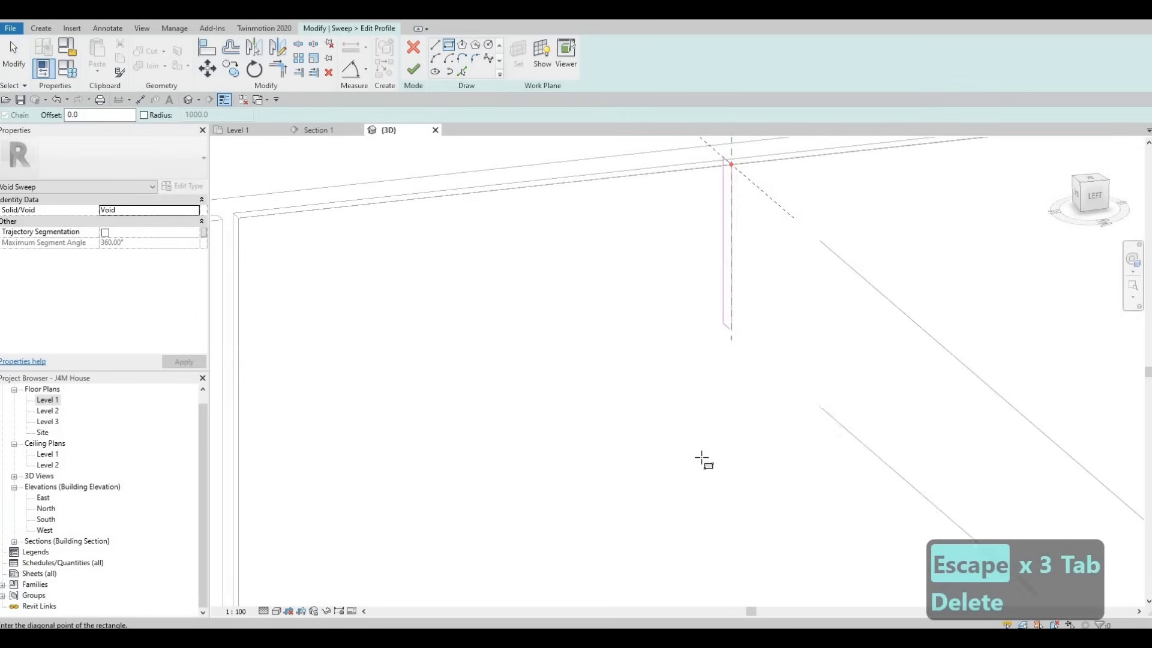
left_click(726, 504)
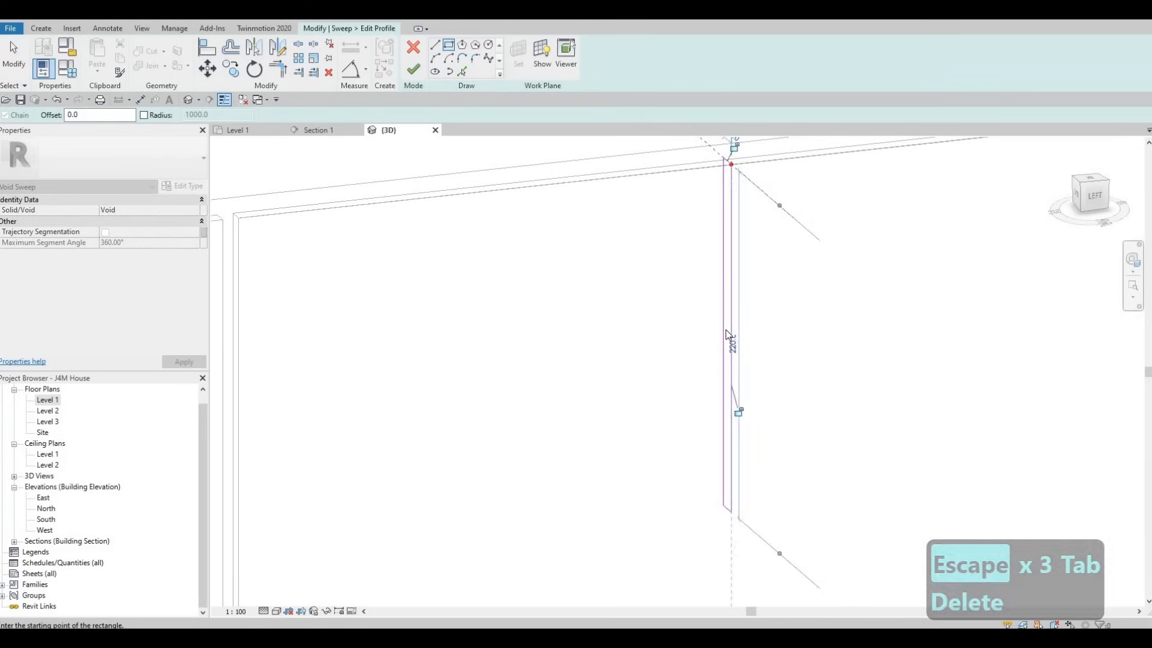
key("Escape")
key("Escape")
Step: Set the width of the sweep's profile rectangle to 5 mm
left_click(725, 331)
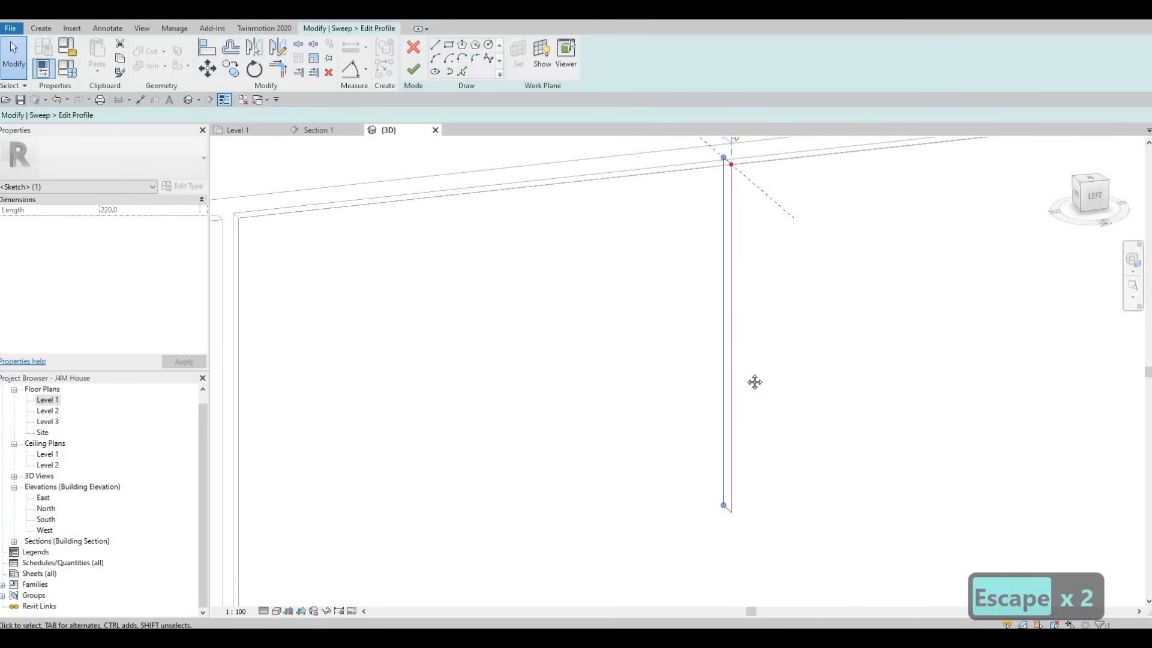
middle_click_drag(729, 154, 733, 309)
left_click(734, 289)
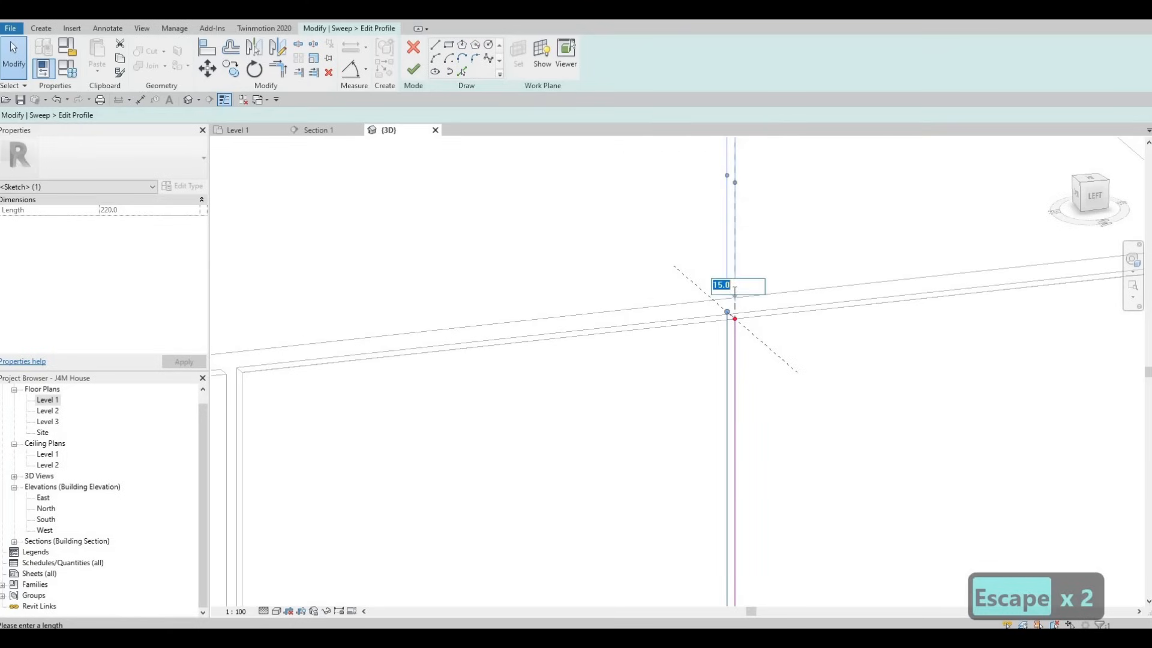
type("5")
key("Return")
key("Escape")
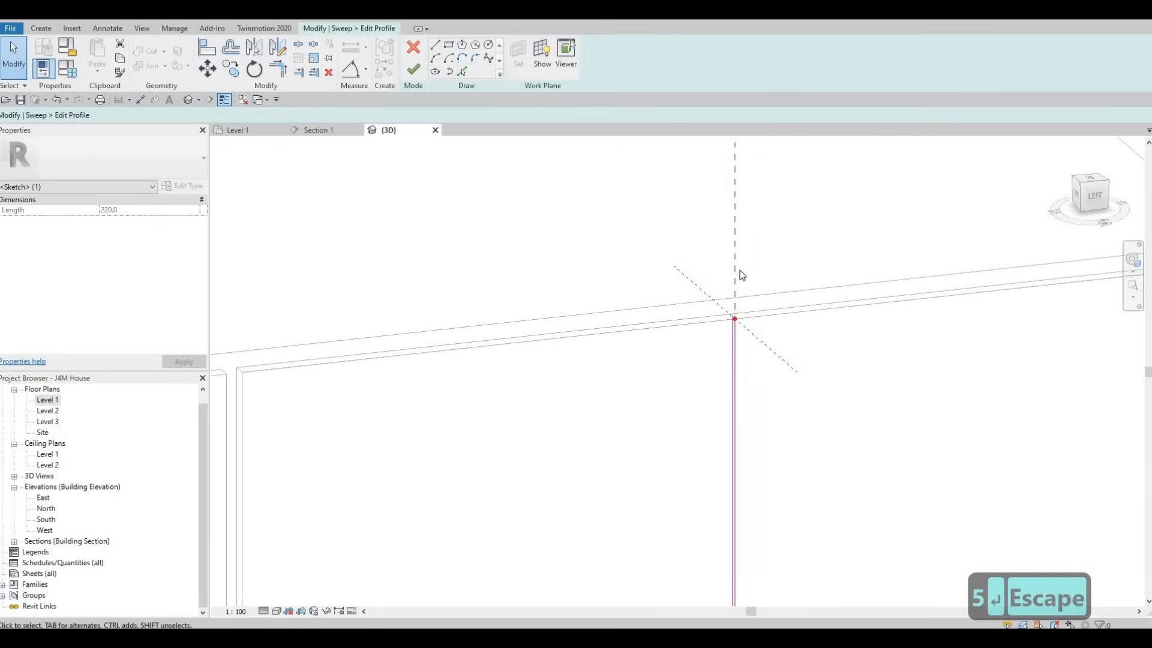
Step: Try to move the endpoint of the profile's short top edge, and undo that change
scroll(735, 276, "up", 2)
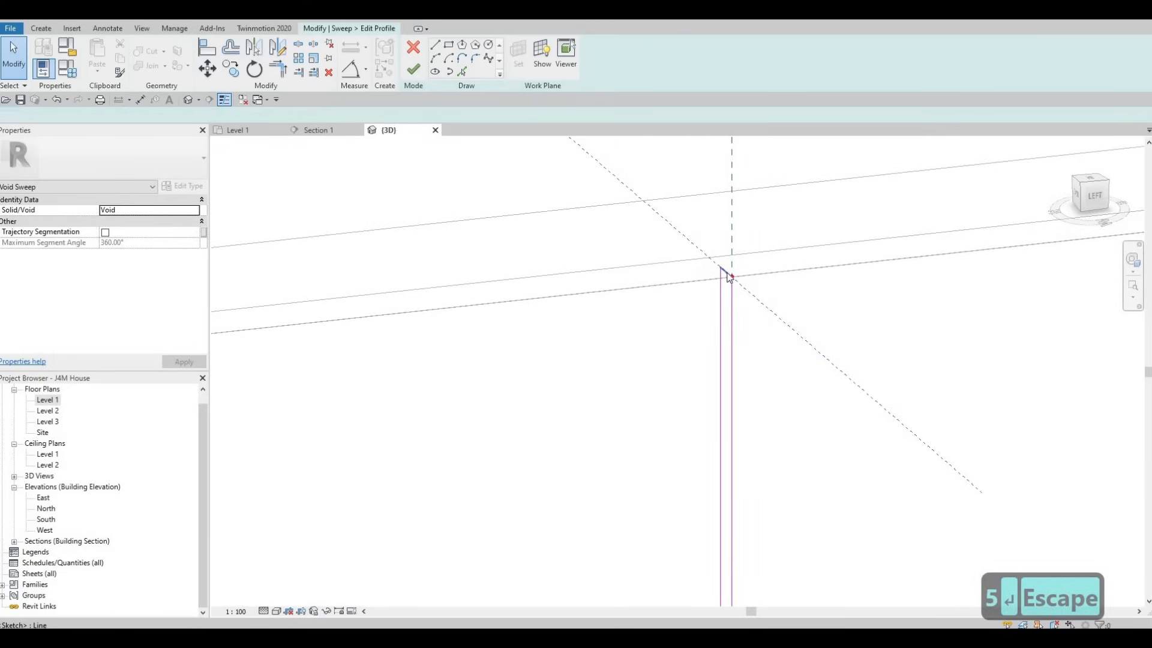
left_click(729, 316)
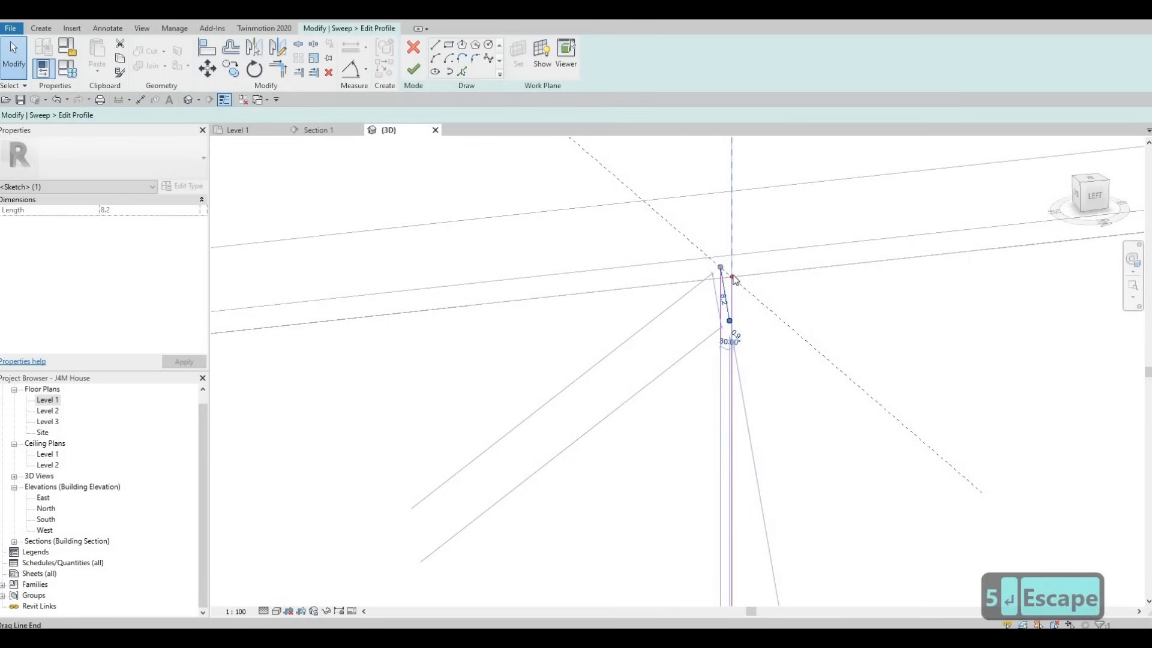
left_click_drag(735, 279, 734, 279)
key("ctrl+z")
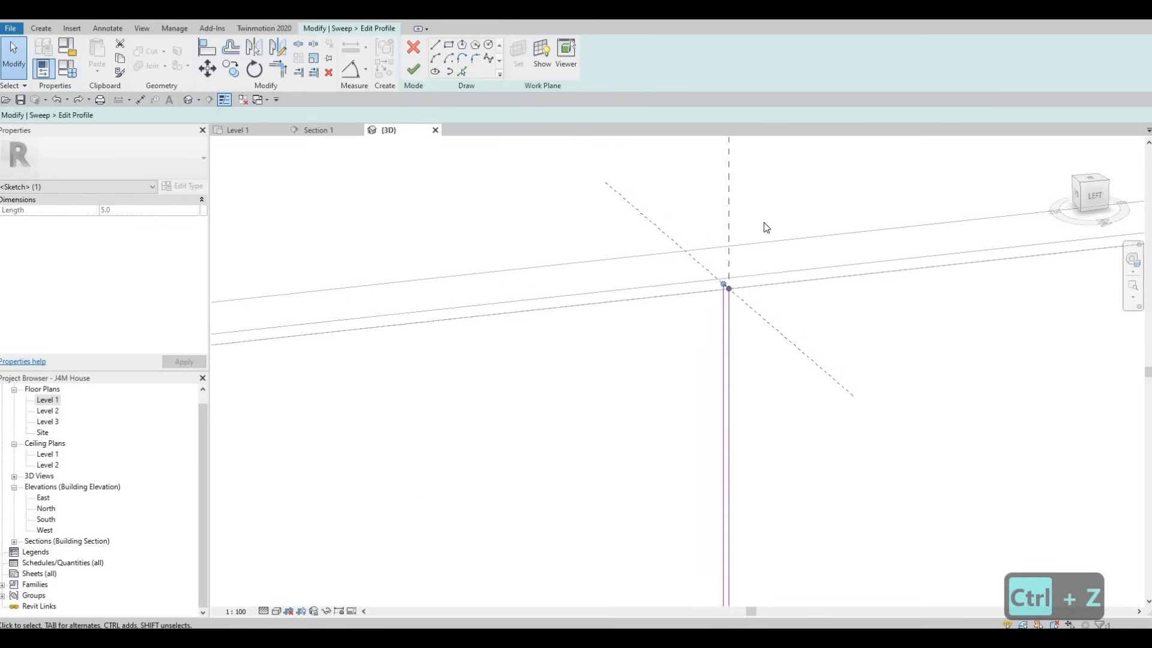
Step: Move the profile rectangle's 5 mm top edge down so it sits slightly below the path's reference point
scroll(751, 262, "down", 5)
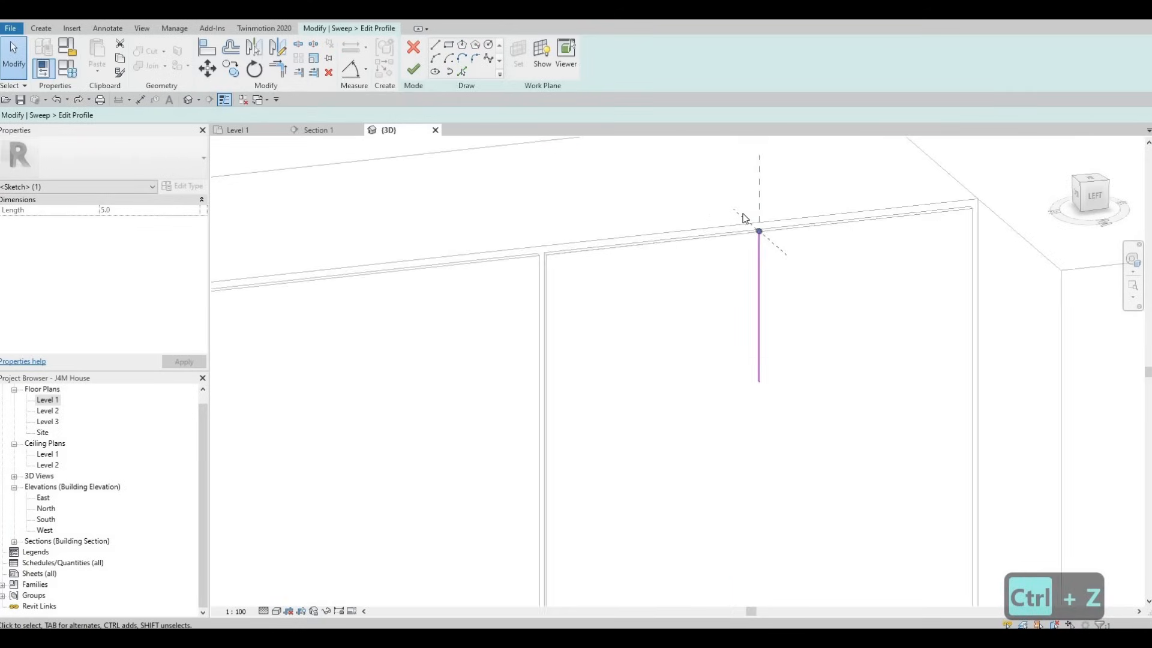
scroll(765, 291, "up", 3)
mouse_move(766, 290)
middle_mouse_down()
mouse_move(800, 368)
mouse_move(851, 286)
mouse_move(945, 287)
middle_mouse_up()
scroll(771, 275, "up", 3)
scroll(772, 275, "down", 2)
scroll(864, 284, "down", 2)
scroll(787, 181, "up", 6)
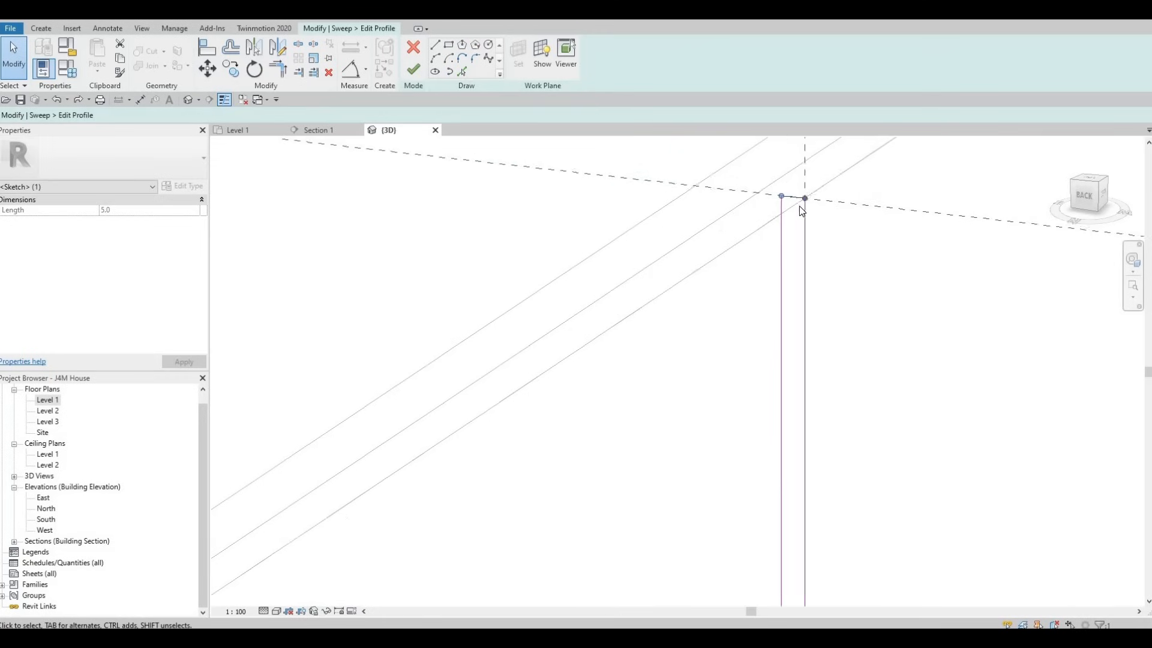
key("Escape")
key("Escape")
left_click(800, 208)
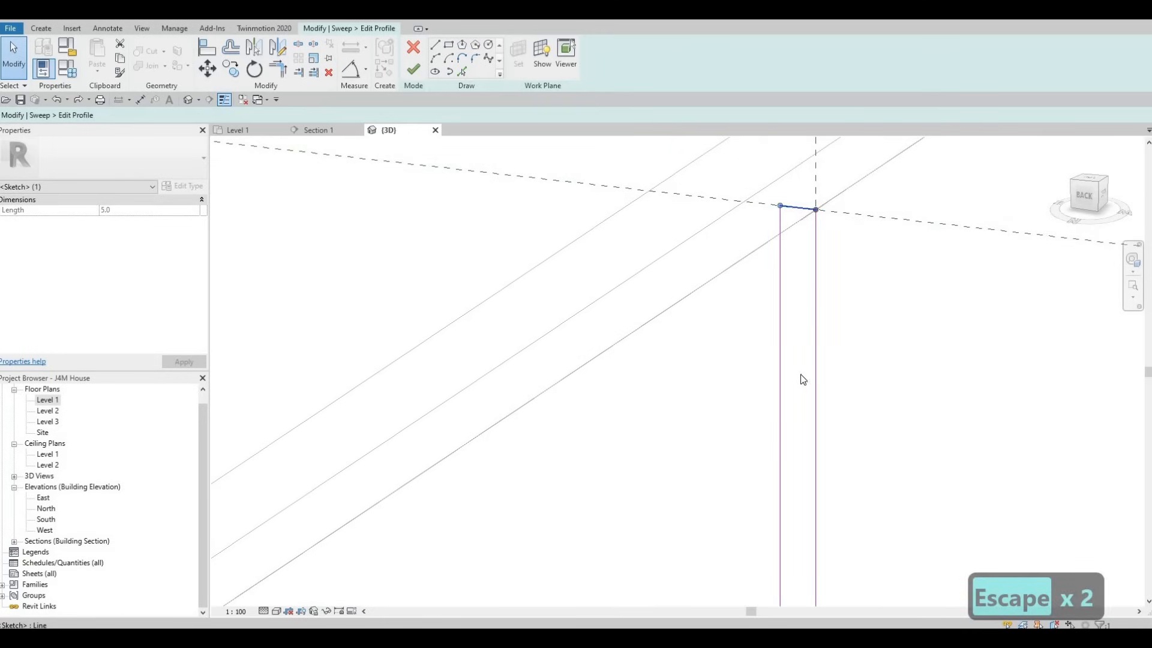
scroll(803, 379, "down", 5)
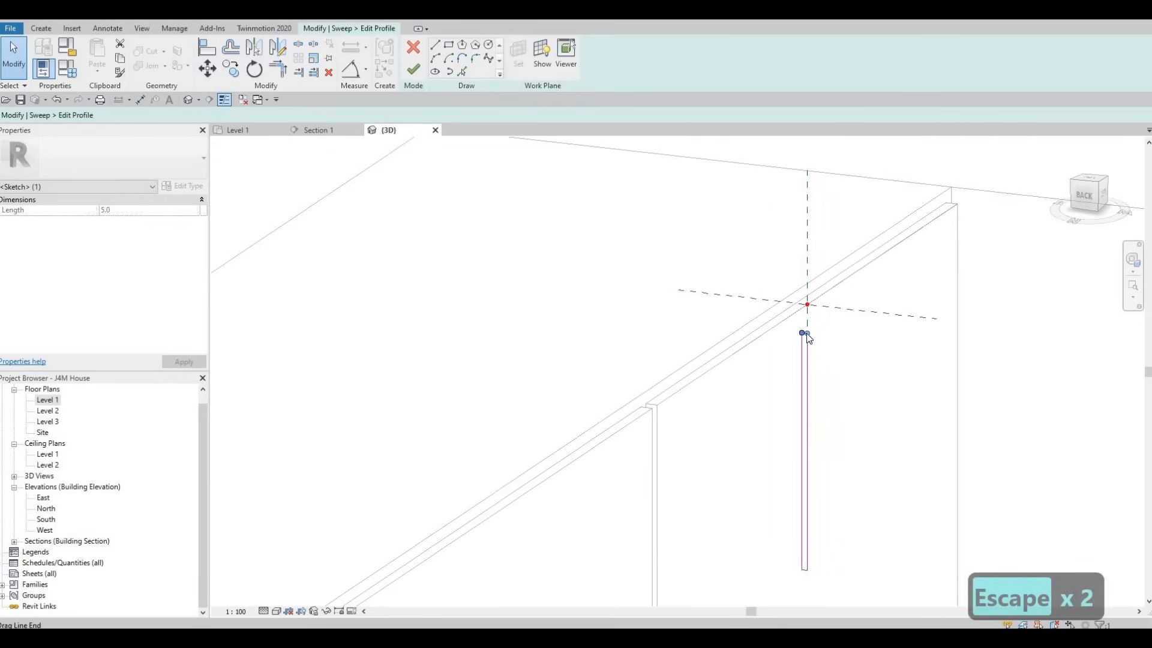
key("Escape")
scroll(806, 333, "up", 2)
key("Escape")
key("Escape")
scroll(805, 330, "up", 3)
key("Escape")
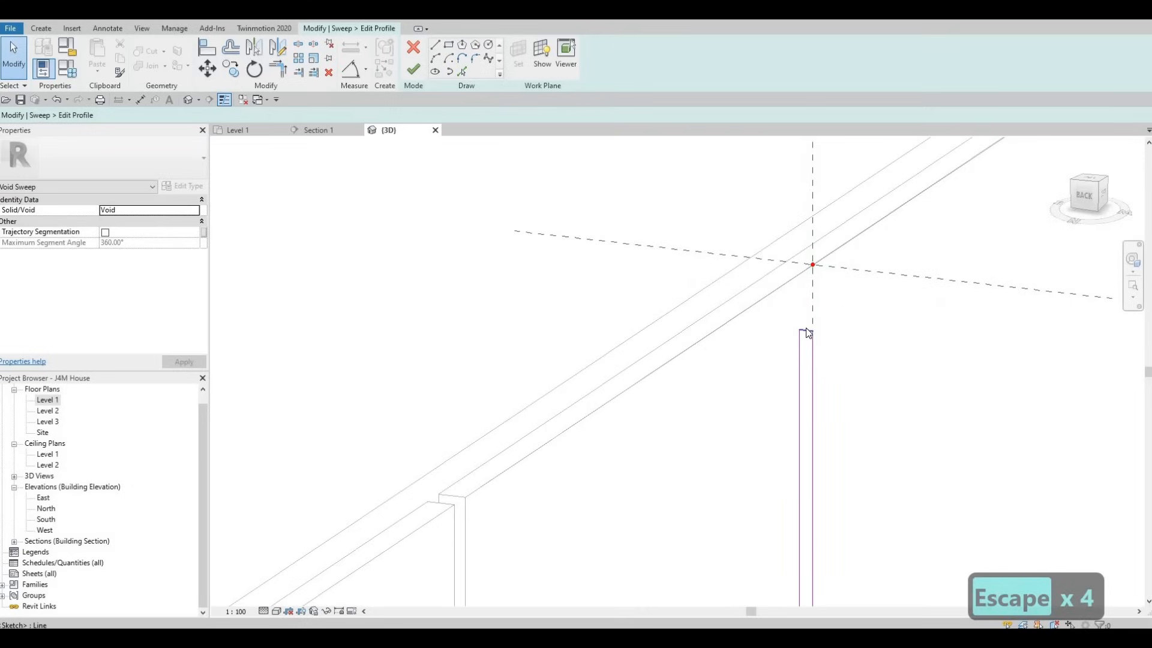
Step: Lower the profile rectangle's top edge further along the vertical reference plane, shortening the rectangle
left_click(806, 329)
scroll(806, 329, "down", 4)
middle_click_drag(806, 329, 808, 182)
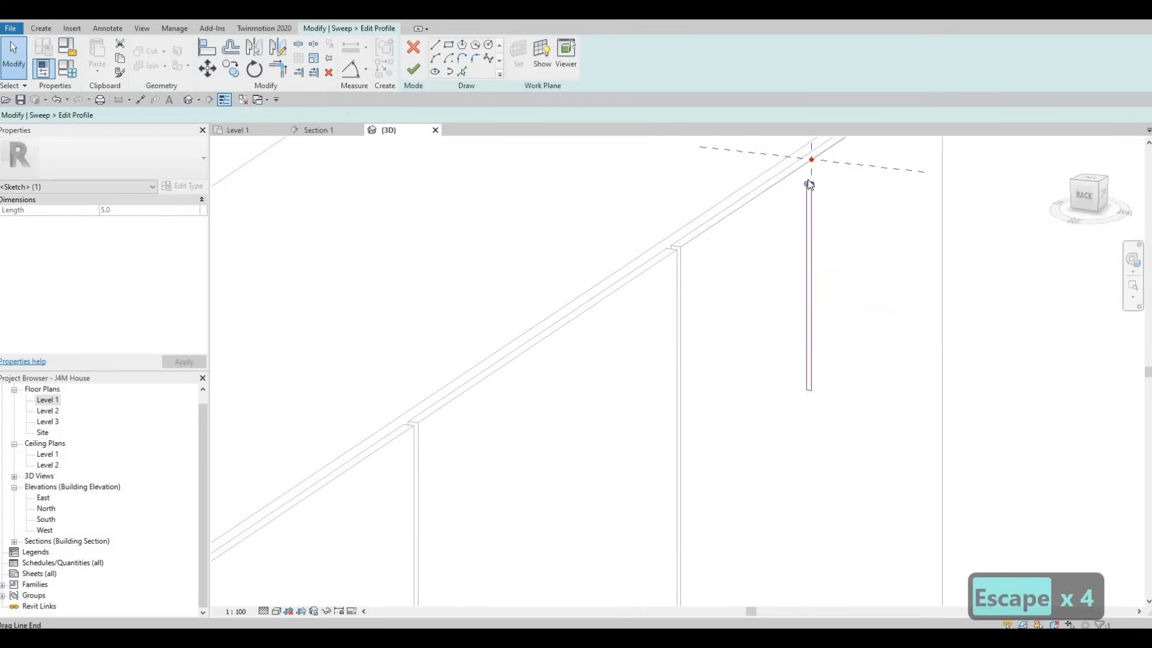
scroll(807, 180, "up", 3)
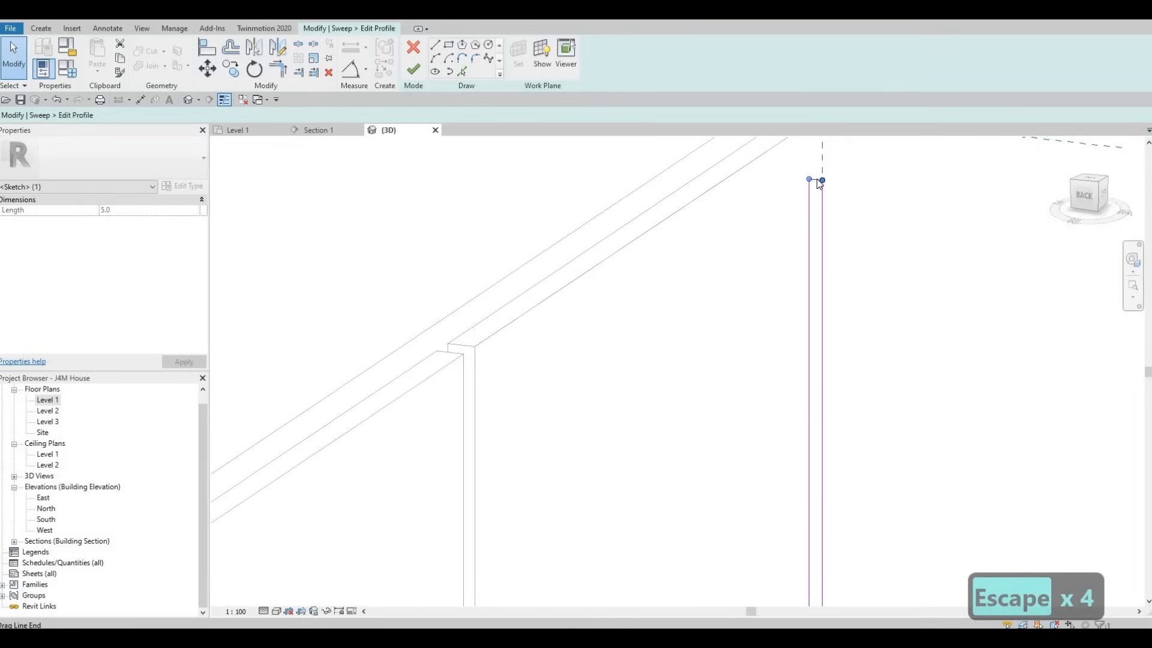
mouse_move(838, 264)
middle_mouse_down("shift")
mouse_move(858, 206)
mouse_move(872, 219)
mouse_move(858, 247)
middle_mouse_up("shift")
scroll(813, 192, "up", 5)
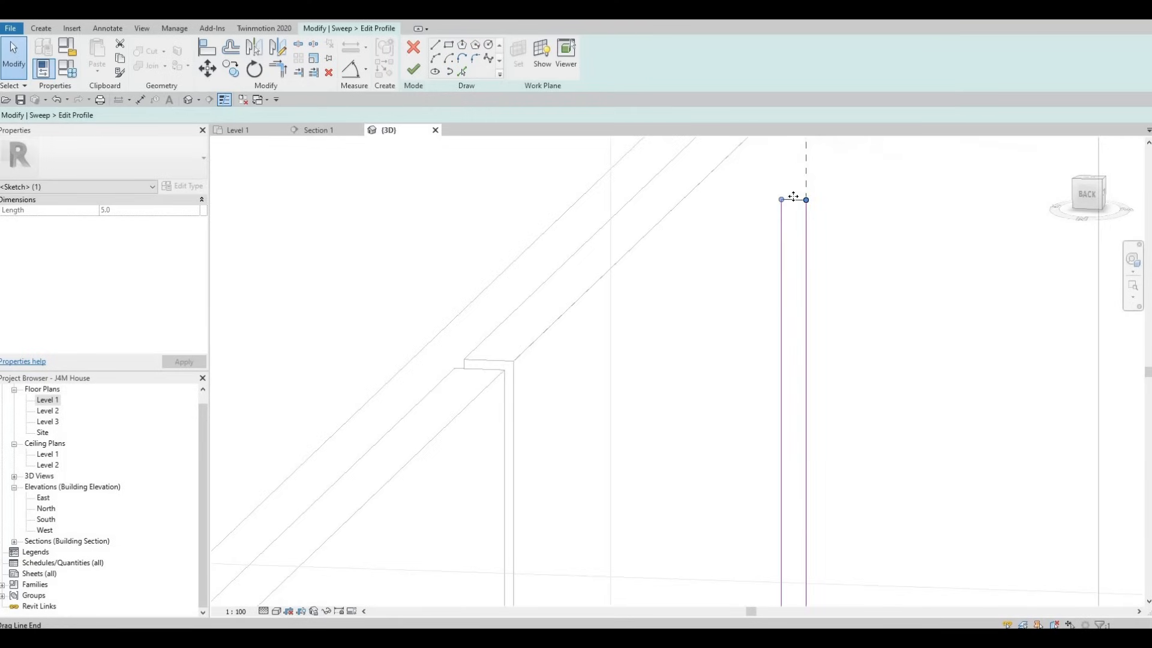
left_click_drag(805, 326, 804, 327)
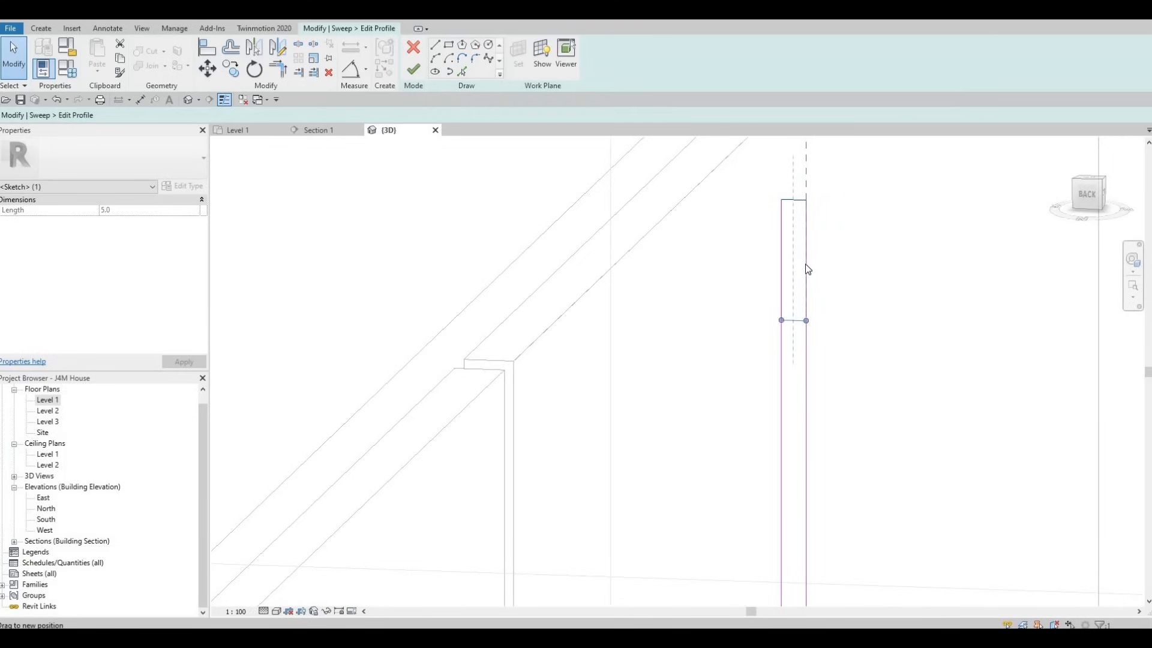
scroll(805, 264, "down", 4)
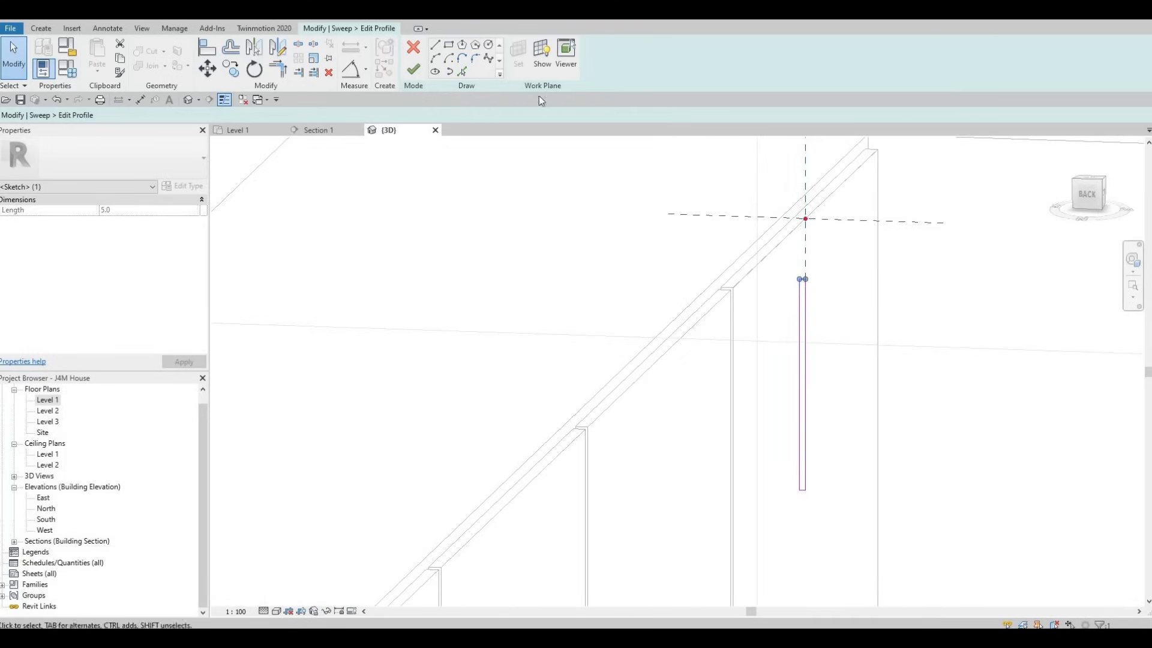
Step: Discard the profile sketch, cancel the void sweep and leave the in-place model without saving its changes
key("Escape")
key("Escape")
left_click(414, 47)
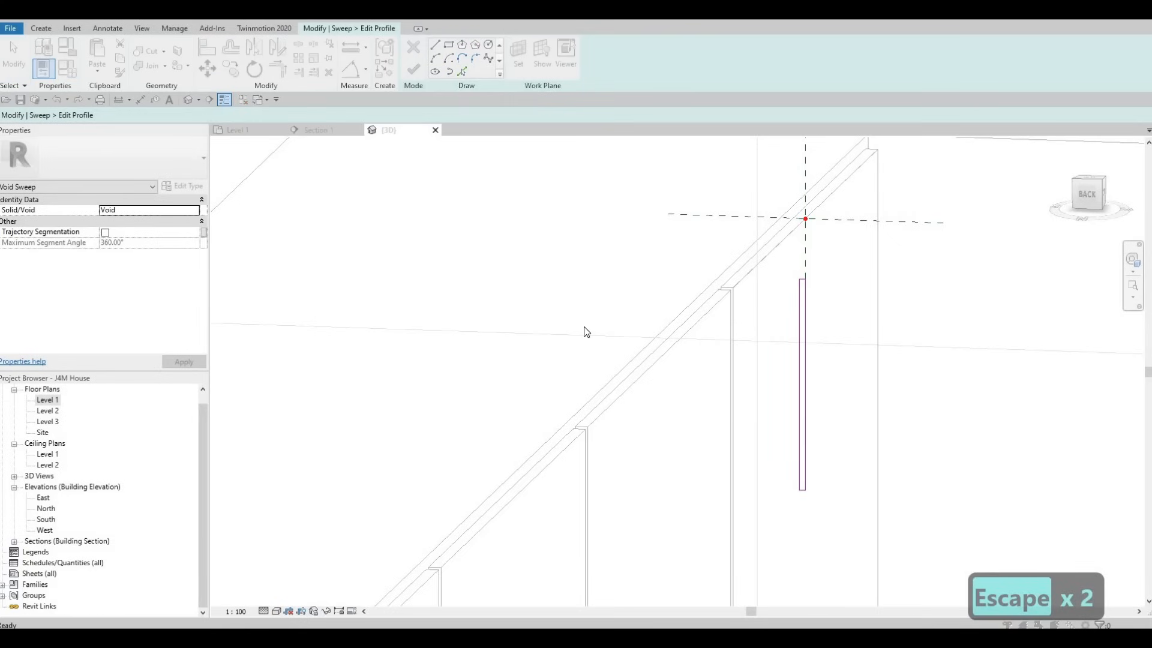
key("Escape")
key("Escape")
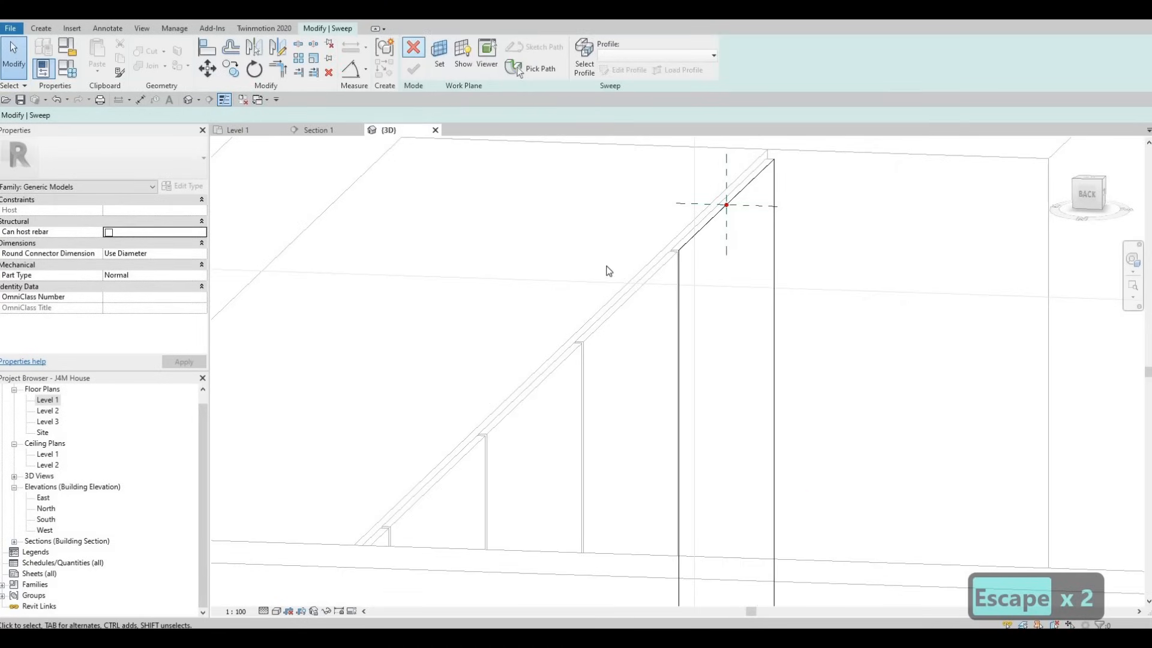
left_click(602, 330)
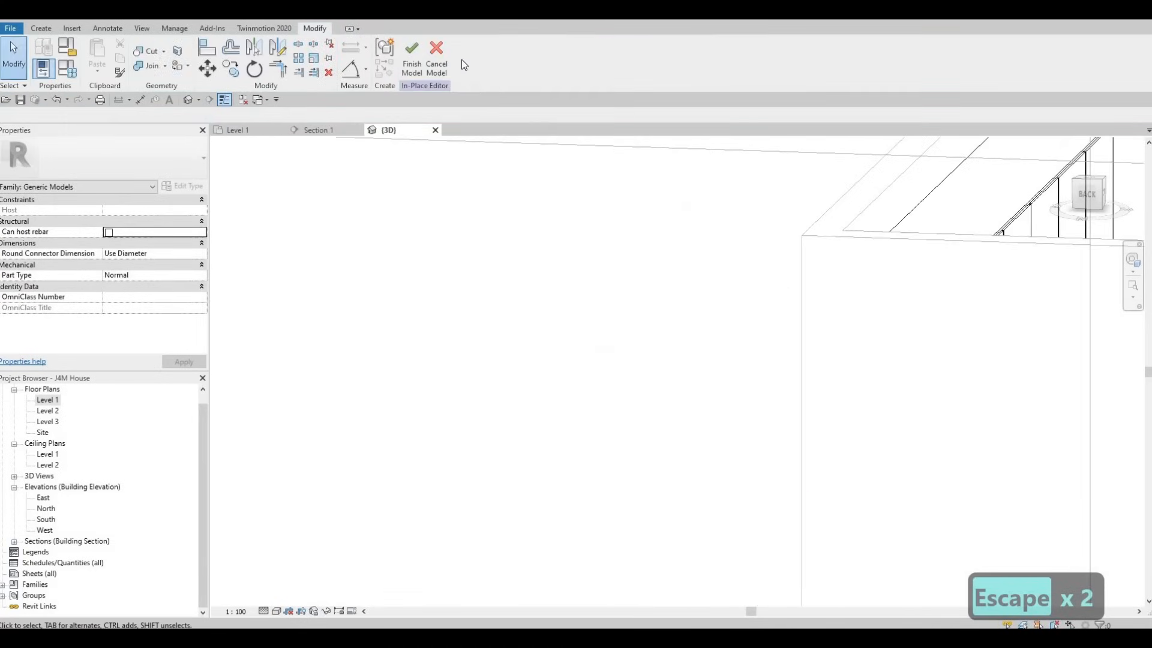
key("Escape")
left_click(437, 55)
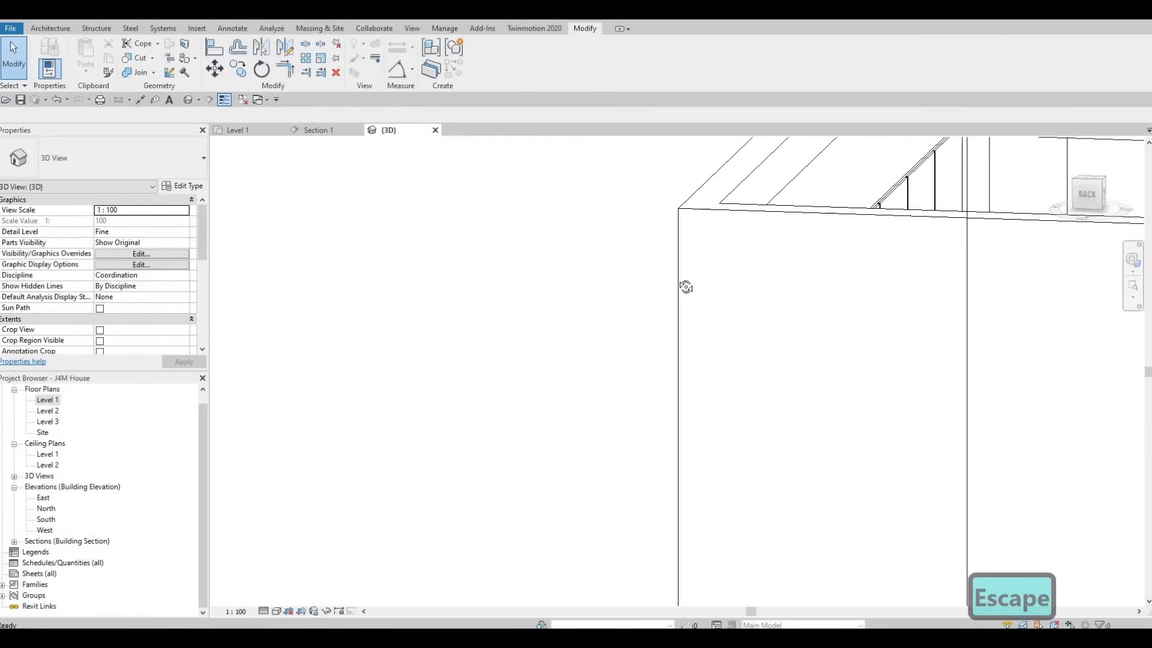
Step: Open the upper cabinet model for in-place editing and select its door panel extrusion
middle_click_drag(806, 203, 786, 286)
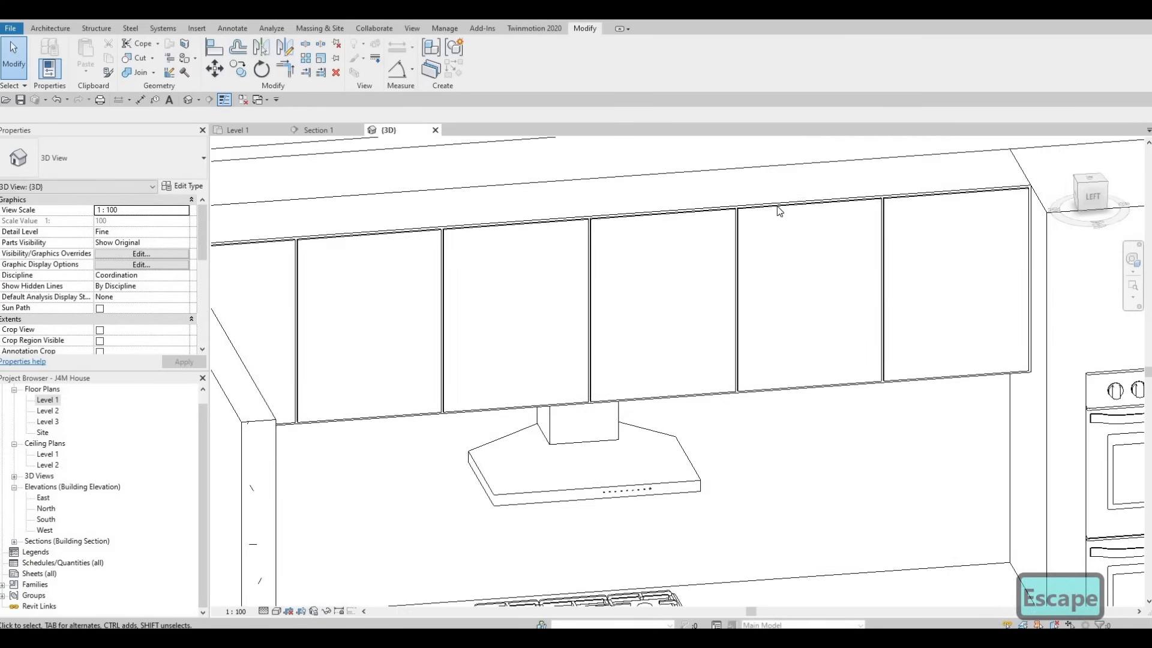
left_click(777, 206)
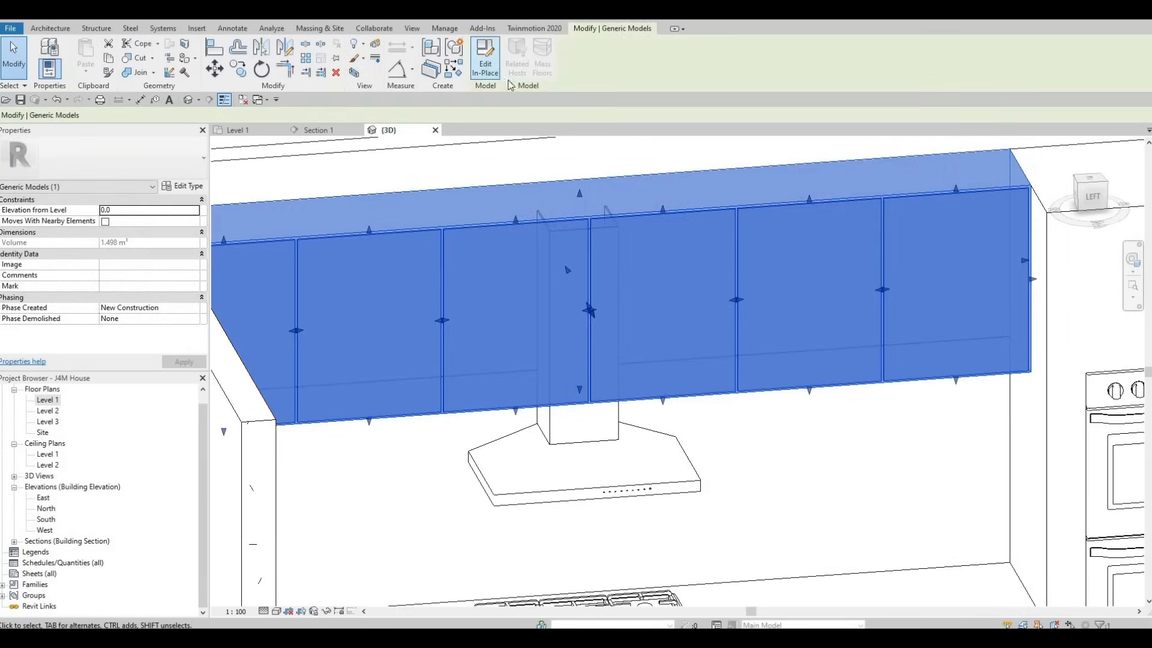
left_click(485, 67)
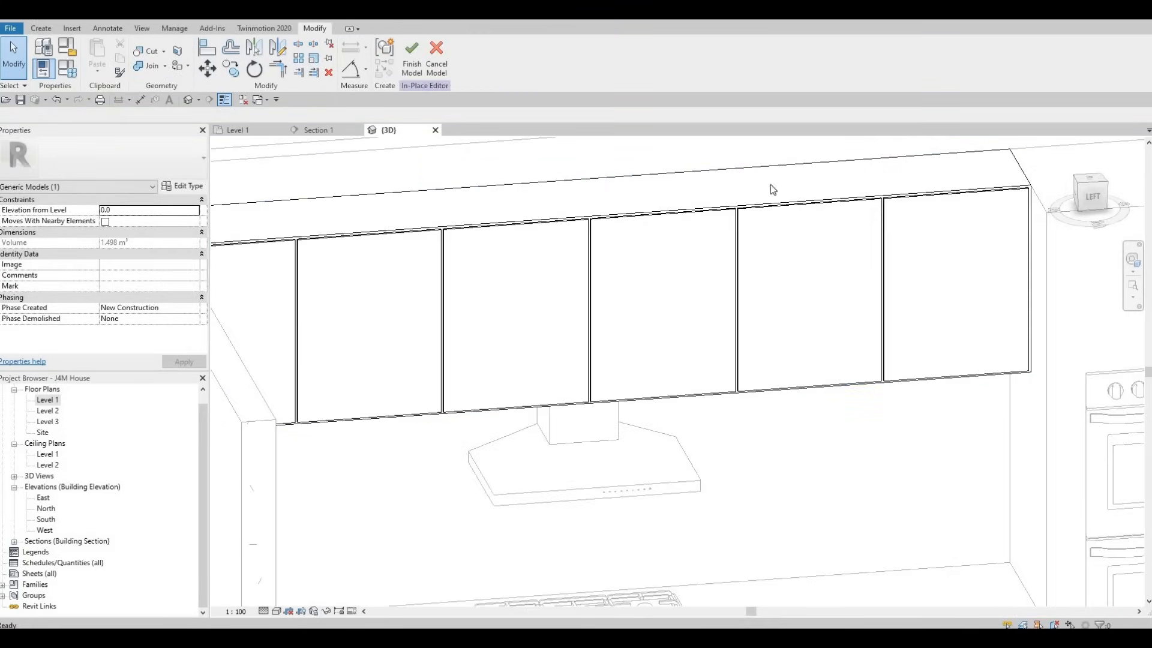
left_click(881, 207)
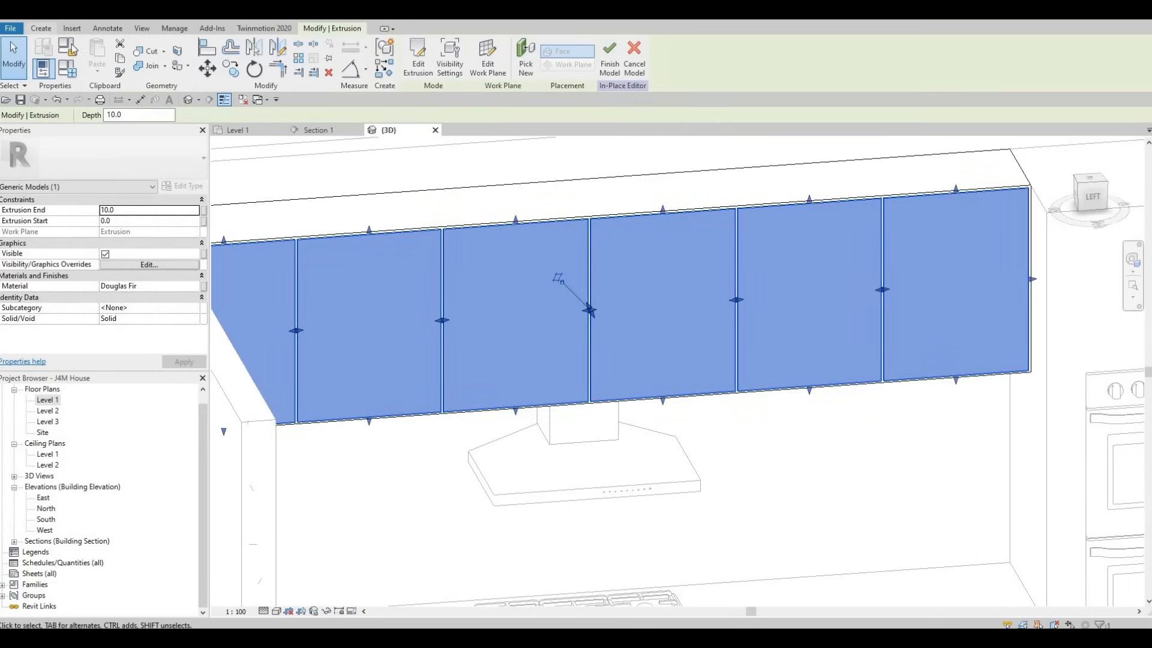
Step: Start a void extrusion and switch to the Section 1 view of the upper cabinet fronts for sketching it
left_click(42, 29)
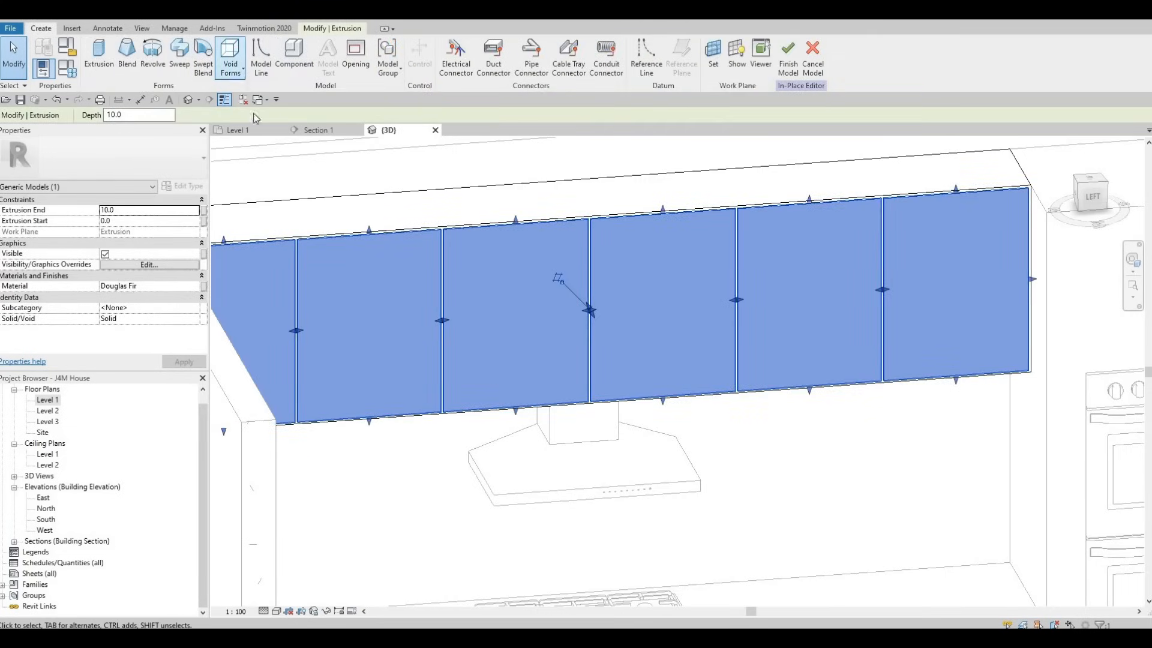
left_click(231, 67)
left_click(264, 93)
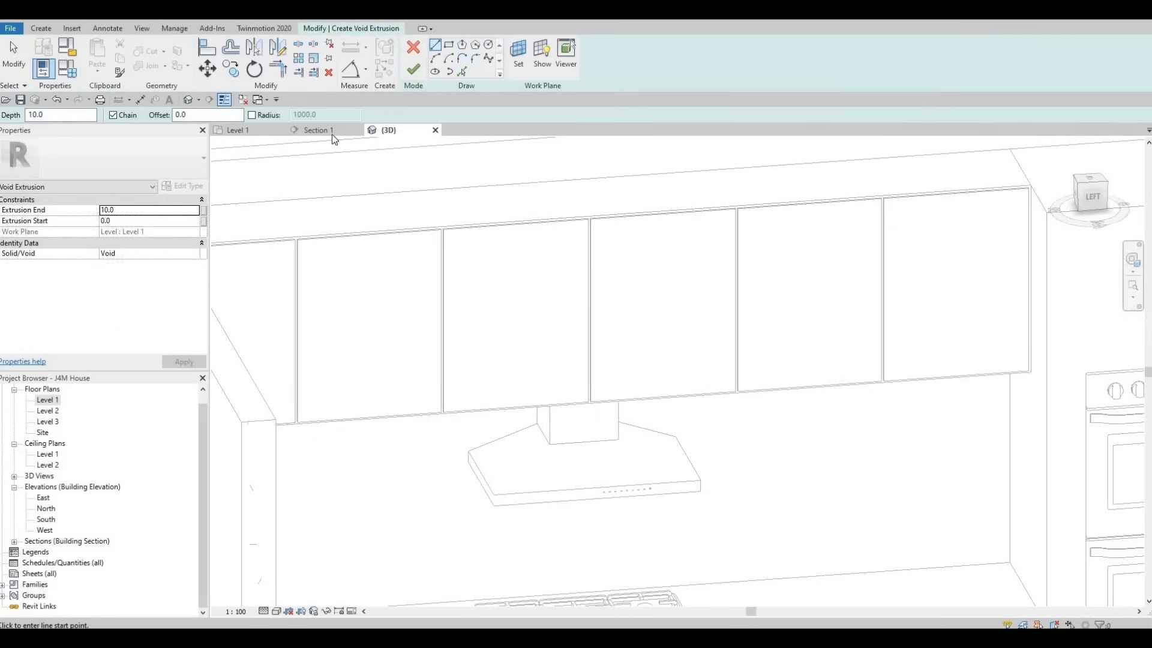
left_click(341, 131)
scroll(499, 304, "down", 4)
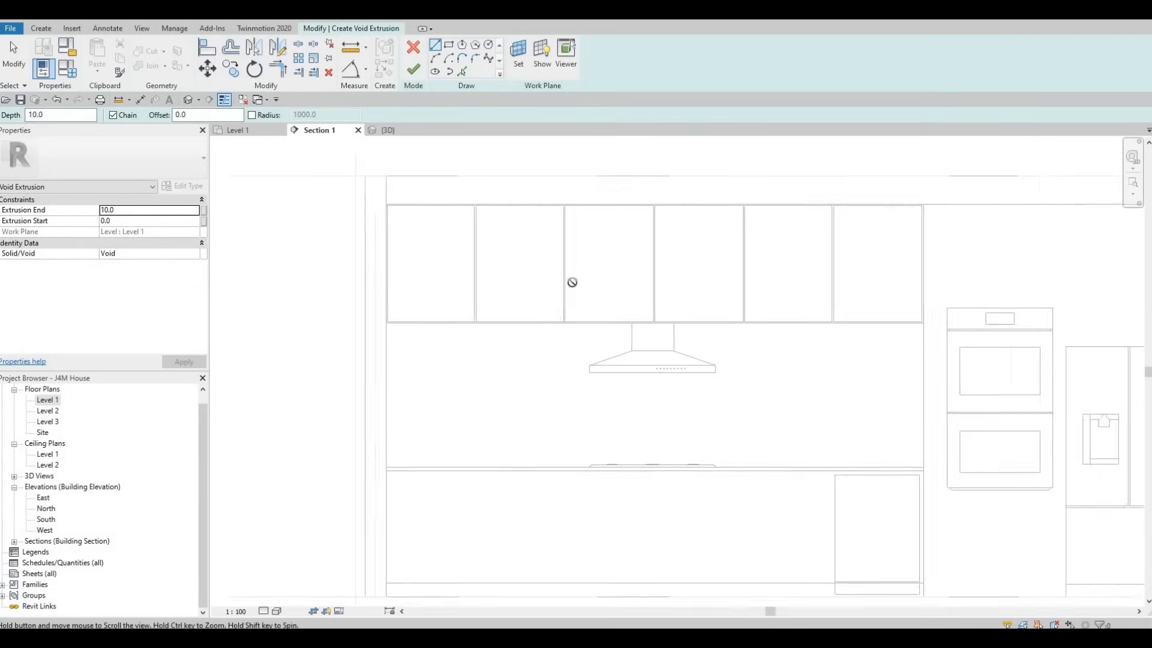
middle_click_drag(571, 282, 334, 287)
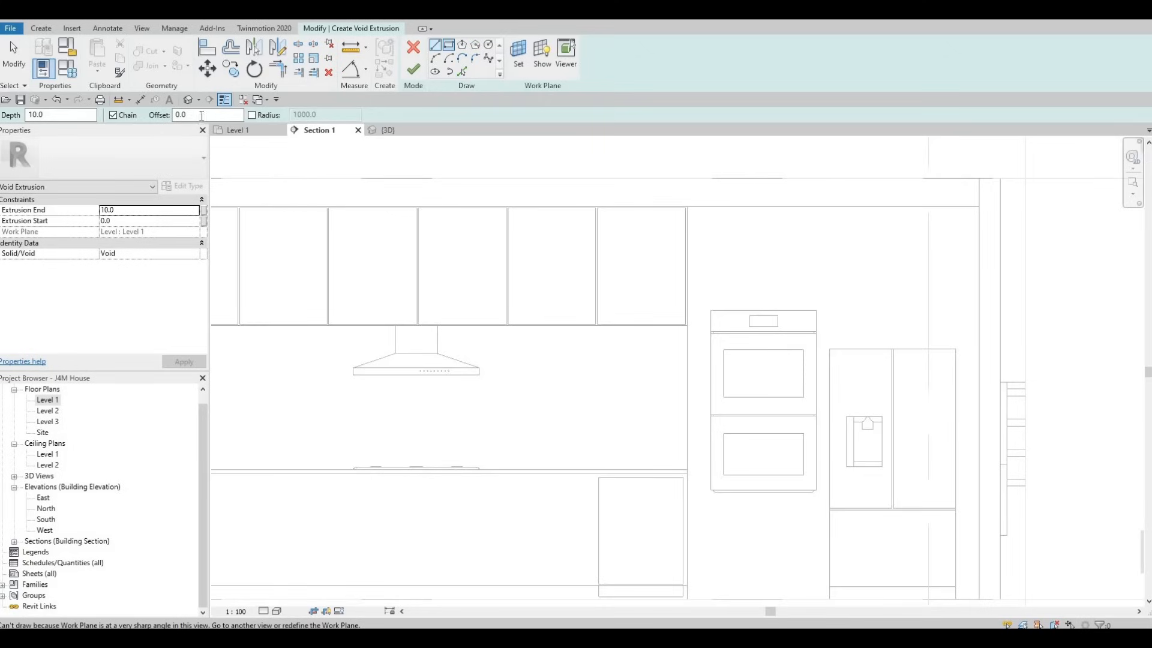
Step: Try to sketch a rectangle with a 40 mm offset on the upper cabinet door fronts
left_click_drag(202, 116, 134, 120)
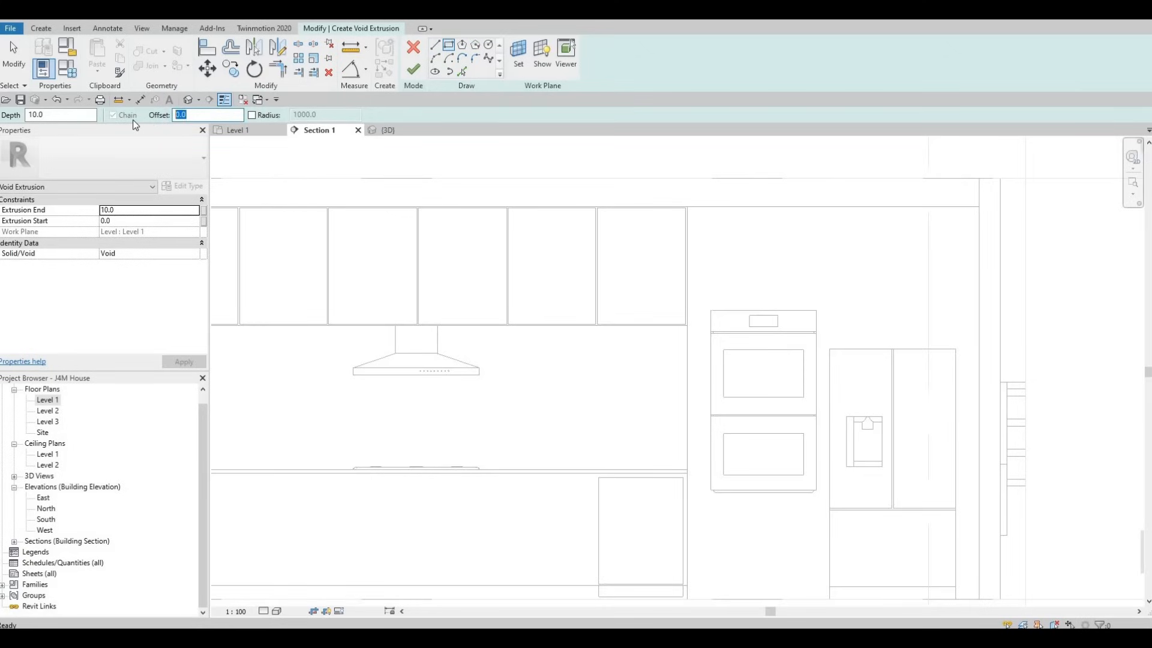
type("40")
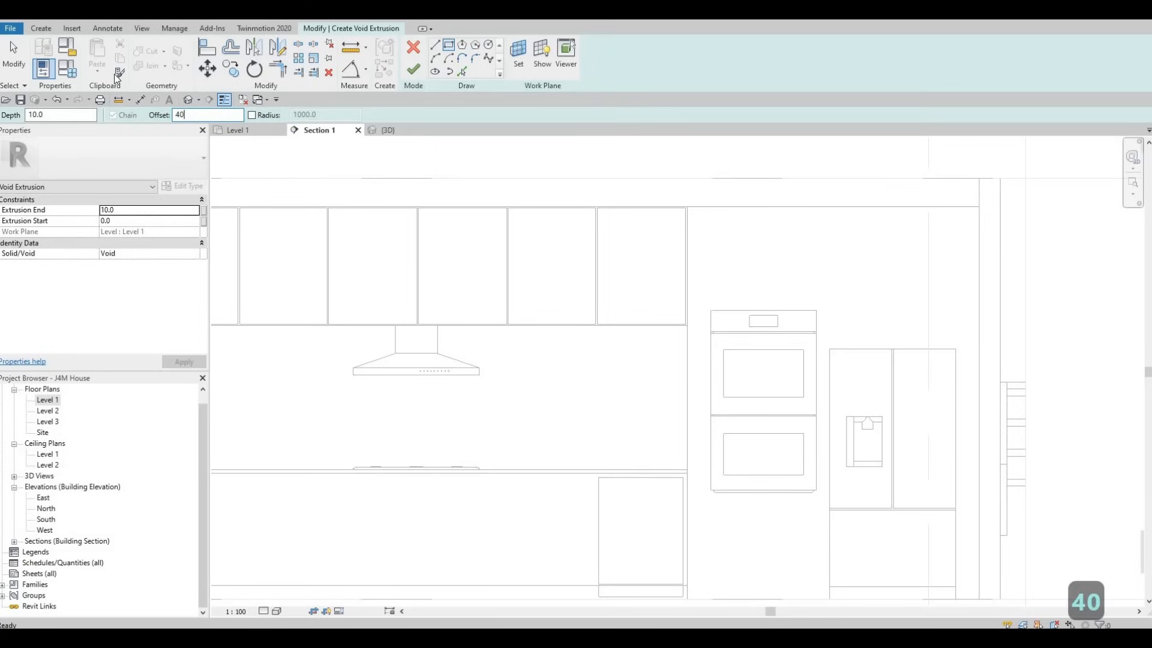
scroll(596, 207, "up", 4)
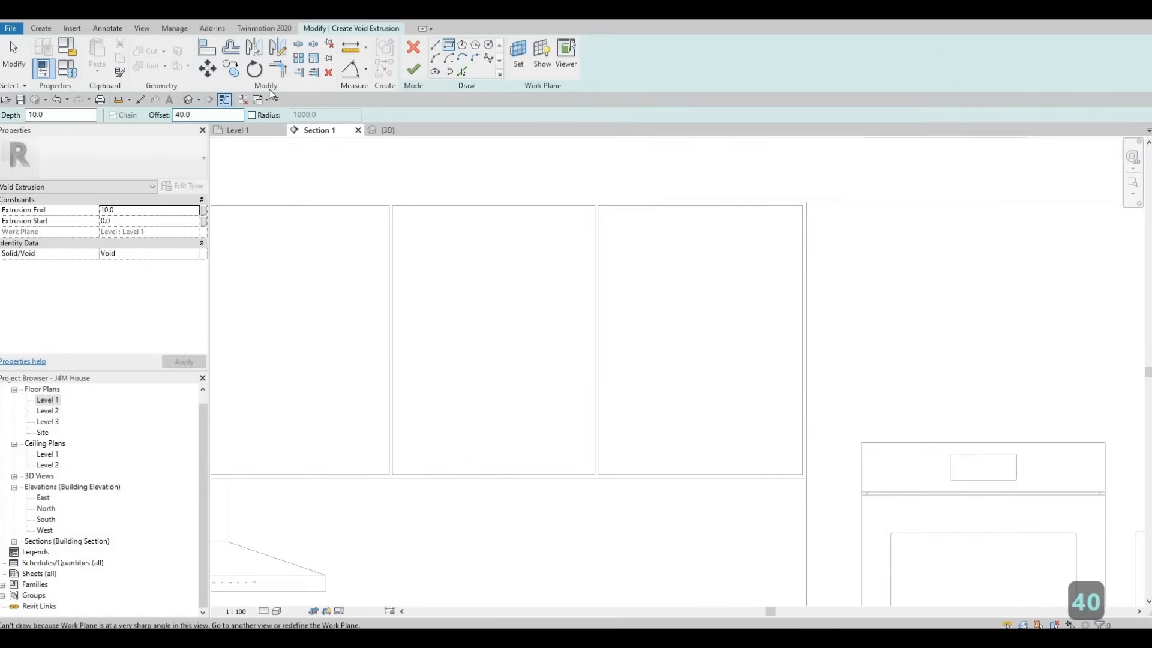
scroll(267, 141, "up", 2)
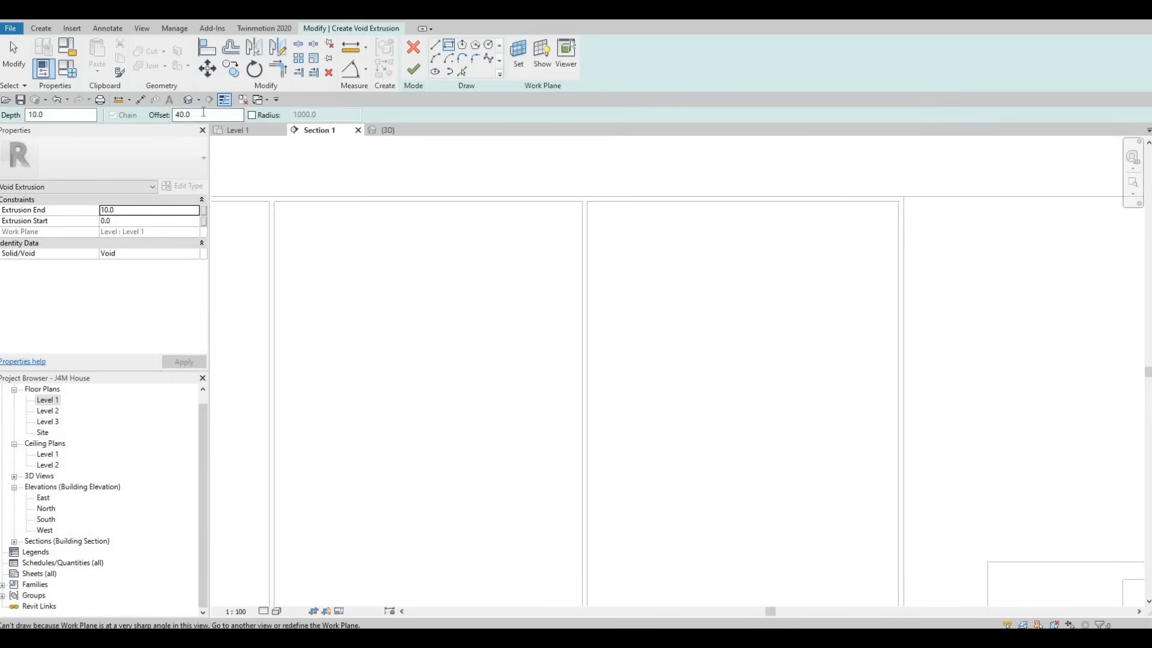
left_click(576, 201)
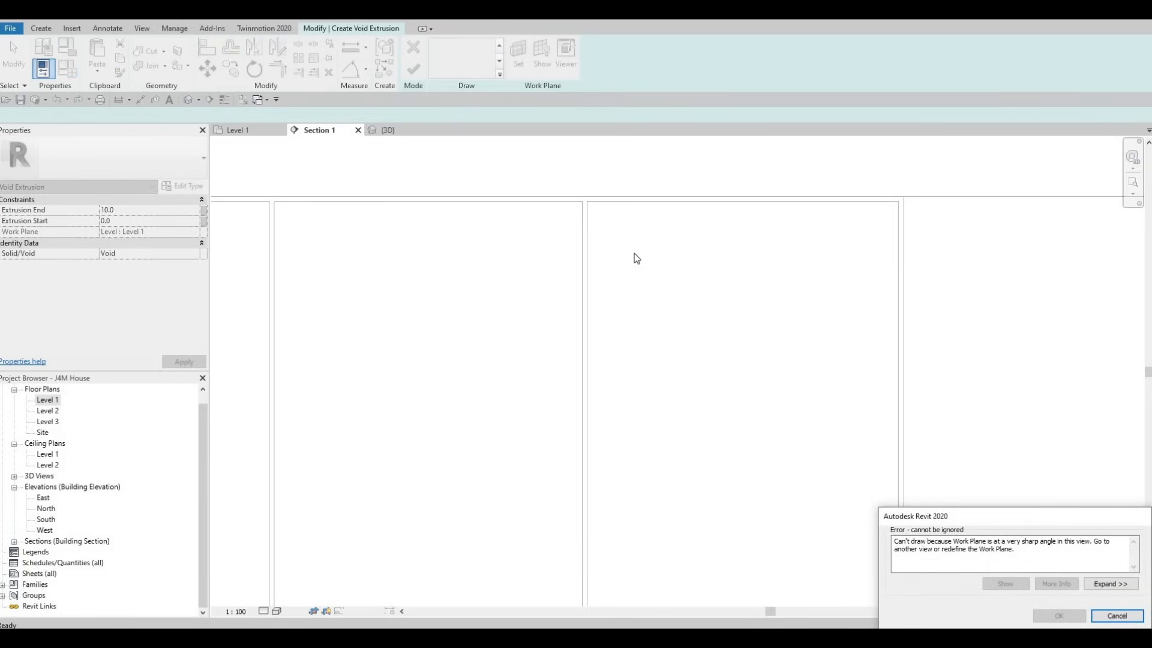
key("Escape")
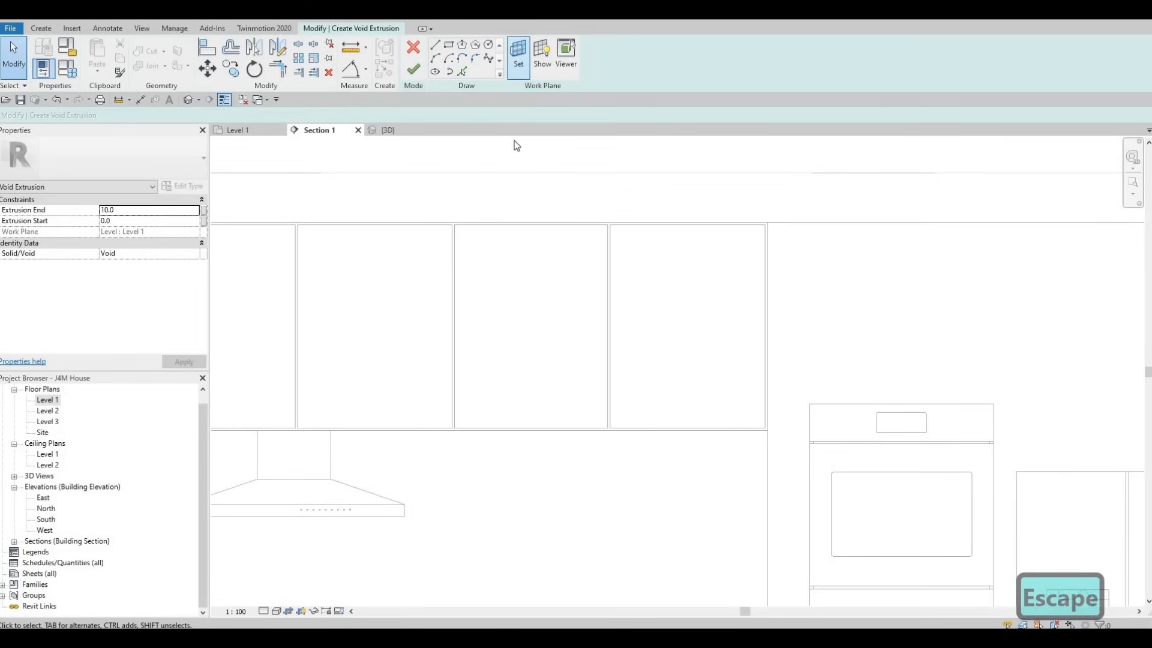
Step: Set the void extrusion's work plane by picking the front face of the upper cabinet door panels
left_click(518, 57)
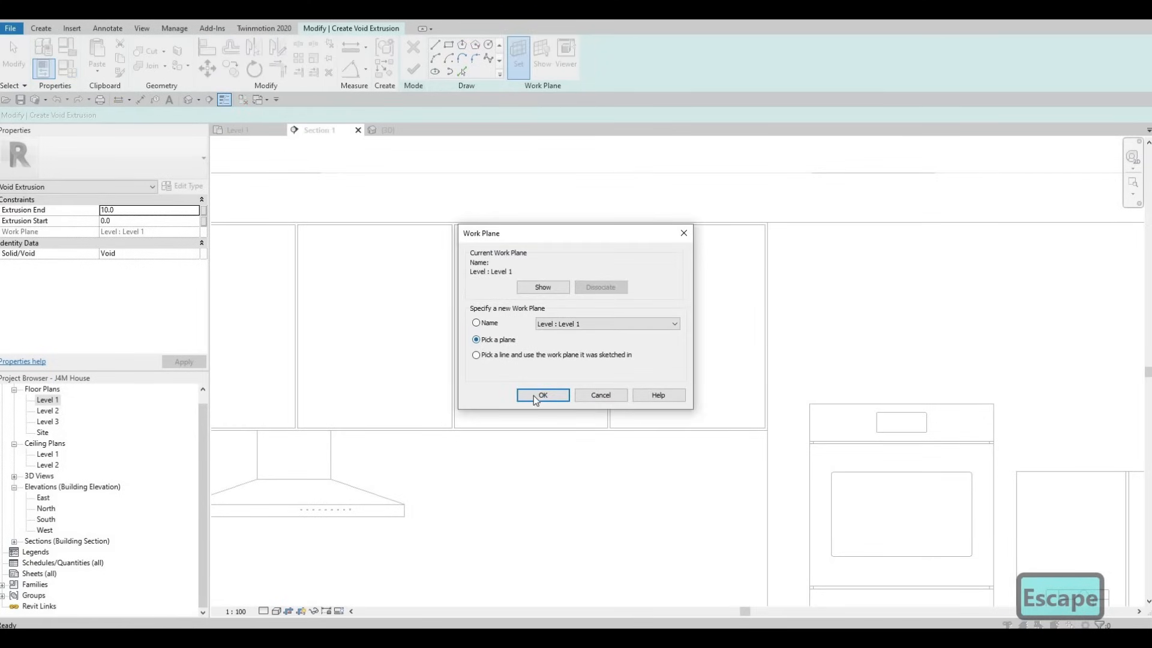
key("Return")
left_click(612, 285)
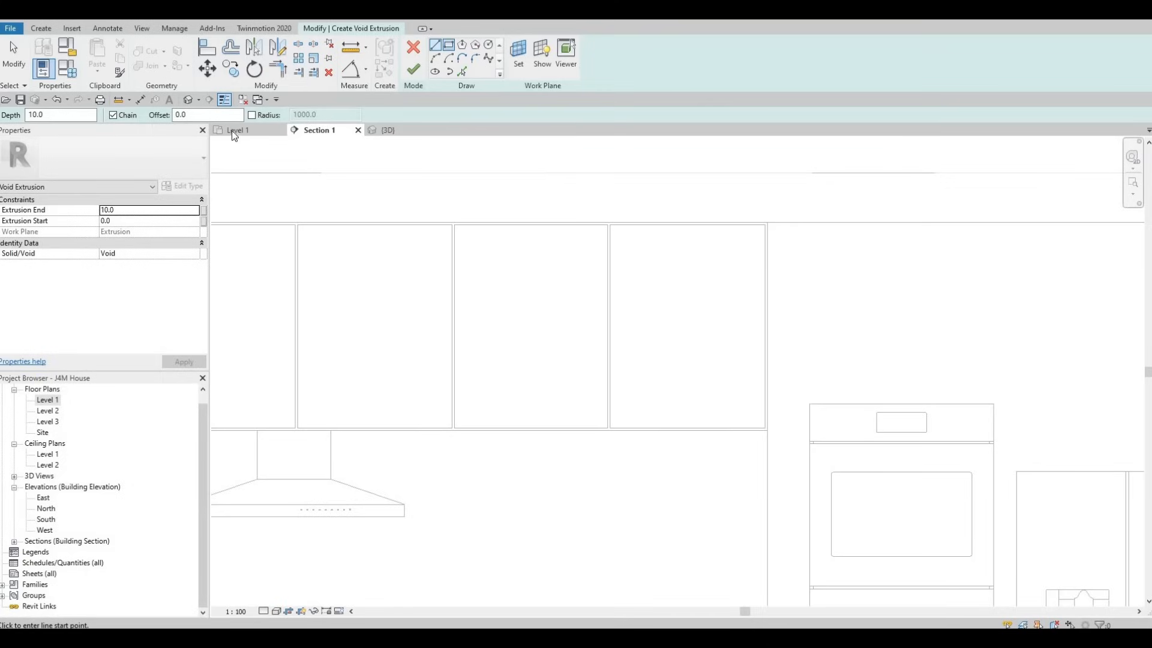
Step: Try to sketch a void rectangle with a 40 mm offset inside the end door nearest the double oven
key("Escape")
type("40")
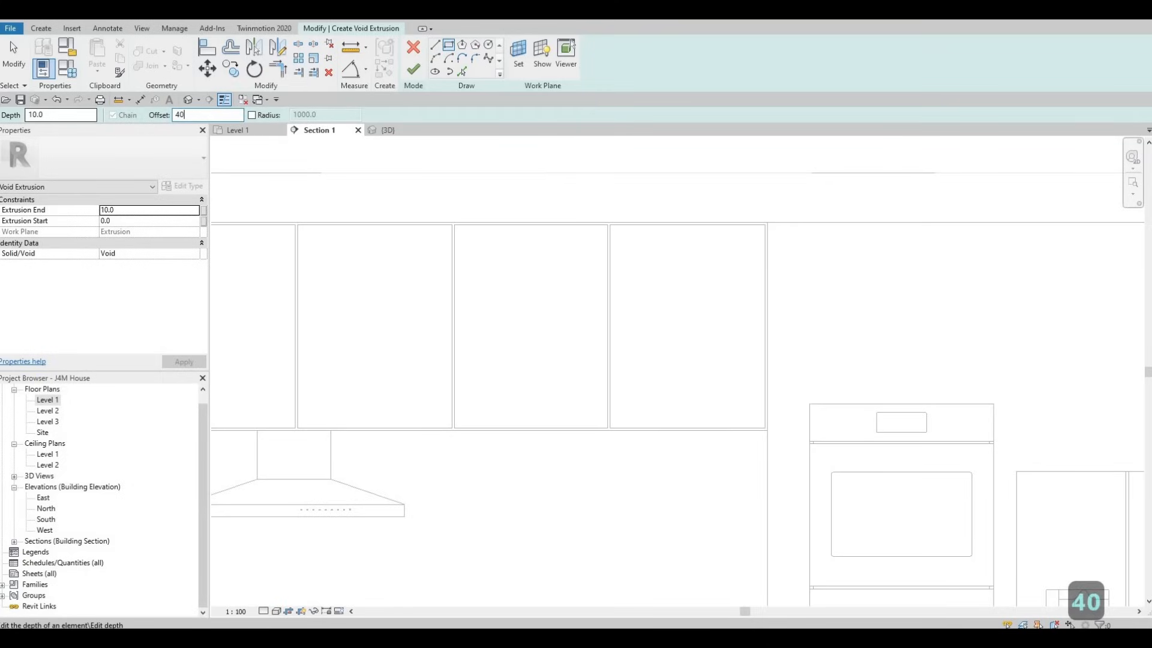
key("Return")
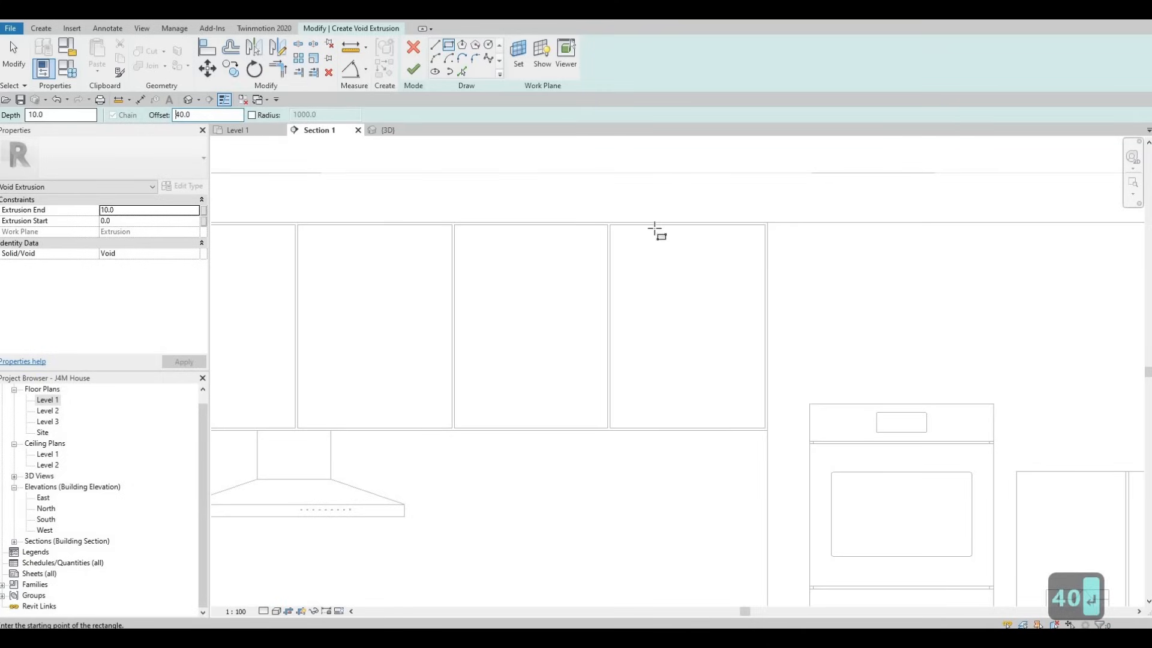
scroll(591, 228, "up", 3)
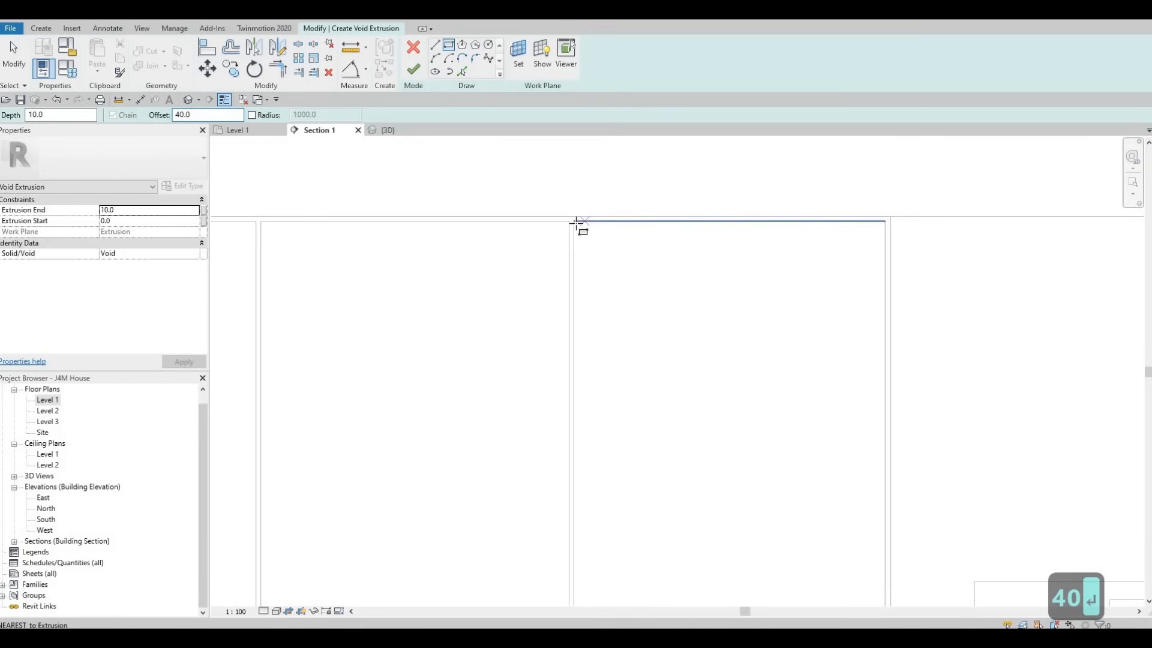
left_click(666, 313)
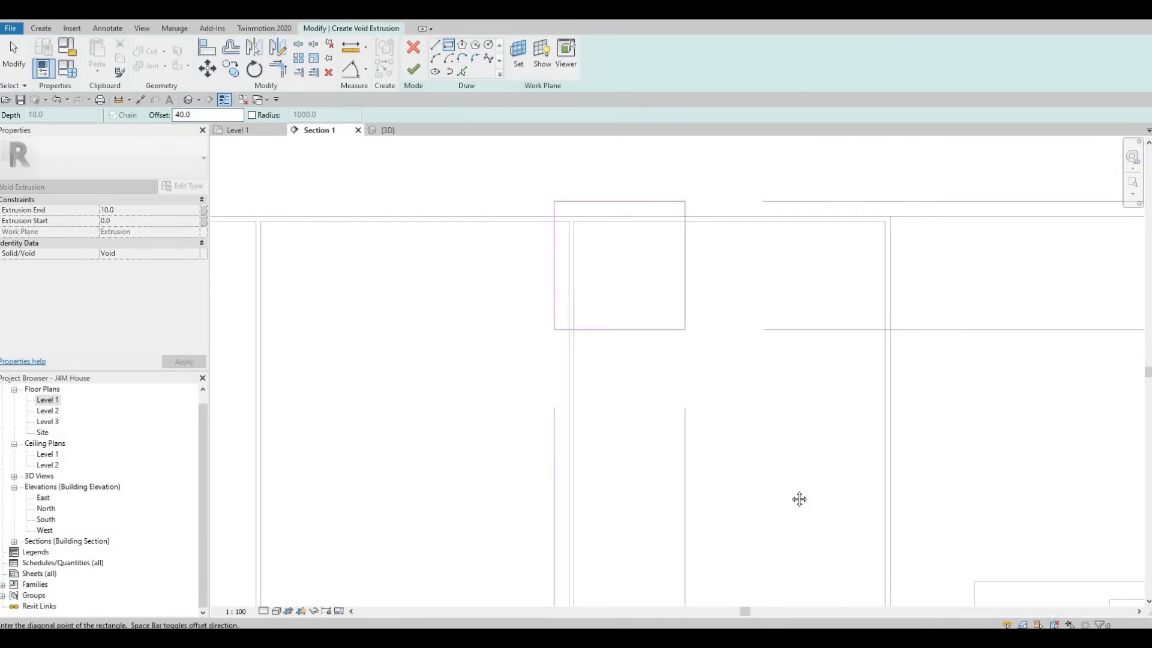
scroll(780, 420, "up", 3)
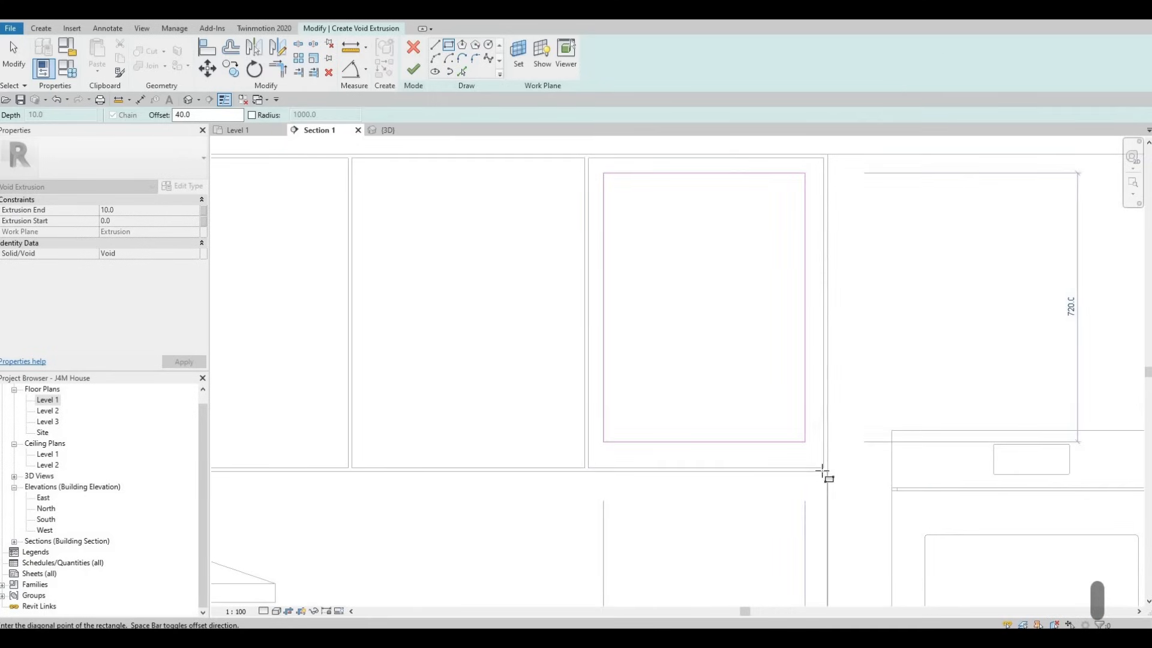
left_click(823, 468)
scroll(735, 291, "down", 1)
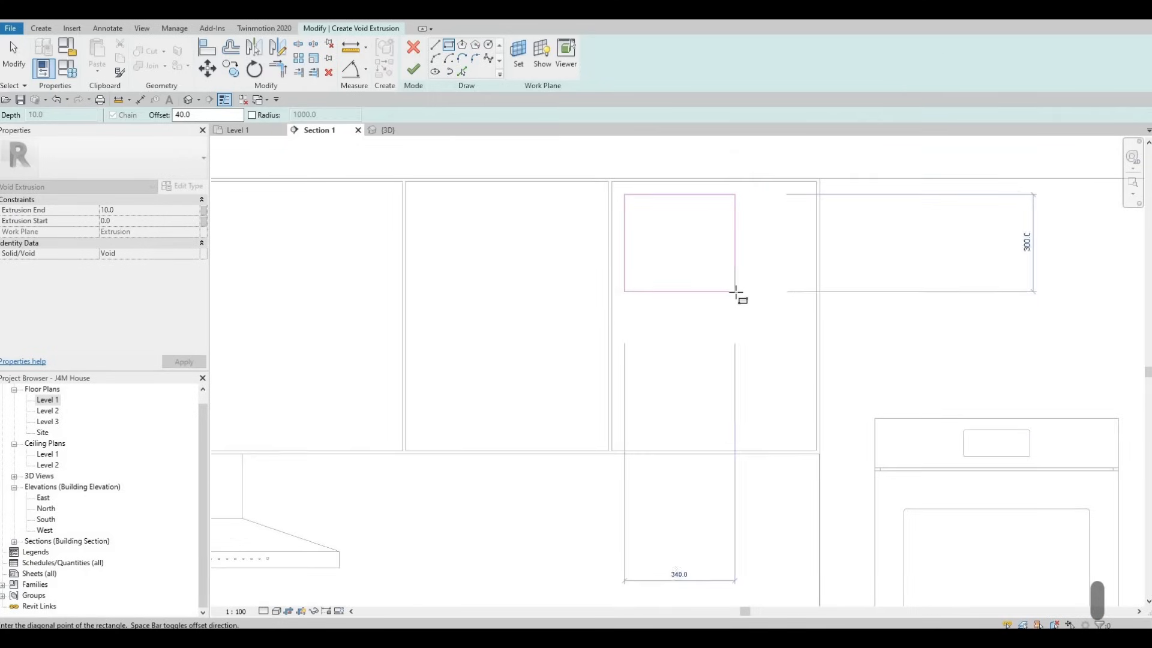
scroll(644, 245, "up", 3)
key("Escape")
scroll(660, 236, "down", 3)
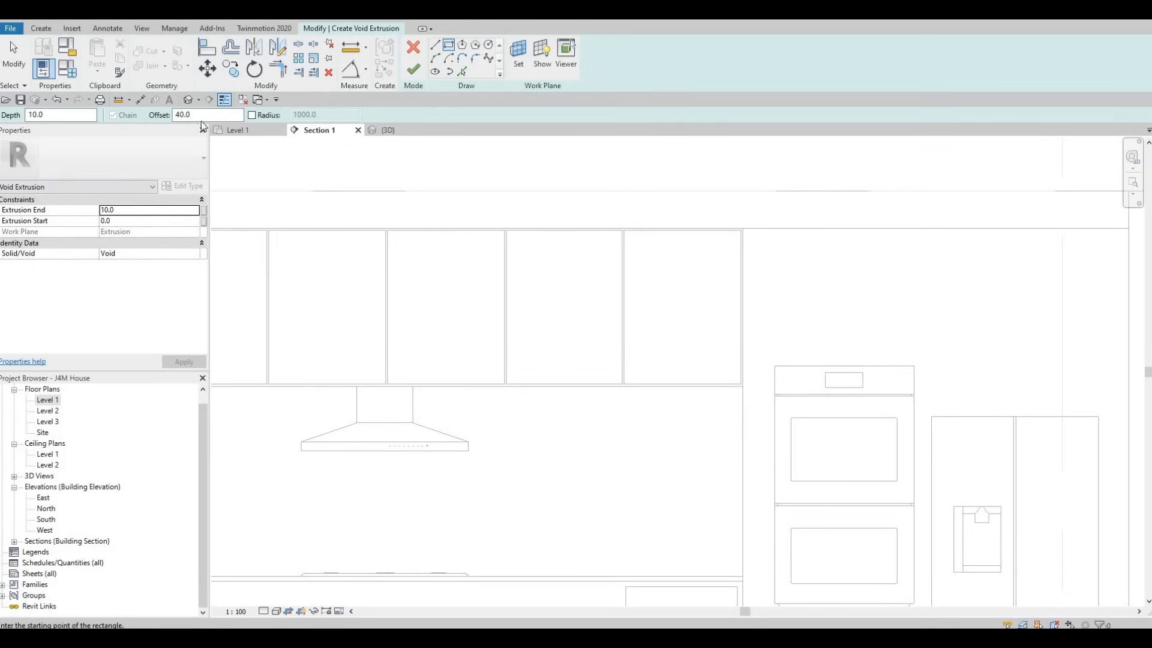
Step: Set the offset to 60 mm and start an inward-offset rectangle from the upper-left corner of the door nearest the oven
left_click_drag(195, 115, 108, 130)
type("60")
key("Return")
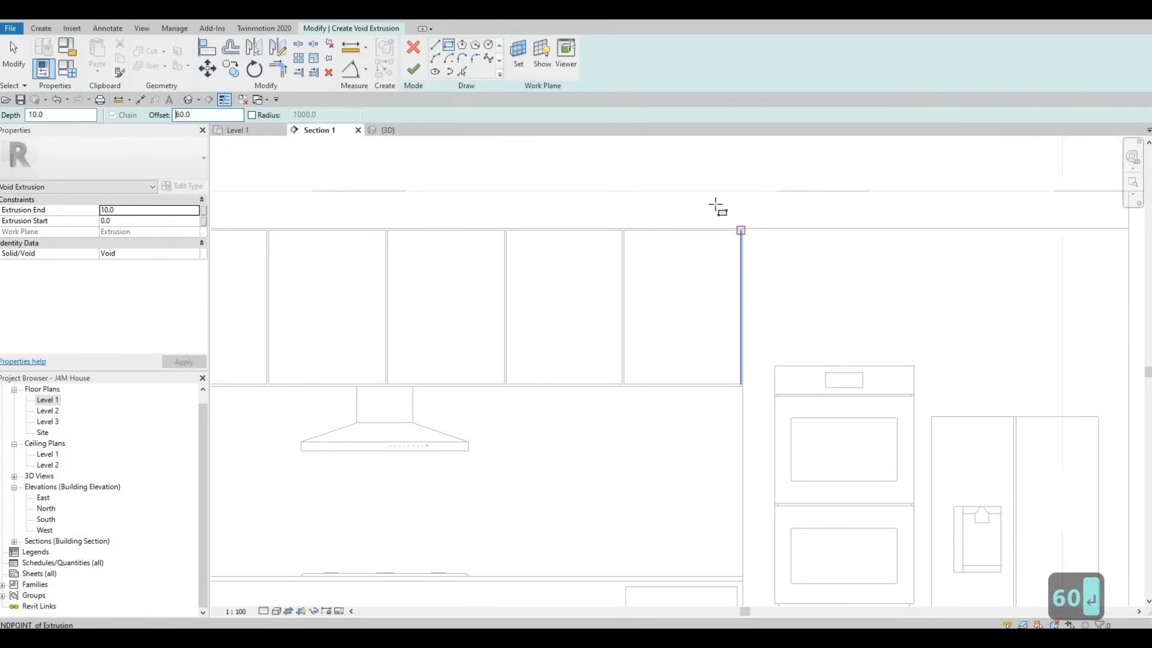
scroll(620, 244, "up", 1)
scroll(560, 236, "up", 2)
left_click(559, 234)
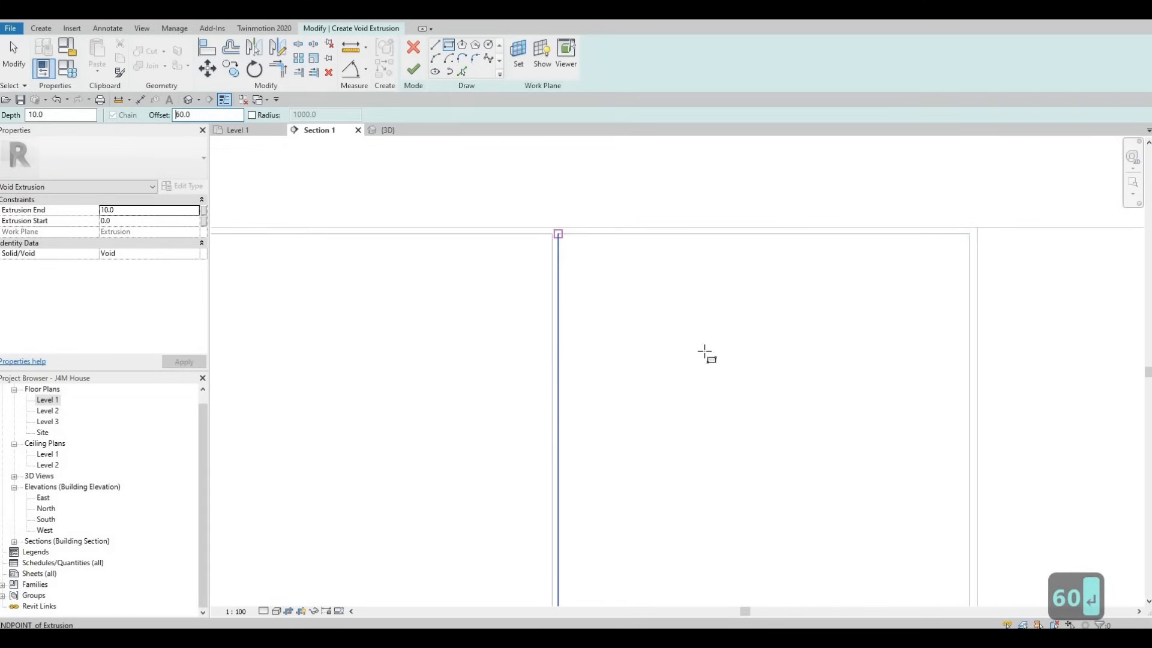
scroll(745, 418, "down", 2)
key("space")
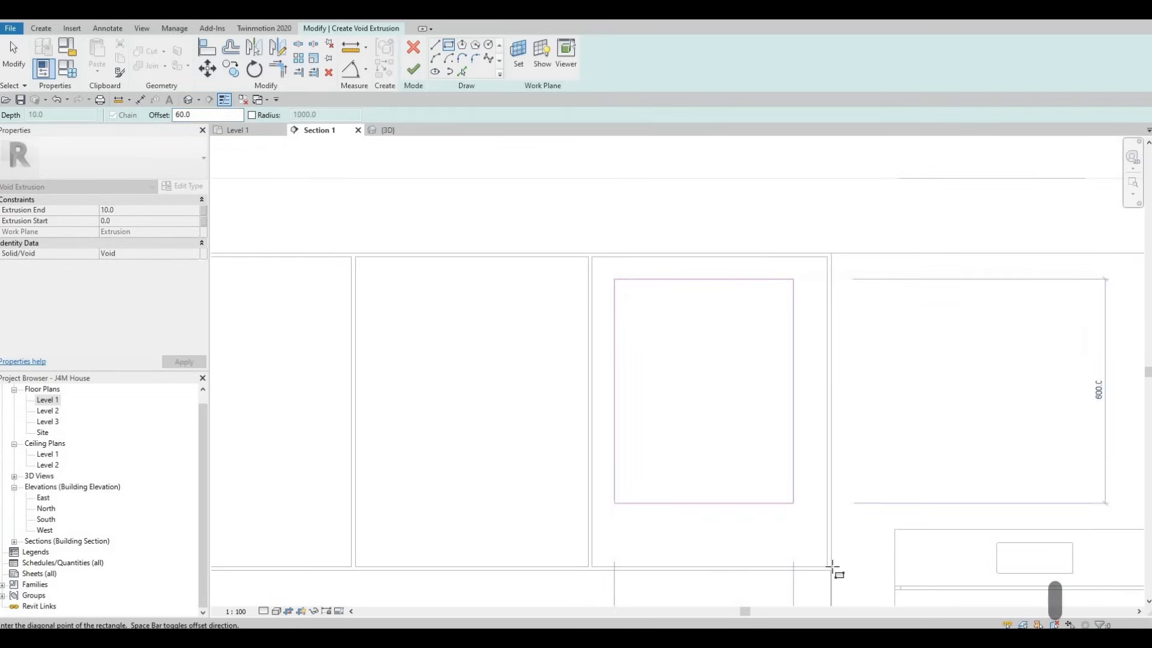
scroll(831, 567, "up", 2)
scroll(822, 576, "up", 3)
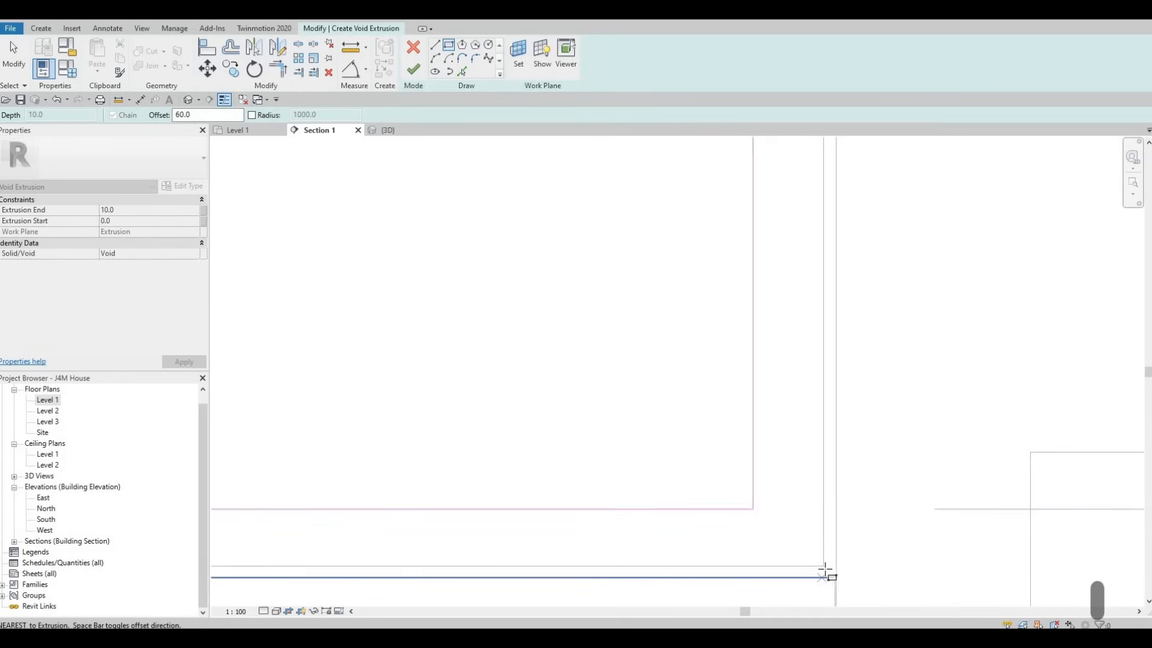
scroll(824, 567, "down", 3)
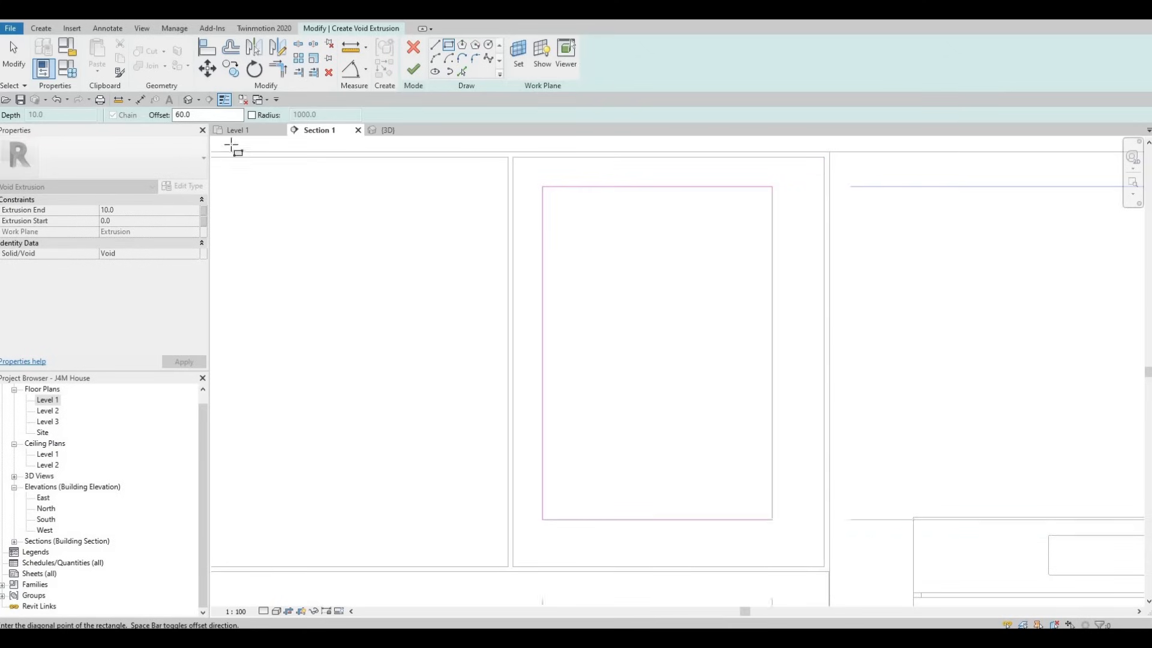
Step: Change the rectangle's offset to 100 mm and finish it at the end door's lower-right corner
left_click_drag(195, 115, 103, 113)
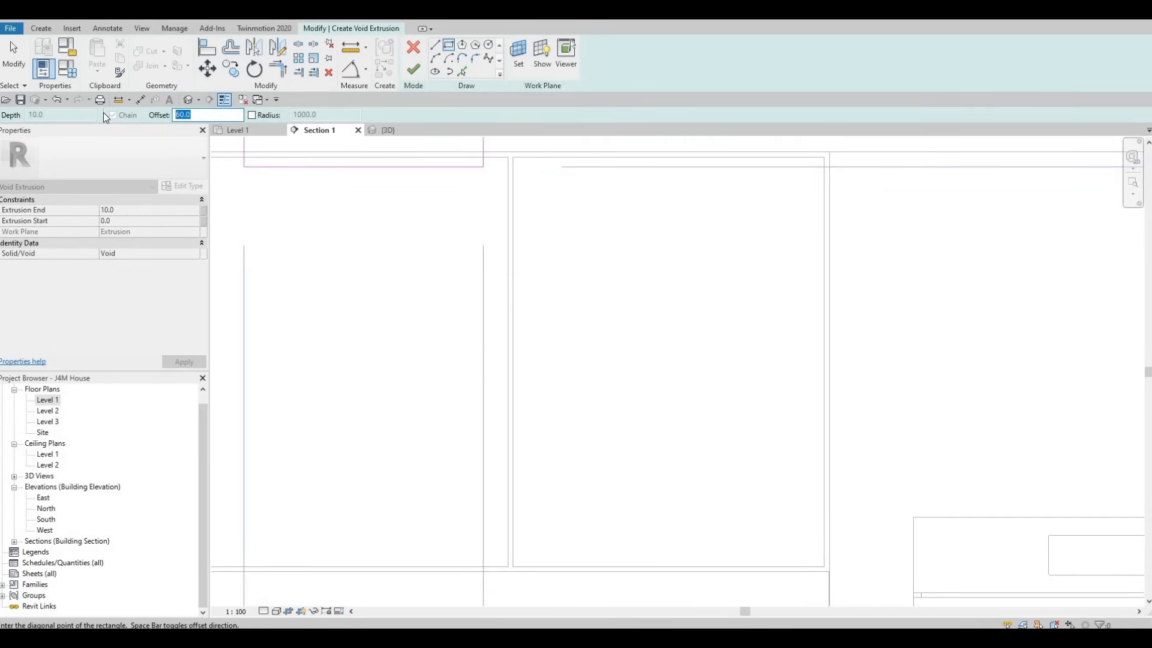
type("100")
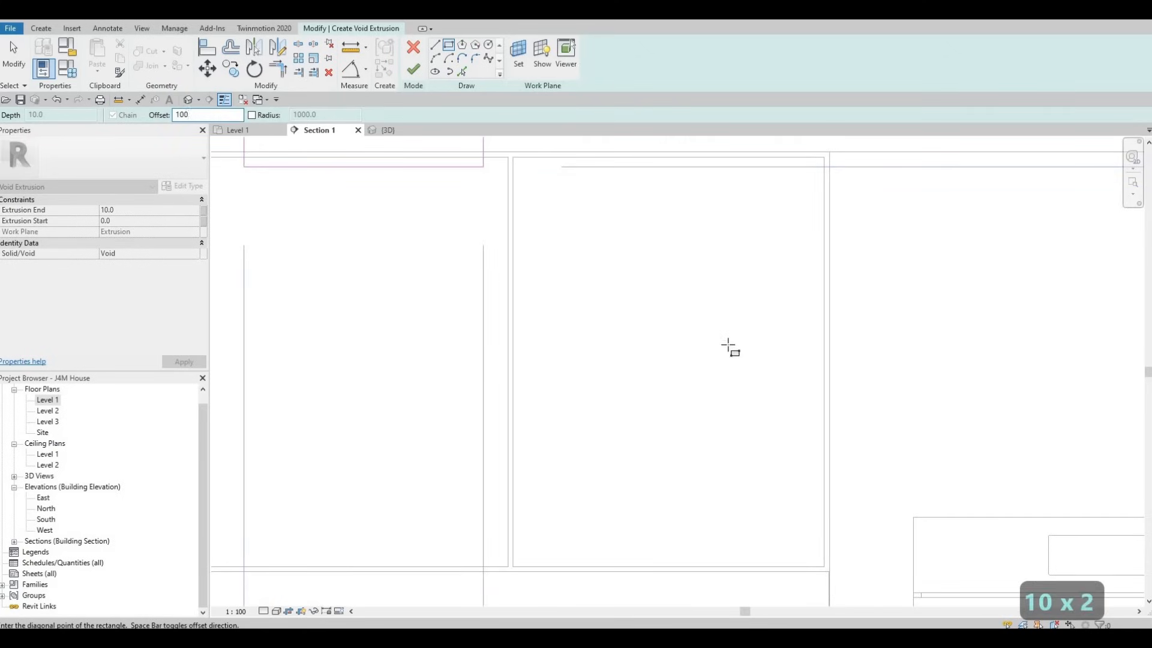
left_click(827, 568)
scroll(786, 430, "down", 2)
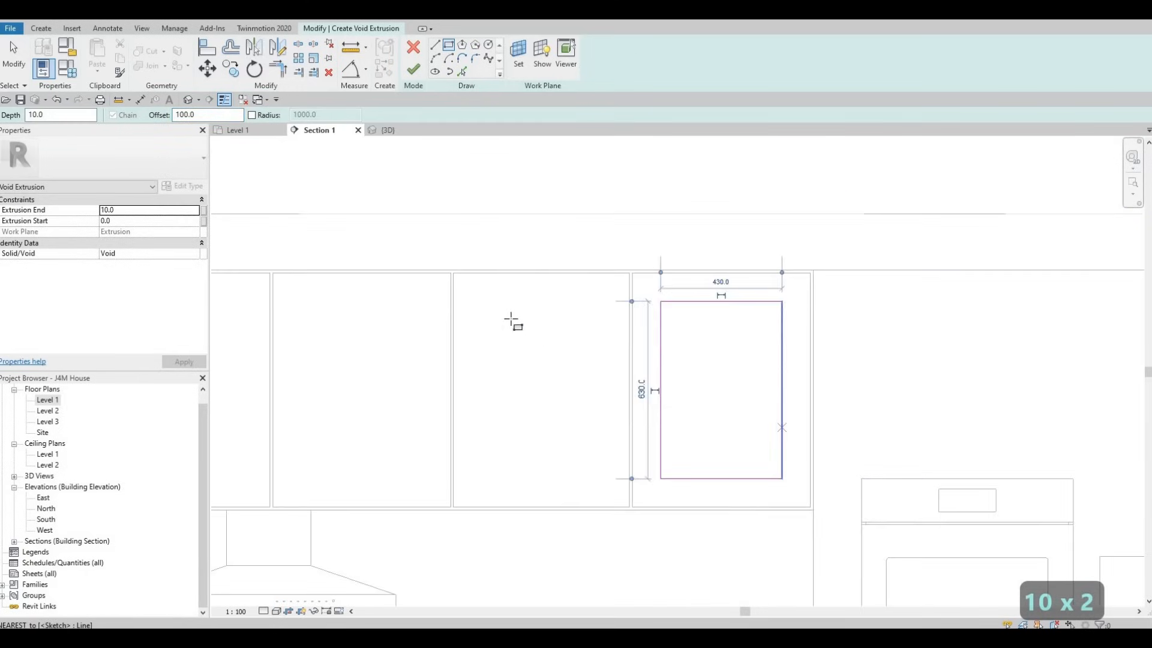
key("Escape")
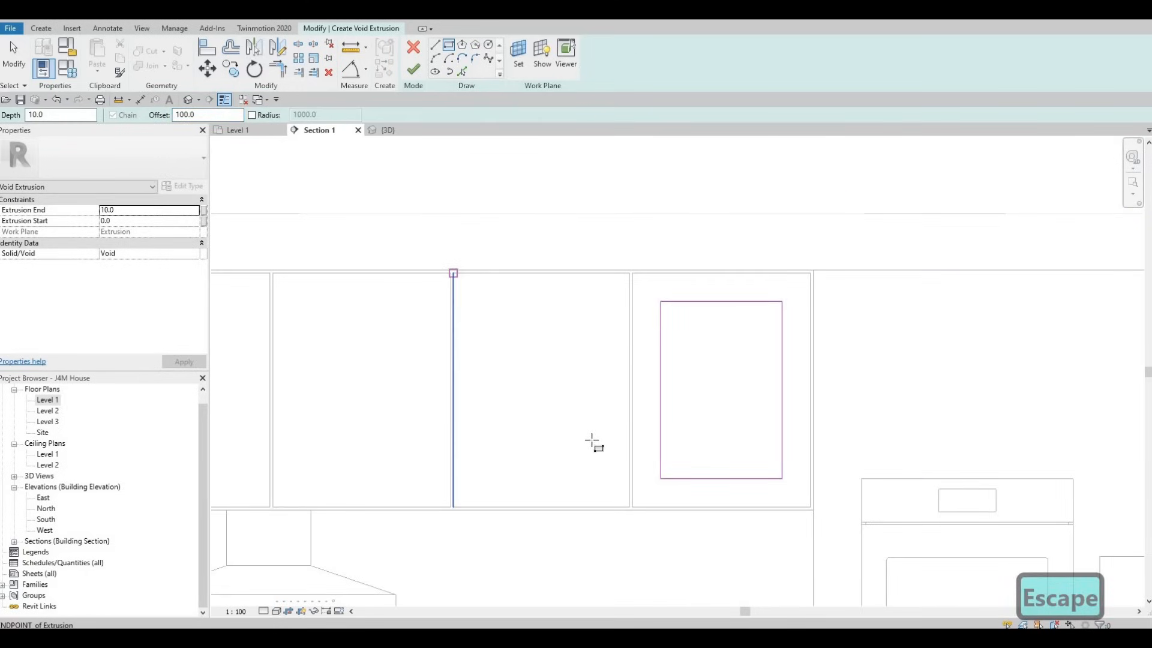
Step: Sketch rectangles inset 100 mm inside the second and third doors from the oven end
left_click(453, 273)
scroll(604, 489, "up", 2)
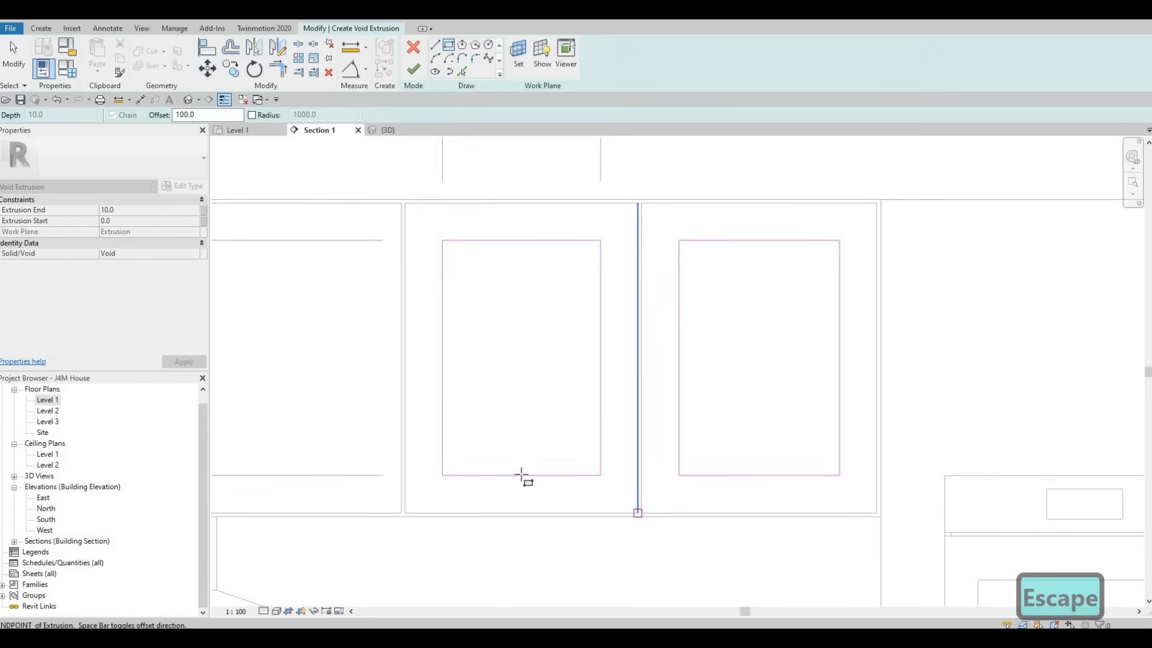
left_click(522, 475)
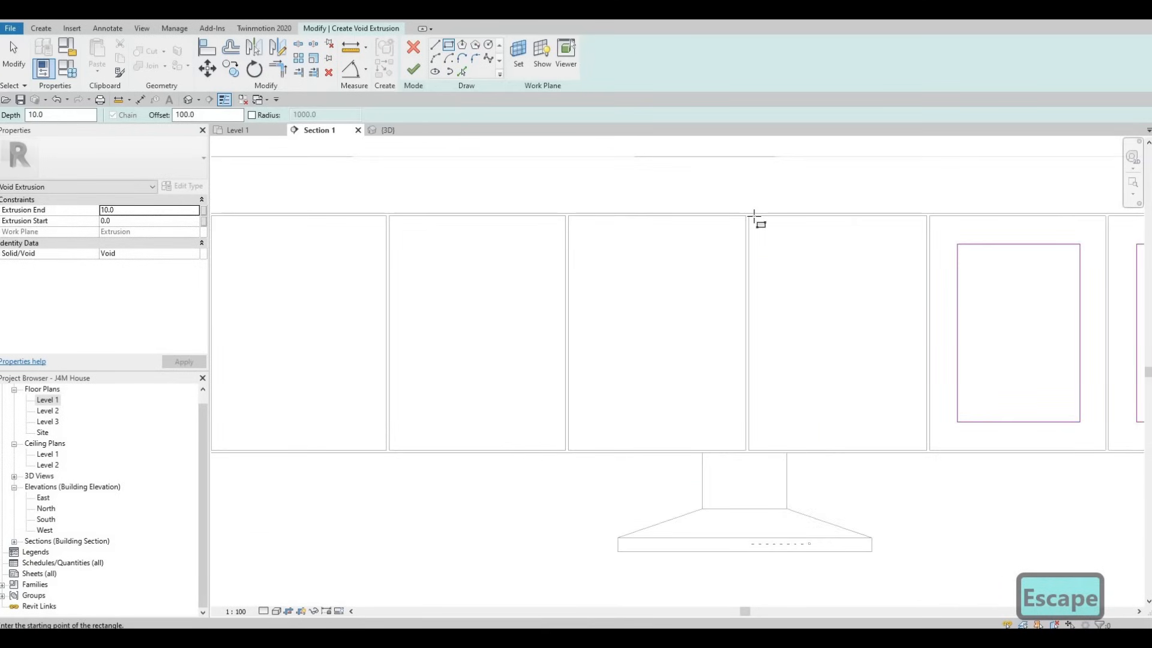
left_click(754, 217)
scroll(944, 471, "up", 3)
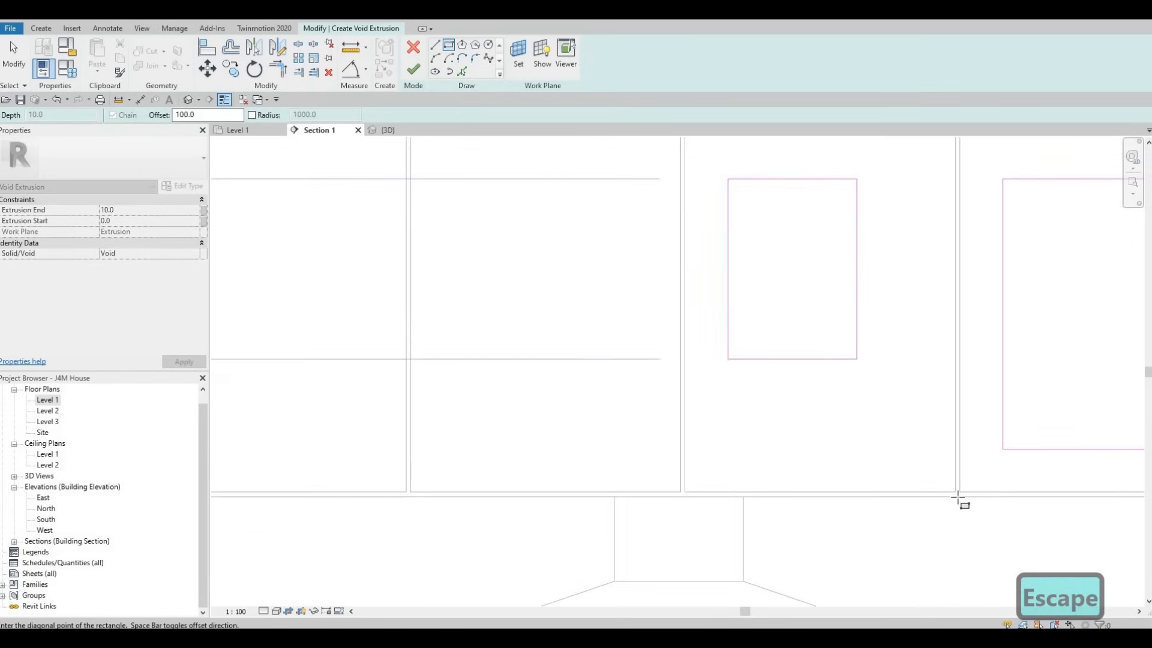
left_click(959, 498)
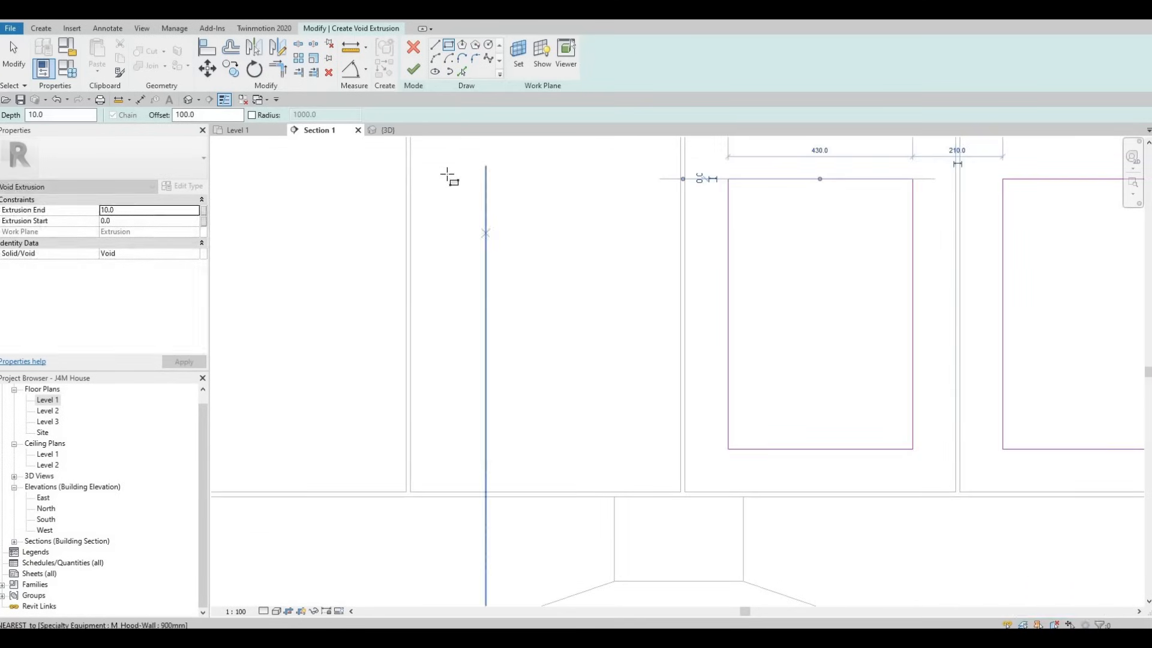
Step: Try to sketch a 100 mm inset rectangle inside the fourth door from the oven end
scroll(483, 230, "down", 3)
left_click(434, 168)
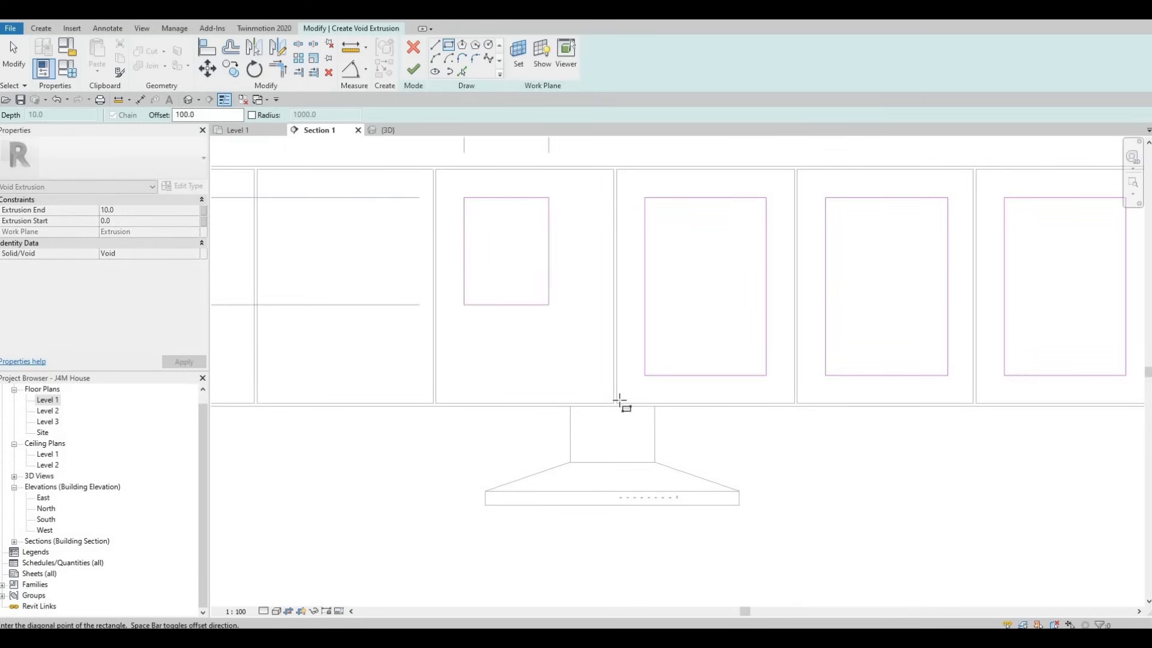
left_click(613, 403)
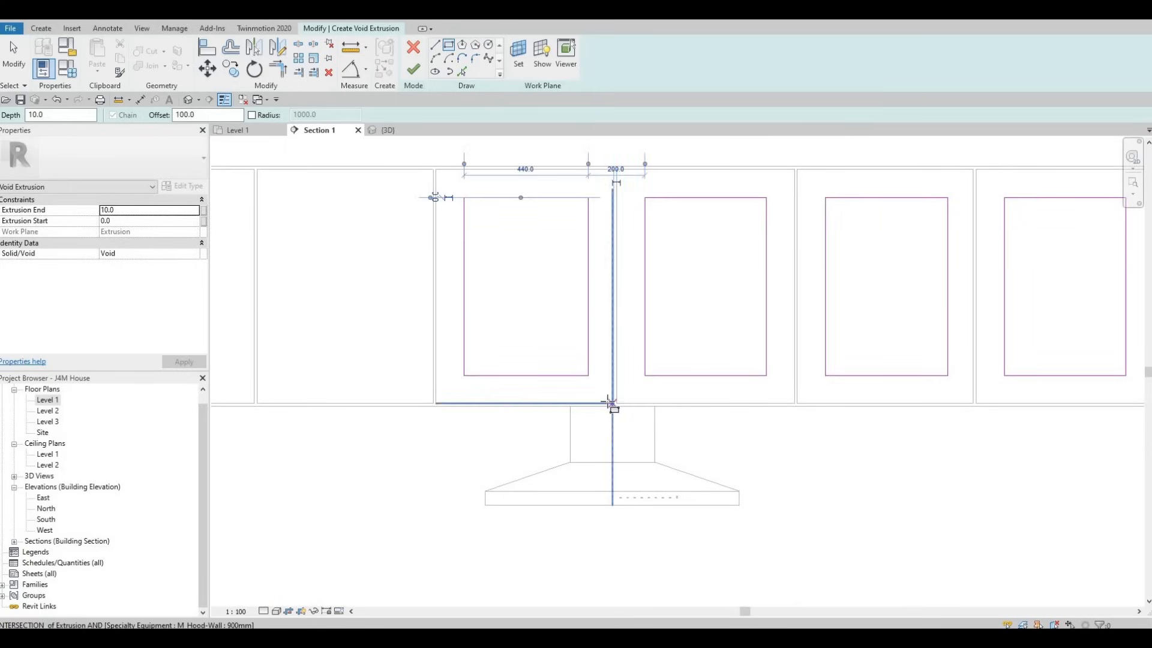
key("ctrl+z")
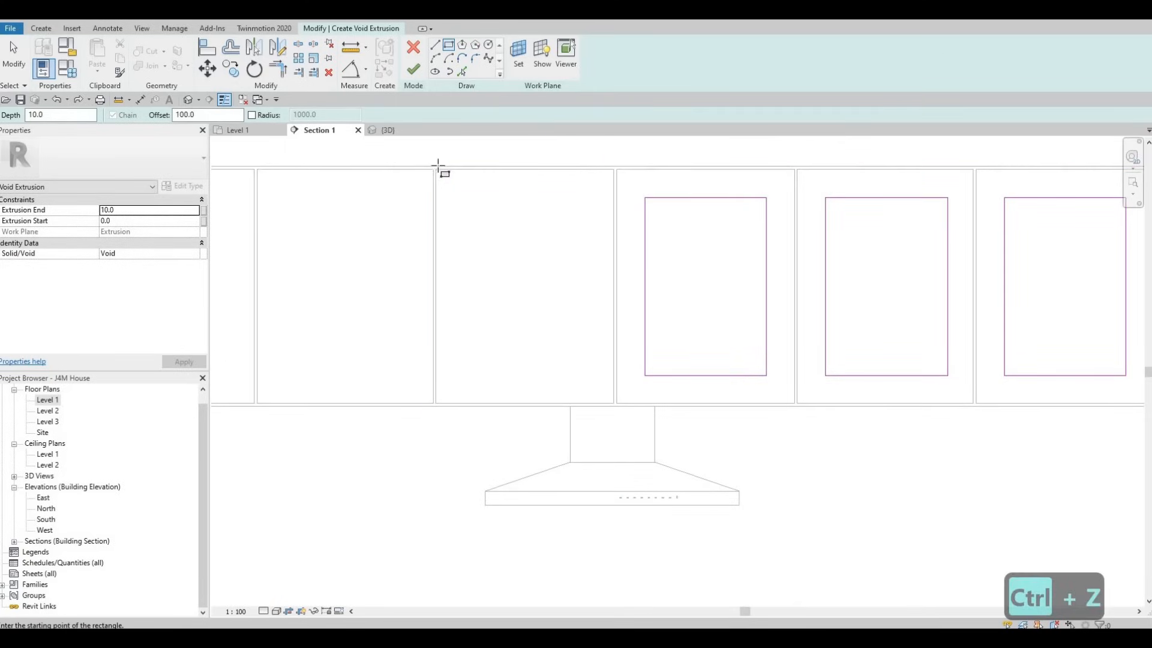
Step: Redraw the fourth door's rectangle, inset 100 mm and snapped to the door's opposite corners
left_click(436, 169)
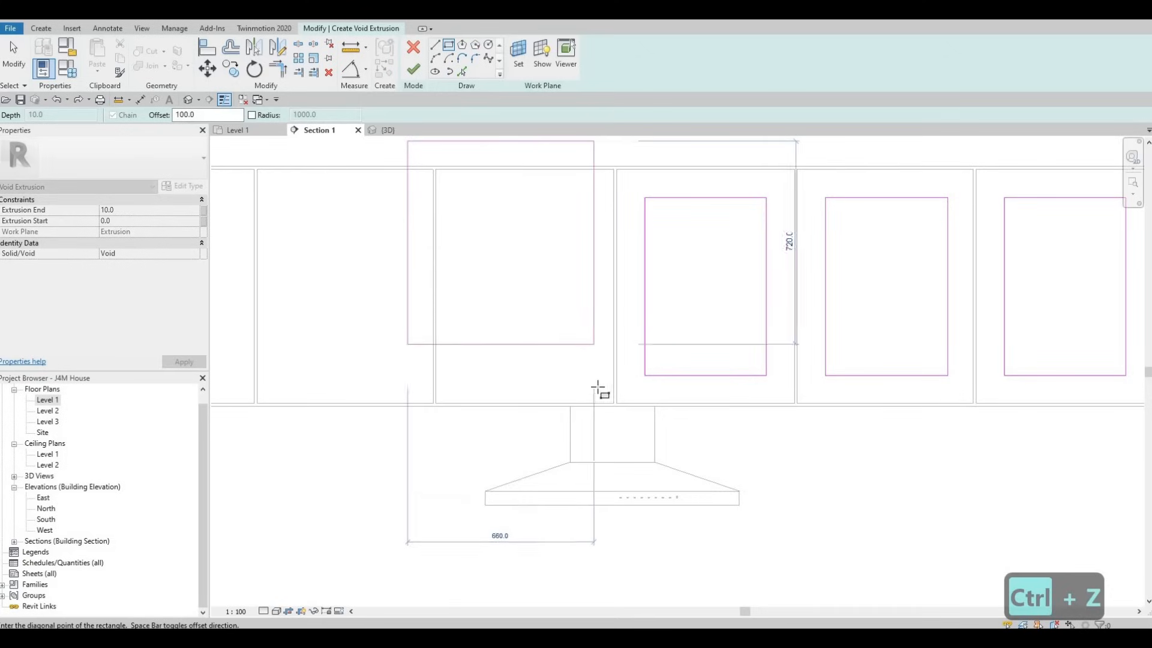
scroll(630, 423, "up", 3)
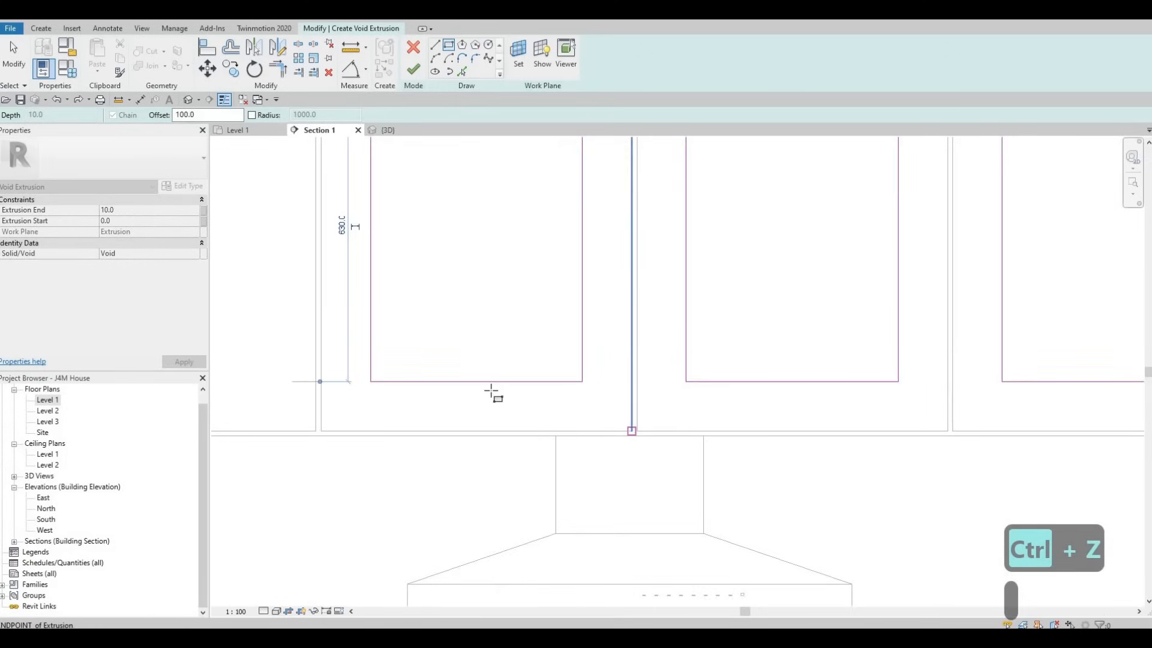
scroll(622, 408, "down", 4)
middle_click_drag(704, 373, 912, 373)
scroll(548, 250, "down", 1)
key("Escape")
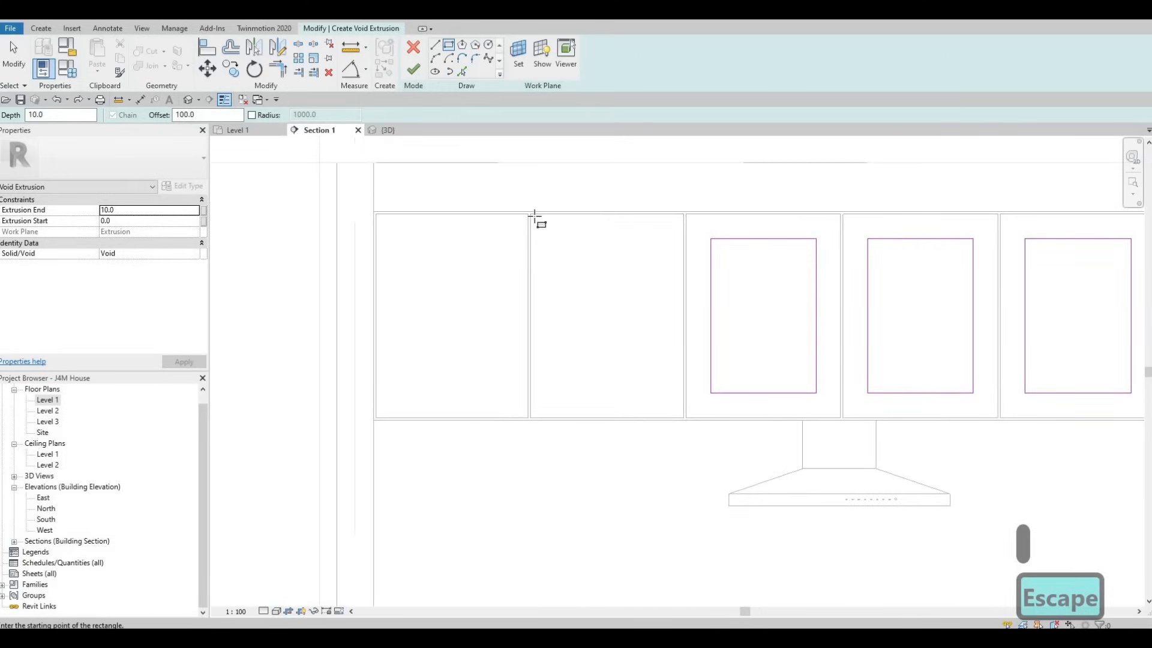
Step: Sketch a rectangle inset 100 mm inside the fifth door from the oven end, using the door's opposite corners
left_click(534, 216)
scroll(708, 447, "up", 3)
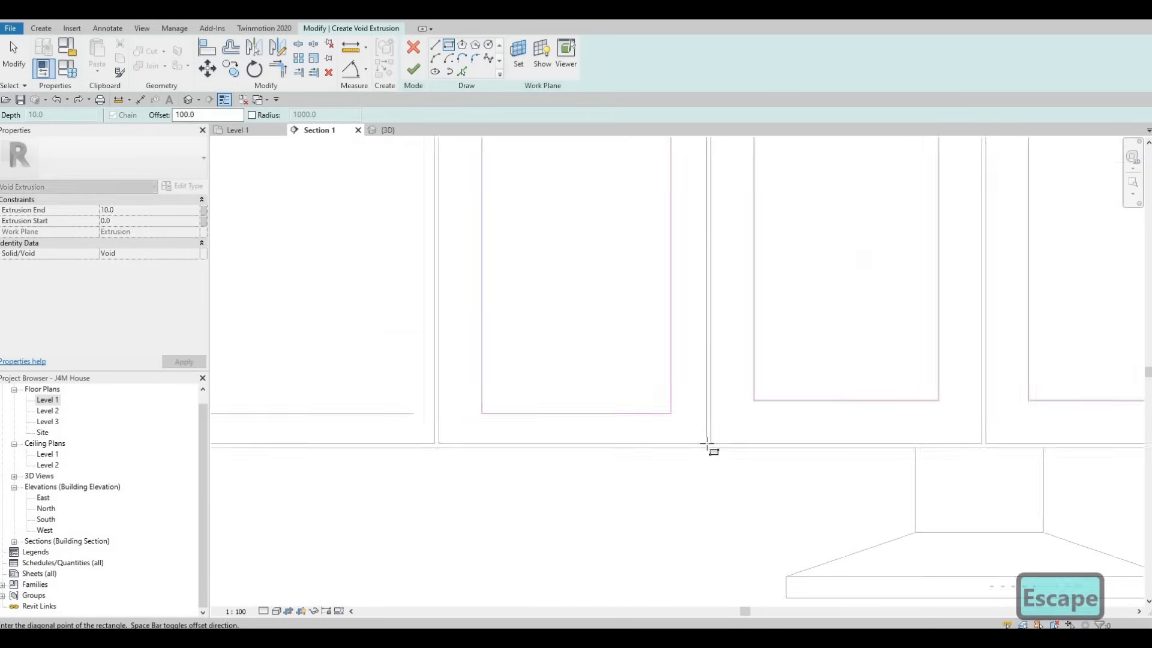
left_click(708, 447)
key("Escape")
scroll(491, 334, "down", 2)
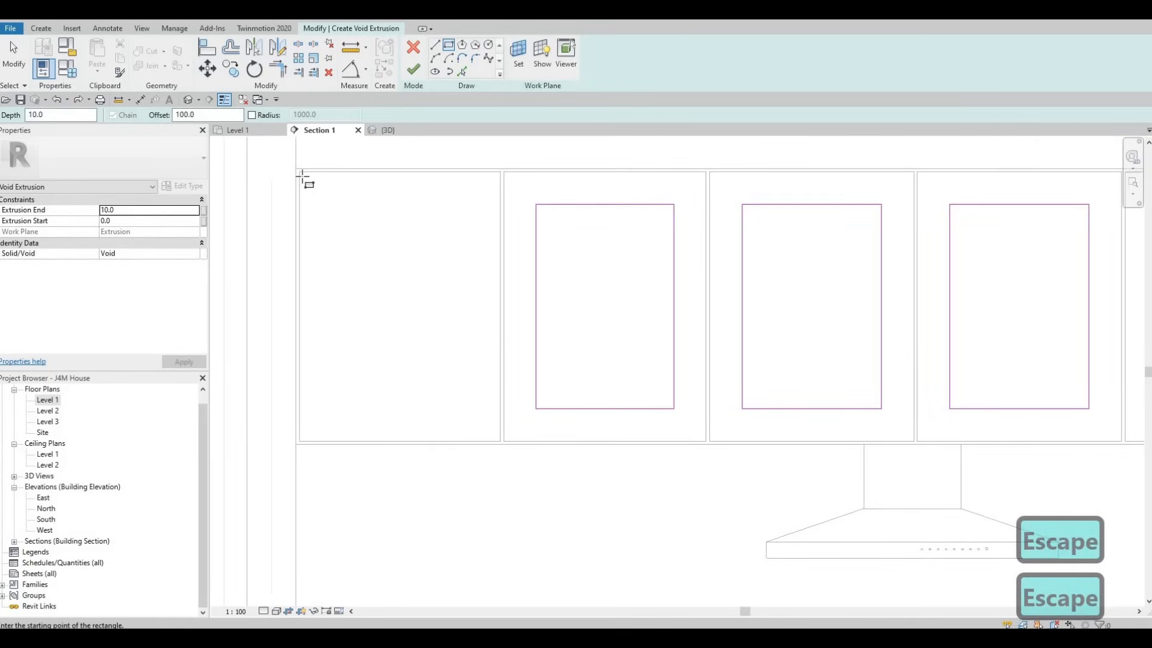
Step: Sketch a rectangle inset 100 mm inside the last door, farthest from the oven, using its opposite corners
left_click(302, 174)
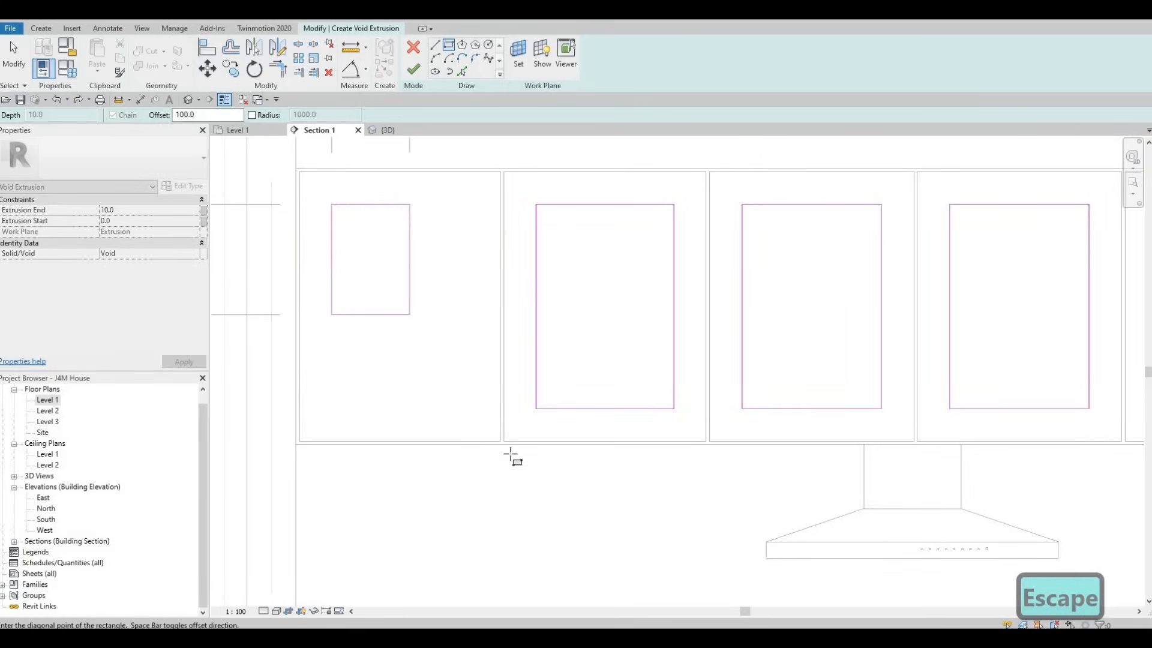
scroll(511, 458, "up", 2)
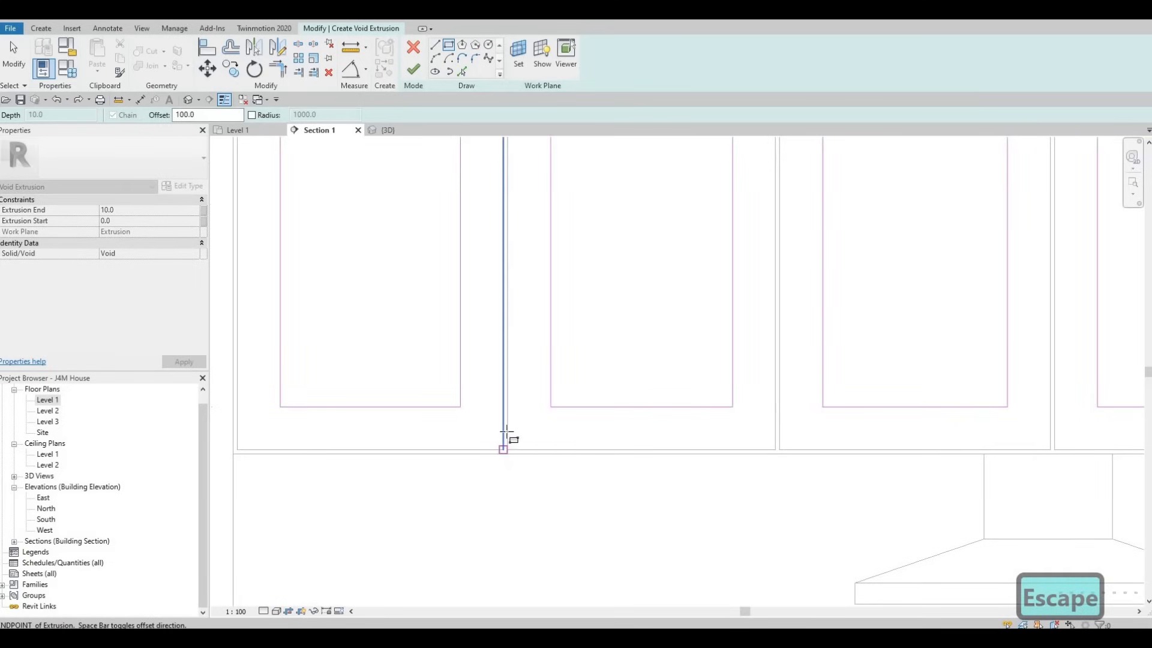
left_click(504, 448)
scroll(500, 408, "down", 1)
key("Escape")
scroll(483, 312, "down", 1)
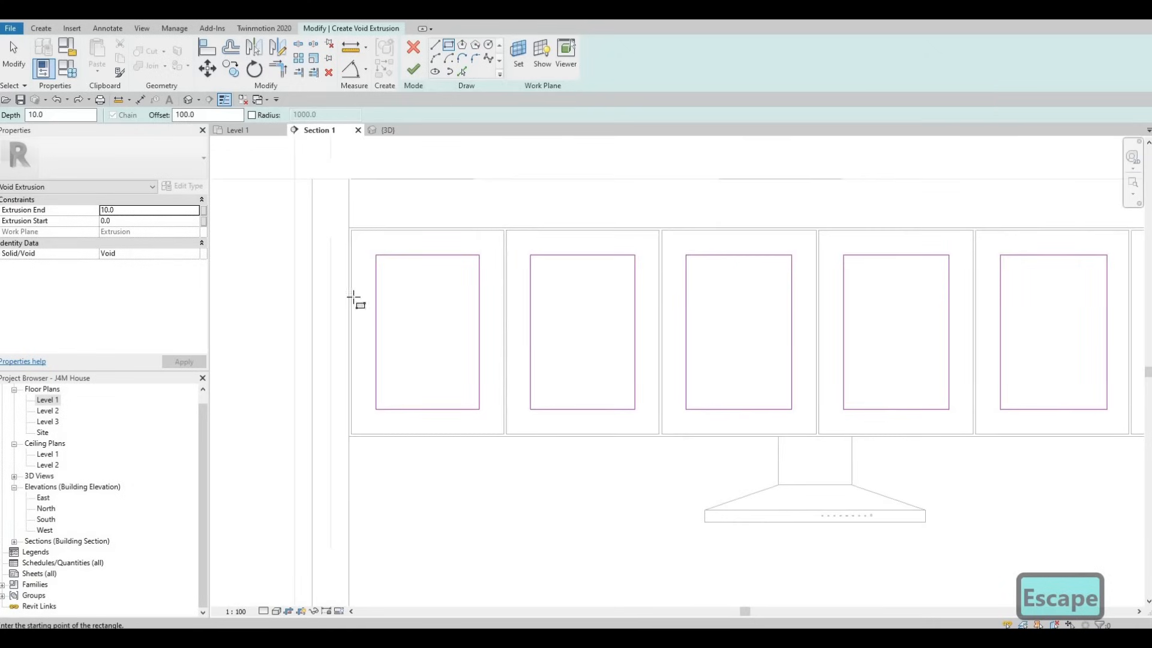
Step: Set the void's Extrusion End to -5 and finish the void extrusion sketch
left_click(142, 211)
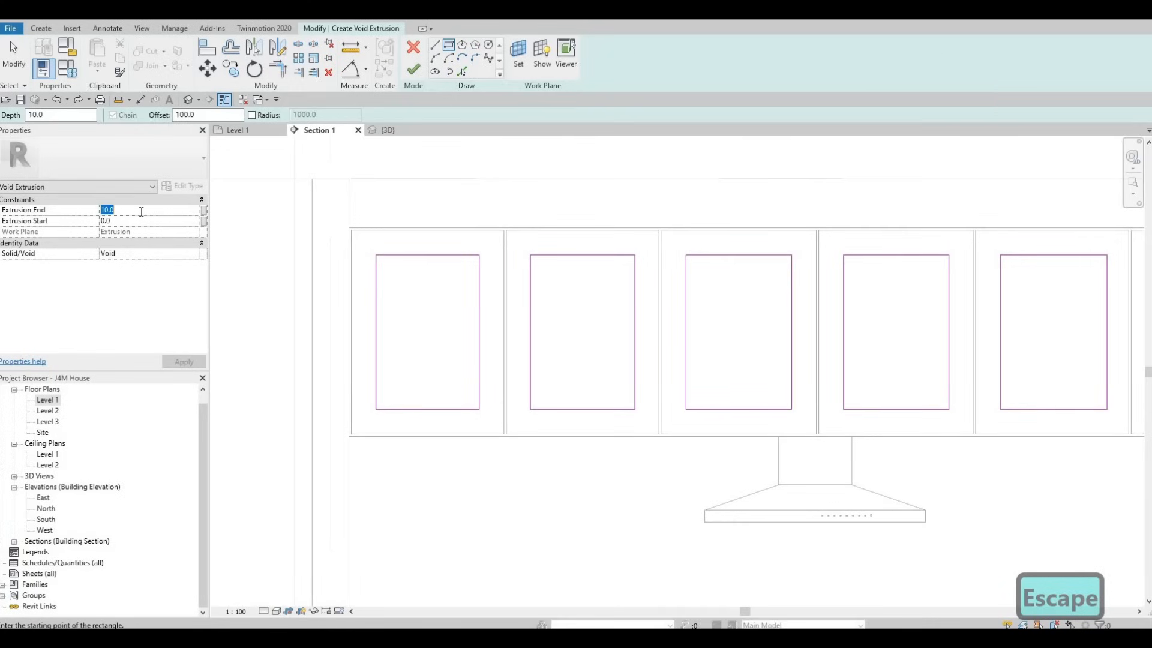
type("-5")
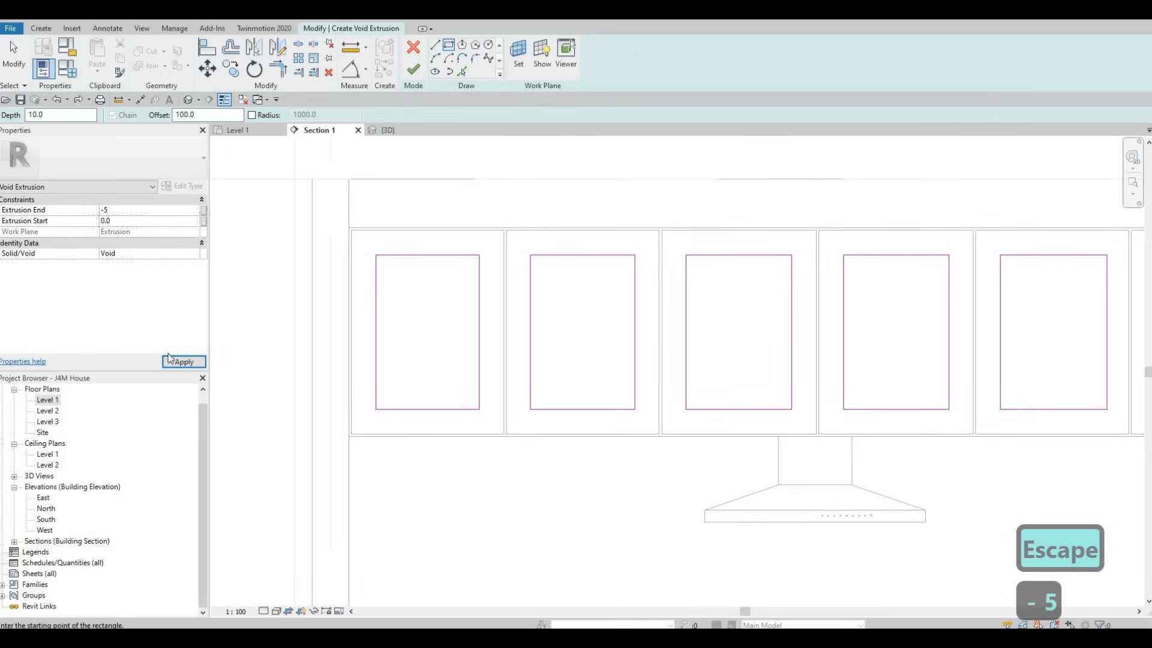
left_click(414, 71)
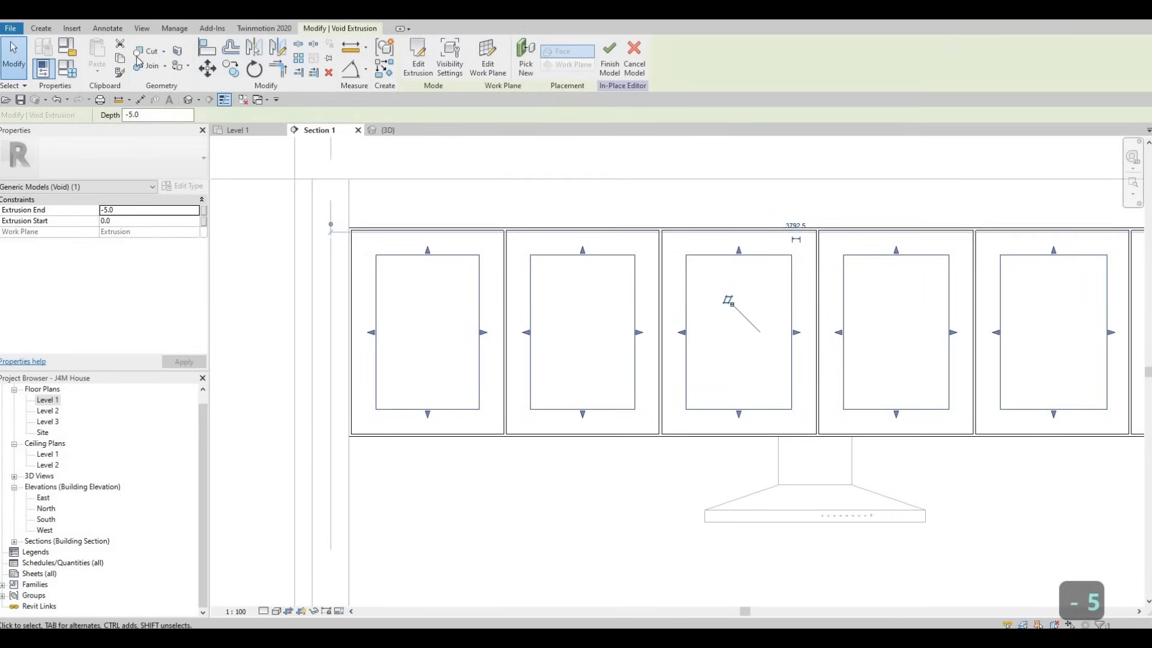
Step: Try to cut the cabinet doors with the void extrusion and finish the in-place model
left_click(144, 55)
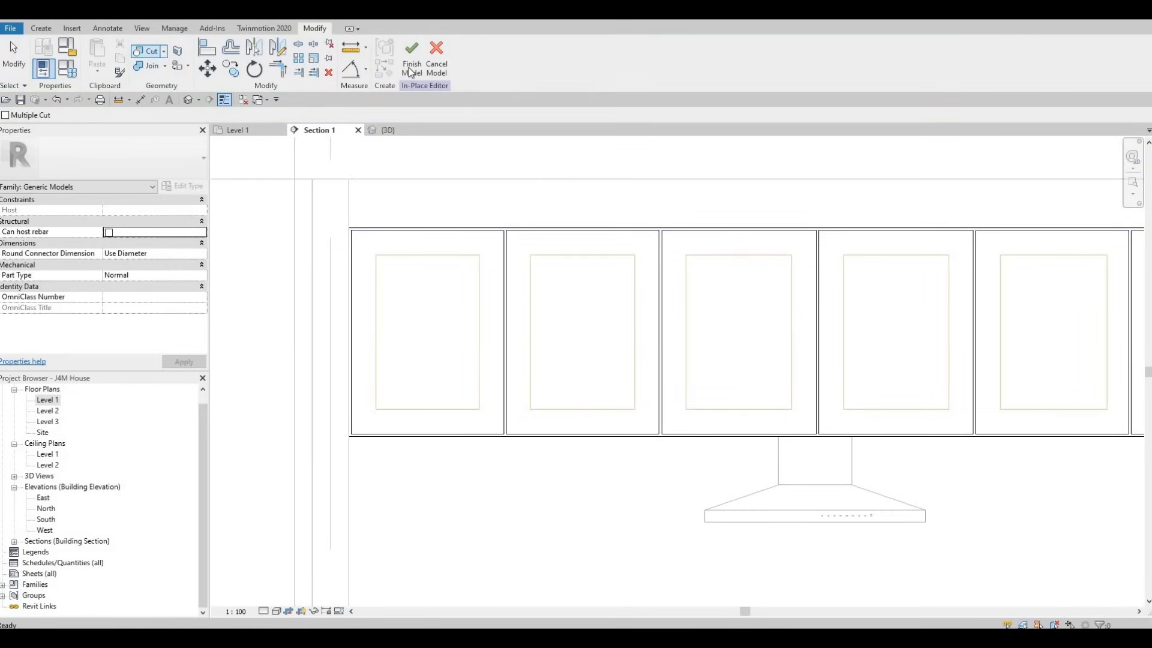
left_click(405, 256)
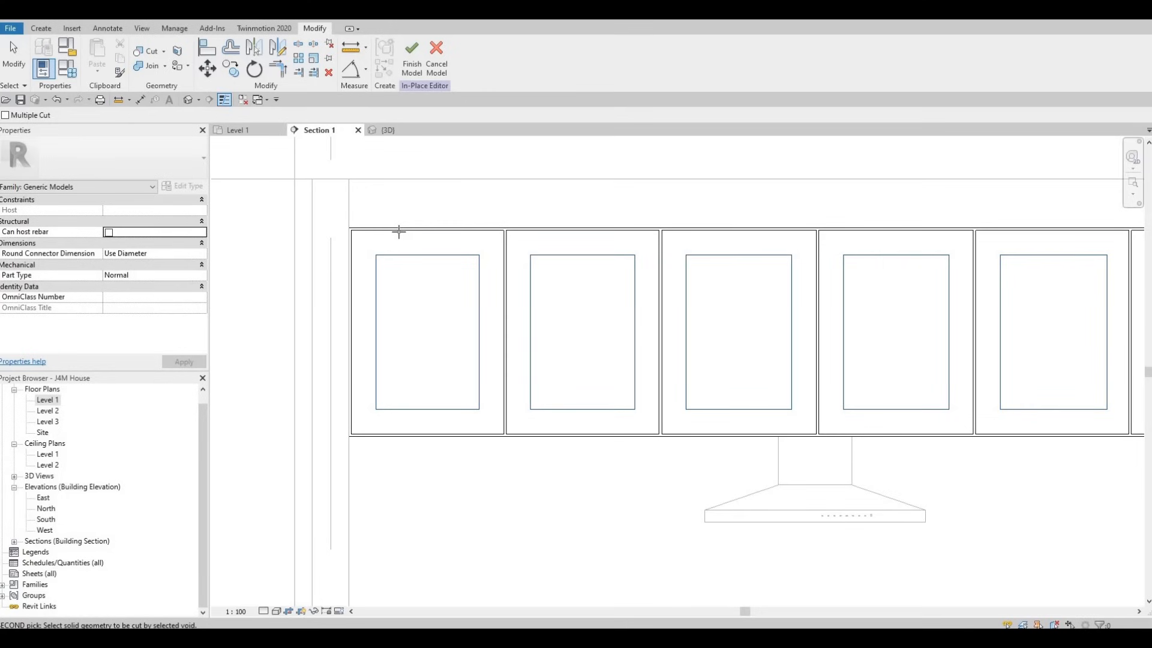
left_click(398, 232)
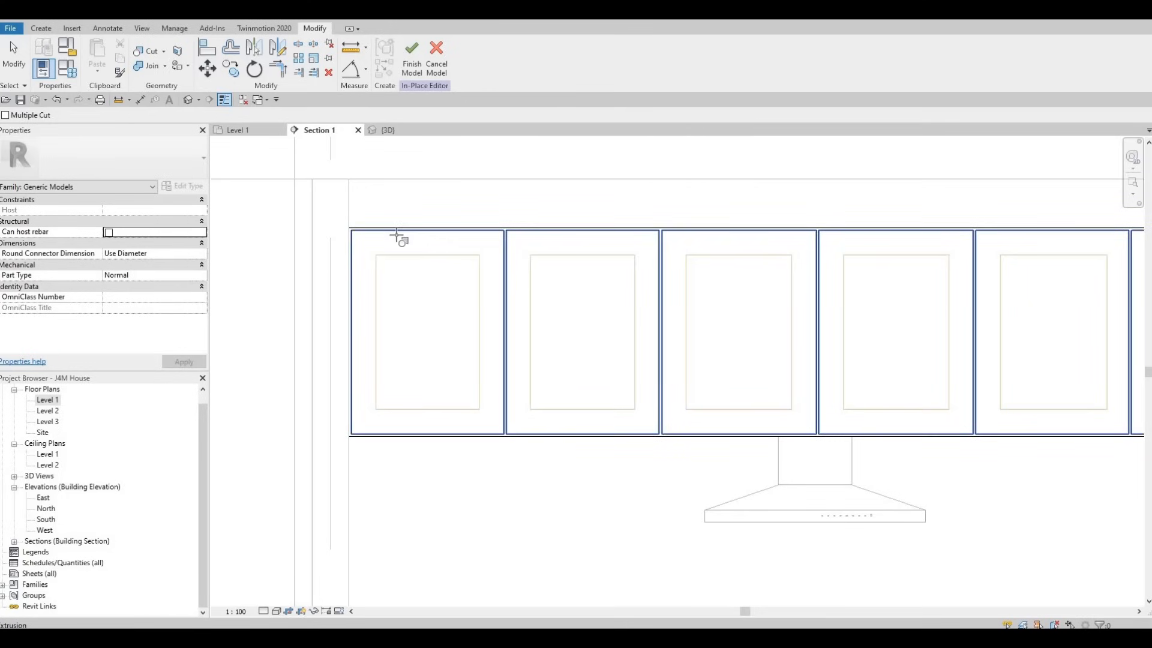
left_click(413, 59)
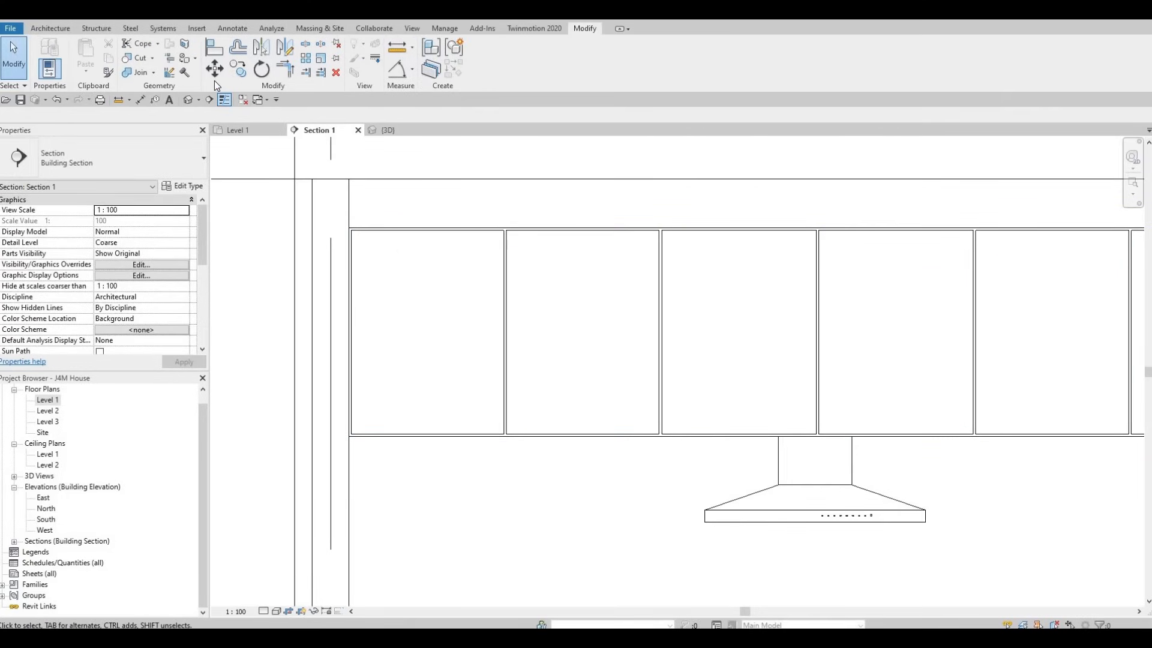
Step: Reopen the upper cabinets for in-place editing and try to cut the doors again, picking the door solid first
left_click(466, 235)
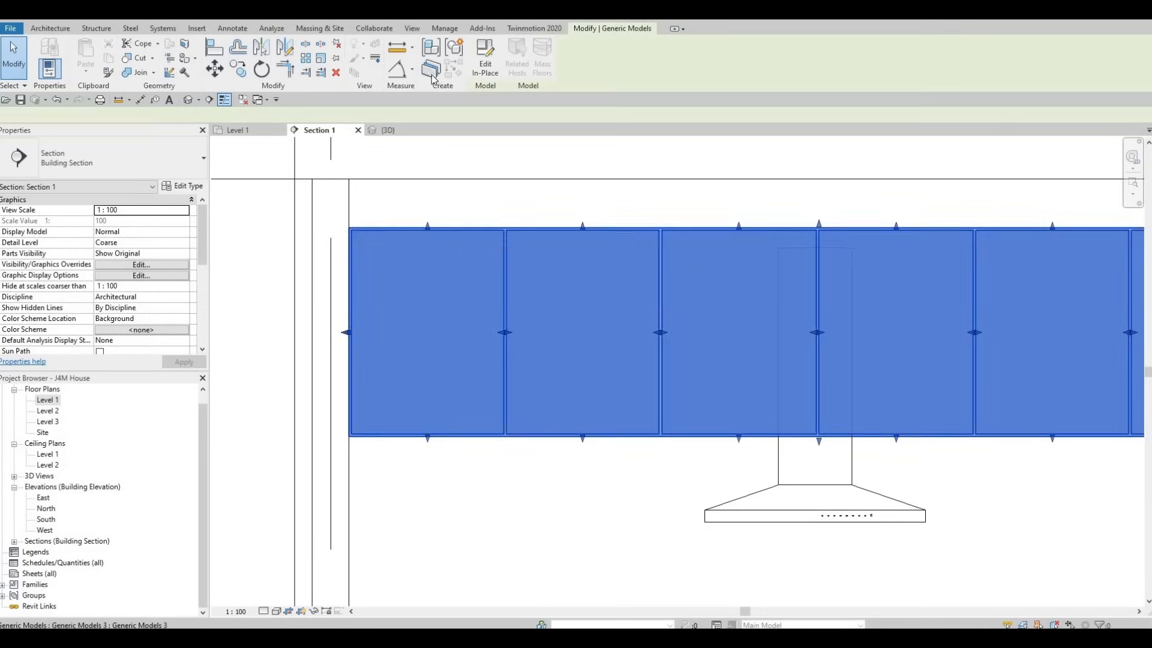
left_click(485, 60)
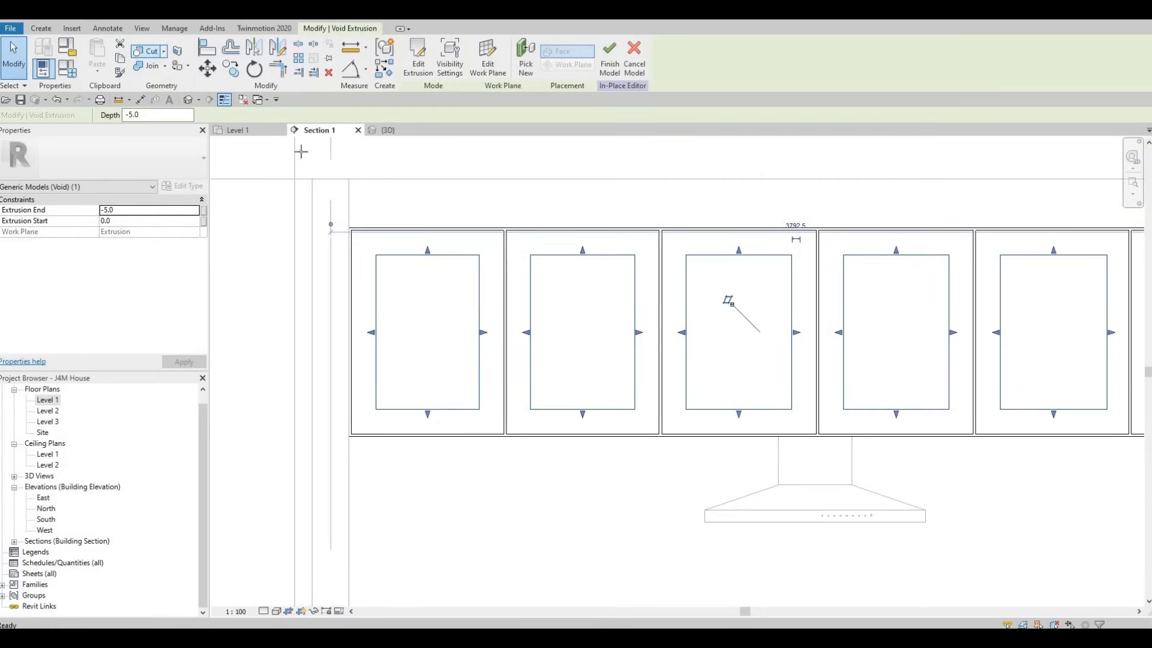
left_click(144, 51)
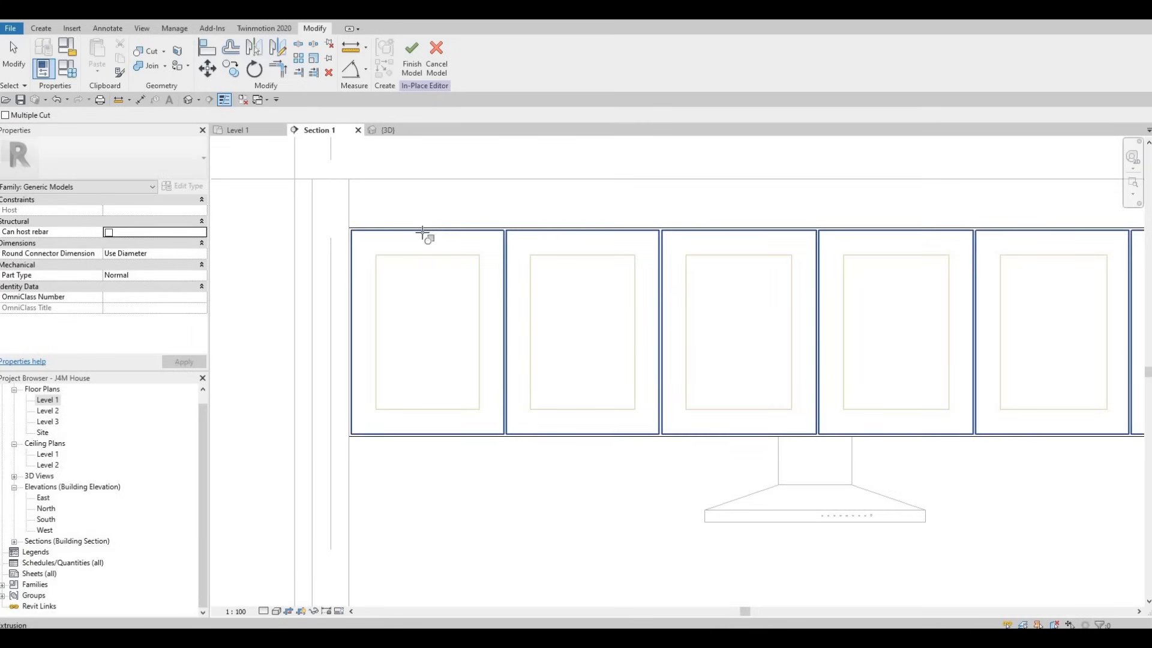
left_click(424, 235)
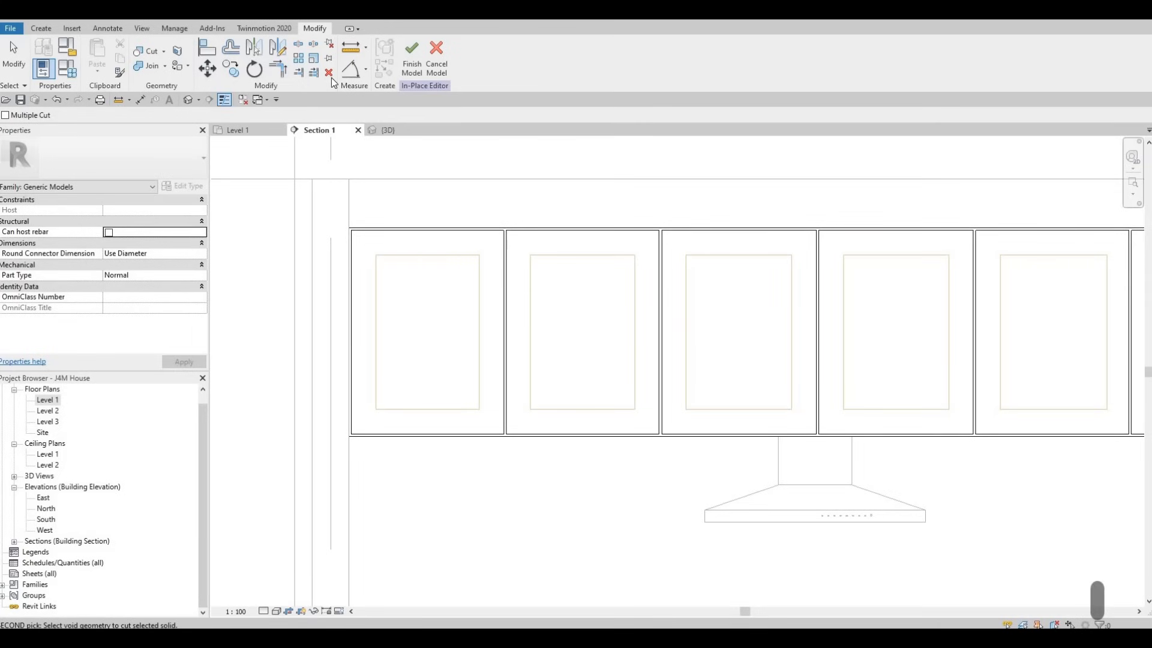
key("Escape")
Step: Open the 3D view and try to cut the doors there, picking the void extrusion first
left_click(388, 131)
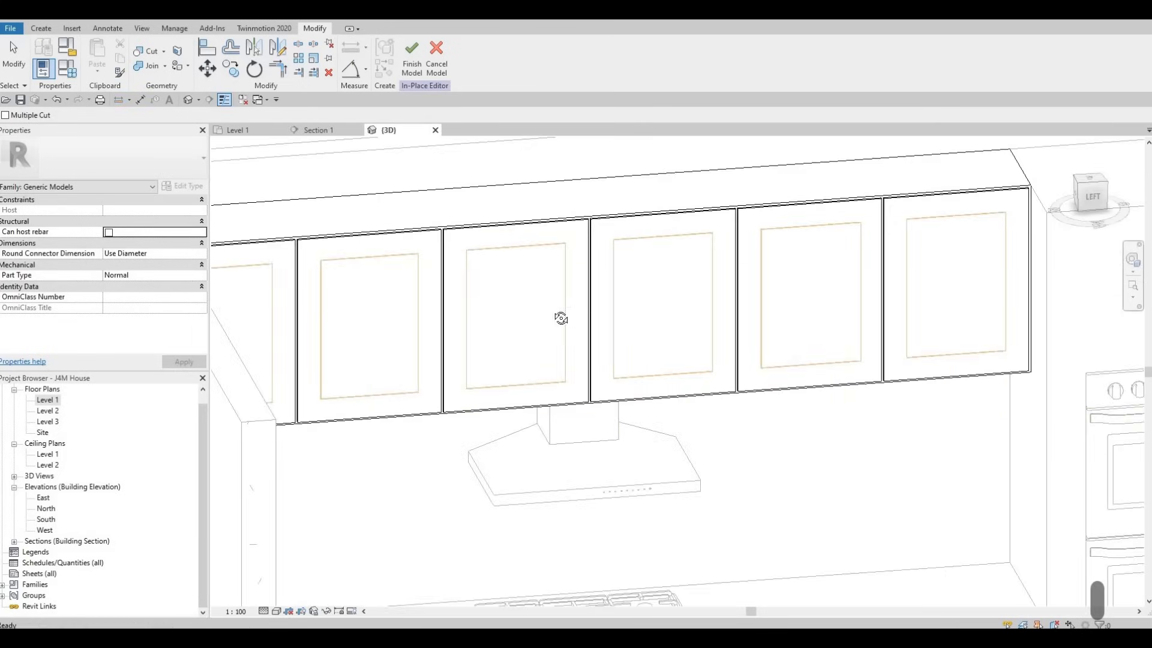
middle_click_drag(576, 274, 814, 354, "shift")
scroll(552, 268, "up", 5)
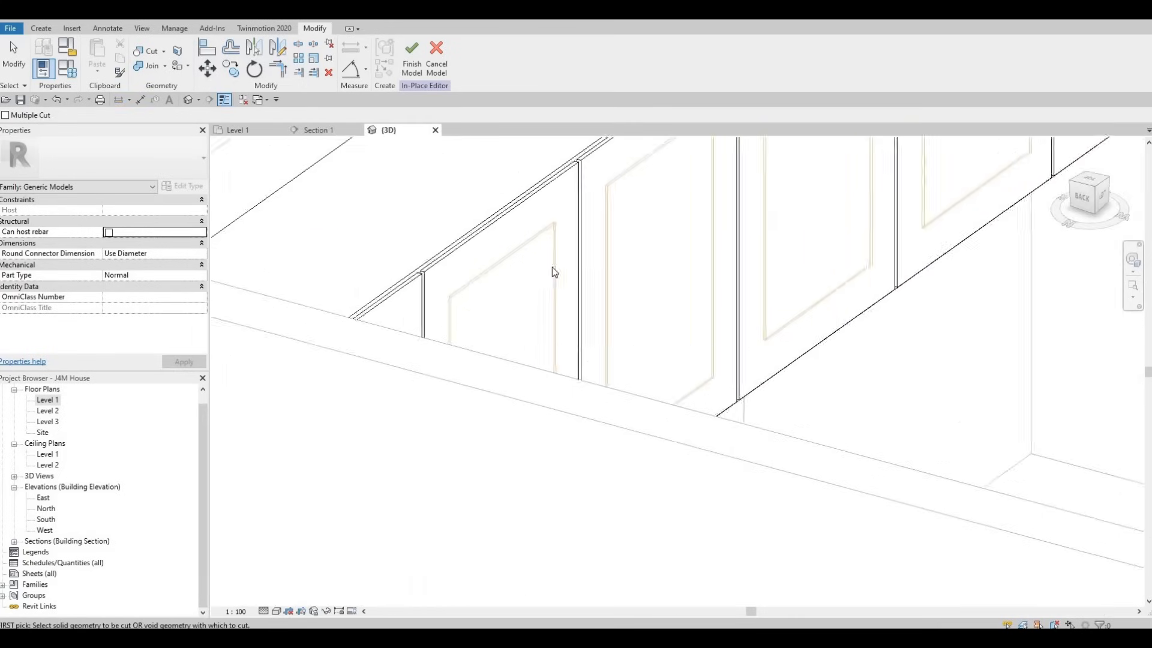
key("Escape")
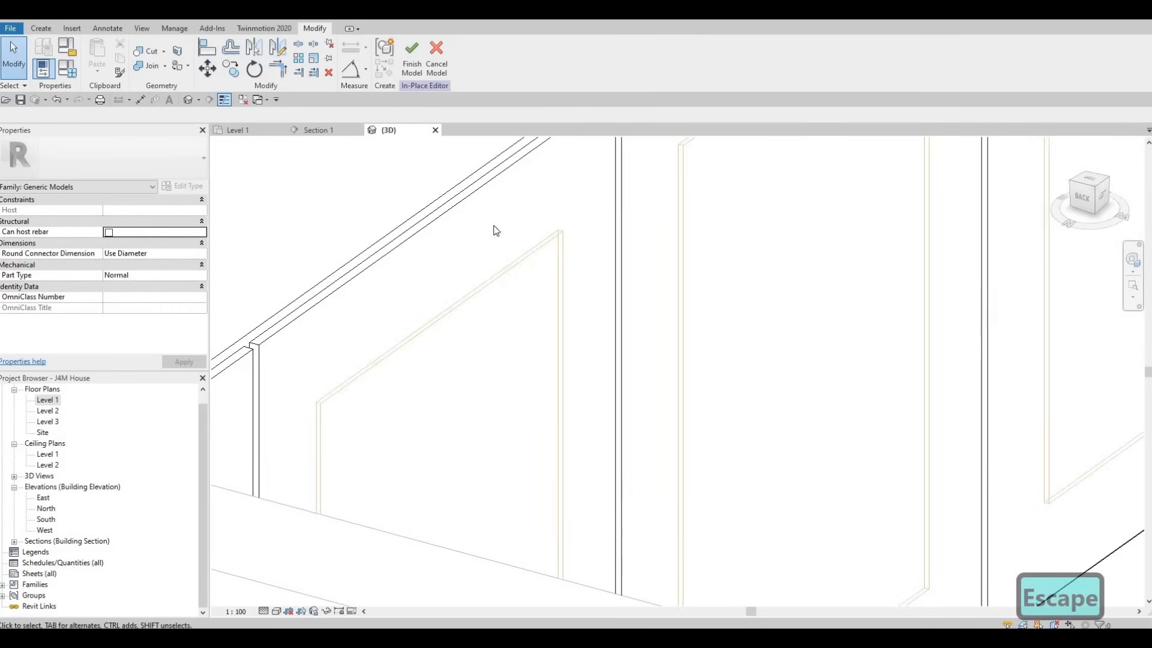
left_click(147, 51)
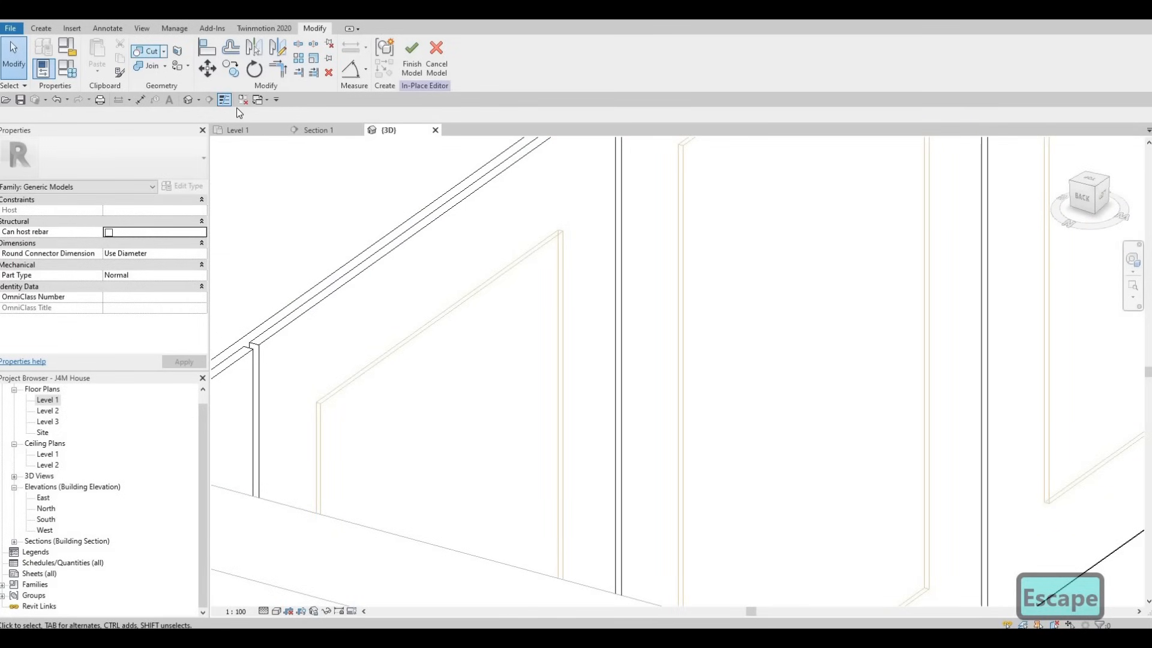
left_click(534, 249)
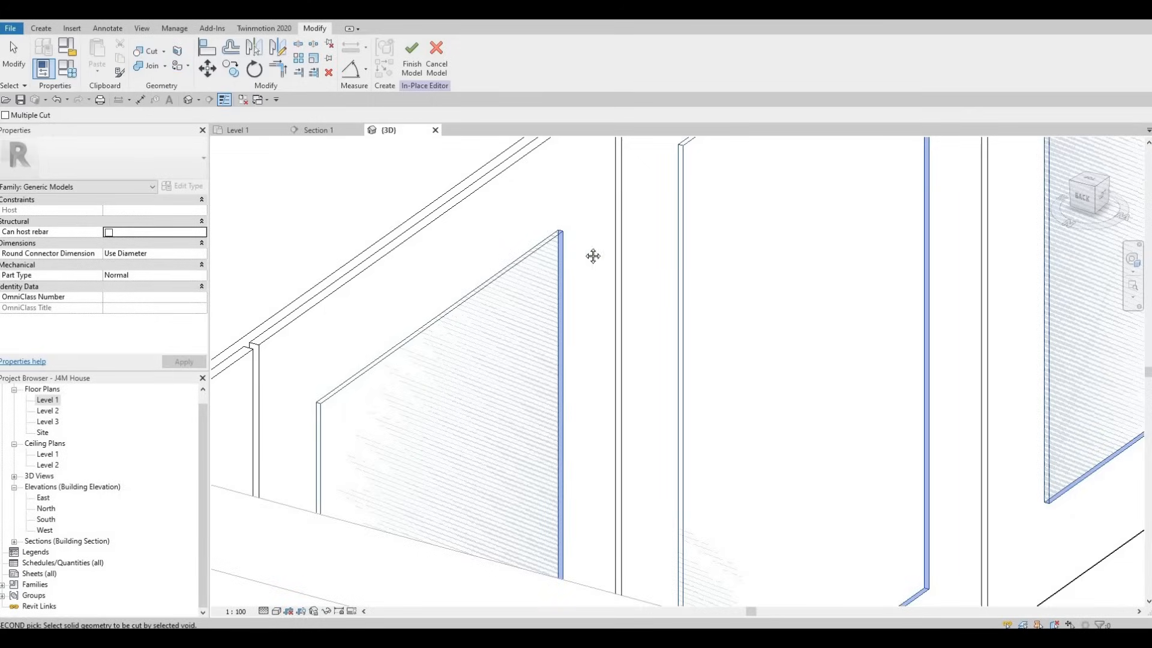
scroll(592, 256, "down", 4)
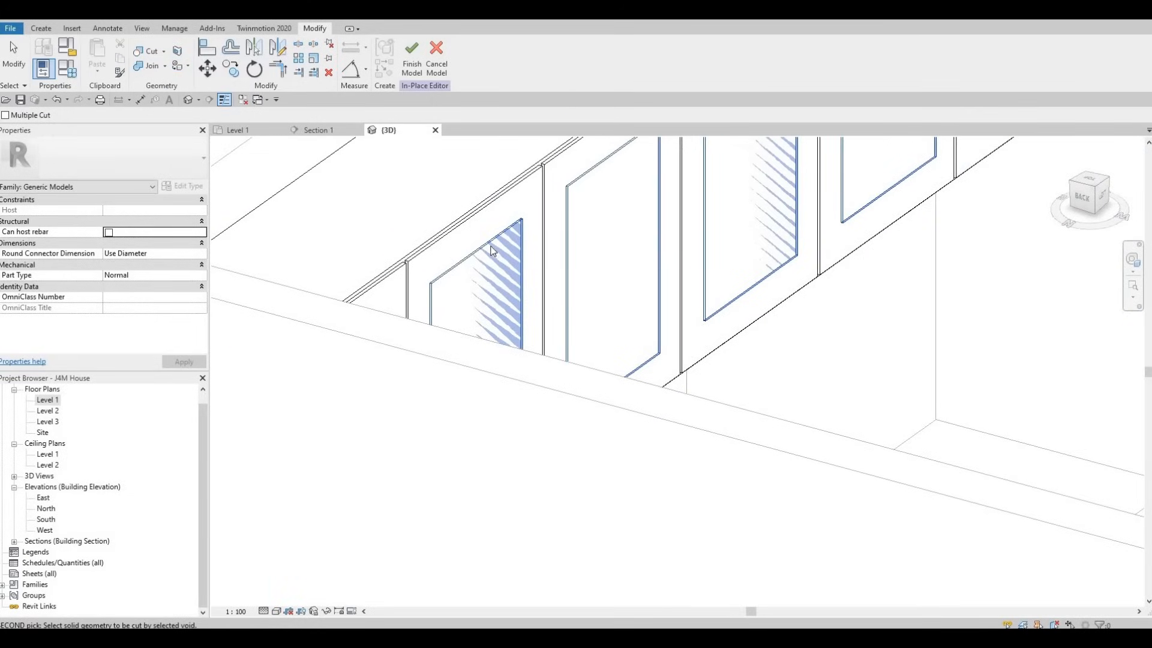
key("Escape")
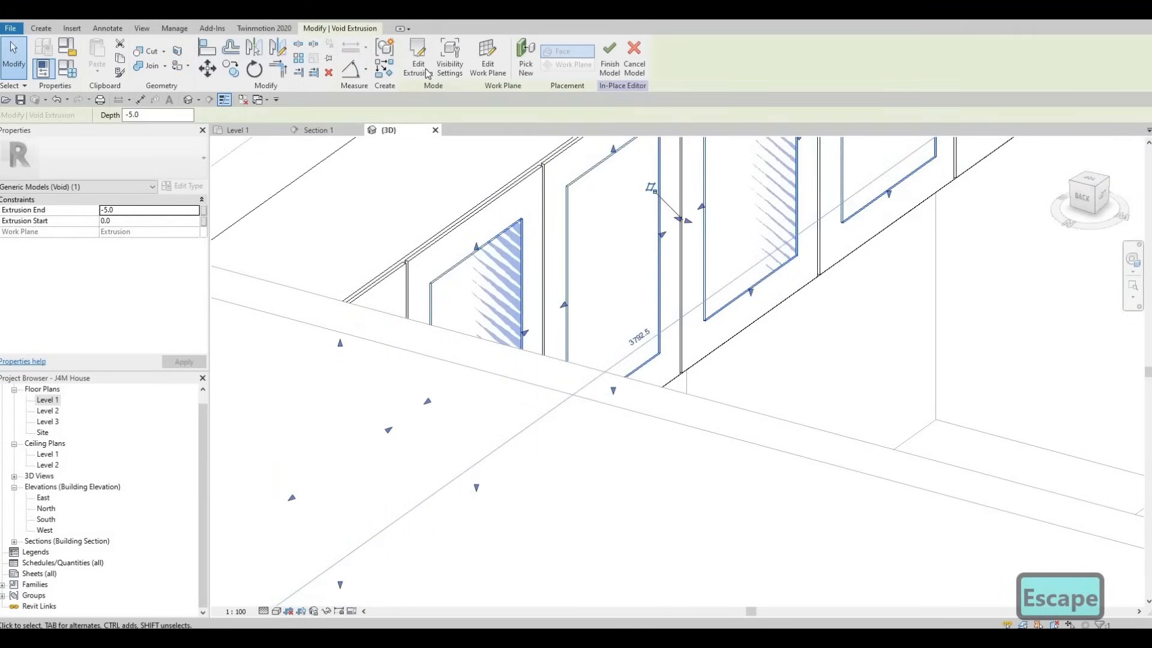
Step: Edit the void extrusion to give it an Extrusion Start of 5, and finish the in-place upper cabinet model
left_click(428, 71)
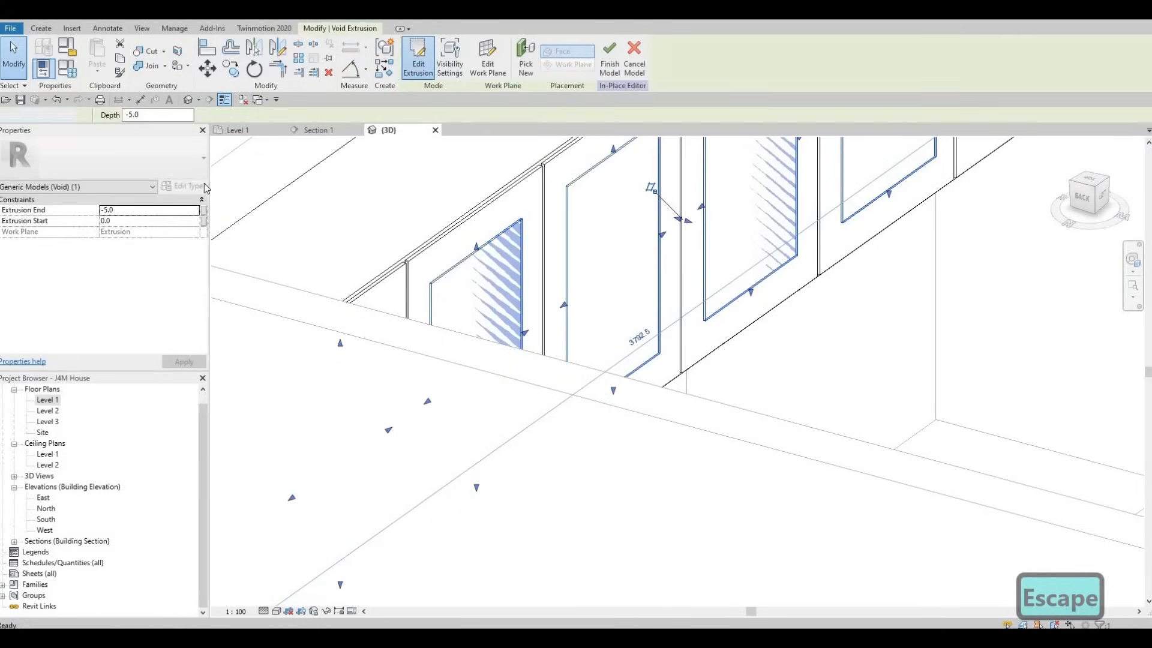
left_click(126, 210)
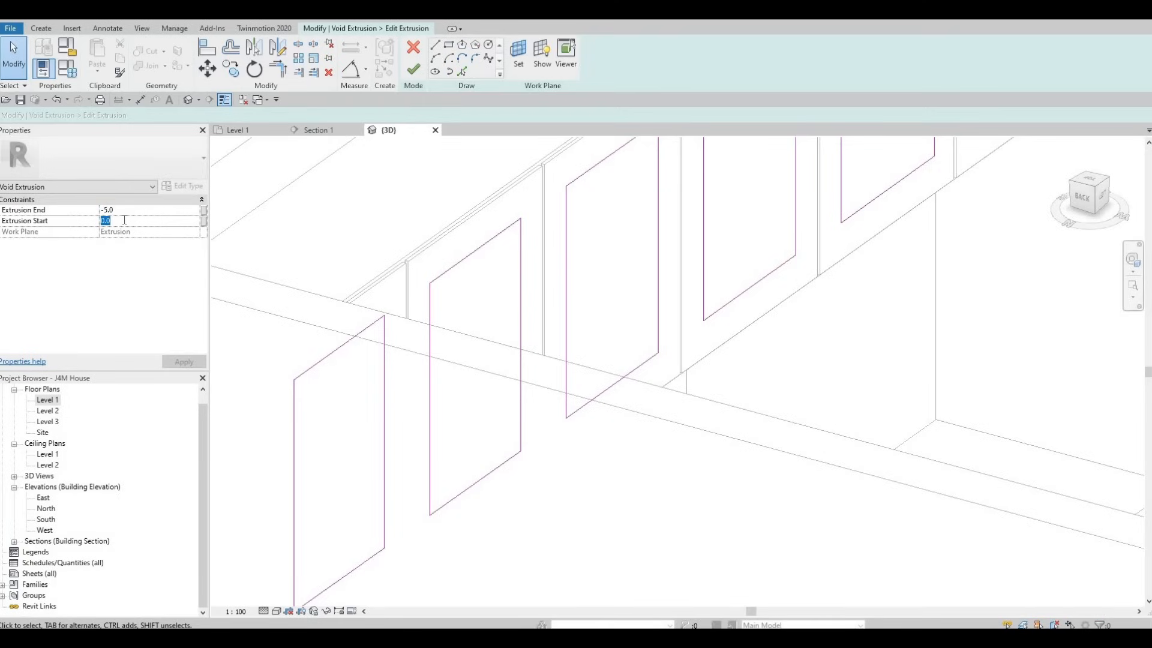
type("5")
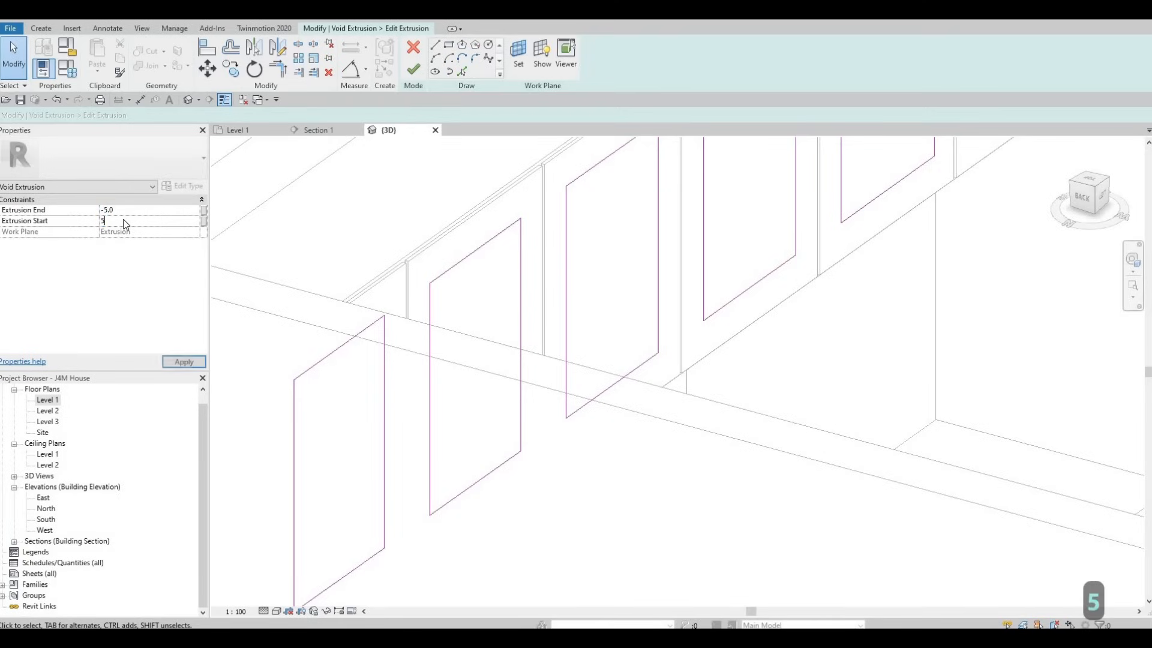
key("Return")
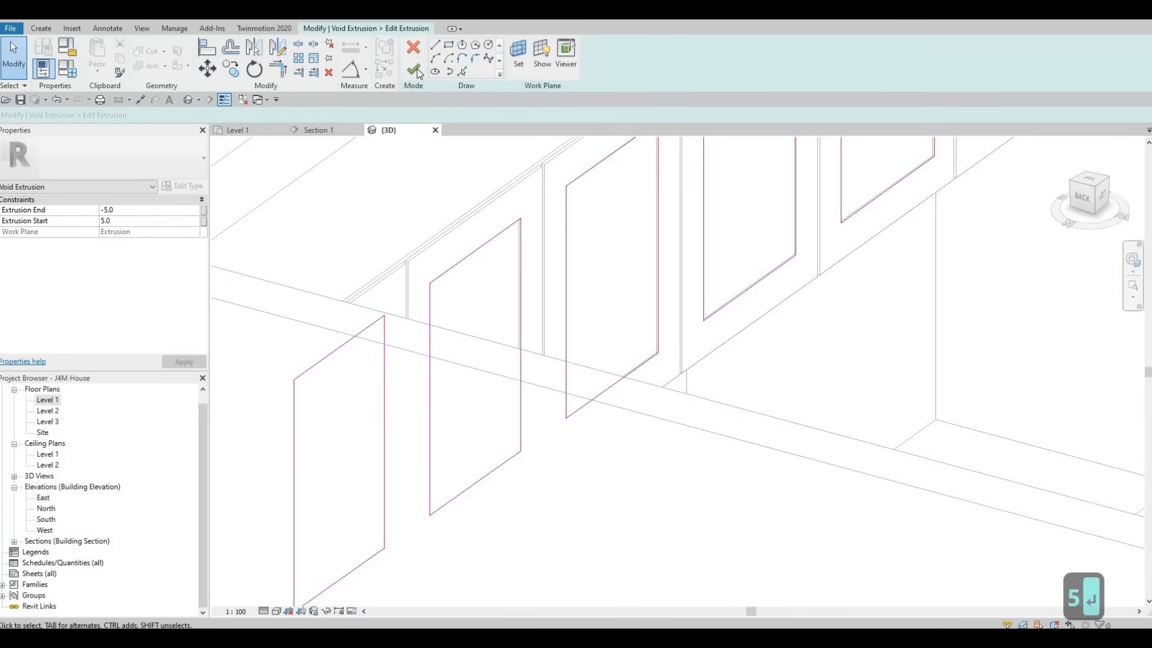
left_click(414, 71)
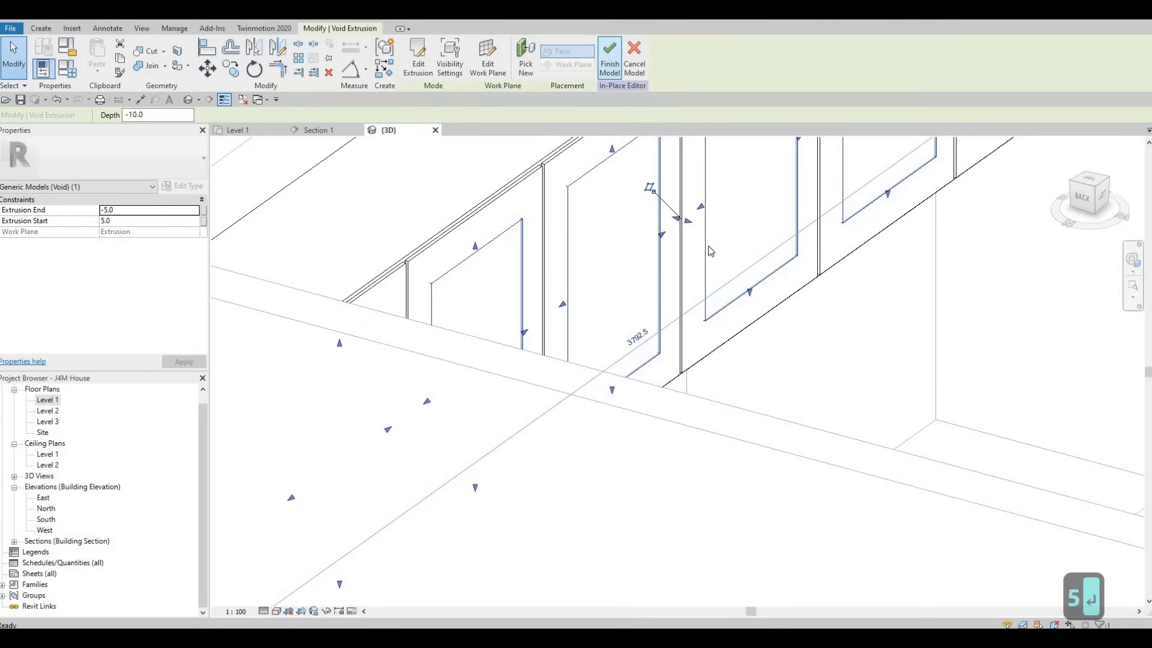
left_click(609, 66)
Step: Inspect the recessed panels on the upper cabinet doors and the rest of the kitchen wall in 3D
middle_click_drag(571, 440, 736, 439, "shift")
key("Escape")
key("Escape")
scroll(830, 282, "up", 2)
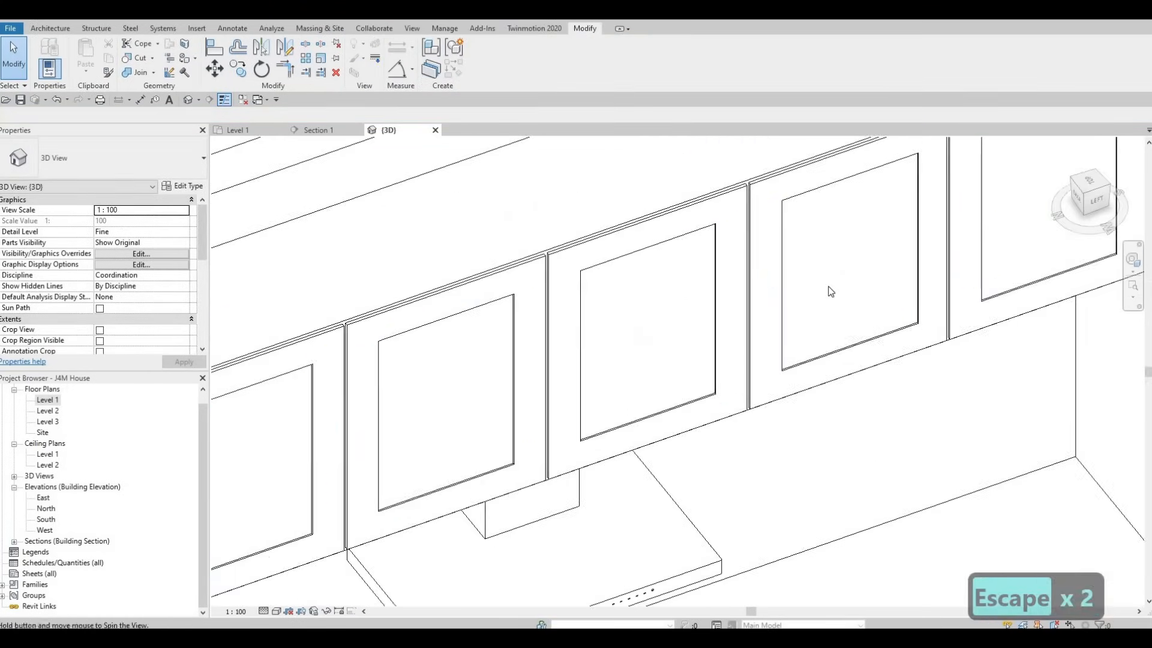
middle_click_drag(831, 291, 739, 372, "shift")
scroll(918, 360, "down", 3)
scroll(818, 372, "down", 2)
middle_click_drag(707, 334, 859, 318, "shift")
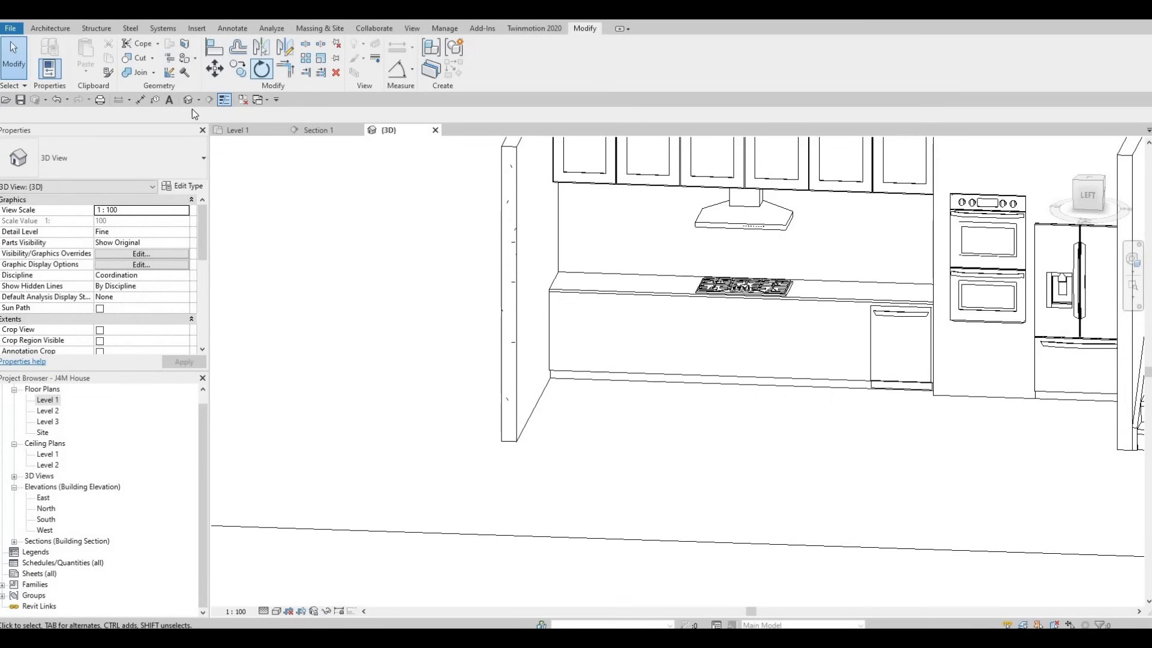
Step: Return to the Section 1 view and open the base cabinet model for in-place editing
left_click(315, 131)
scroll(637, 289, "down", 3)
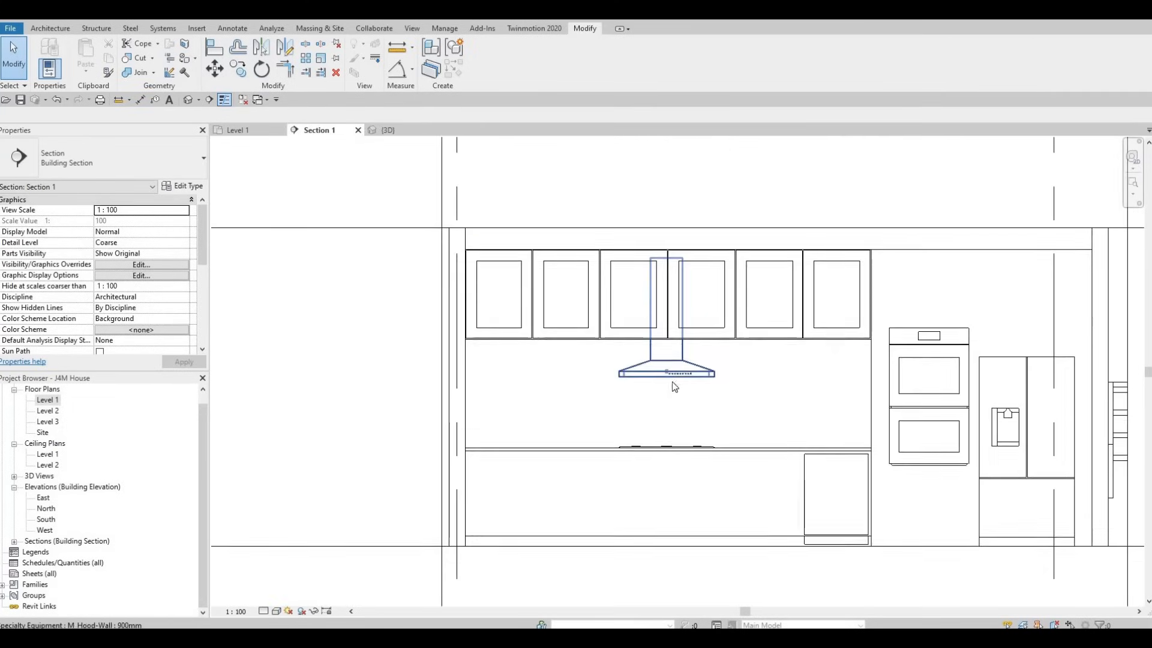
middle_click_drag(674, 386, 674, 290)
key("Escape")
scroll(628, 428, "up", 3)
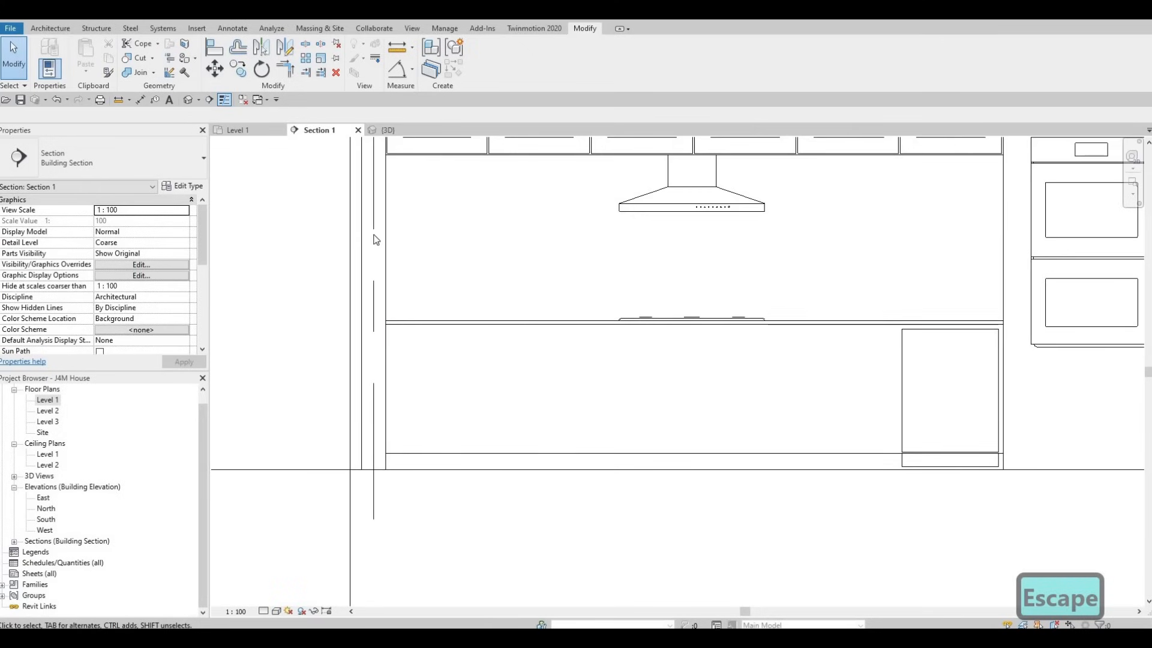
key("Escape")
key("Escape")
left_click(618, 462)
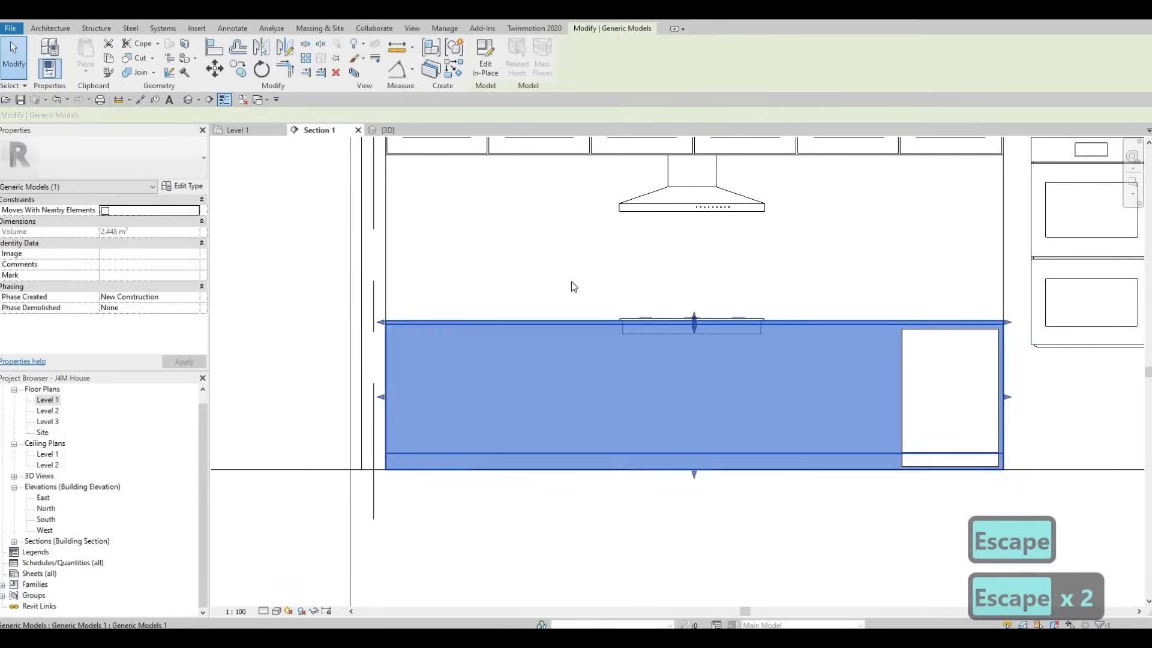
left_click(486, 66)
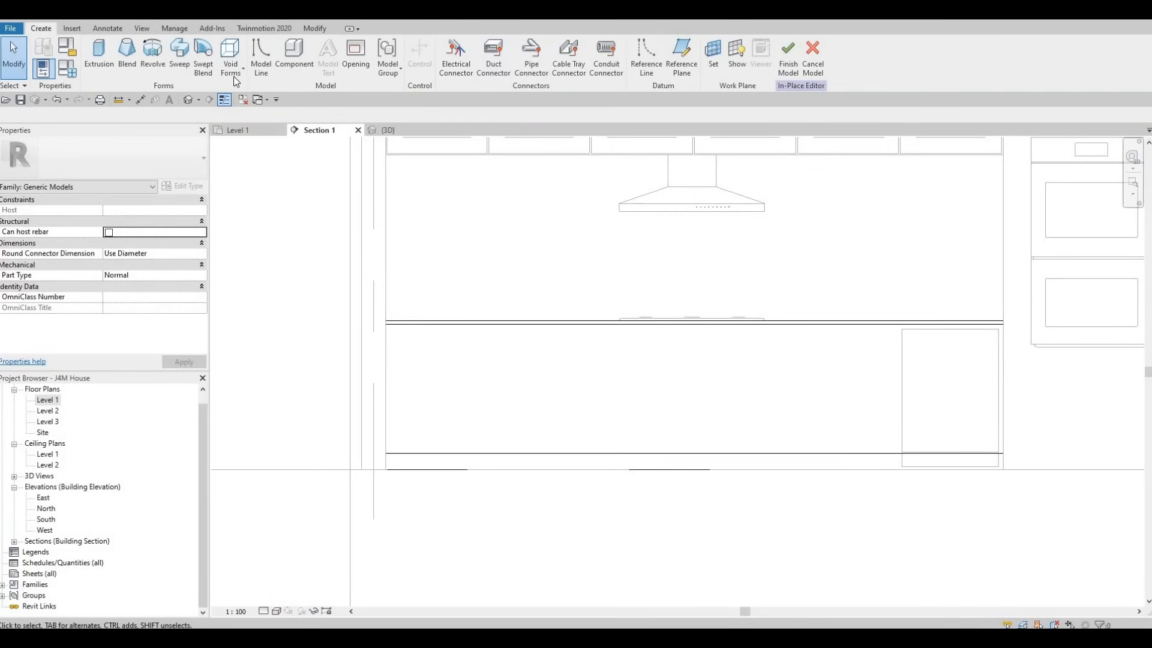
left_click(237, 84)
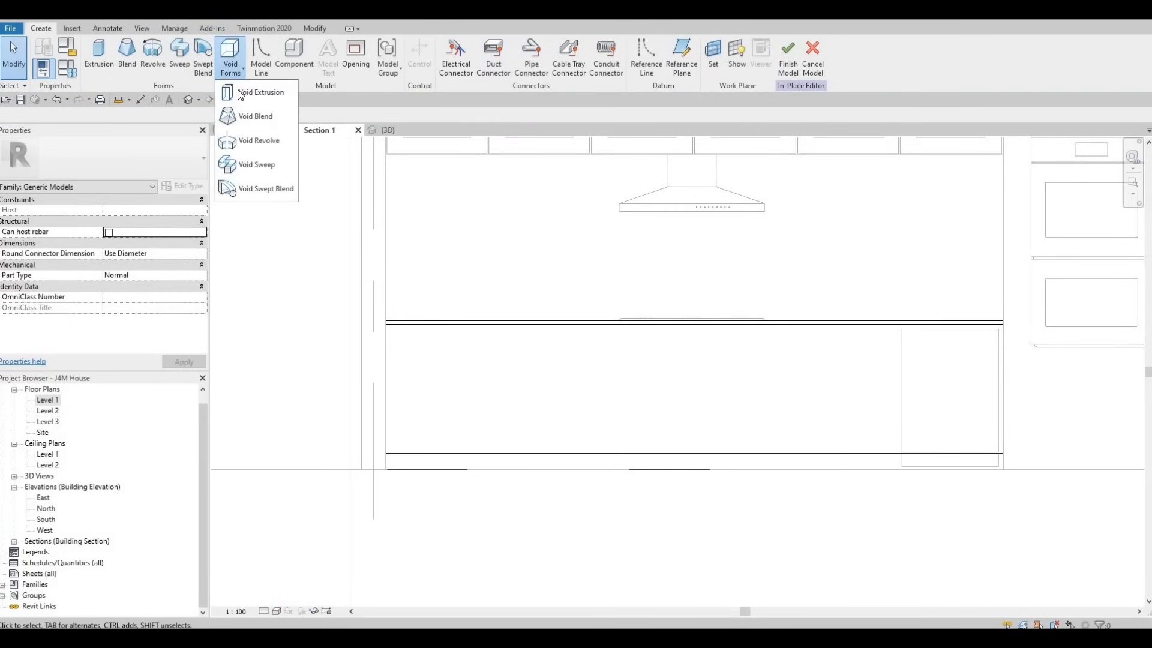
left_click(238, 90)
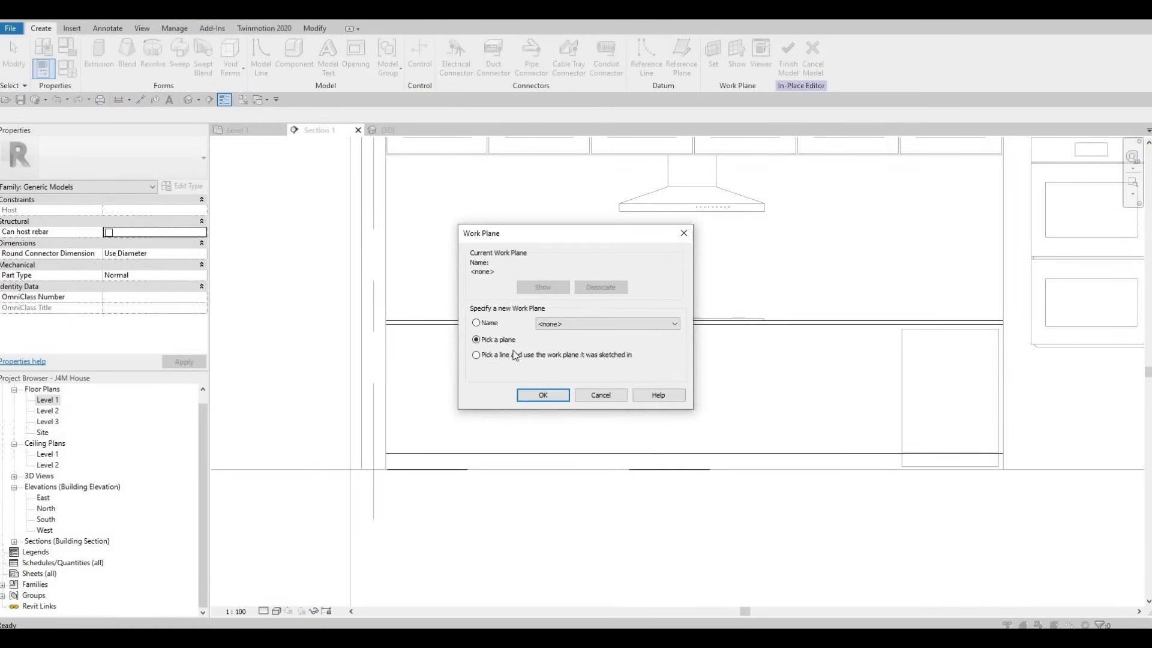
left_click(543, 395)
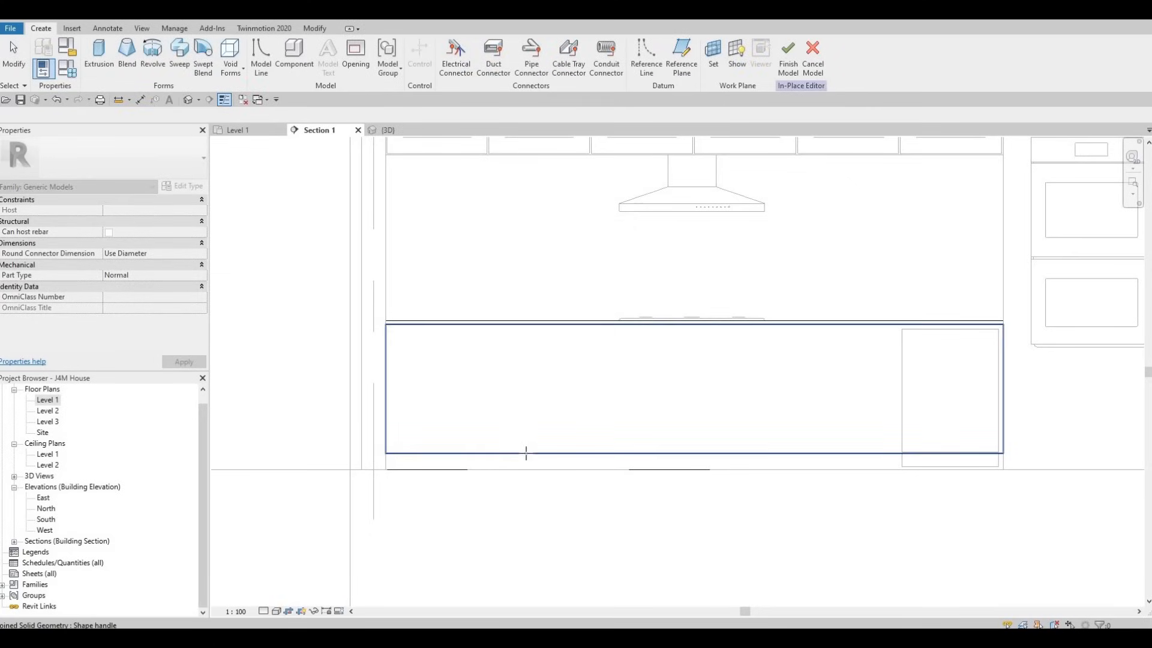
left_click(541, 393)
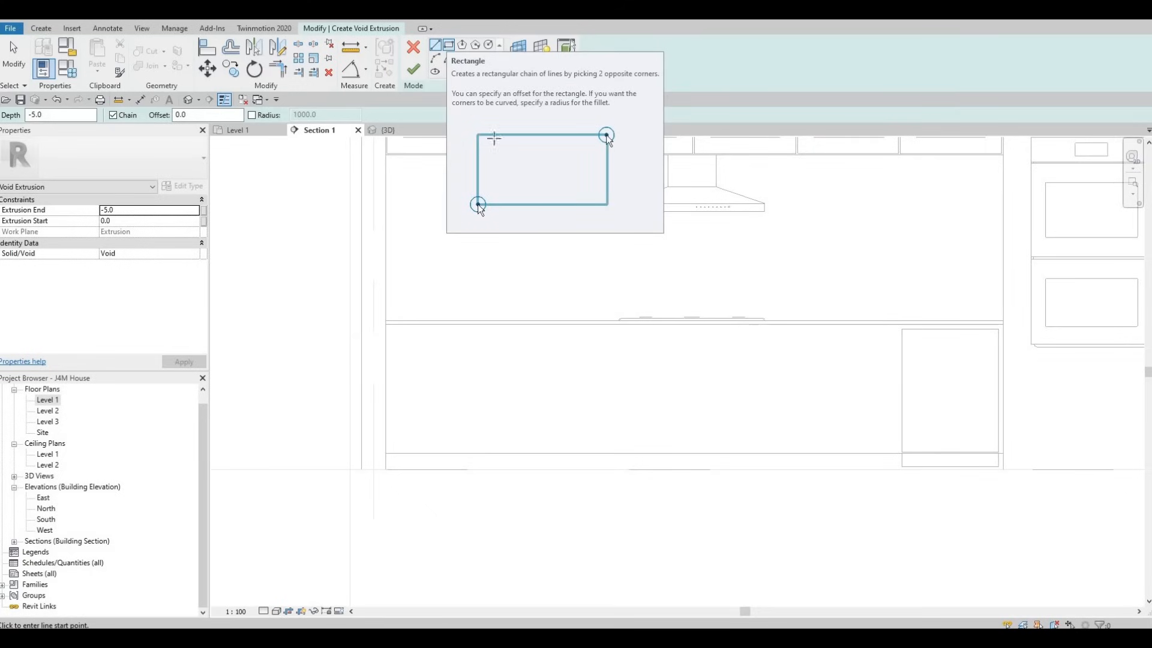
scroll(784, 408, "down", 2)
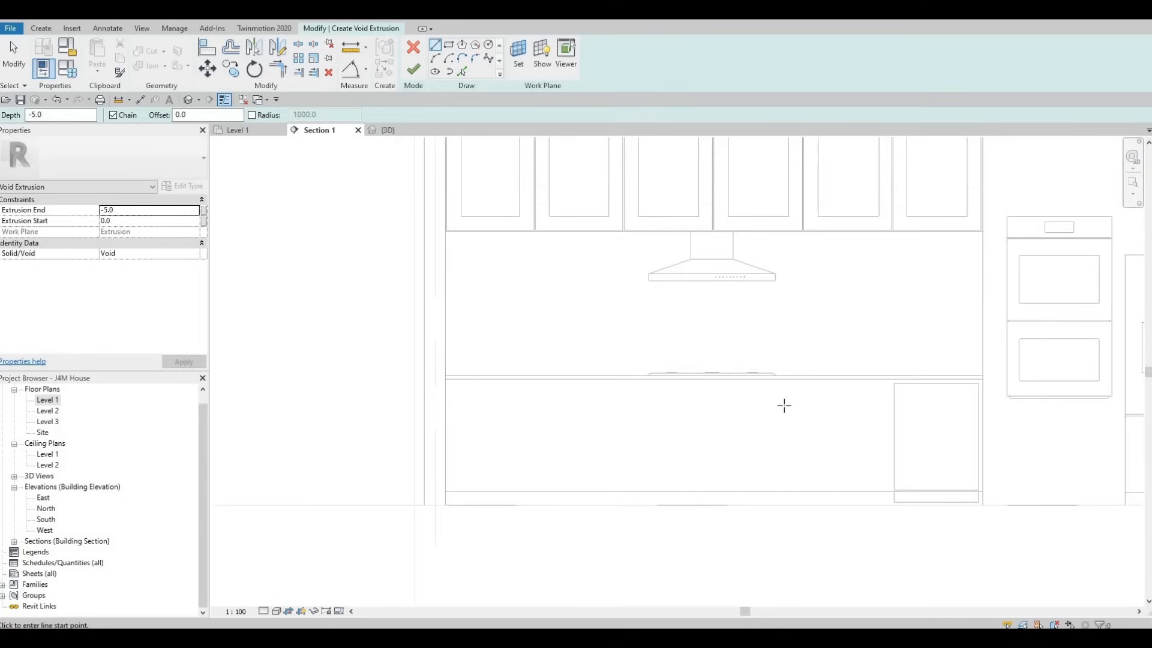
left_click(414, 49)
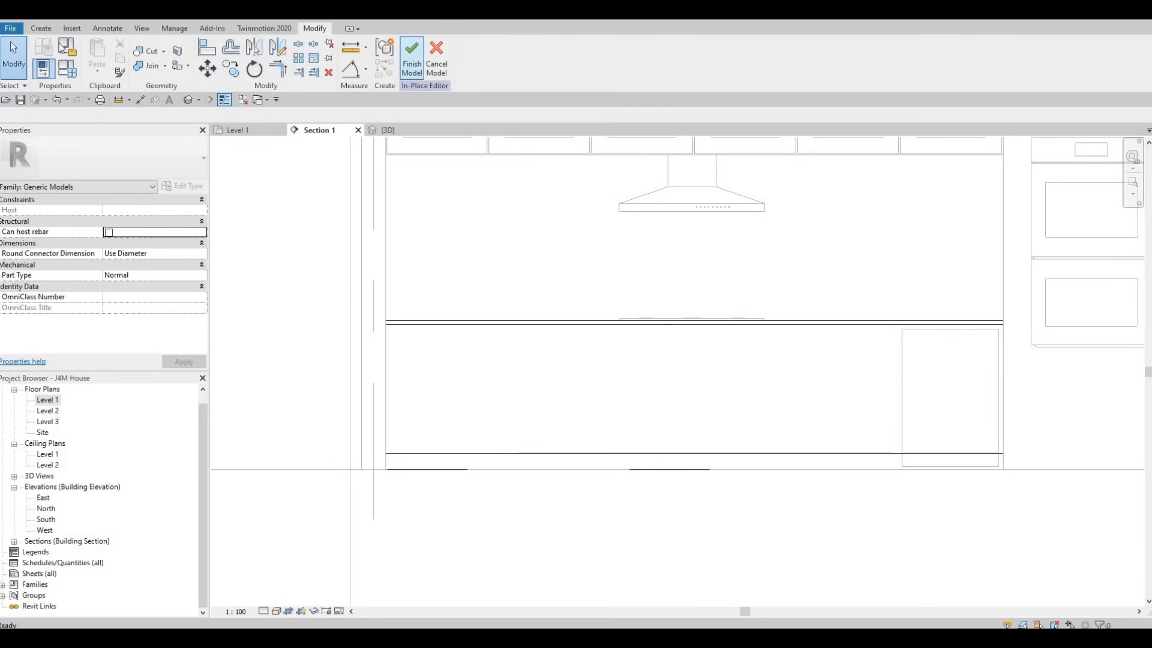
Step: Start a solid extrusion on the base cabinet's front face and set its Extrusion End to 10
left_click(42, 28)
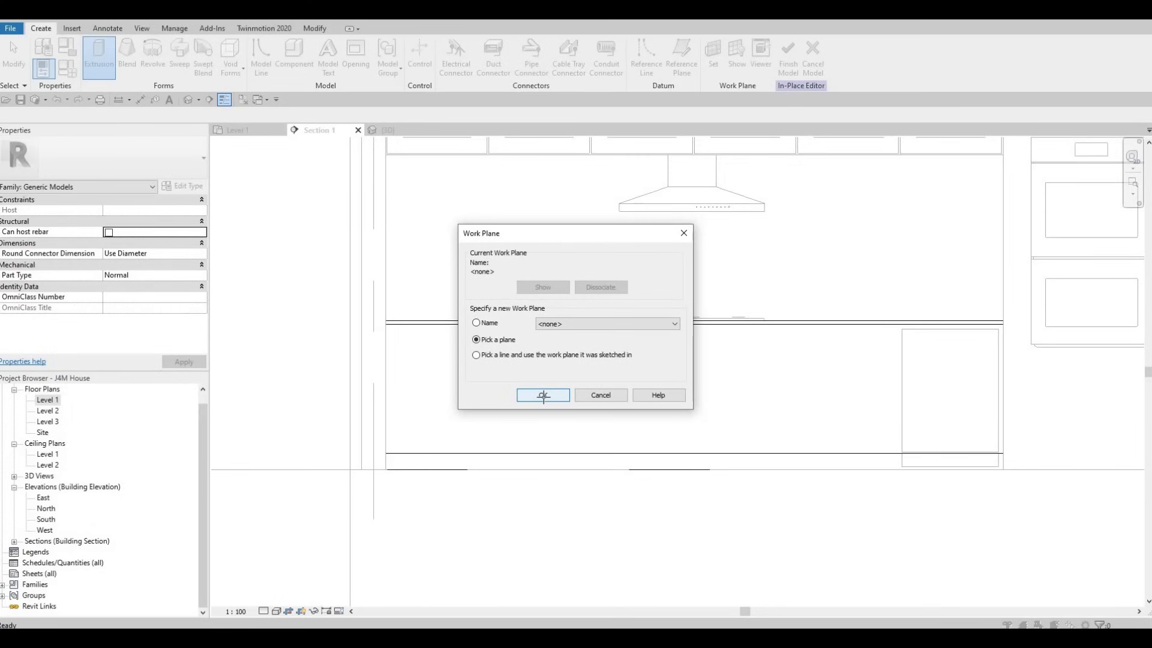
left_click(543, 396)
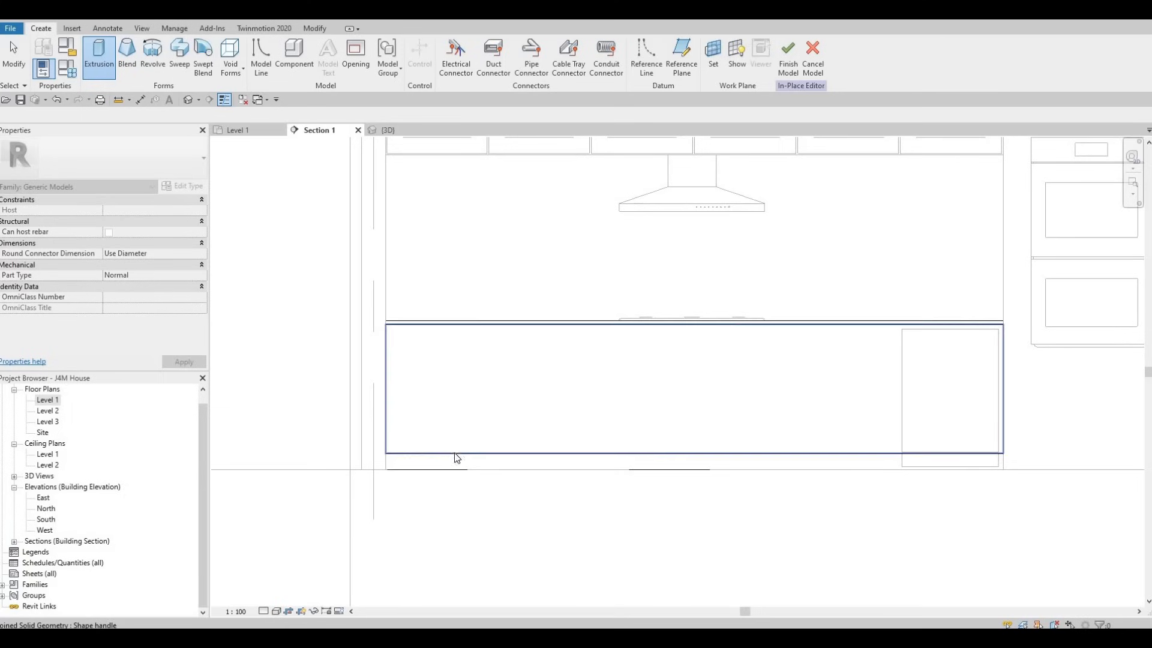
left_click(464, 351)
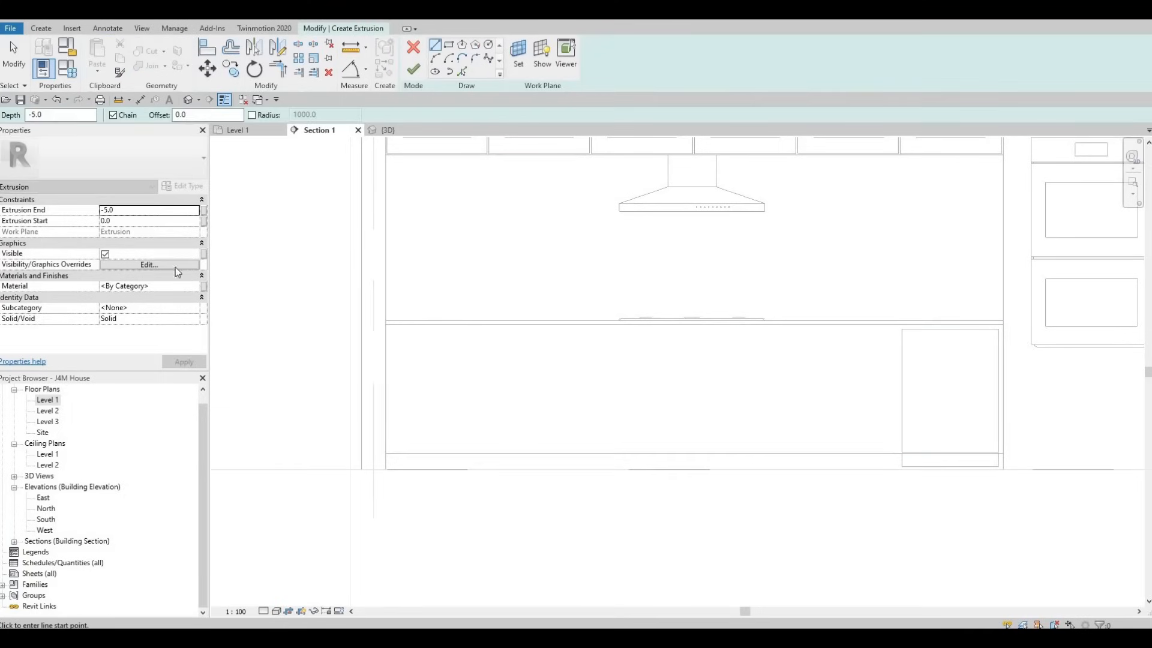
left_click(138, 211)
type("10")
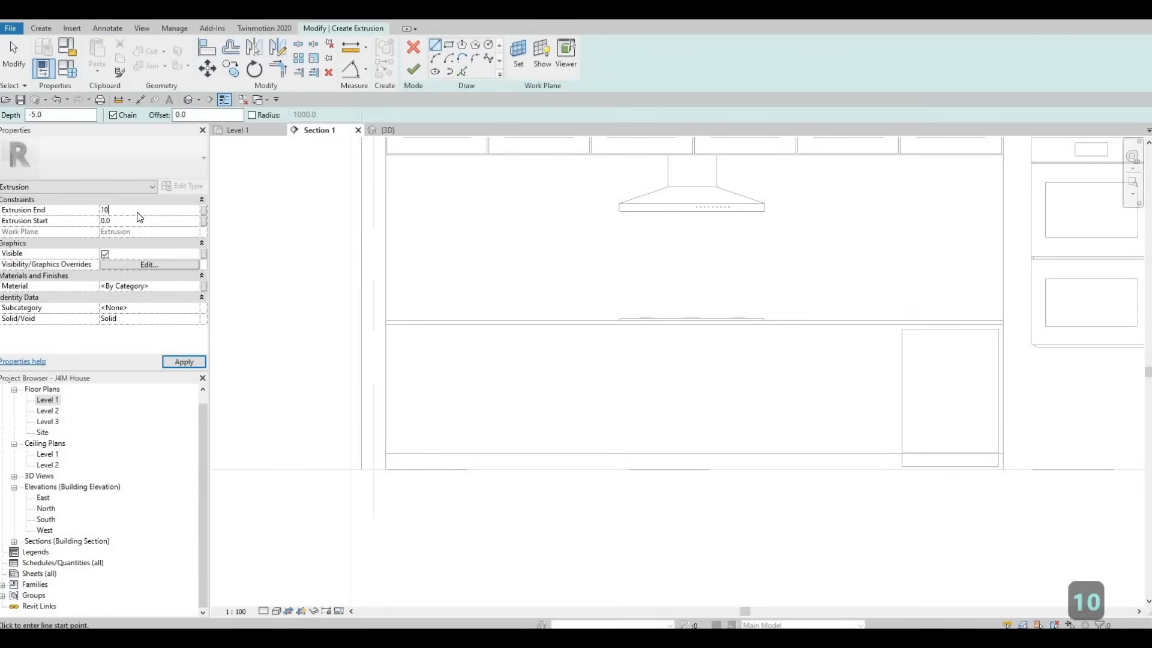
key("Return")
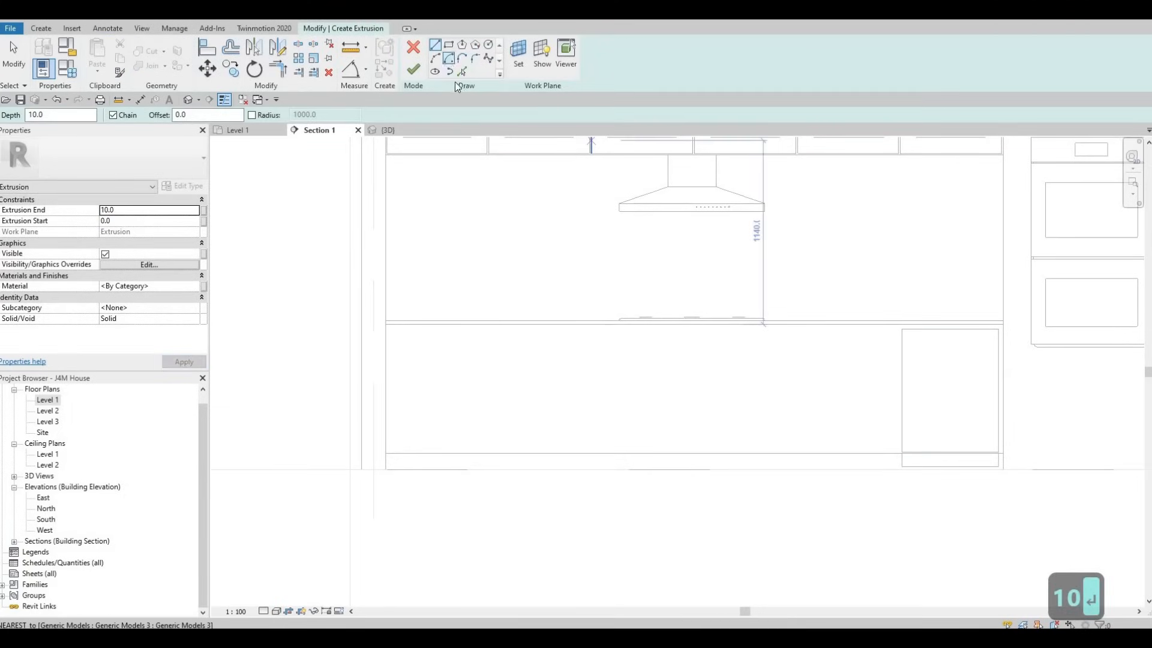
Step: Sketch a rectangle with an inward offset of 10 from the cabinet front's upper-left corner to the dishwasher's left edge at the toe-kick line
left_click(449, 45)
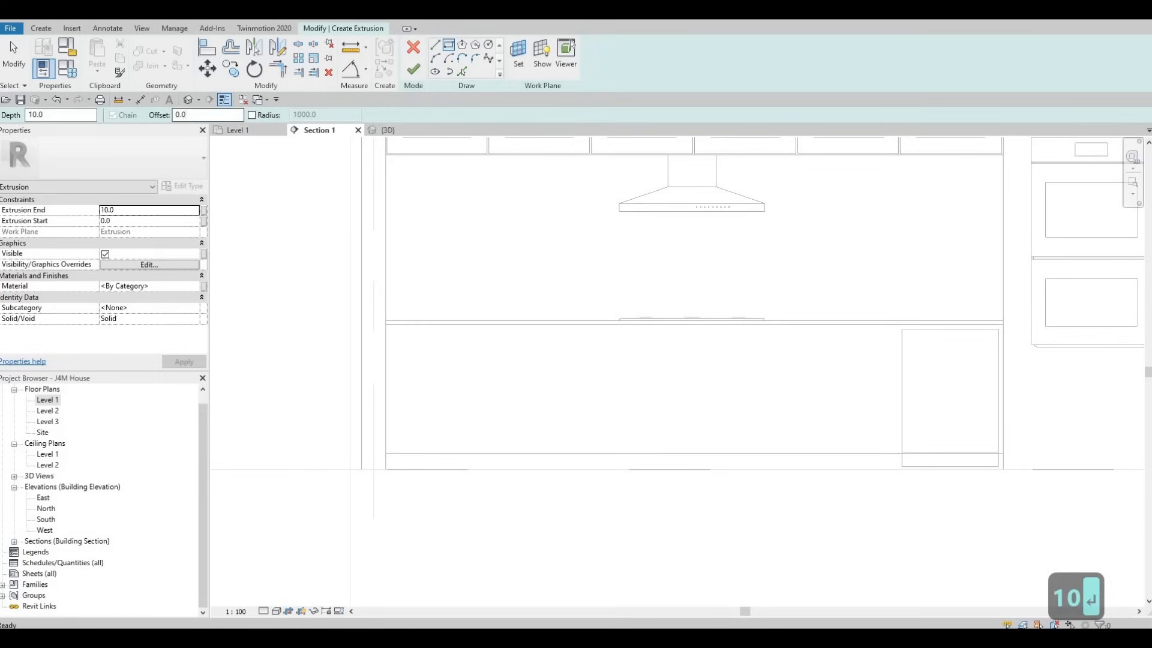
type("10")
key("Return")
scroll(381, 311, "up", 2)
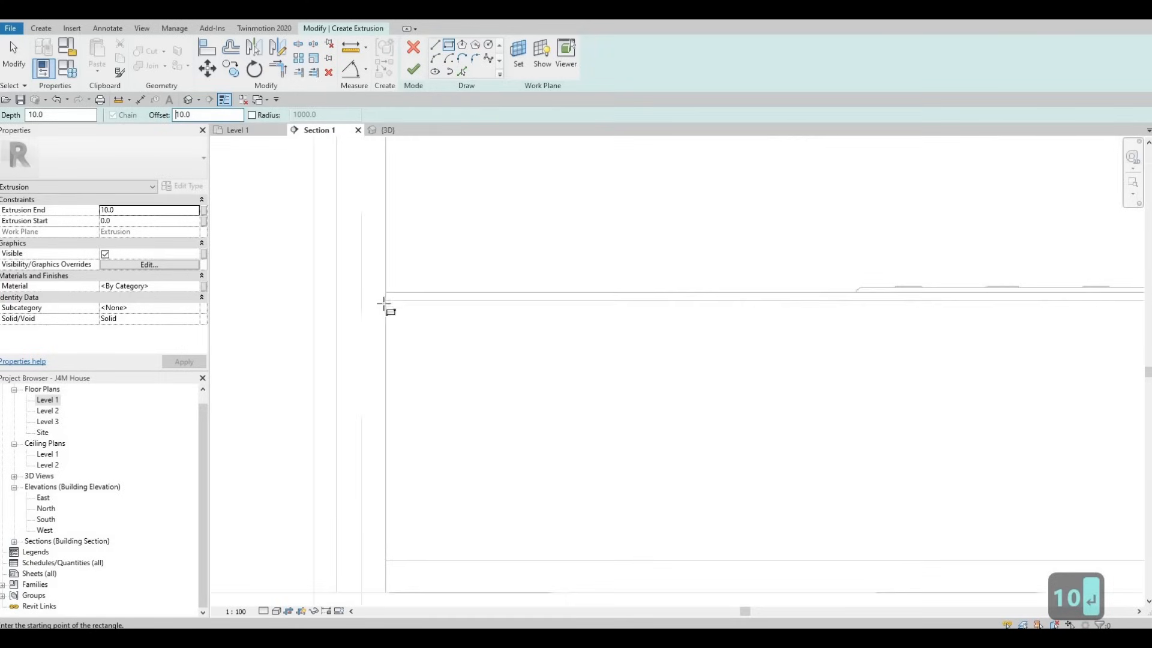
left_click(384, 300)
scroll(493, 355, "down", 2)
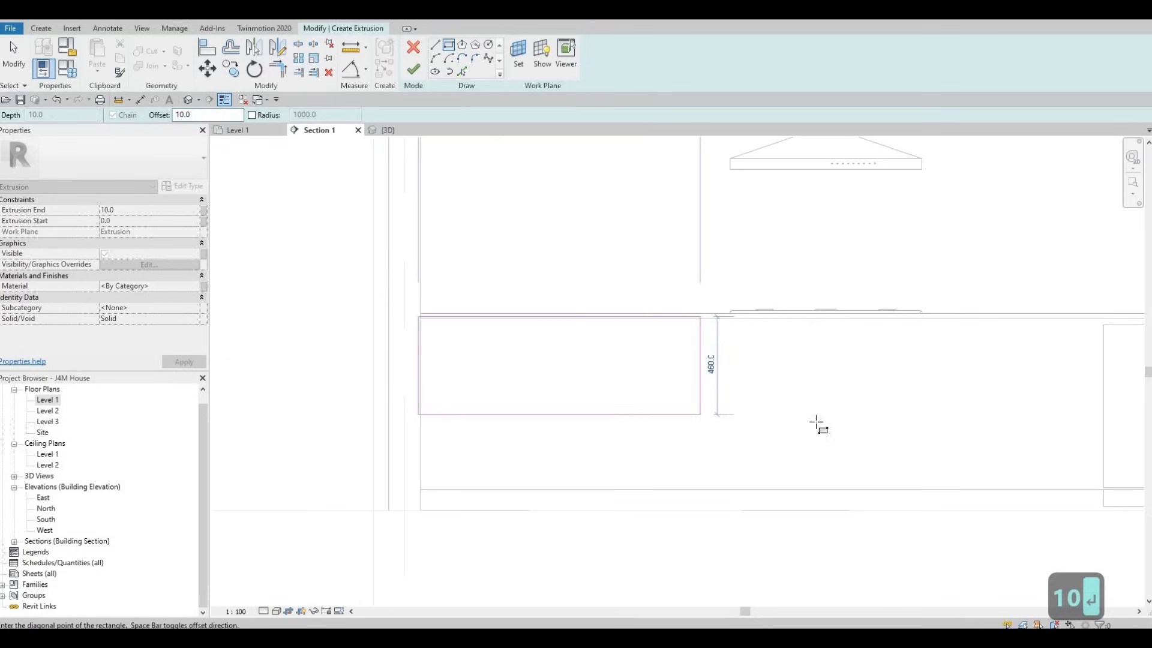
middle_click_drag(913, 436, 689, 365)
scroll(882, 474, "up", 5)
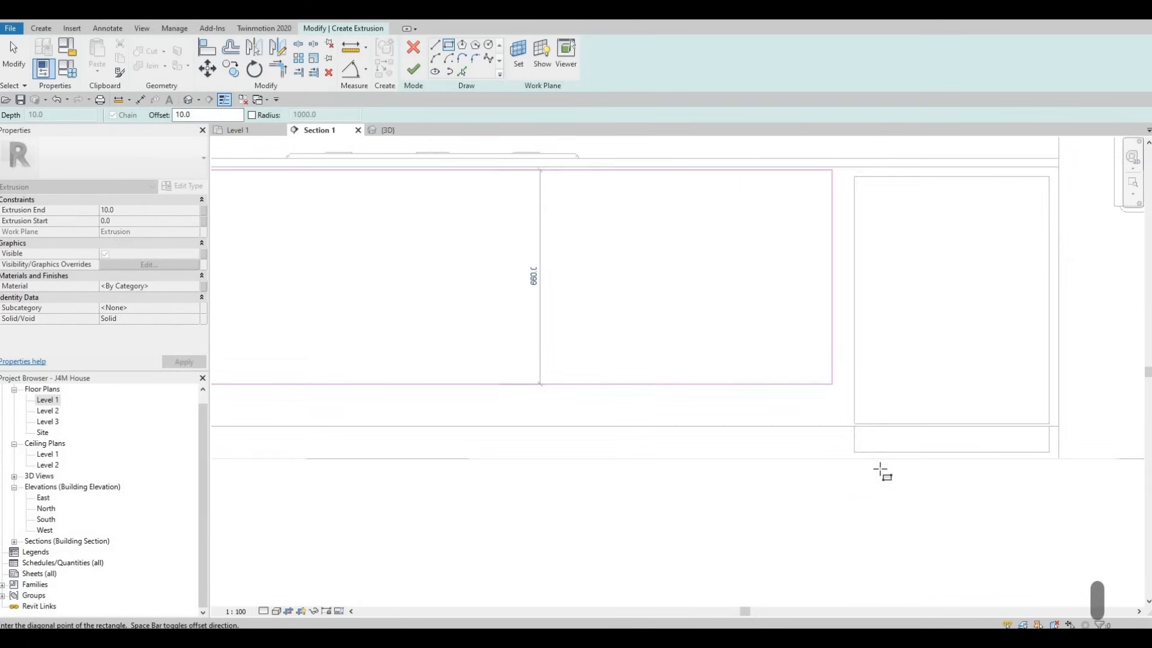
left_click(868, 447)
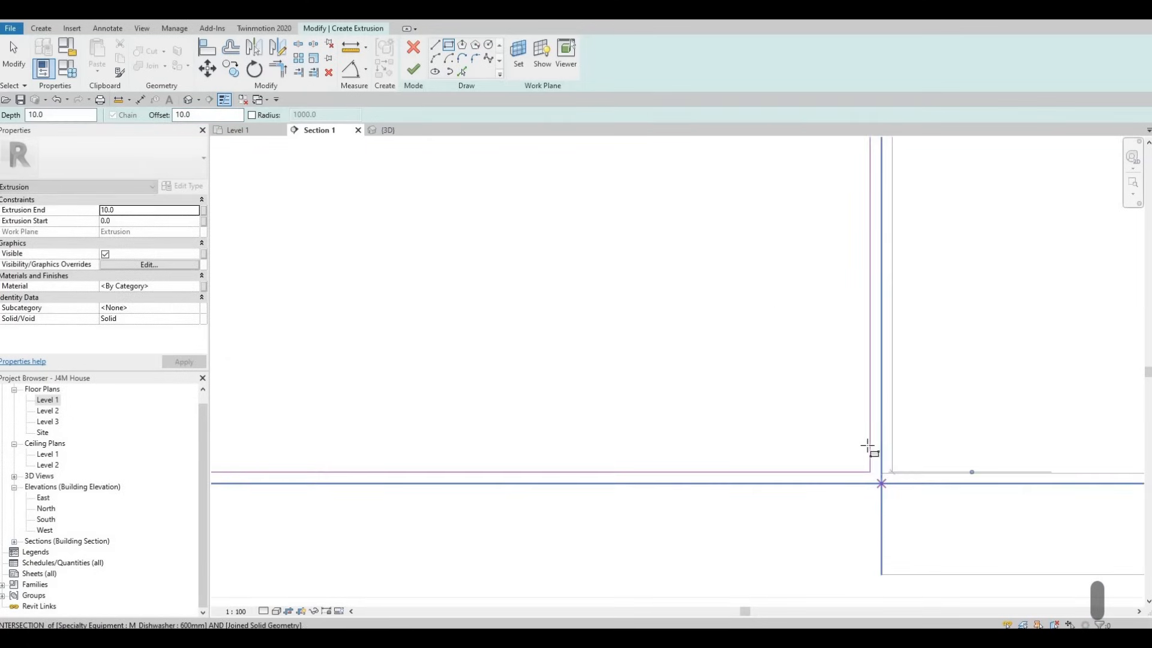
scroll(797, 419, "down", 4)
key("Escape")
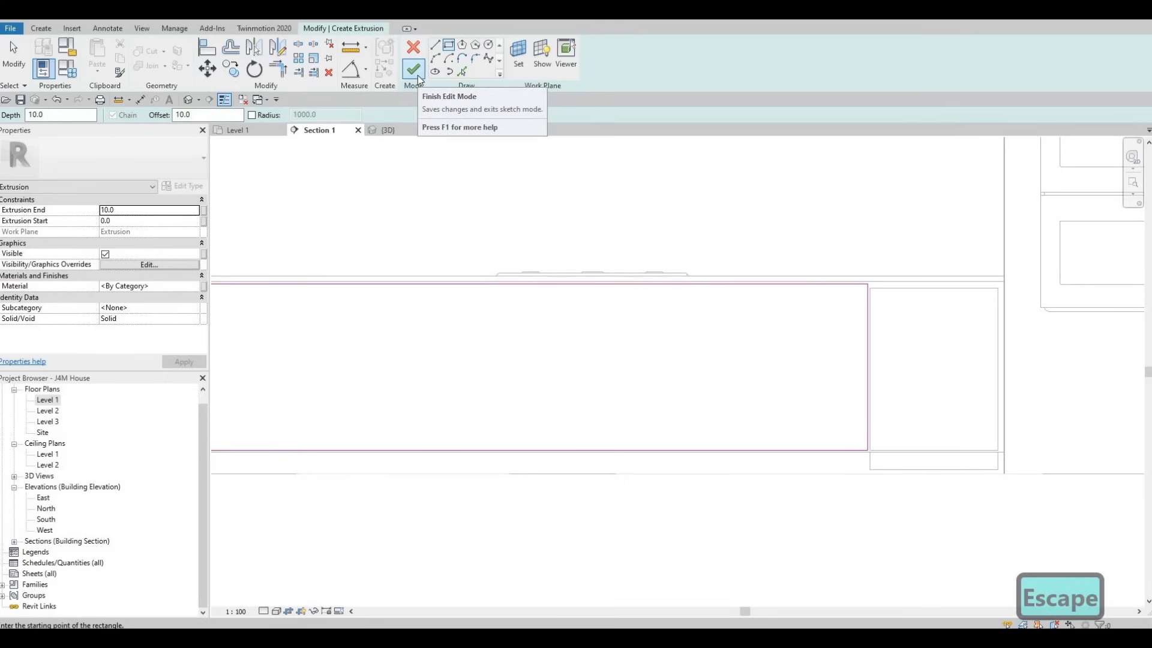
Step: Assign the Ash material to the base cabinet's door extrusion and finish the extrusion
left_click(198, 290)
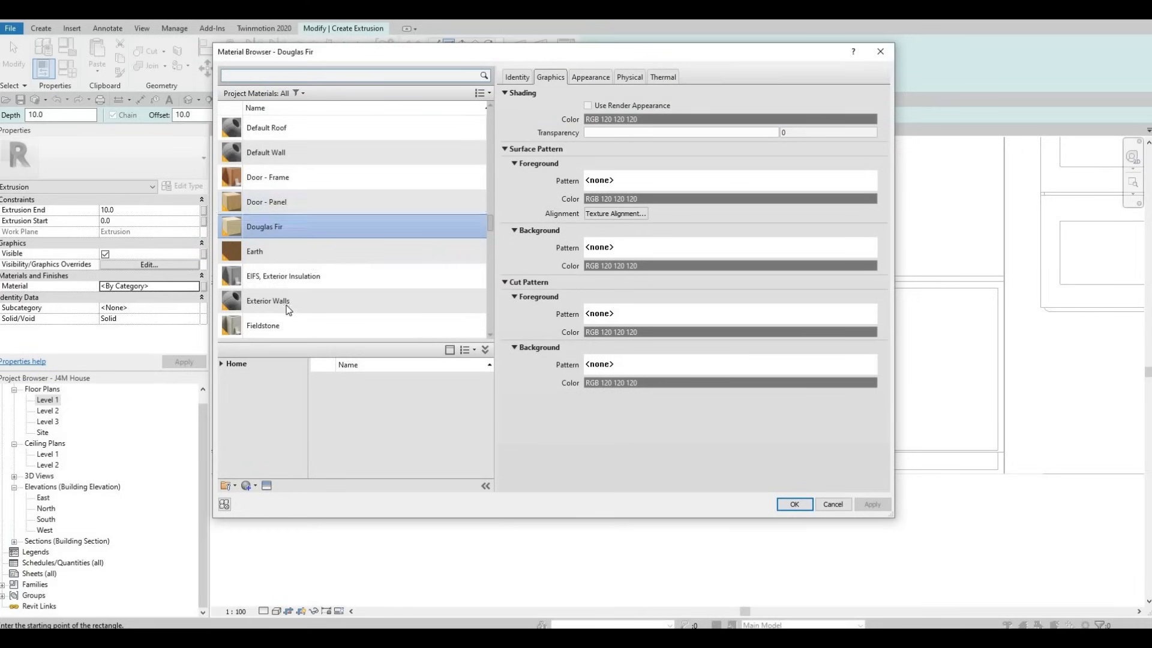
scroll(288, 309, "down", 12)
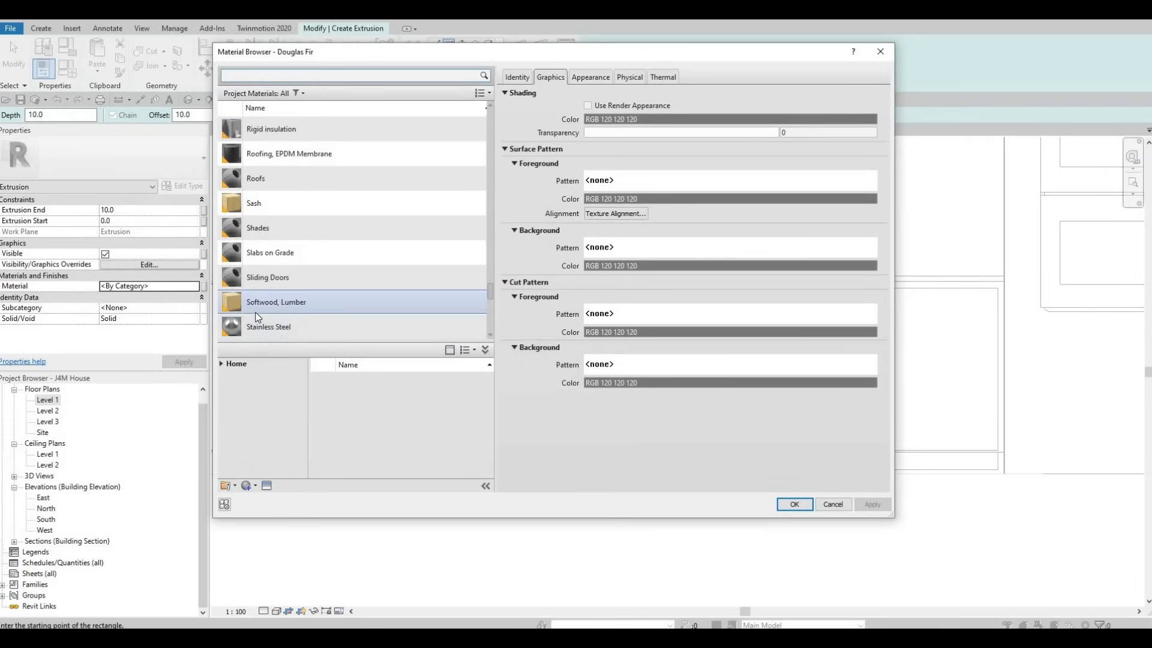
scroll(257, 317, "up", 6)
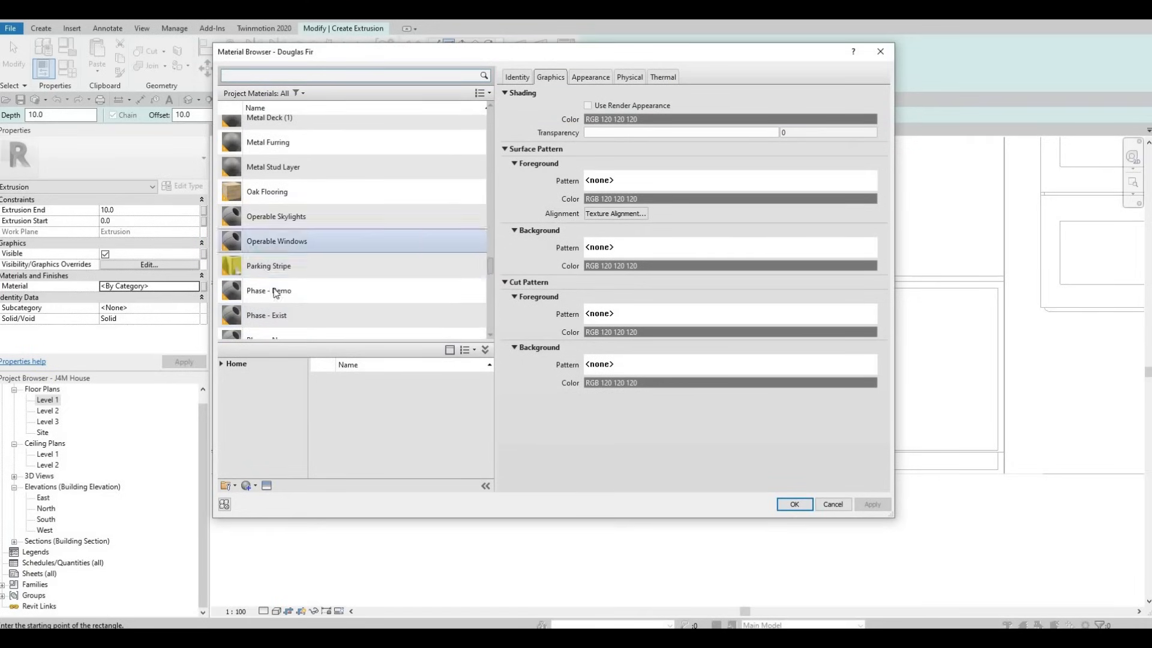
scroll(276, 297, "down", 7)
scroll(282, 300, "down", 3)
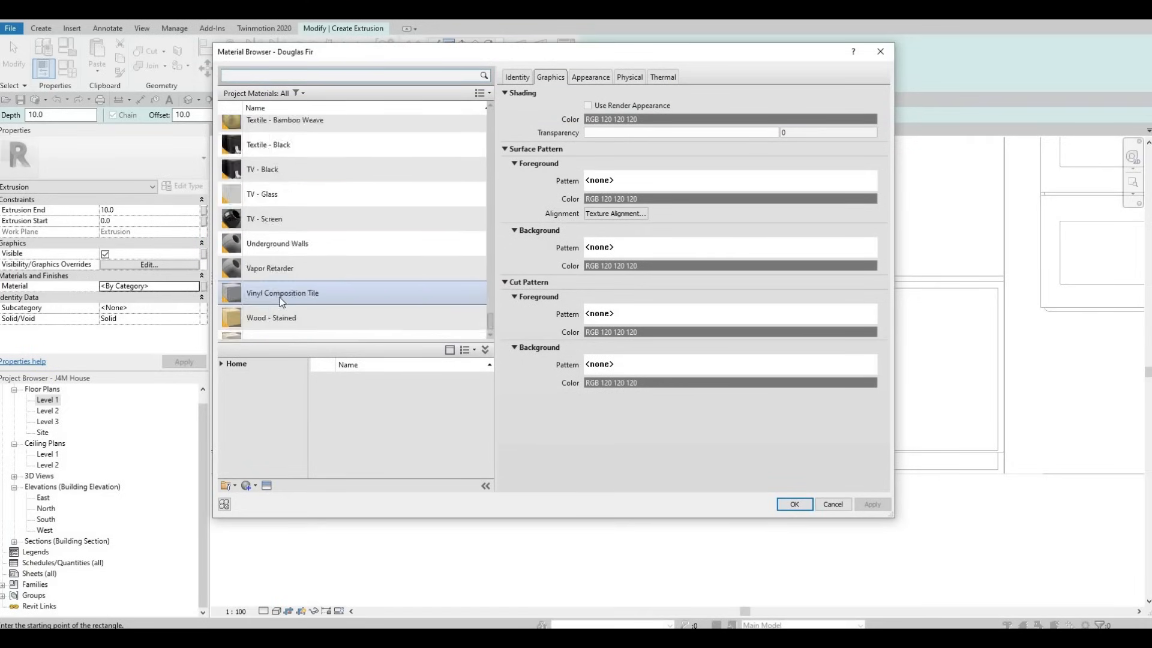
scroll(282, 300, "up", 15)
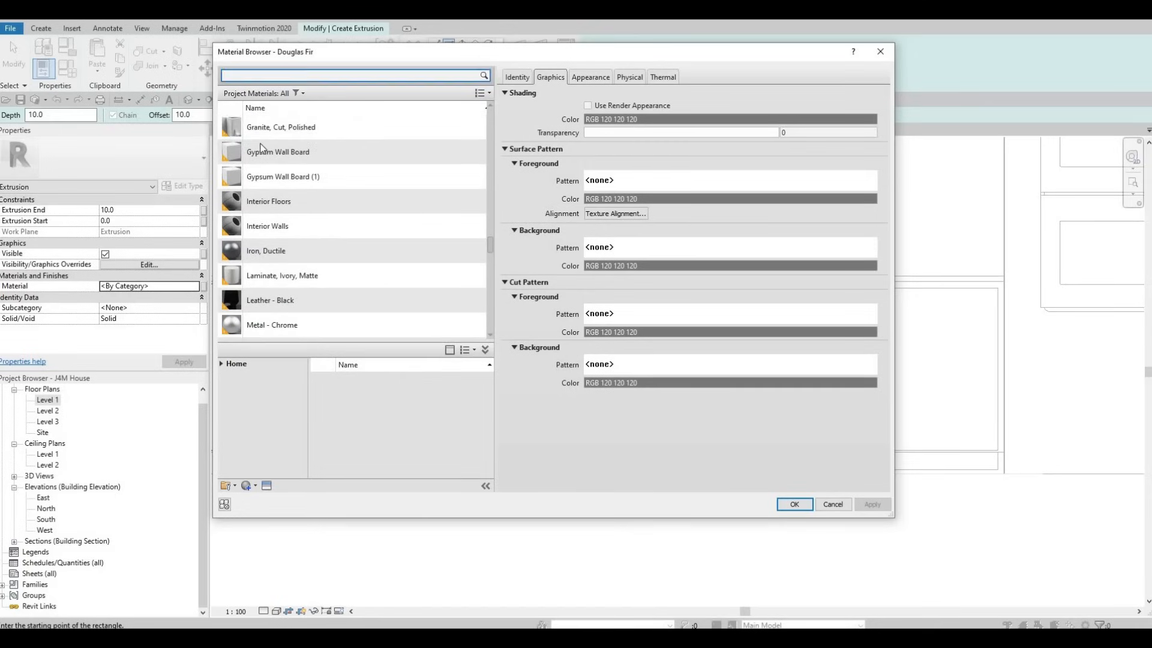
scroll(483, 187, "up", 5)
scroll(323, 163, "up", 8)
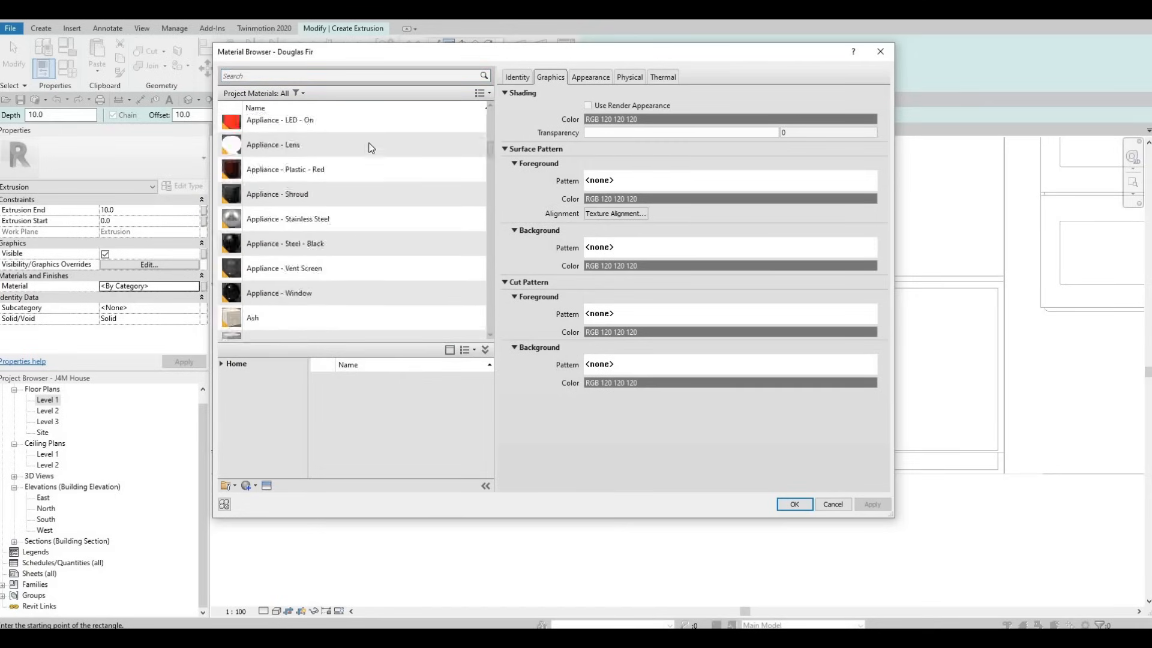
scroll(322, 204, "down", 2)
scroll(322, 232, "down", 5)
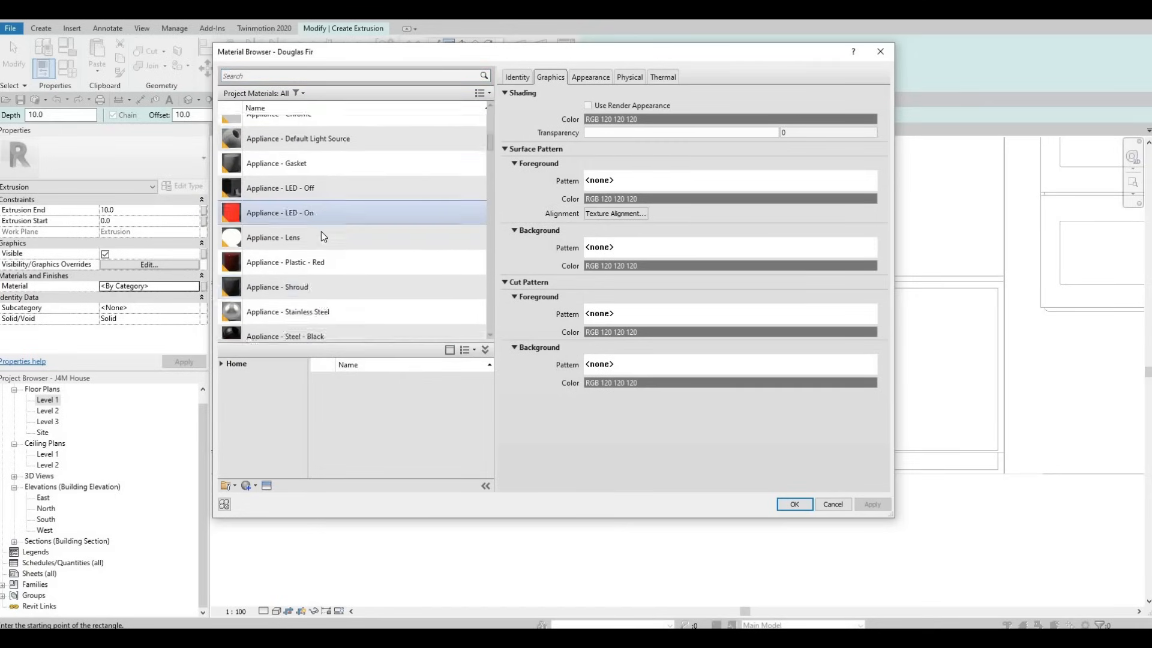
left_click(420, 277)
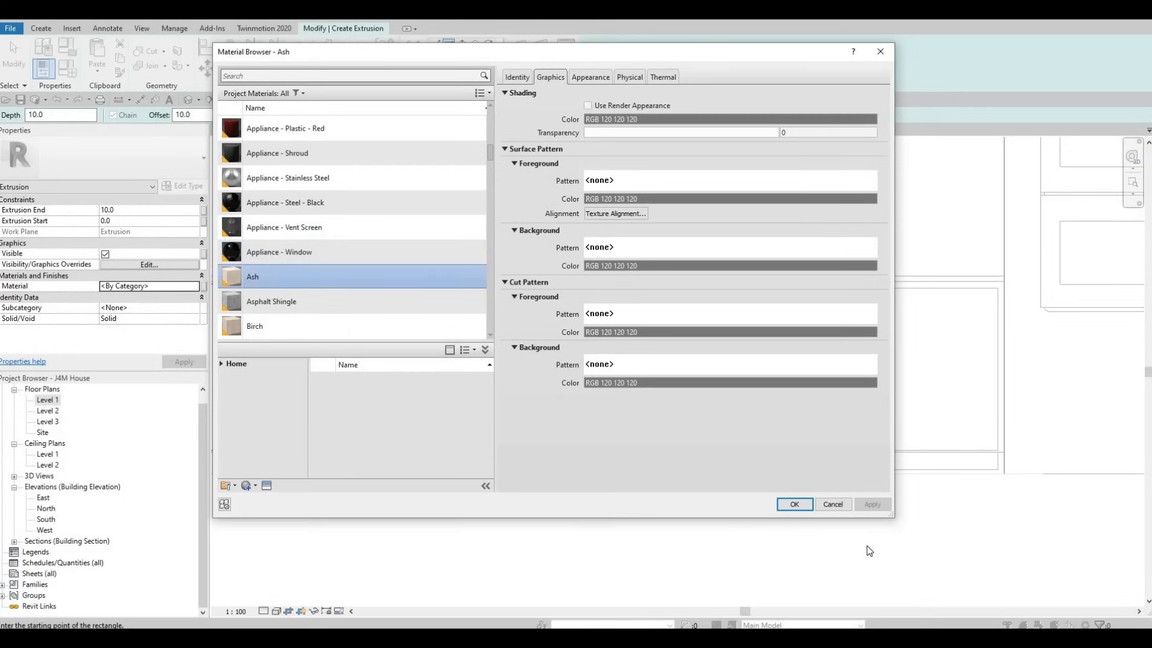
left_click(794, 504)
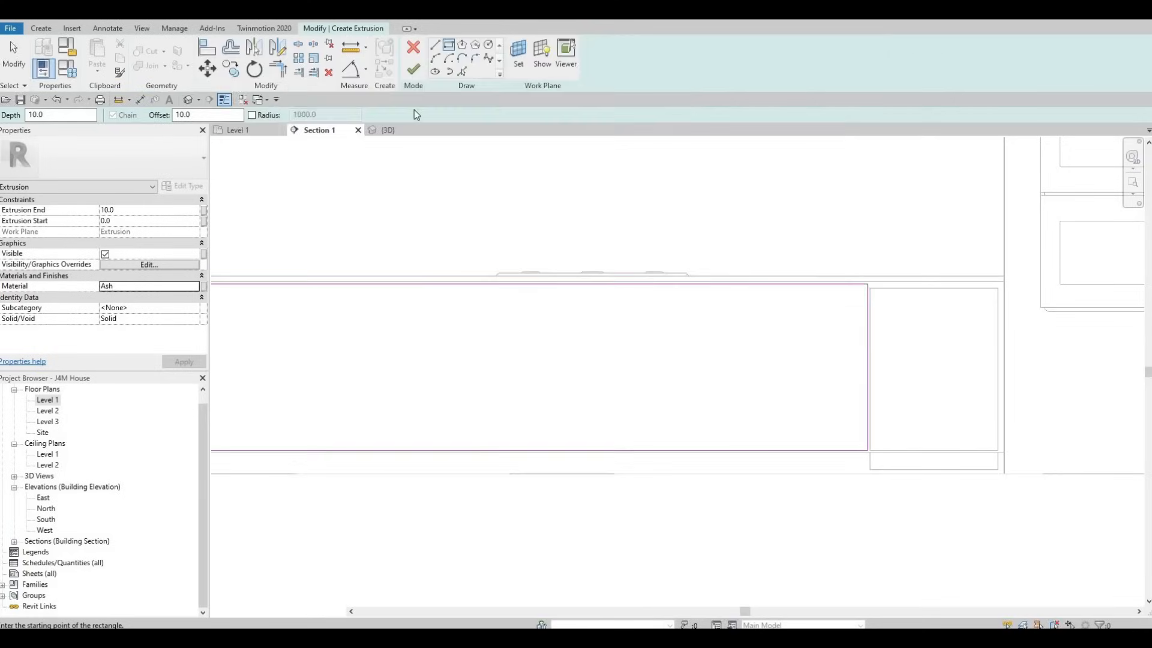
left_click(413, 69)
scroll(588, 264, "down", 1)
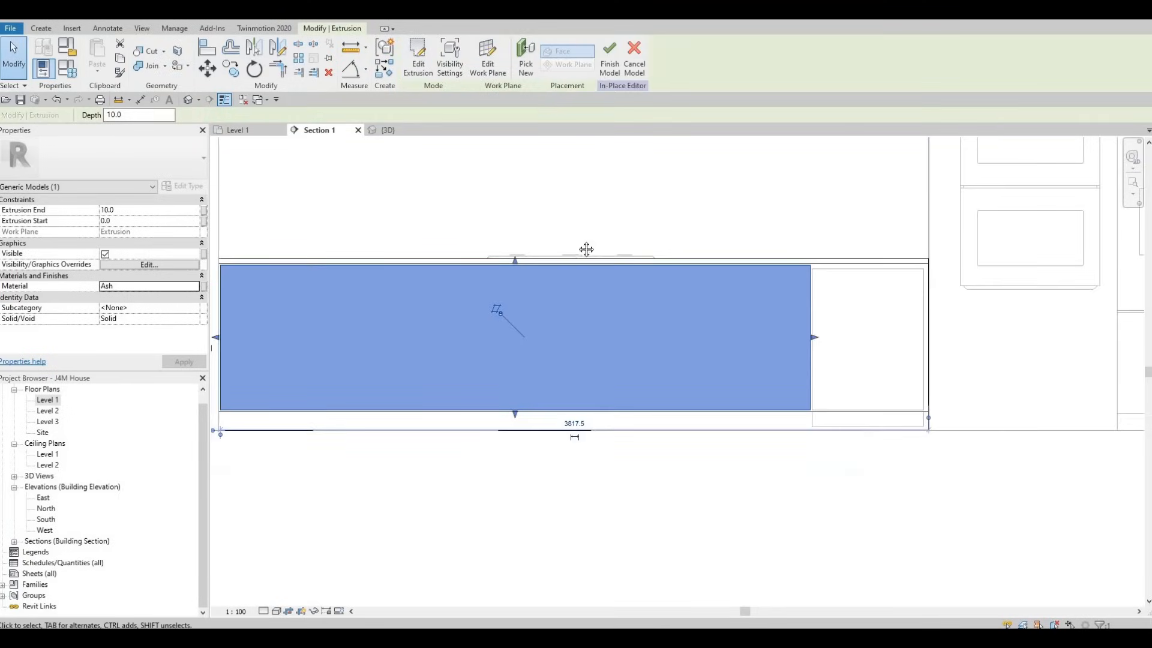
scroll(591, 274, "down", 1)
key("Escape")
key("Escape")
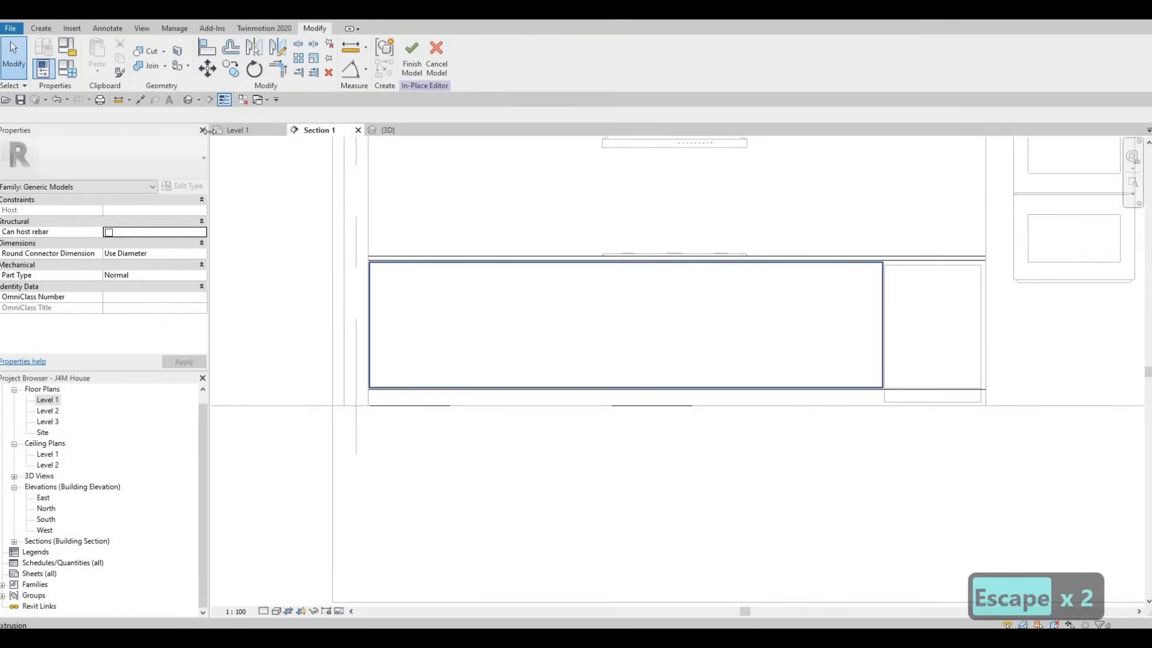
left_click(42, 29)
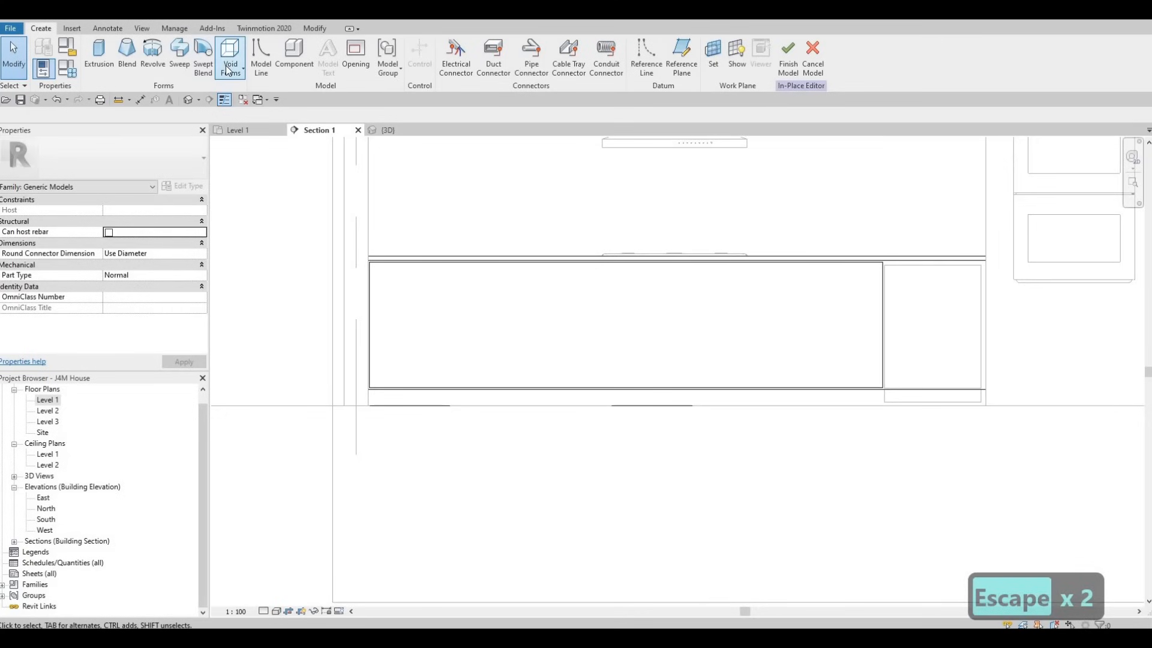
left_click(230, 60)
left_click(255, 93)
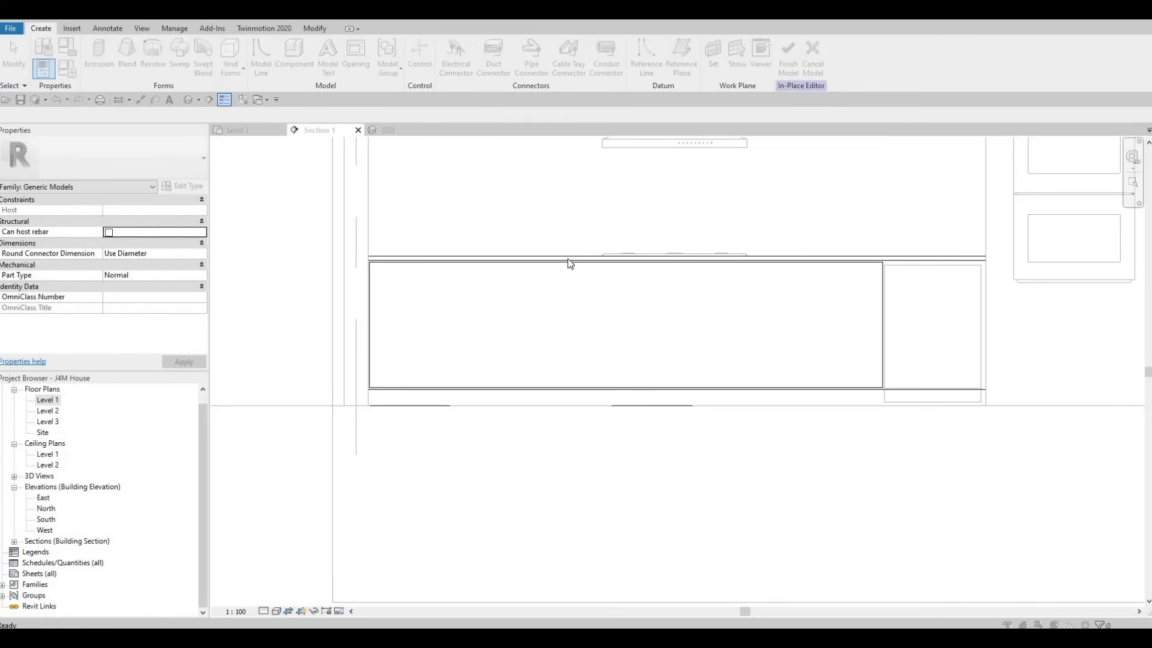
left_click(541, 394)
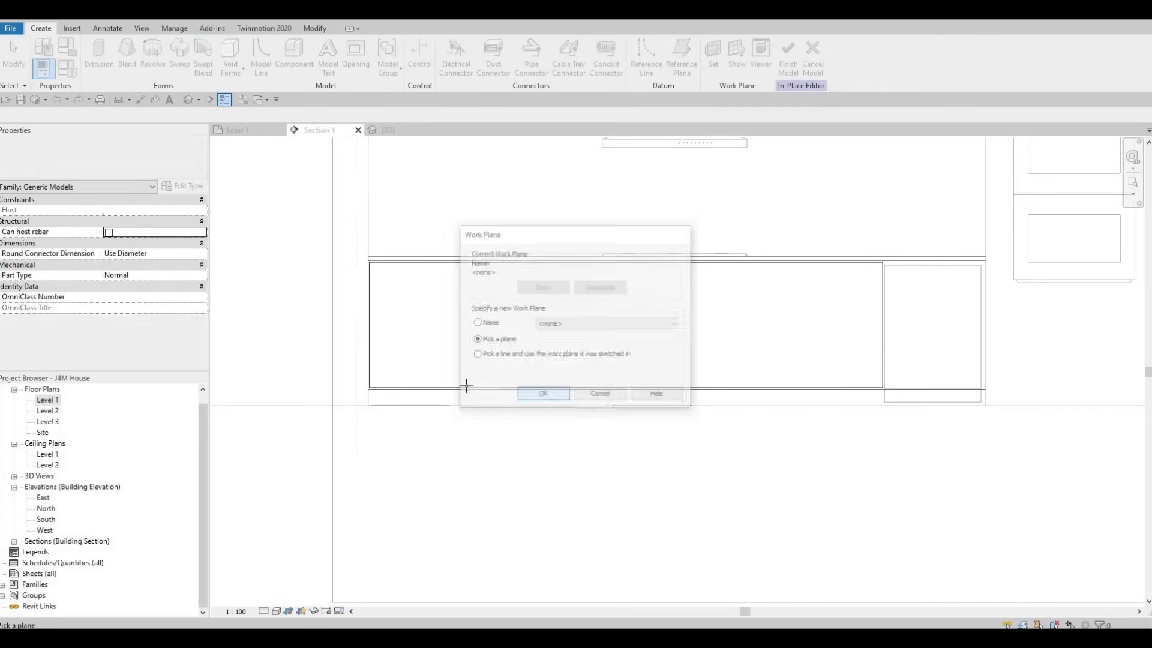
scroll(1001, 201, "up", 2)
left_click(1002, 201)
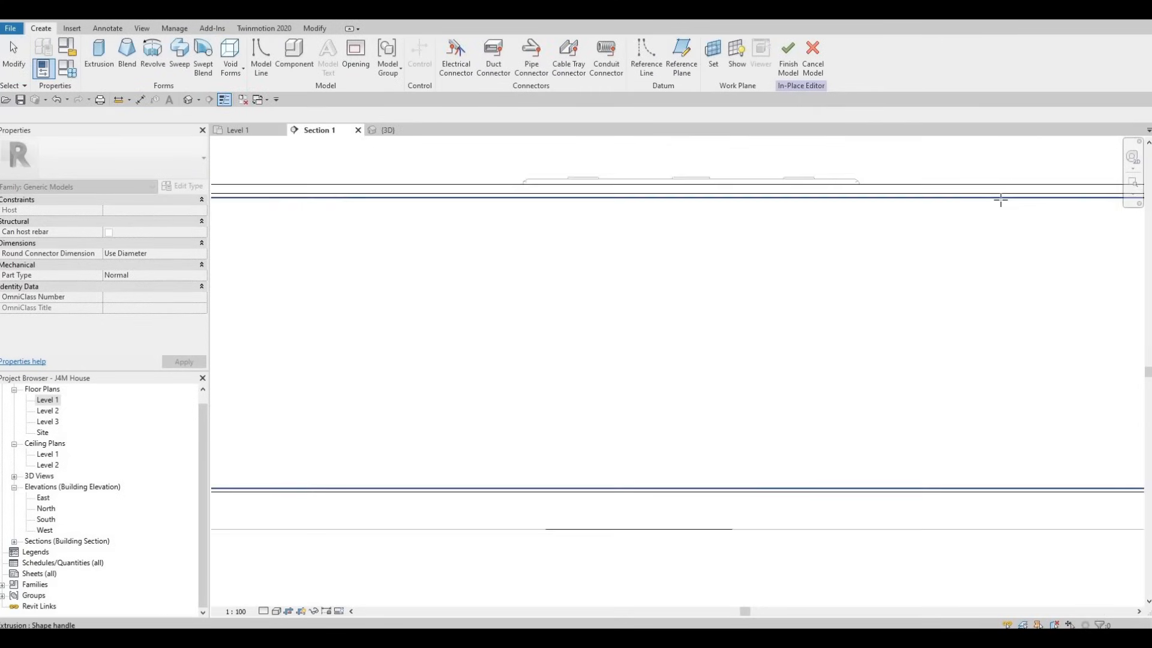
scroll(841, 239, "down", 2)
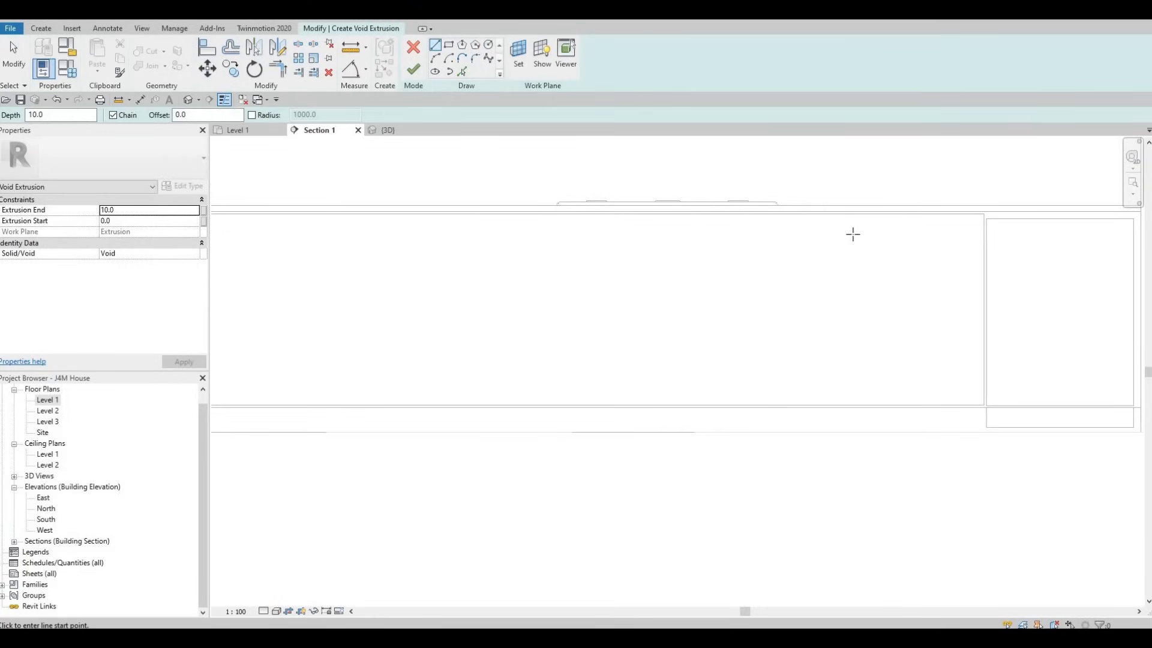
scroll(780, 240, "down", 2)
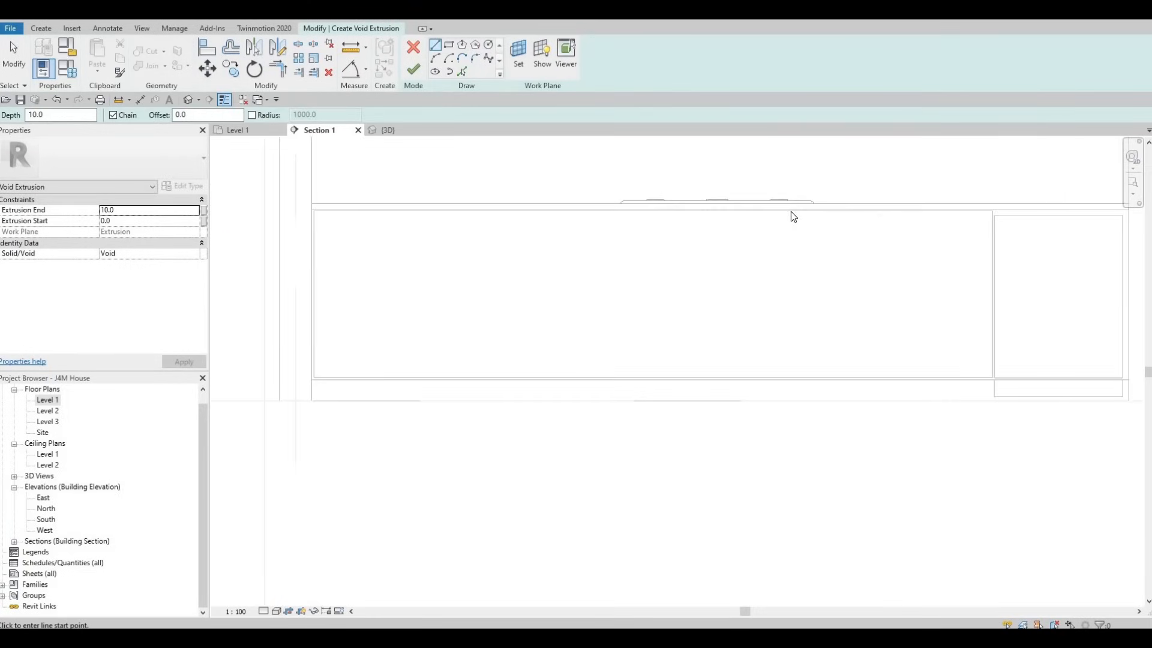
key("Escape")
left_click(414, 49)
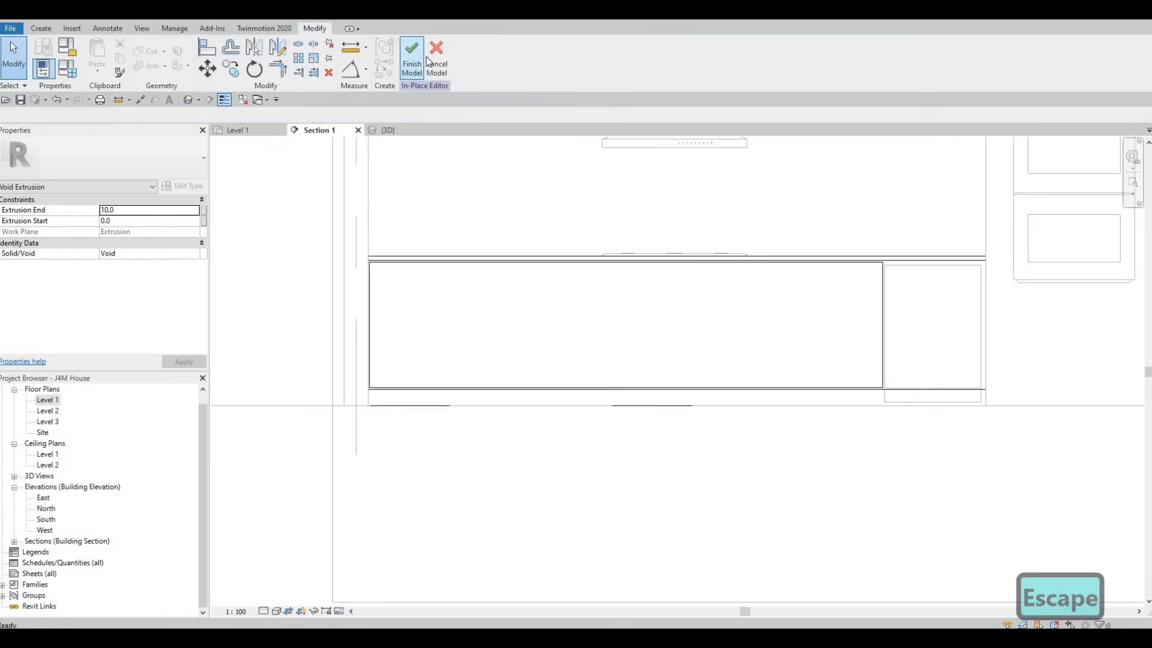
key("Escape")
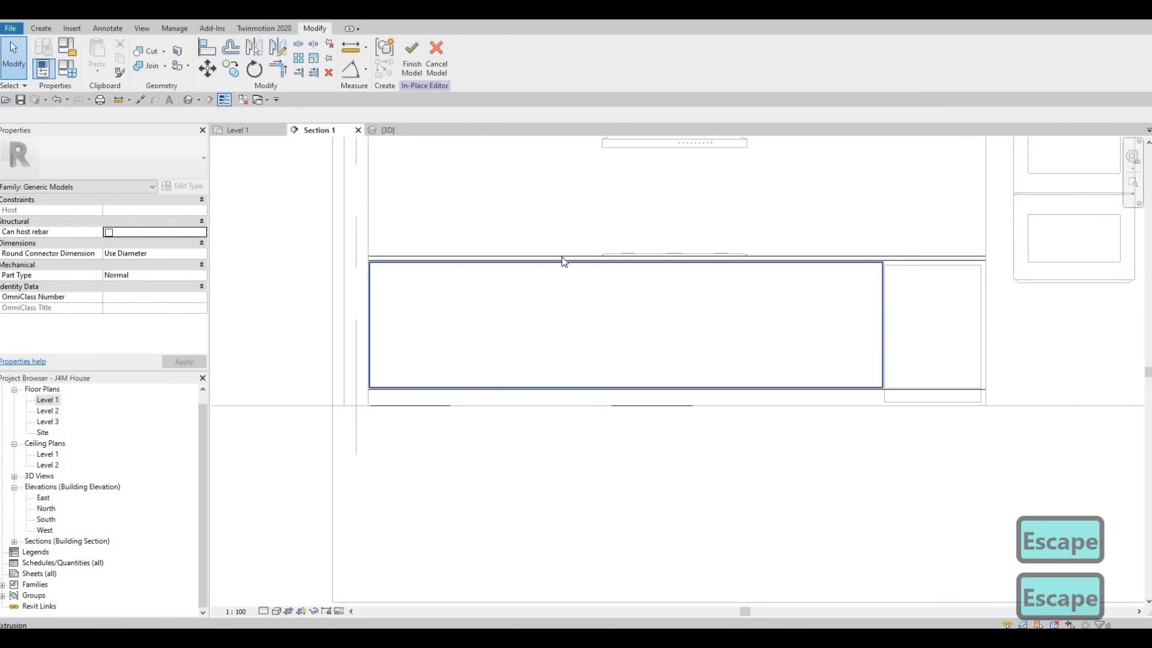
left_click(563, 262)
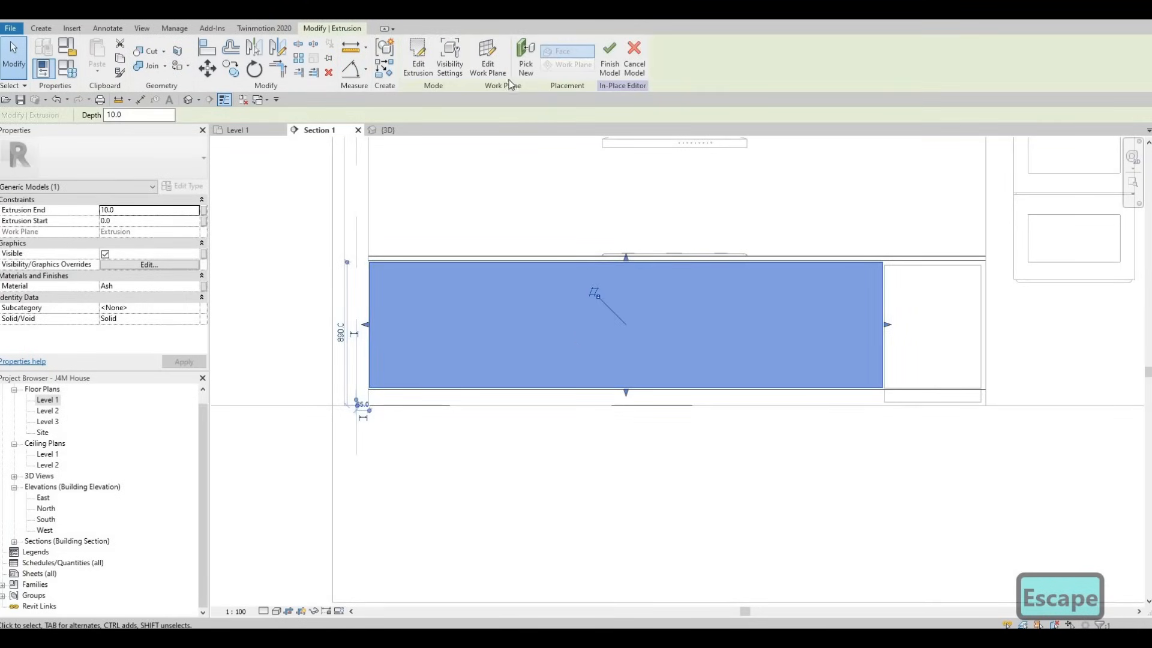
left_click(487, 60)
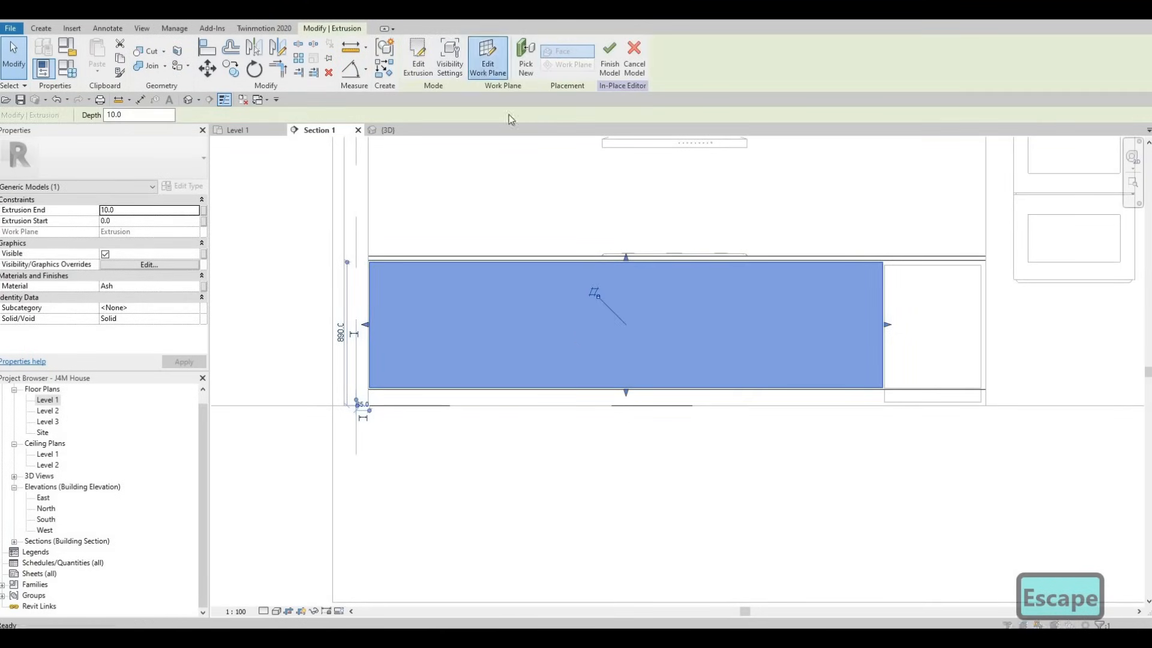
key("Escape")
key("Escape")
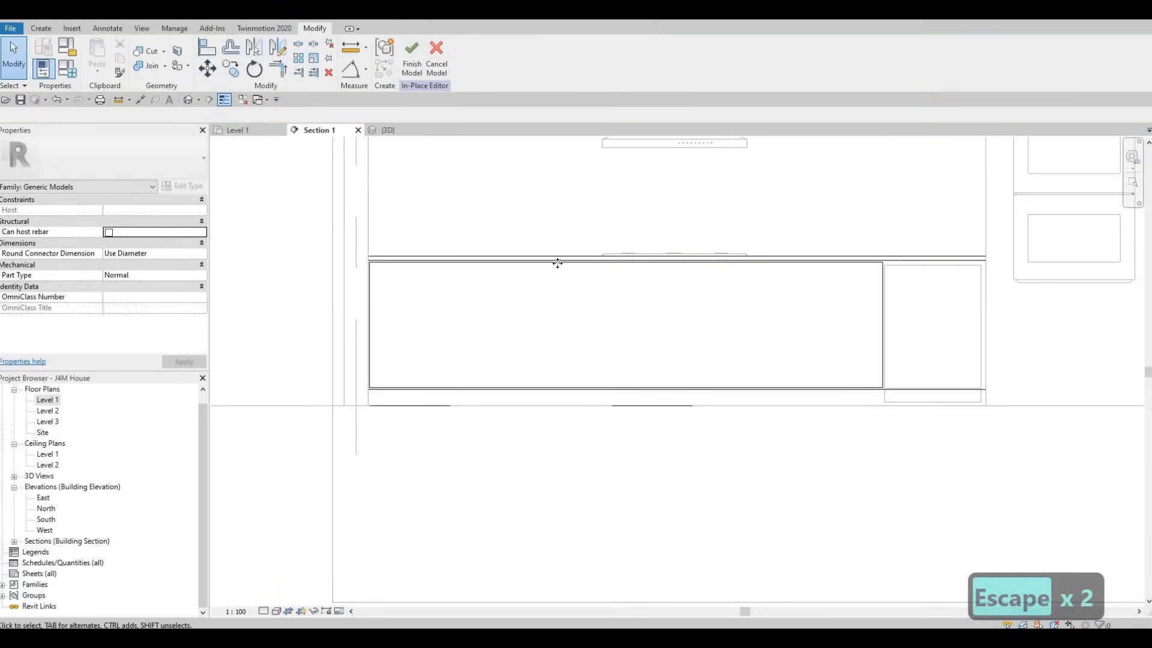
Step: Edit the Ash front extrusion's sketch and draw a full-height vertical divider, about 780 long, below the cooktop's centre
left_click(557, 262)
left_click(417, 60)
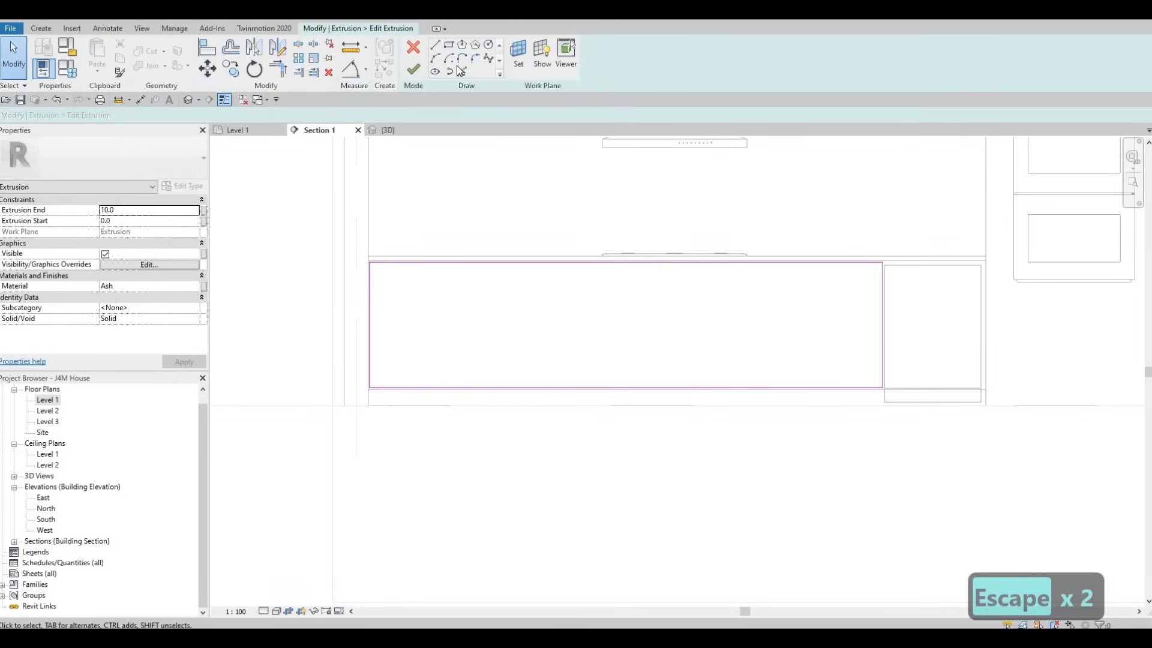
key("l")
key("i")
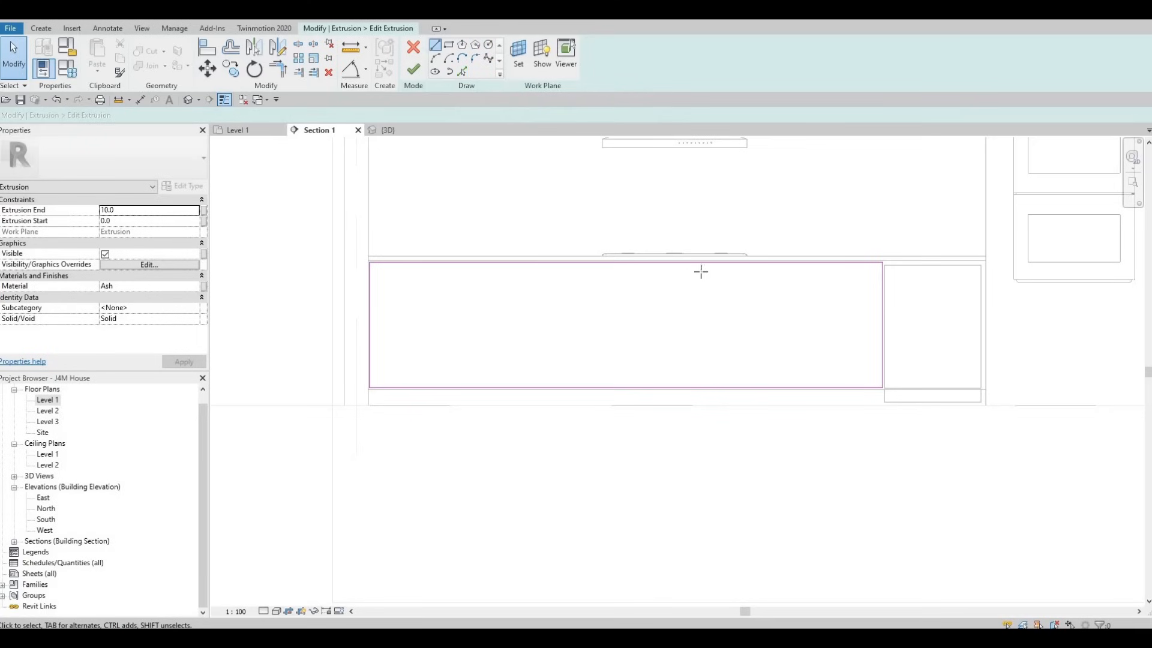
scroll(684, 266, "up", 2)
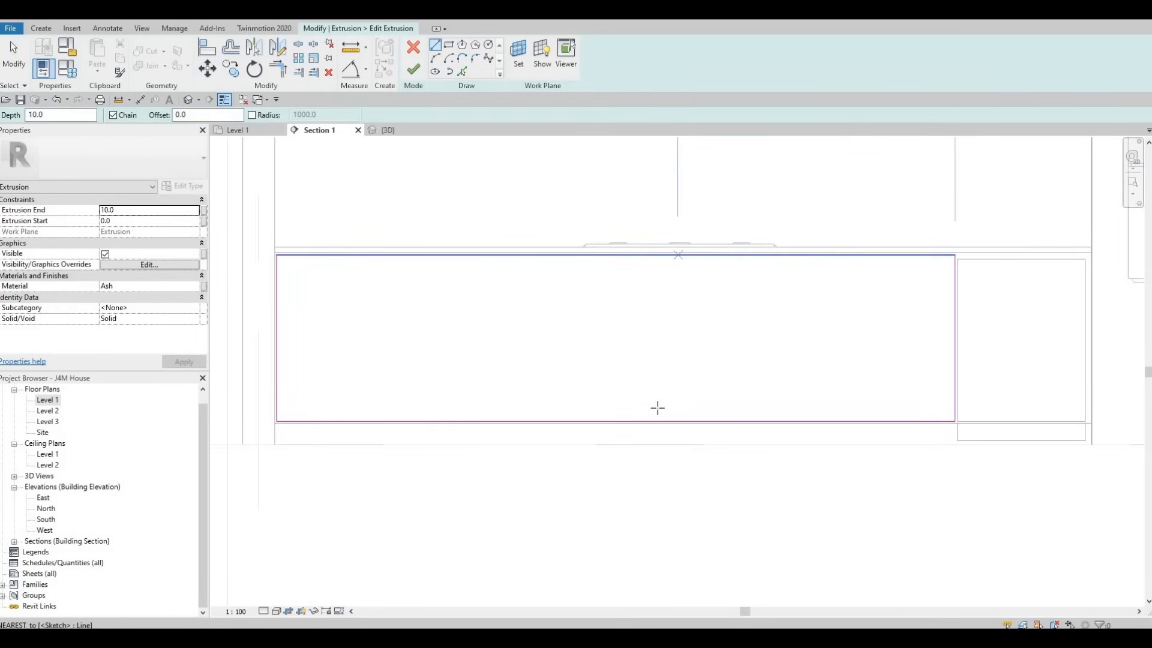
left_click(678, 255)
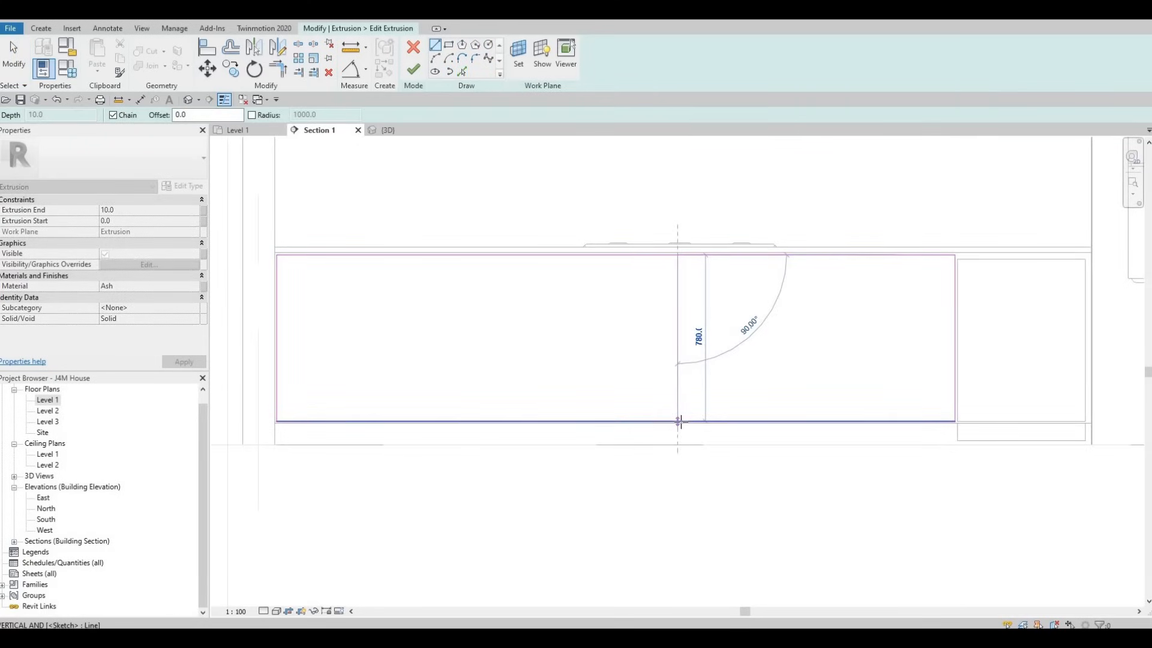
left_click(679, 422)
key("Escape")
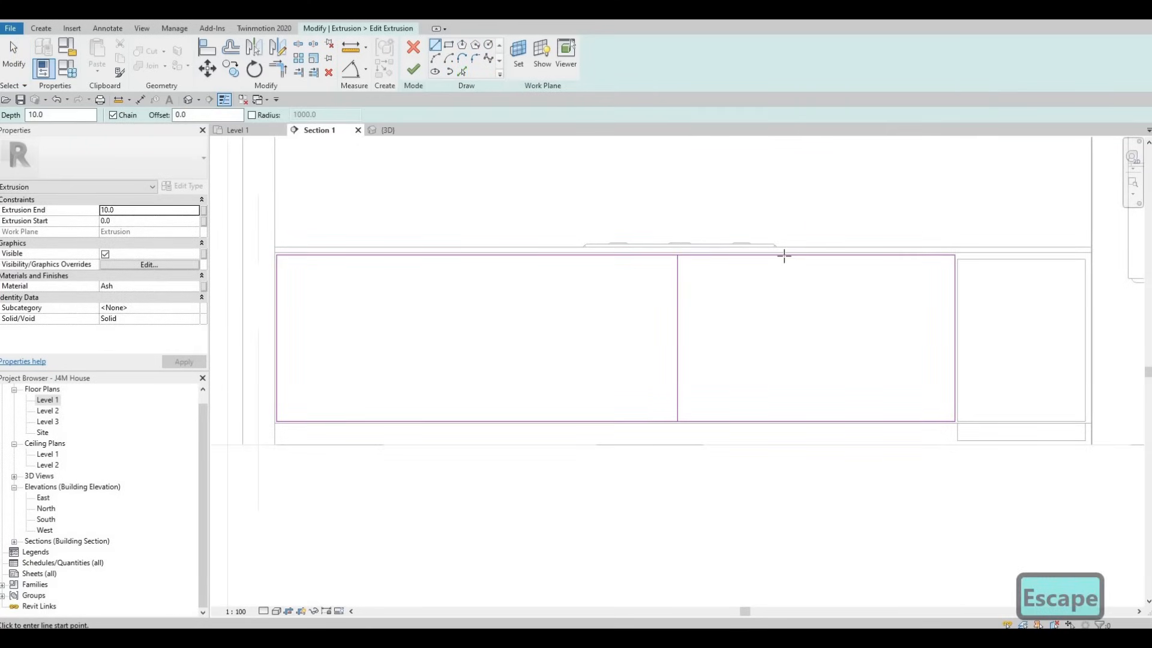
Step: Draw a second full-height vertical divider about 500 to the right of the cooktop-centre divider
left_click(784, 255)
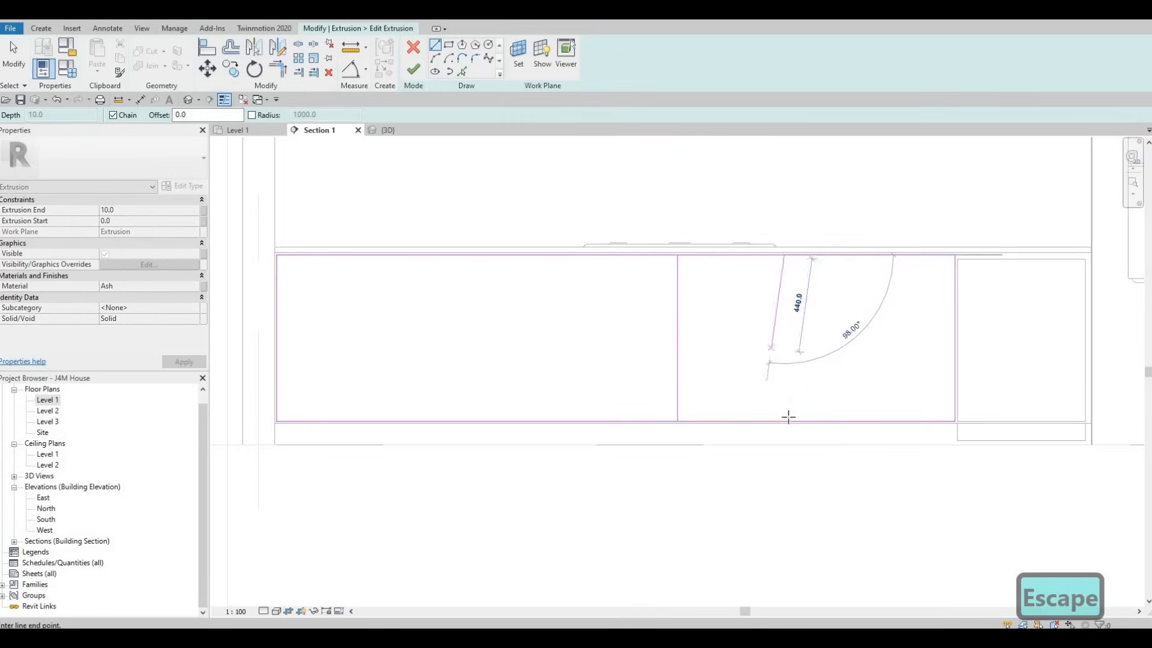
left_click(717, 399)
key("Escape")
key("Escape")
key("Escape")
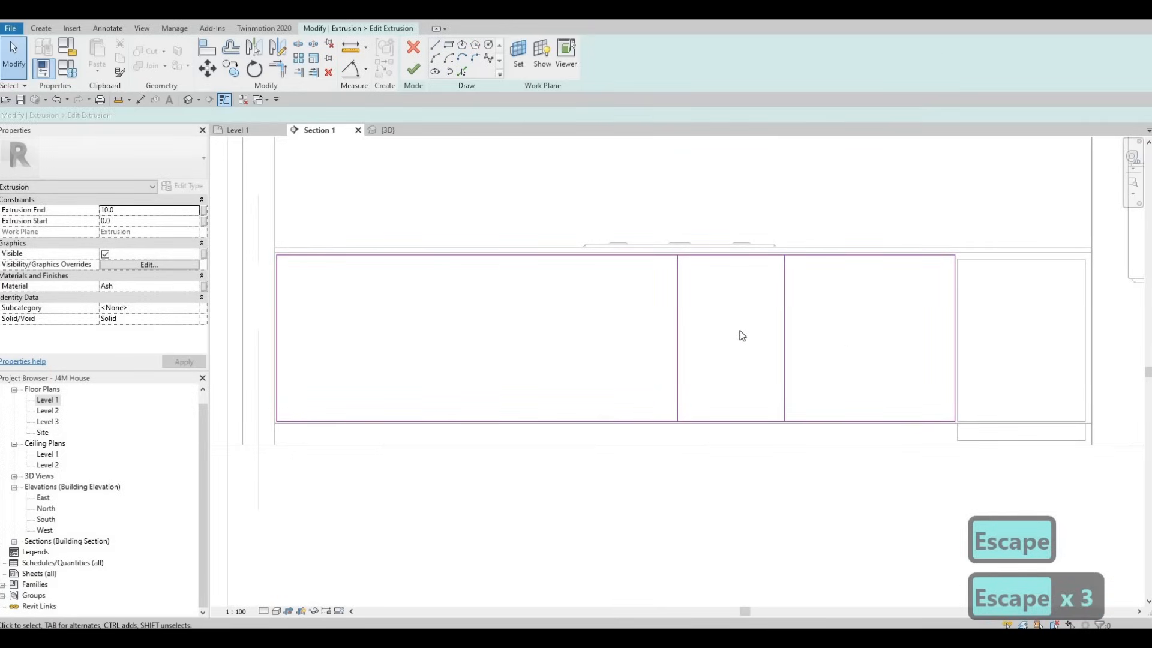
Step: Mirror the right-hand divider about the cooktop-centre divider to create a matching one on its left
left_click(784, 318)
left_click(278, 47)
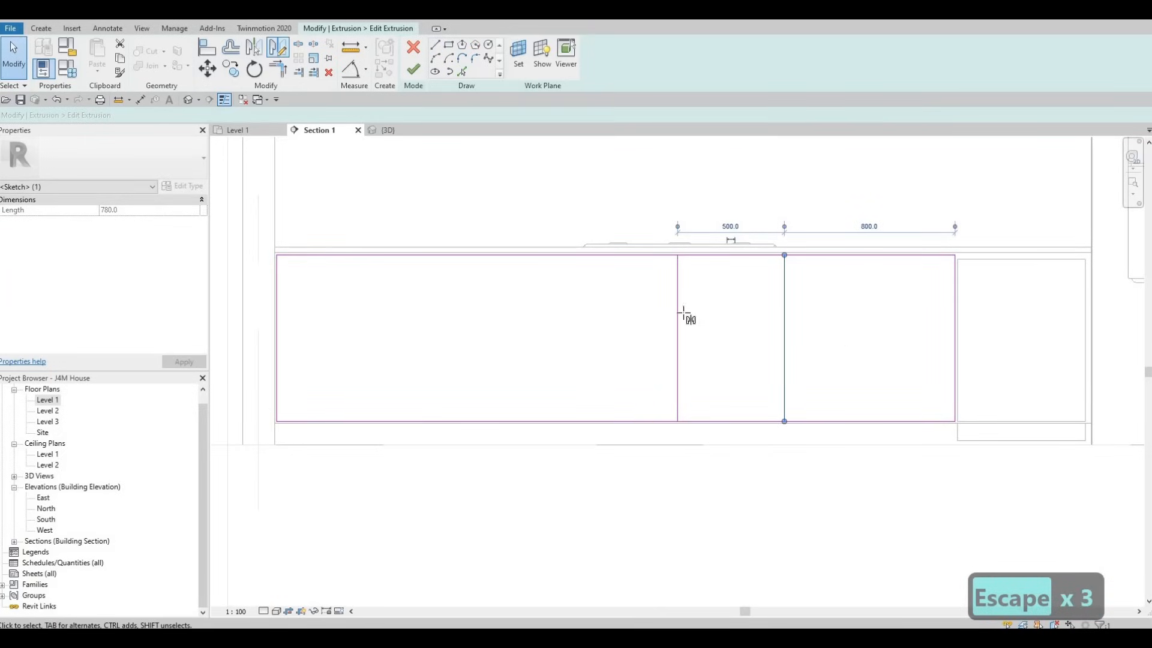
left_click(677, 294)
left_click(676, 341)
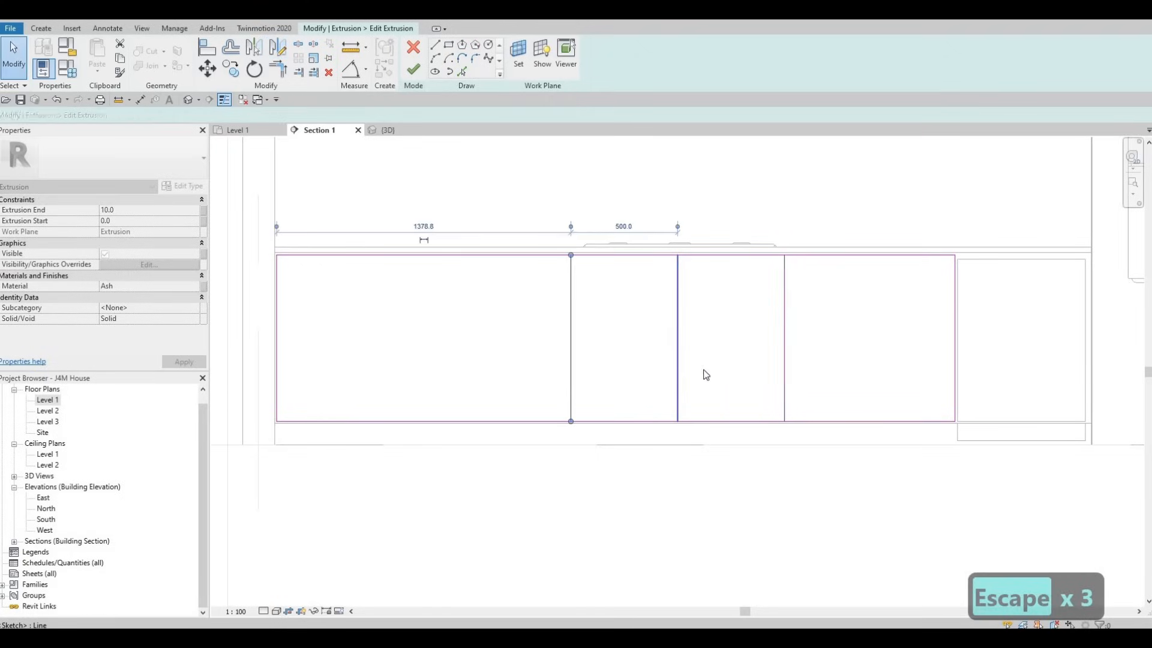
key("Escape")
key("Escape")
middle_click_drag(792, 314, 815, 290)
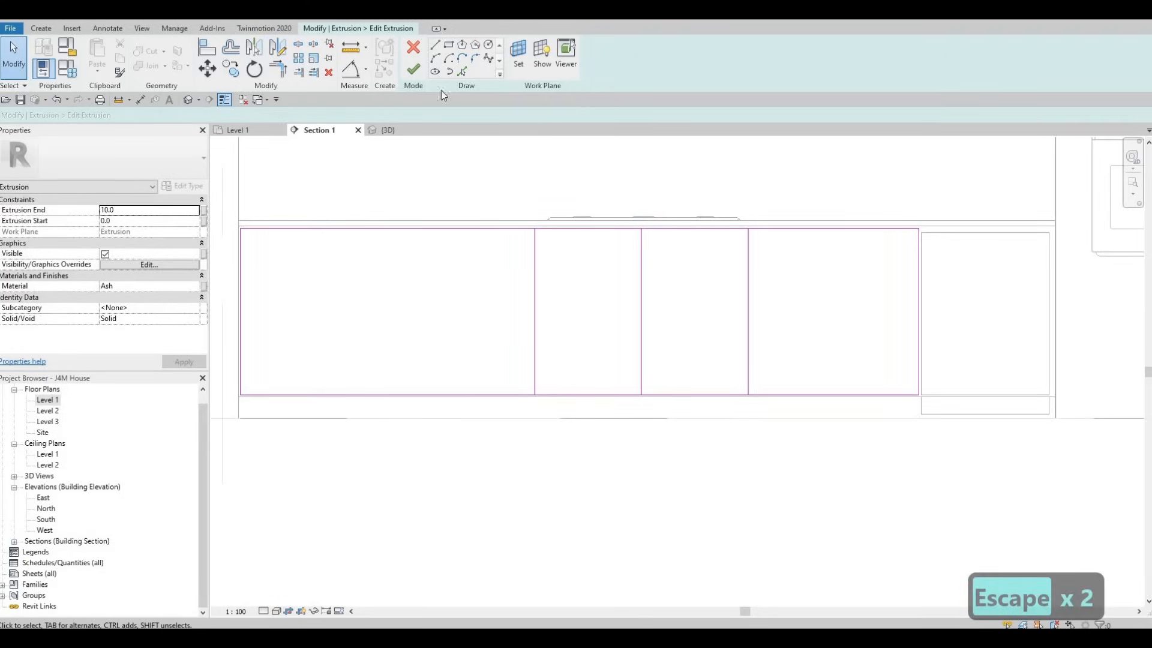
Step: Draw a vertical divider in the front's rightmost section and nudge it to 500 from the front's right edge
left_click(437, 46)
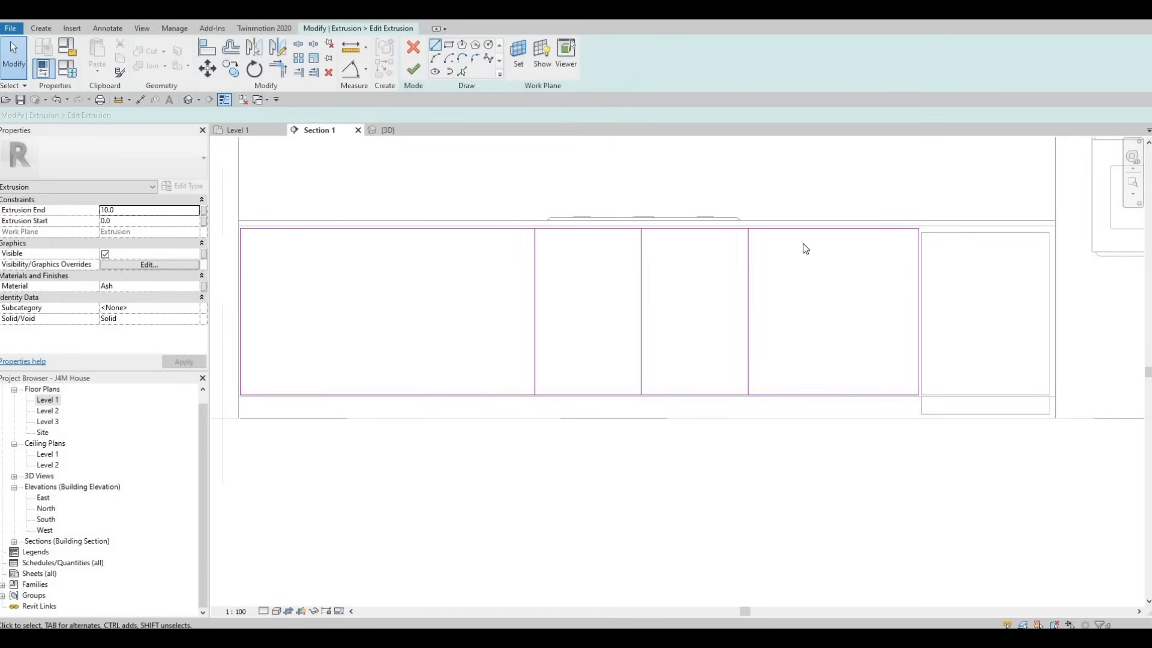
left_click(435, 45)
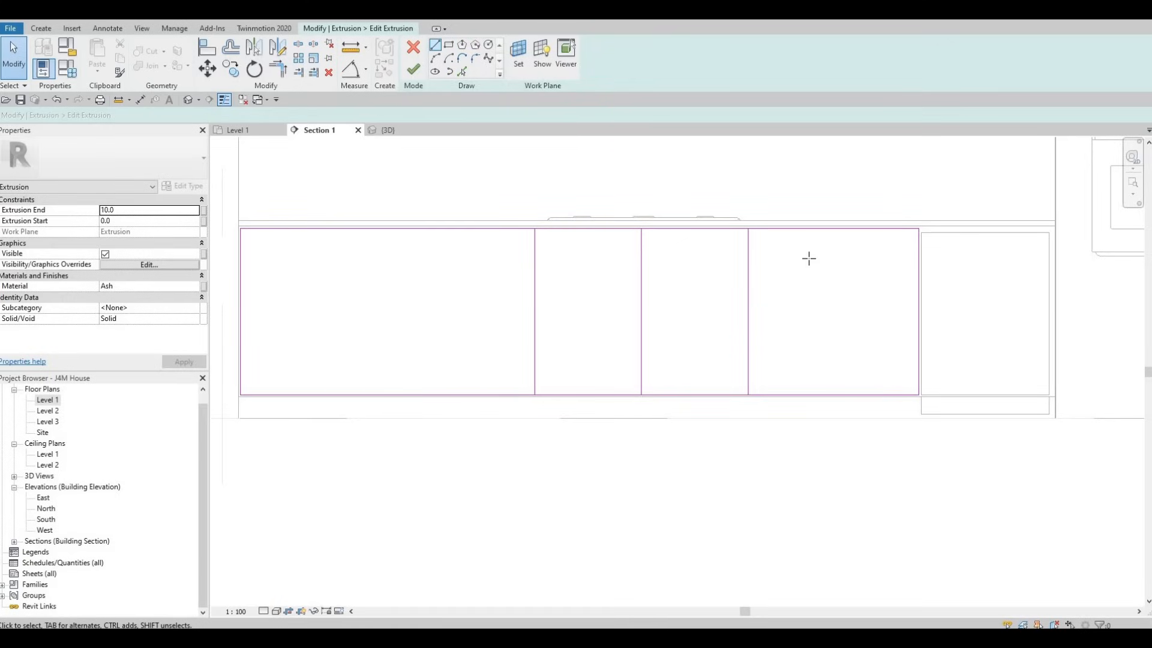
left_click(807, 228)
left_click(808, 394)
key("Escape")
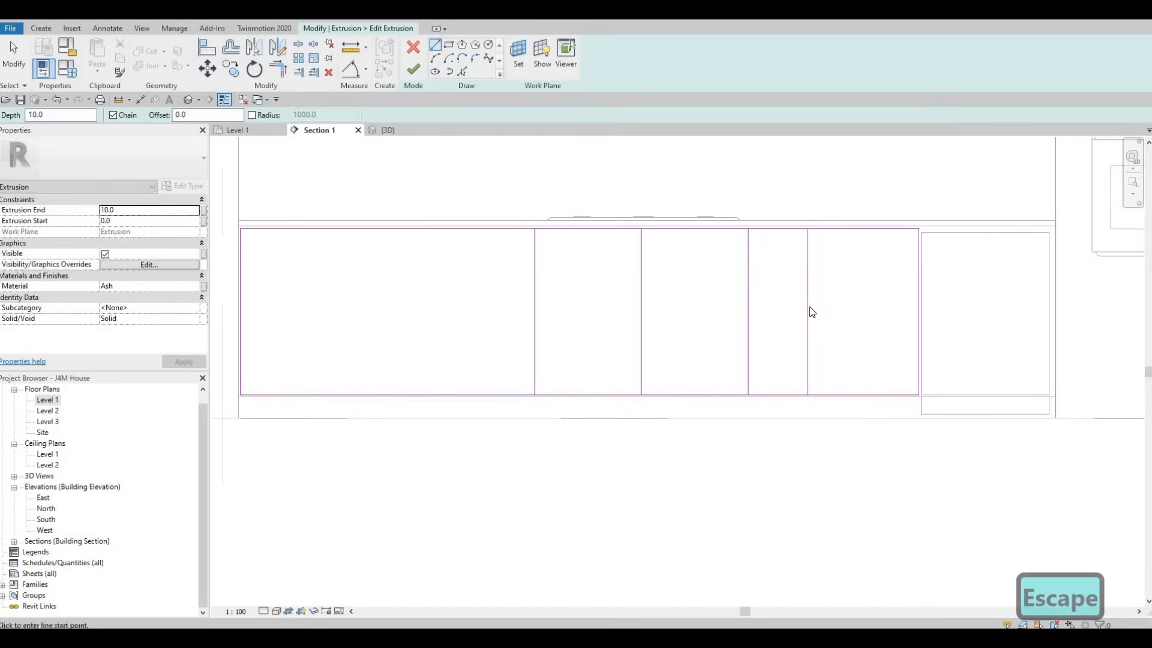
key("Escape")
left_click(808, 310)
key("Right")
key("Right")
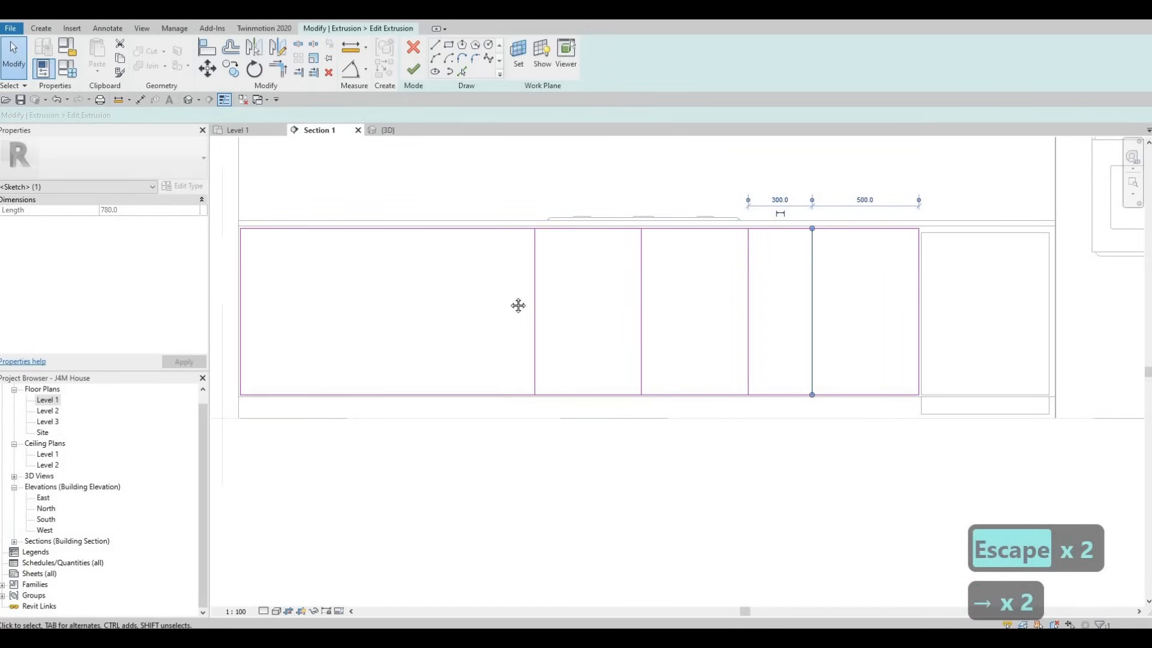
middle_click_drag(461, 165, 585, 151)
key("Escape")
key("Escape")
Step: Draw two full-height vertical dividers across the front's wide left section, spaced about 520 apart
left_click(439, 46)
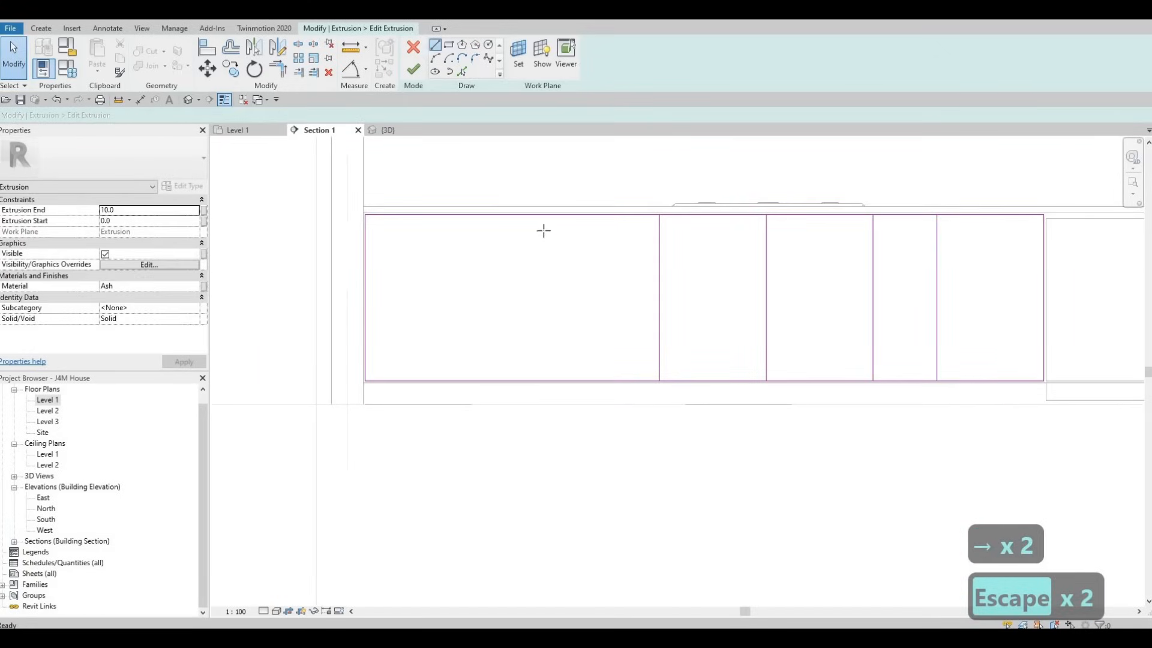
left_click(548, 215)
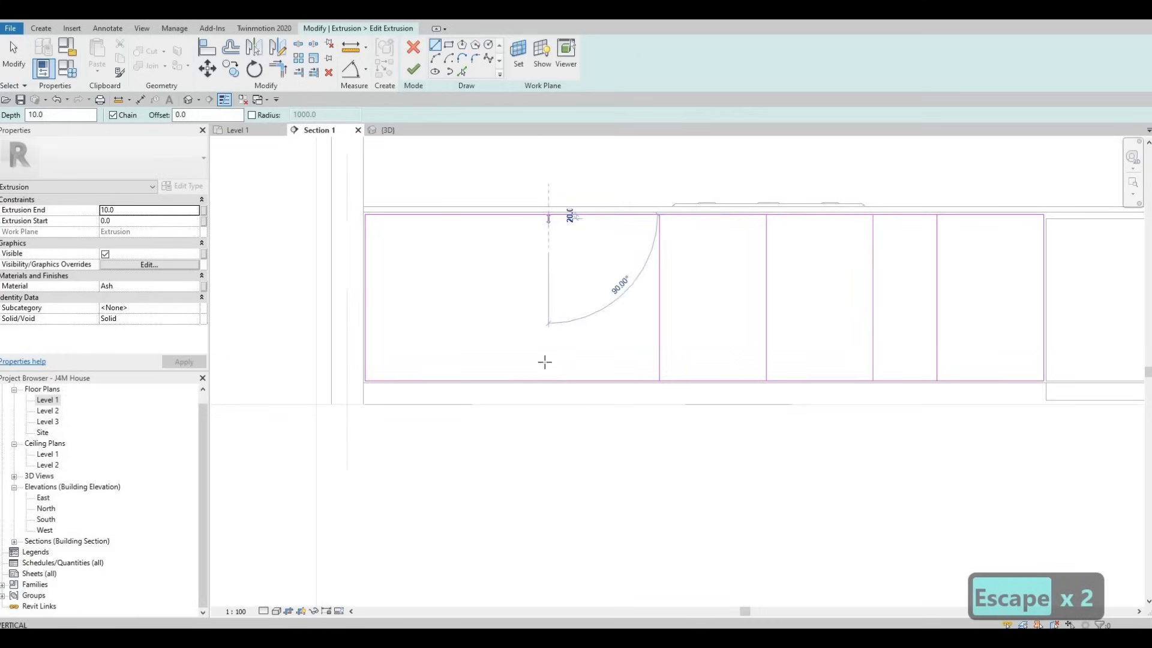
key("Escape")
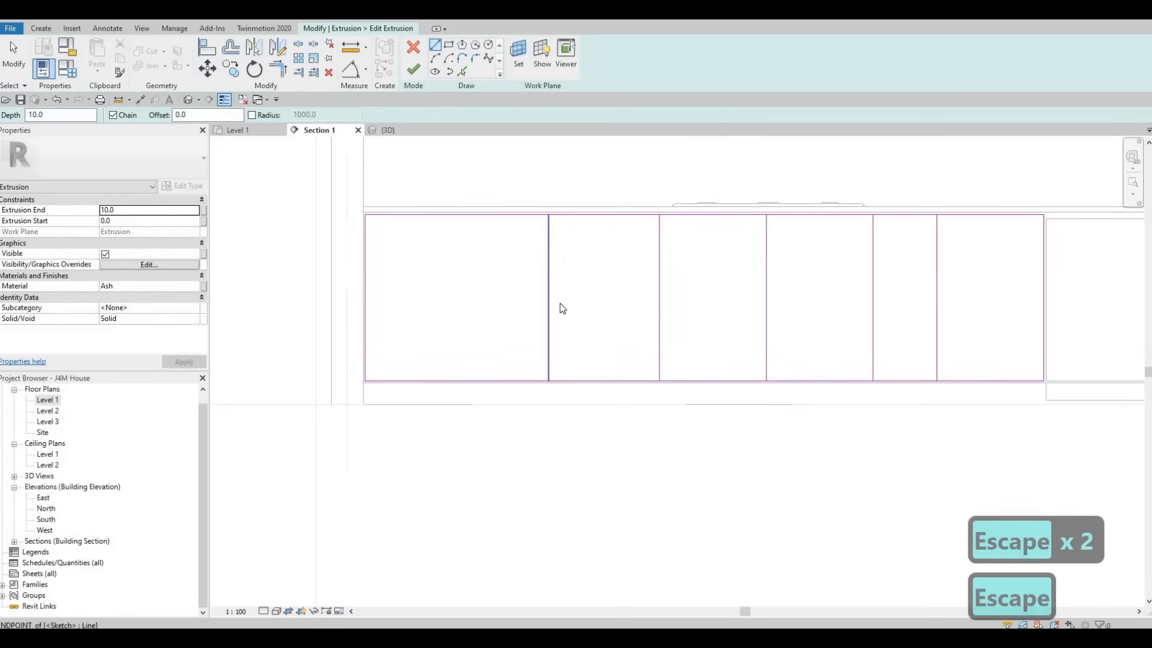
key("Escape")
left_click(438, 46)
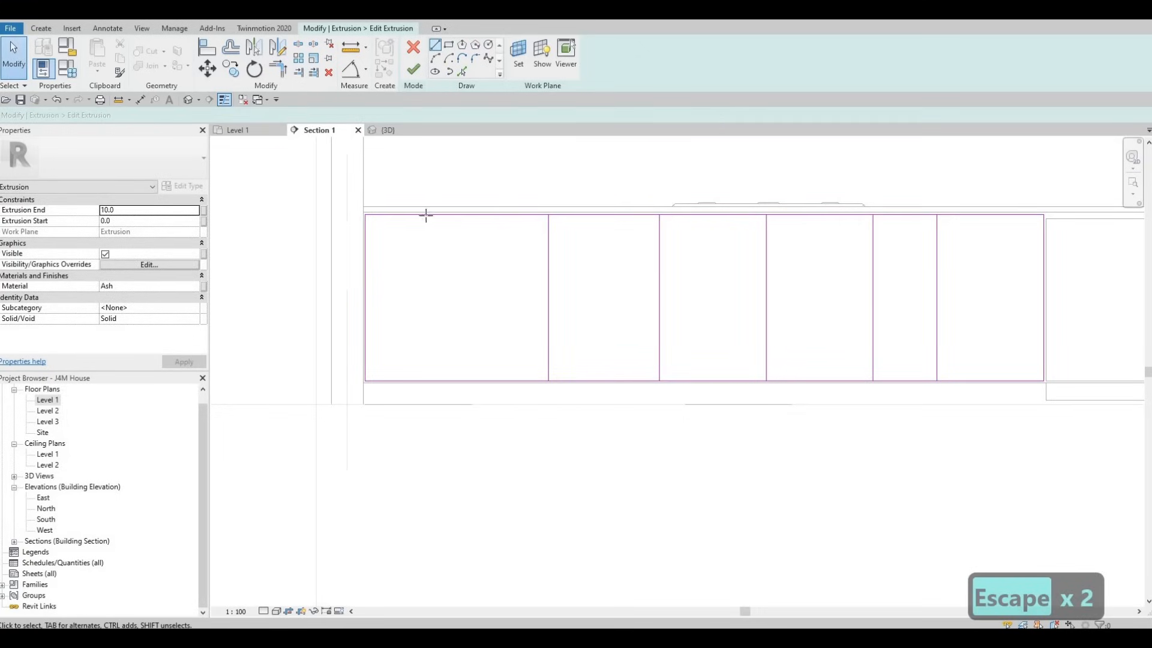
left_click(438, 214)
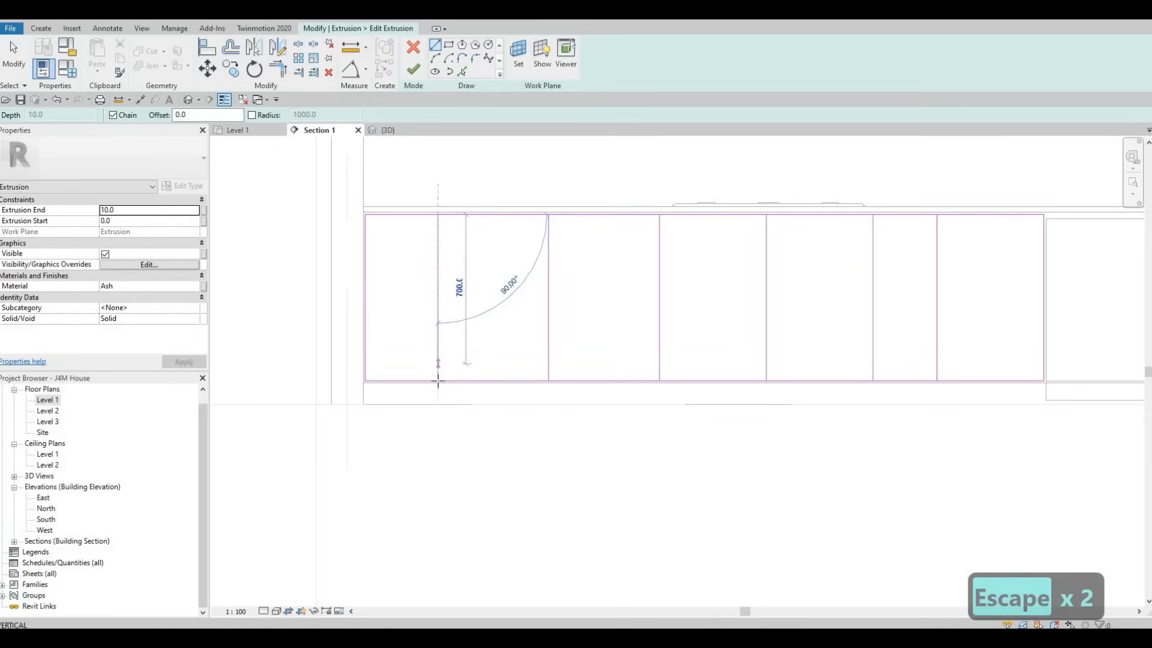
left_click(438, 380)
key("Escape")
scroll(538, 382, "down", 2)
scroll(538, 382, "down", 1)
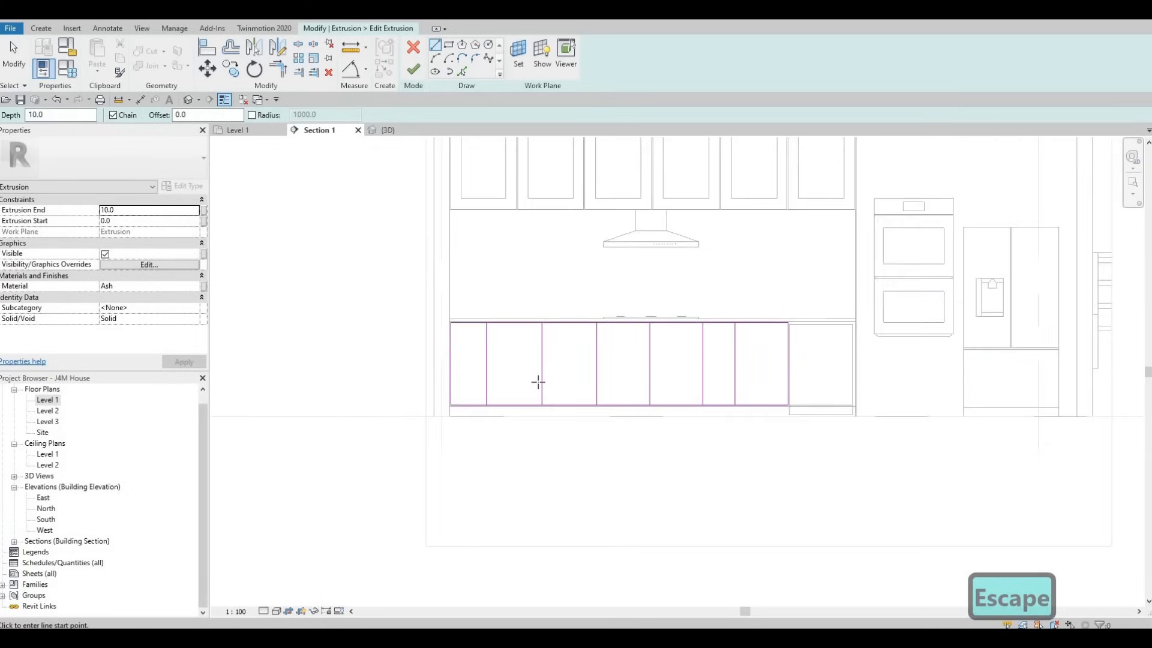
scroll(528, 366, "up", 3)
key("Escape")
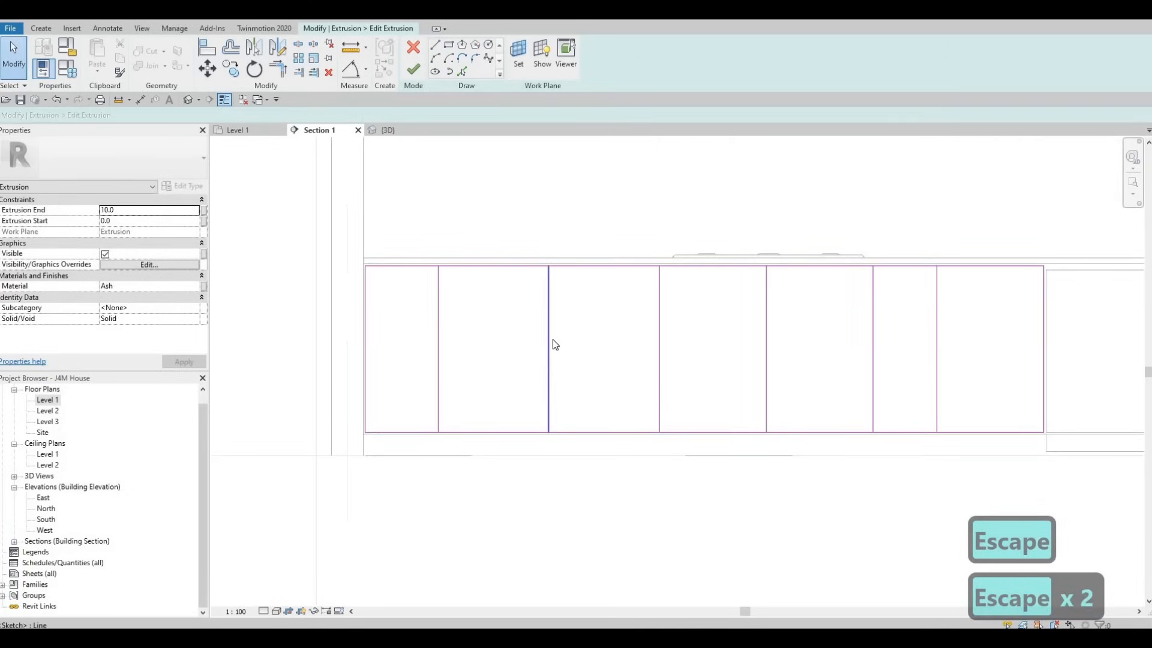
Step: Set the second divider from the left to 500 from the divider on its right
left_click(549, 341)
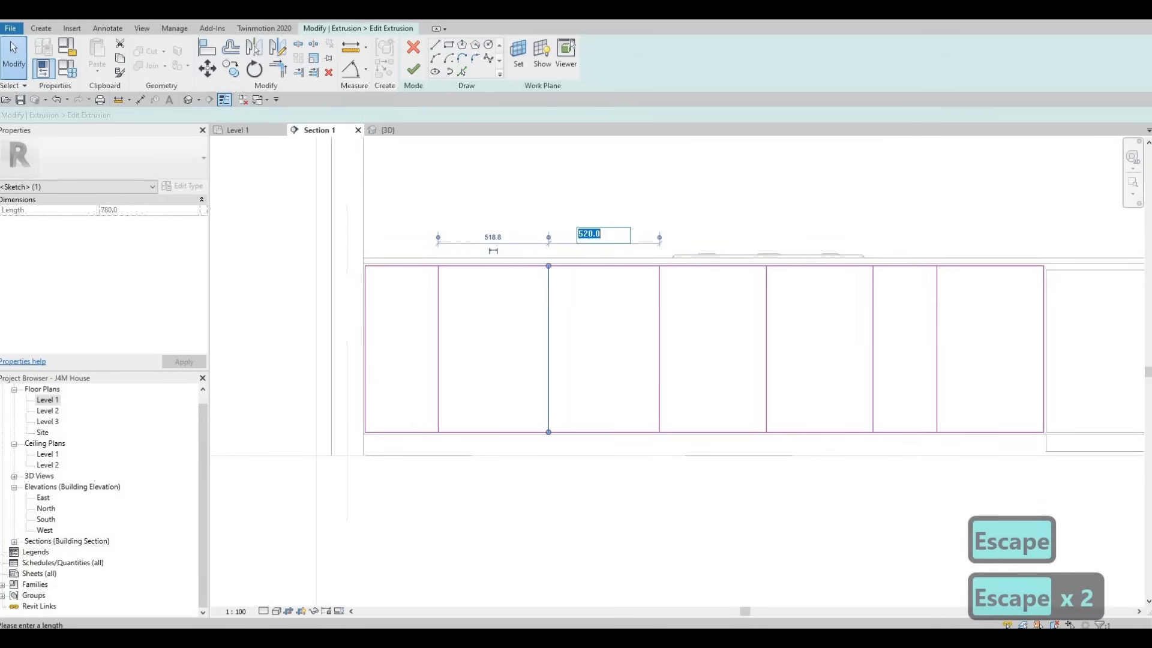
type("500")
key("Return")
key("Escape")
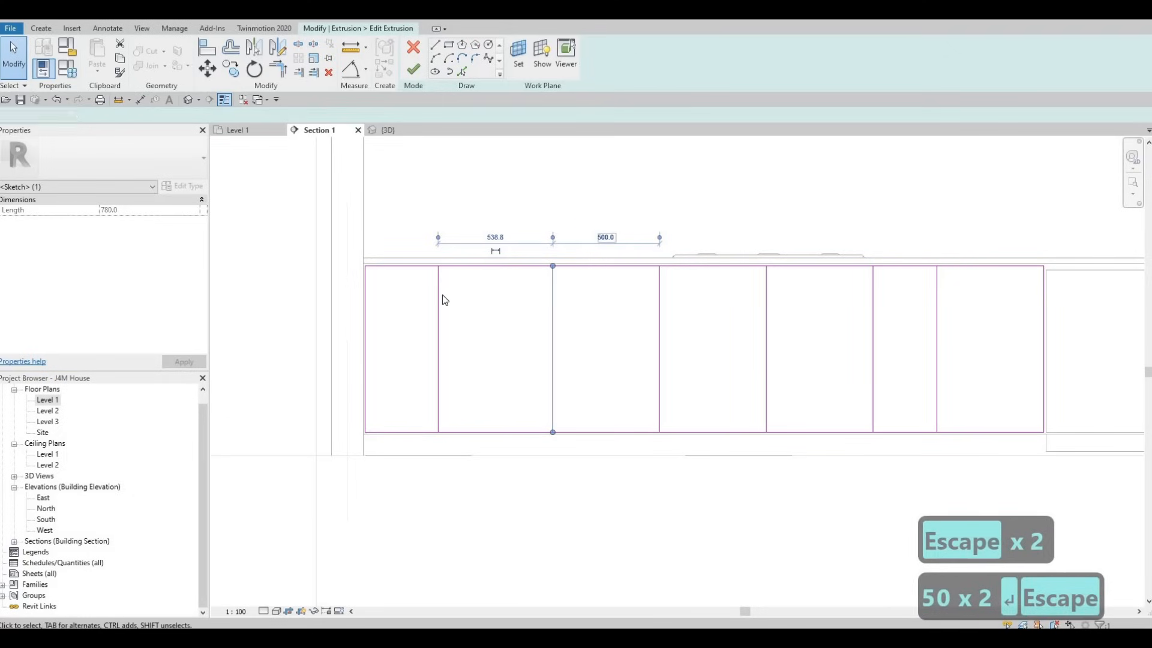
Step: Set the leftmost vertical divider to 500 from the divider on its right
left_click(440, 294)
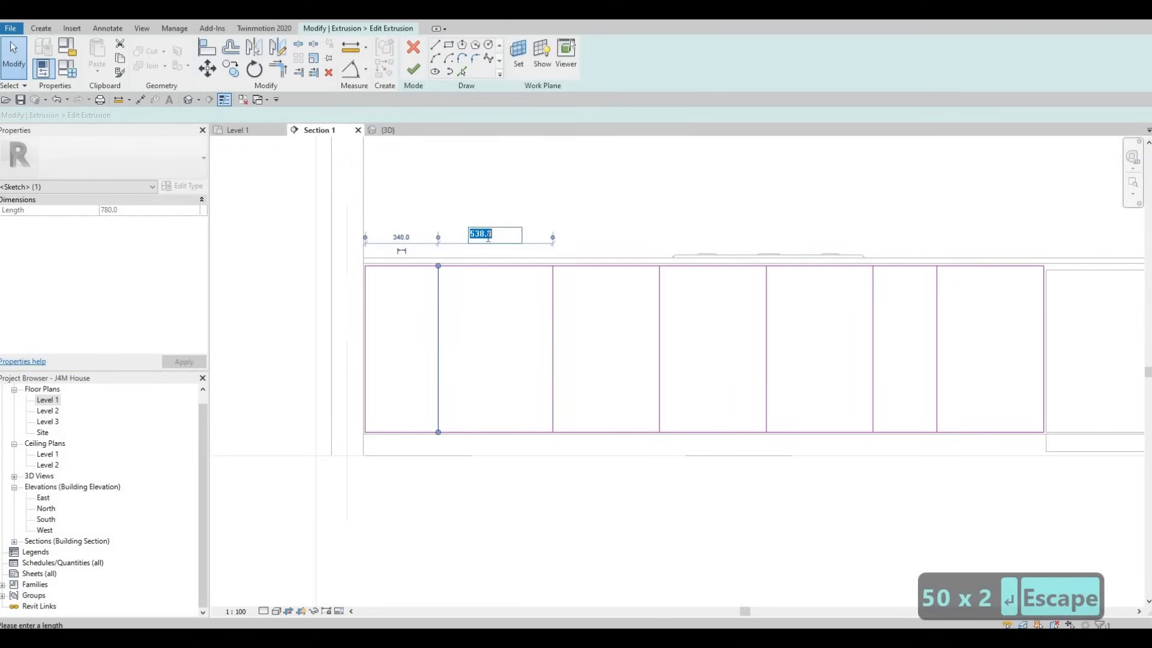
type("500")
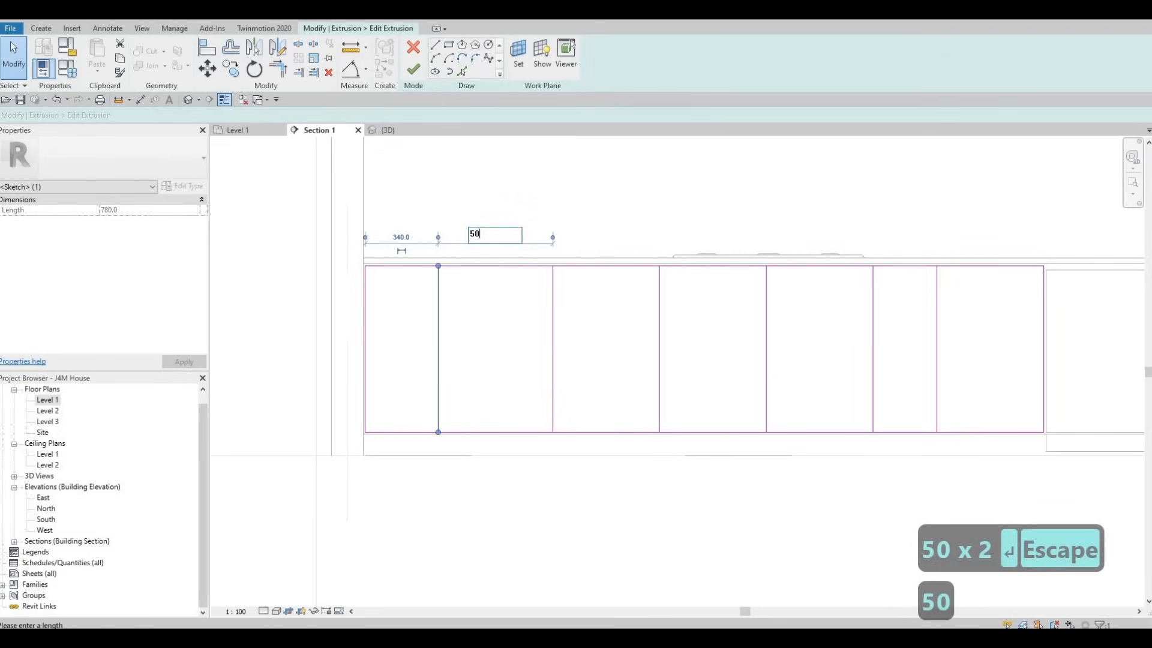
key("Return")
key("Escape")
key("Escape")
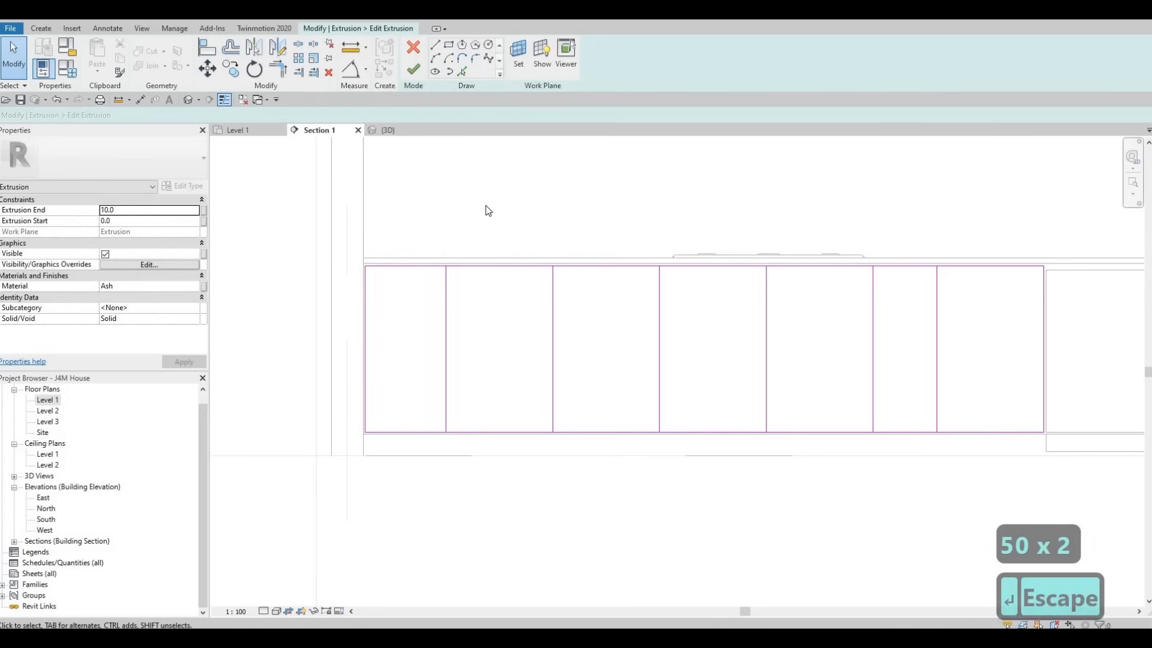
Step: Draw two horizontal lines across the front's leftmost section to divide it into three drawer fronts
scroll(522, 270, "down", 1)
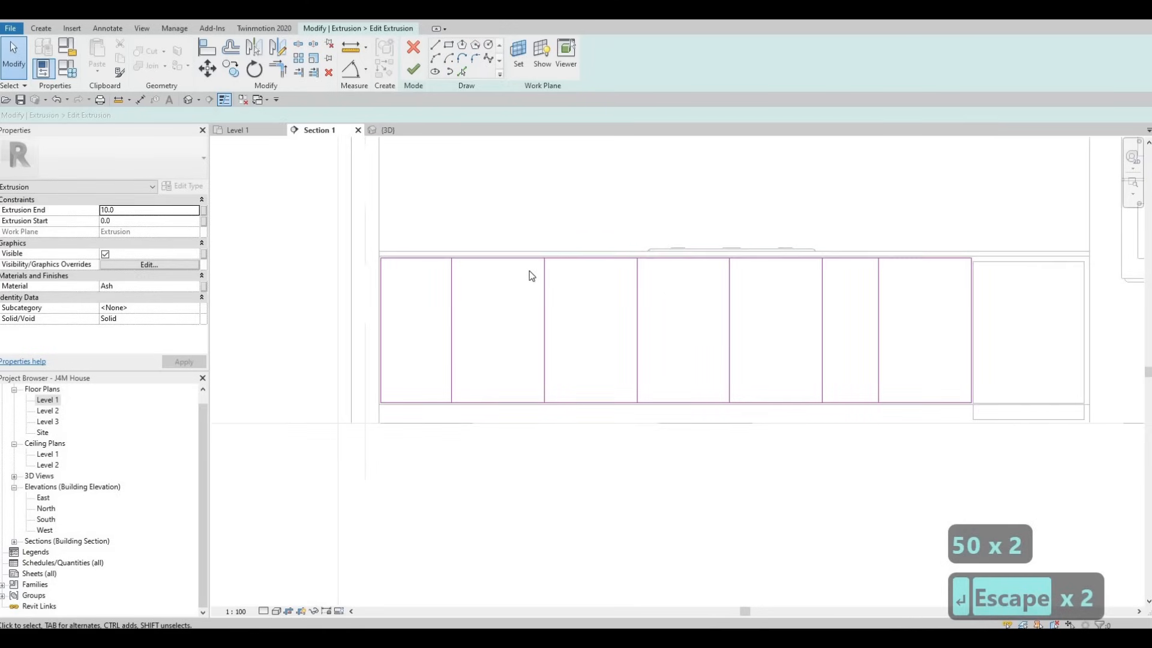
left_click(435, 45)
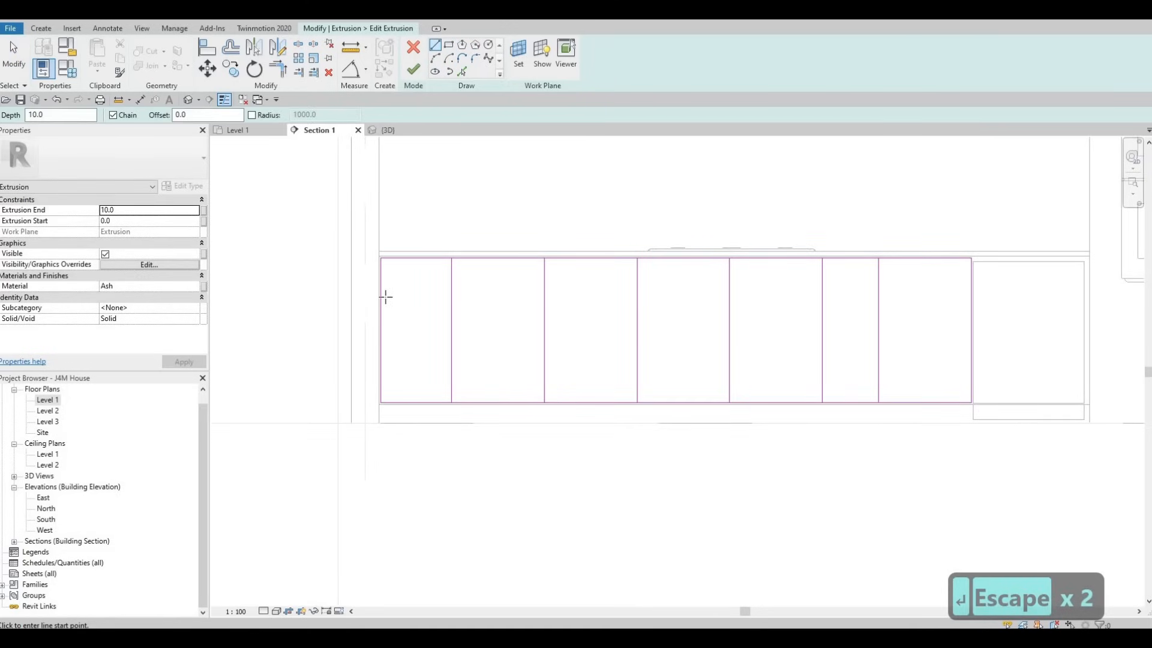
left_click(432, 298)
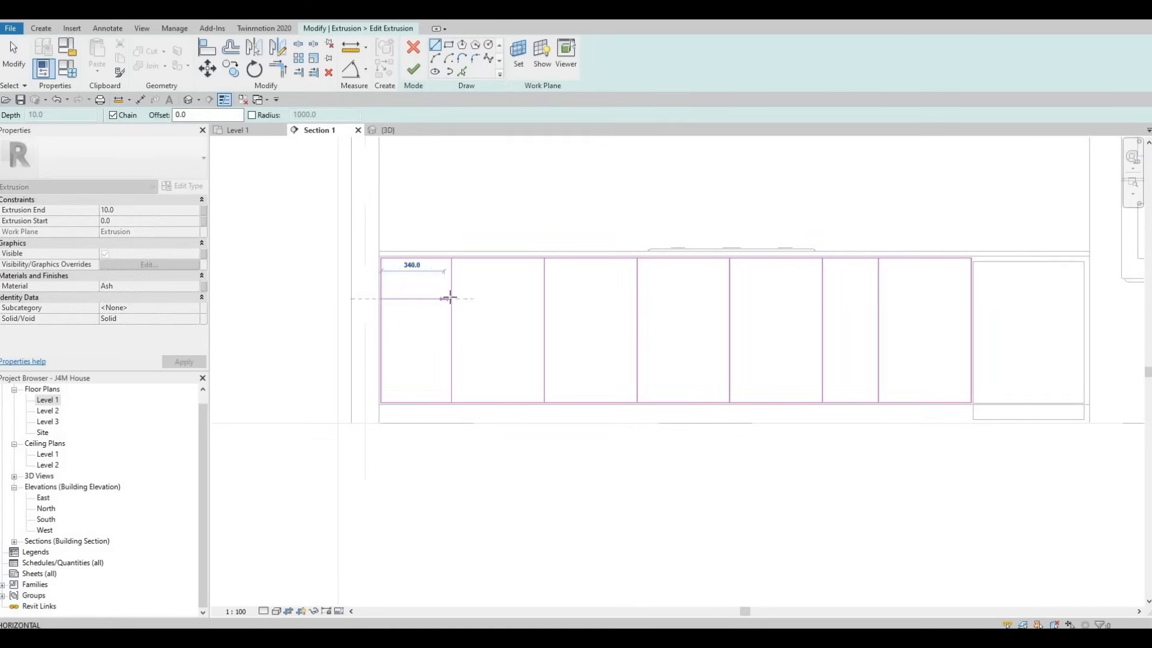
left_click(452, 299)
key("Escape")
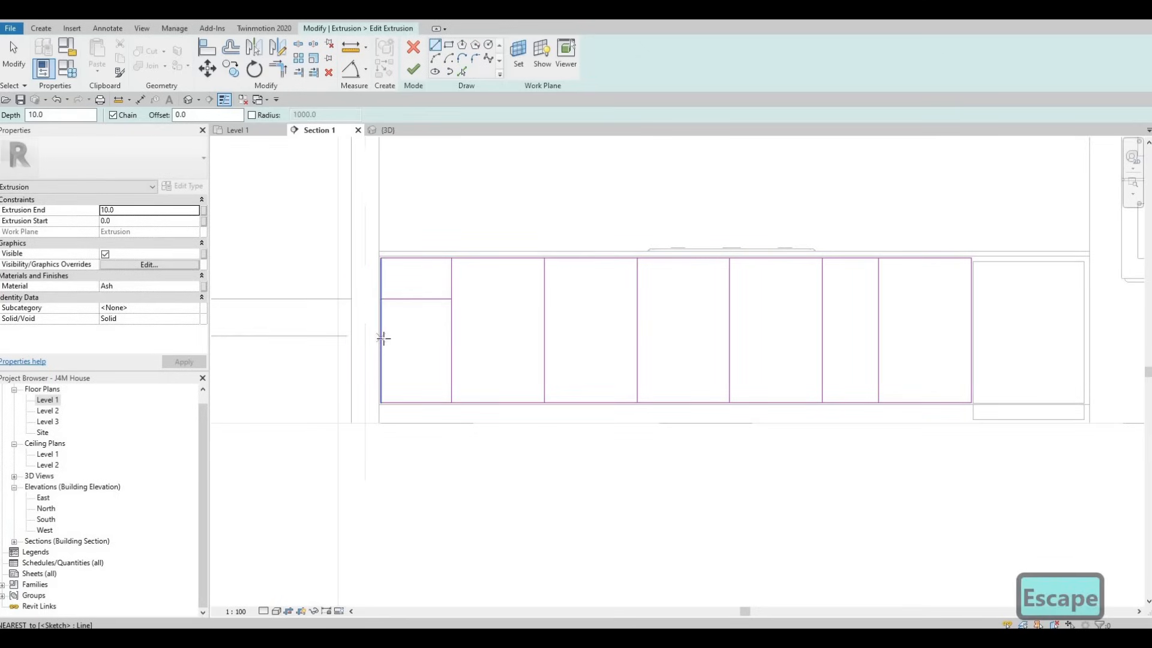
left_click(381, 339)
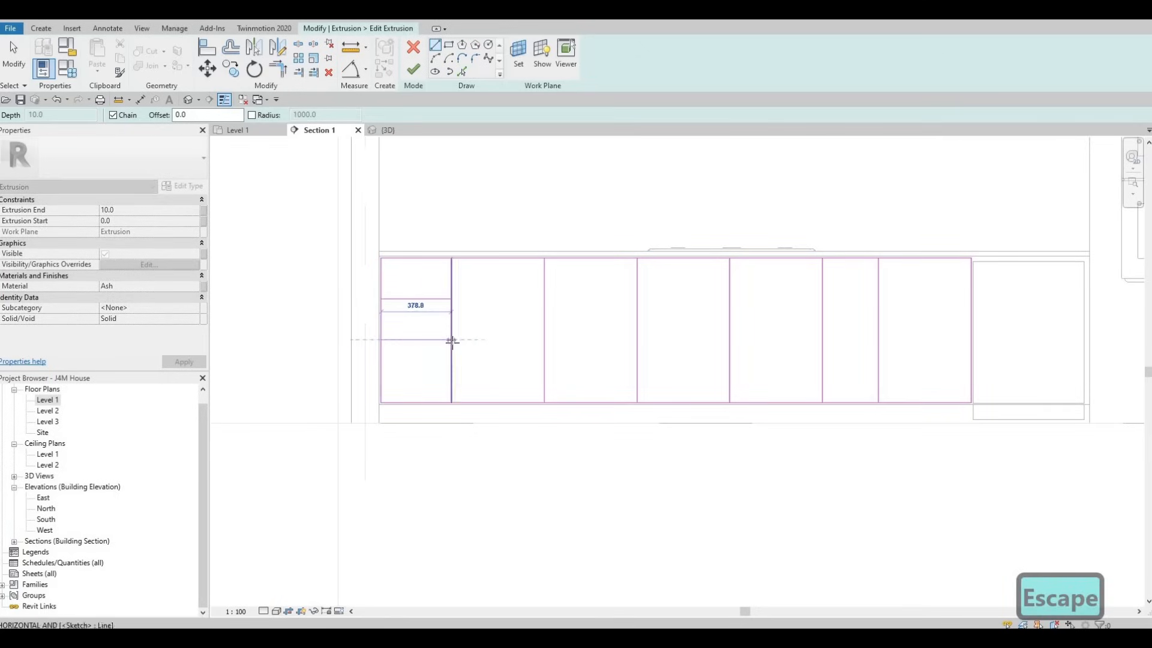
key("Escape")
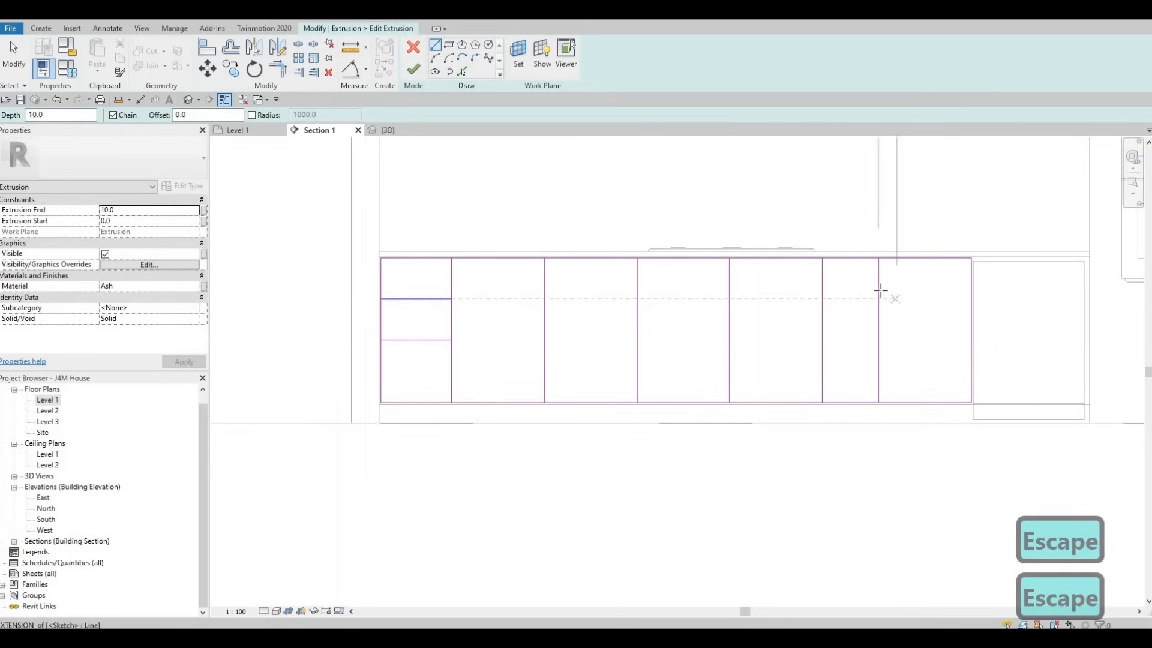
Step: Draw two horizontal lines across the front's rightmost section to divide it into three drawer fronts
left_click(967, 292)
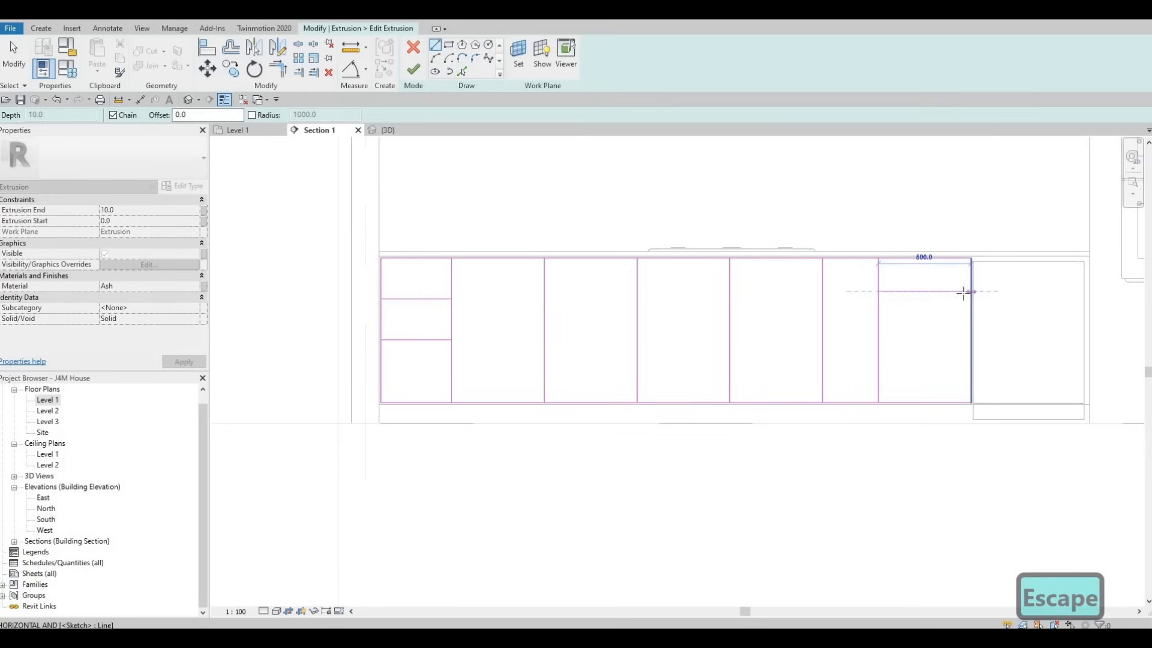
left_click(879, 333)
key("Escape")
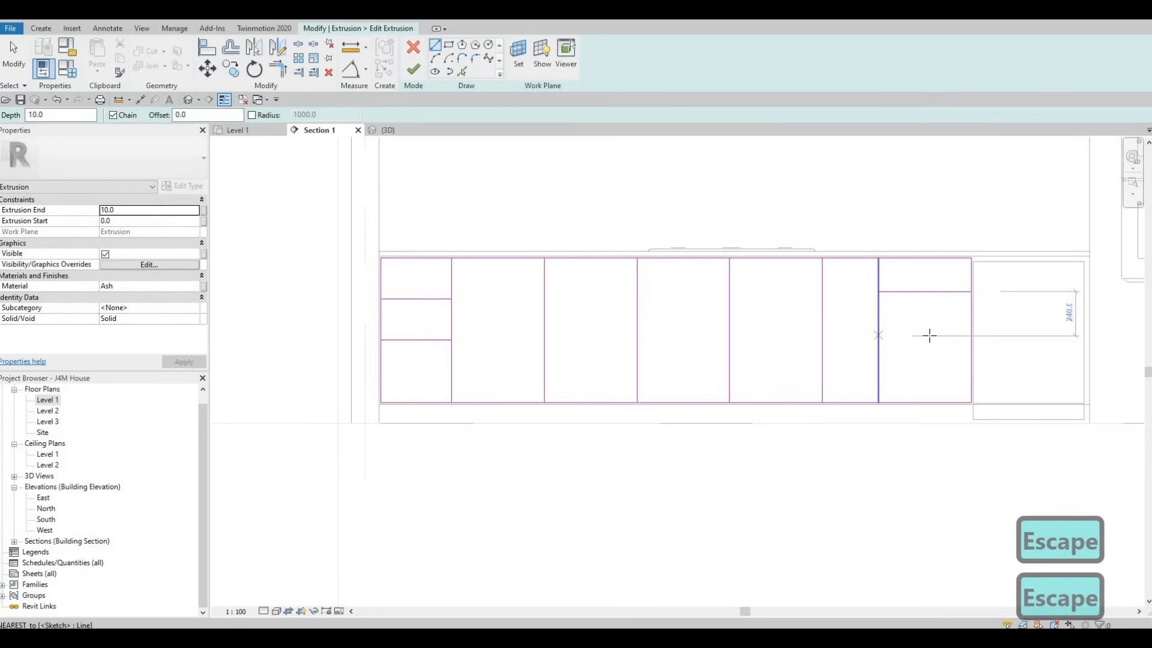
left_click(972, 340)
left_click(879, 339)
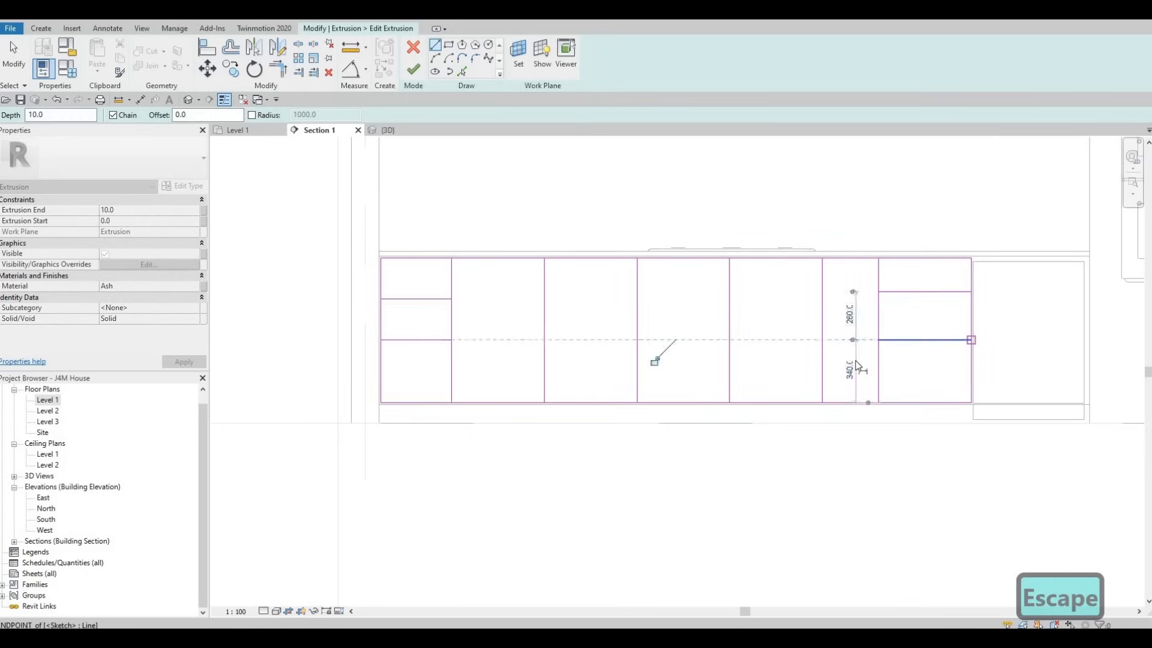
key("Escape")
key("Escape")
key("Escape")
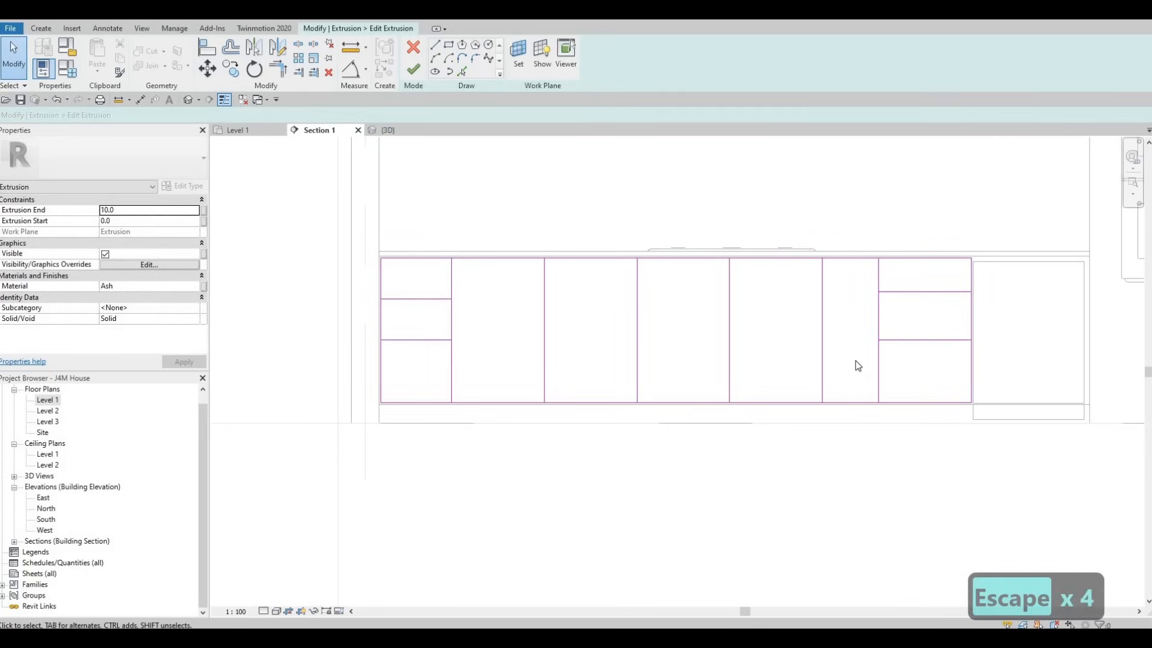
Step: Align the horizontal lines in the rightmost section with the matching lines in the leftmost section
key("a")
key("l")
left_click(433, 298)
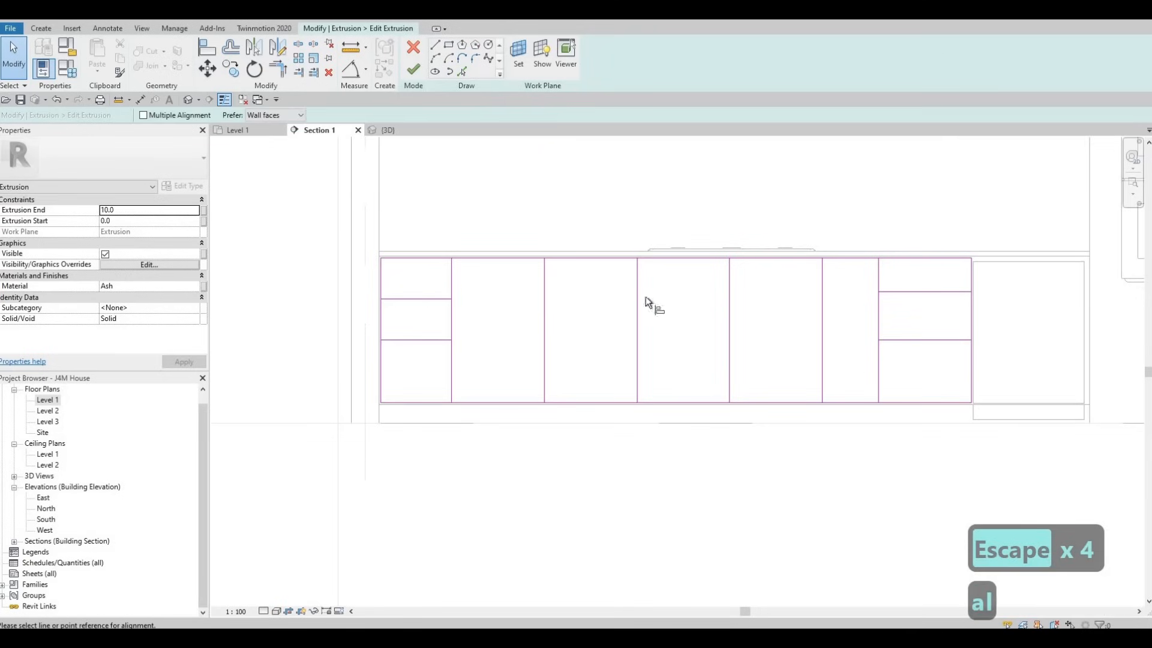
left_click(424, 340)
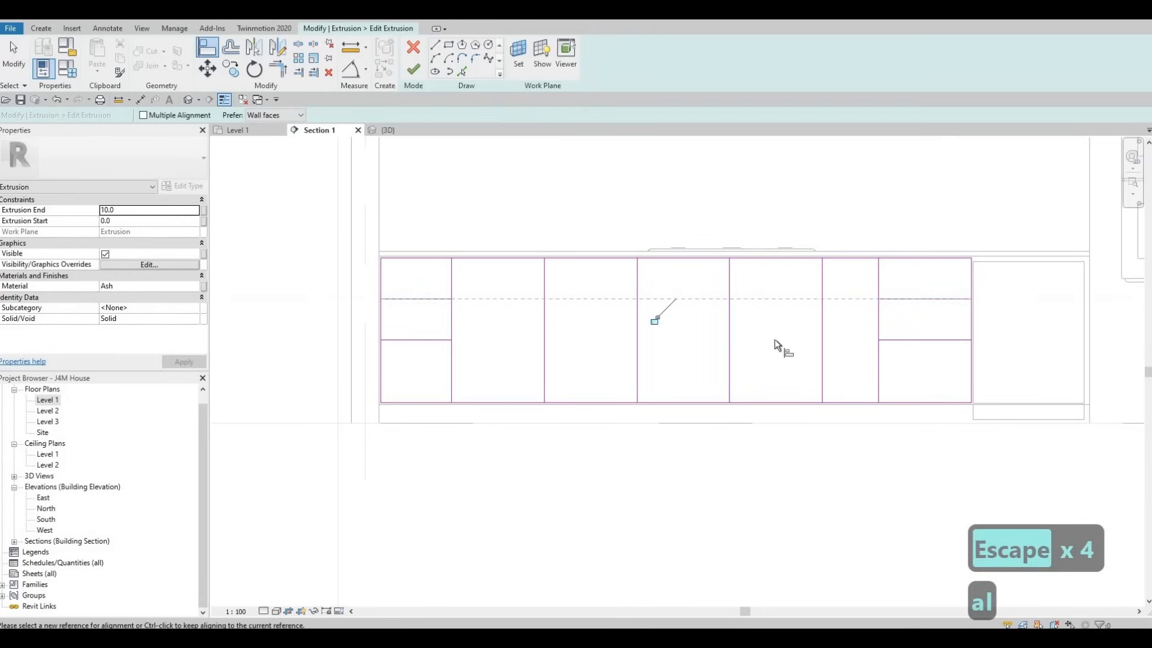
left_click(946, 338)
key("Escape")
key("Escape")
key("Escape")
key("Escape")
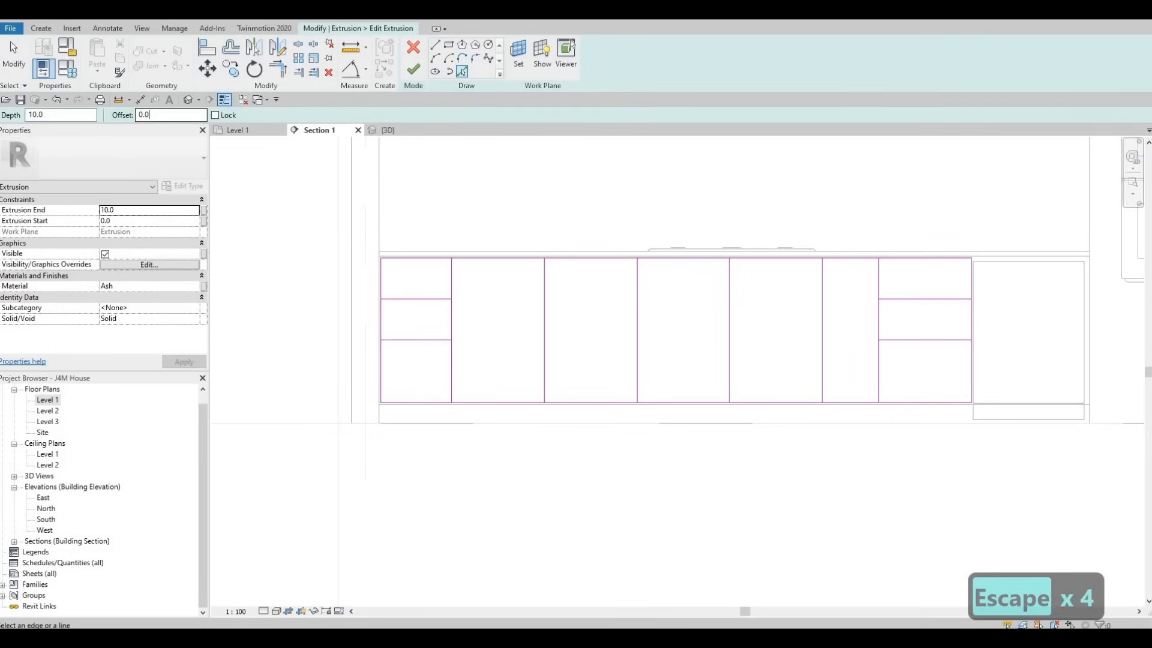
Step: Create parallel copies of the full-height vertical dividers with Pick Lines at a 10 mm offset, forming gaps between the panels
type("10")
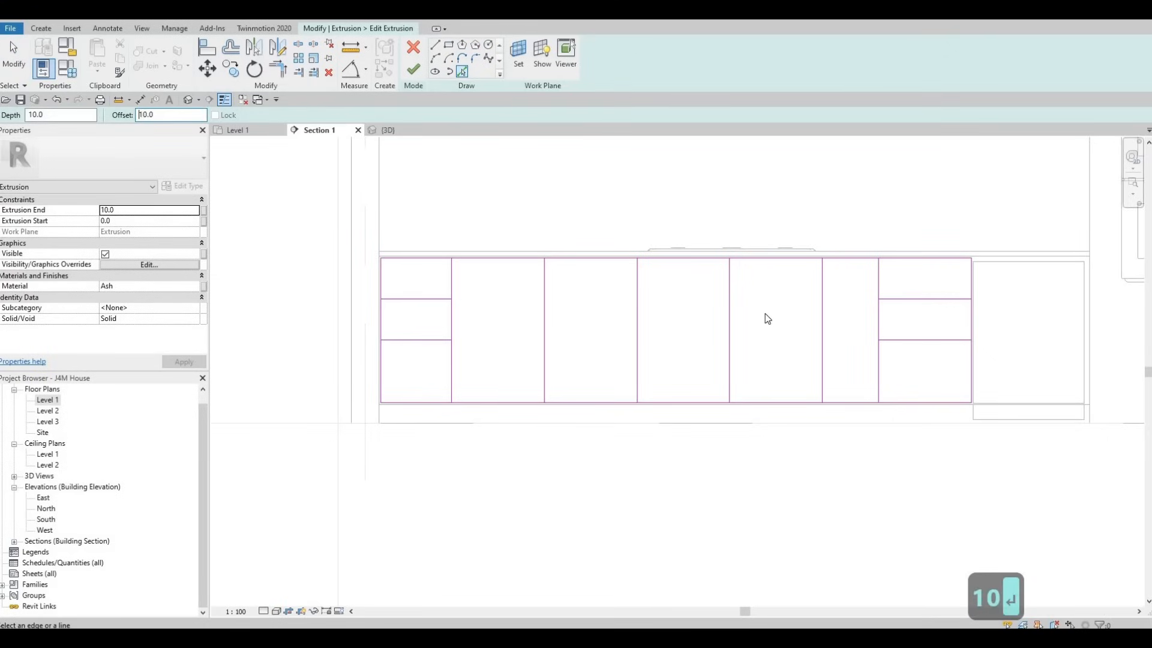
key("Return")
scroll(733, 305, "up", 2)
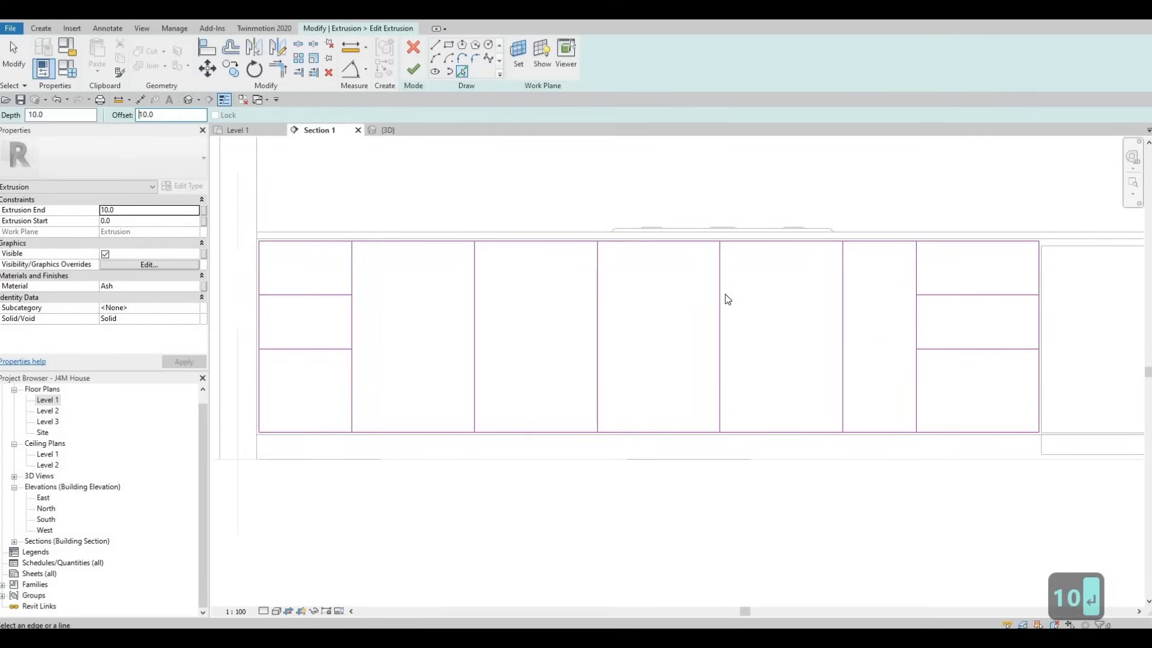
left_click(720, 291)
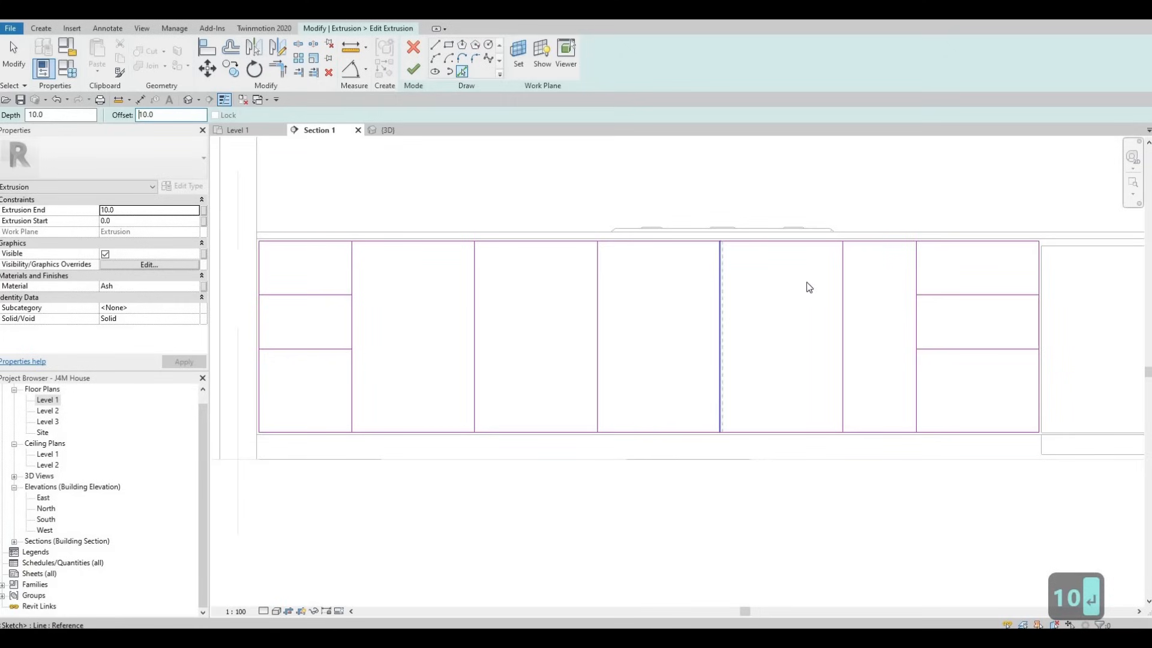
left_click(842, 285)
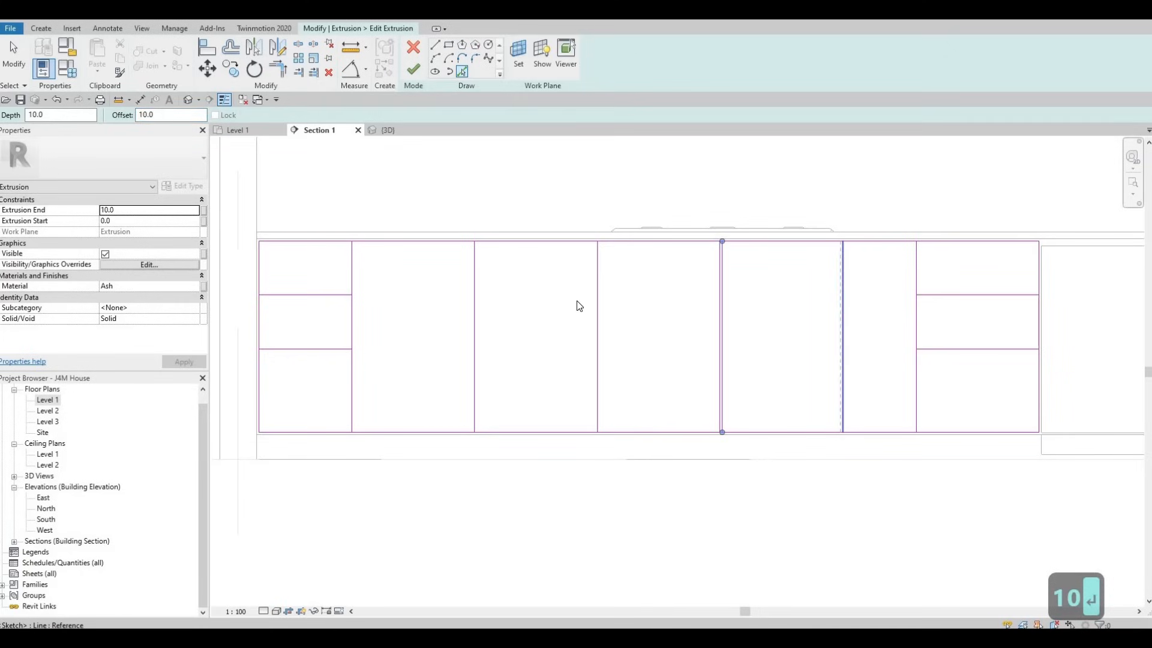
left_click(474, 303)
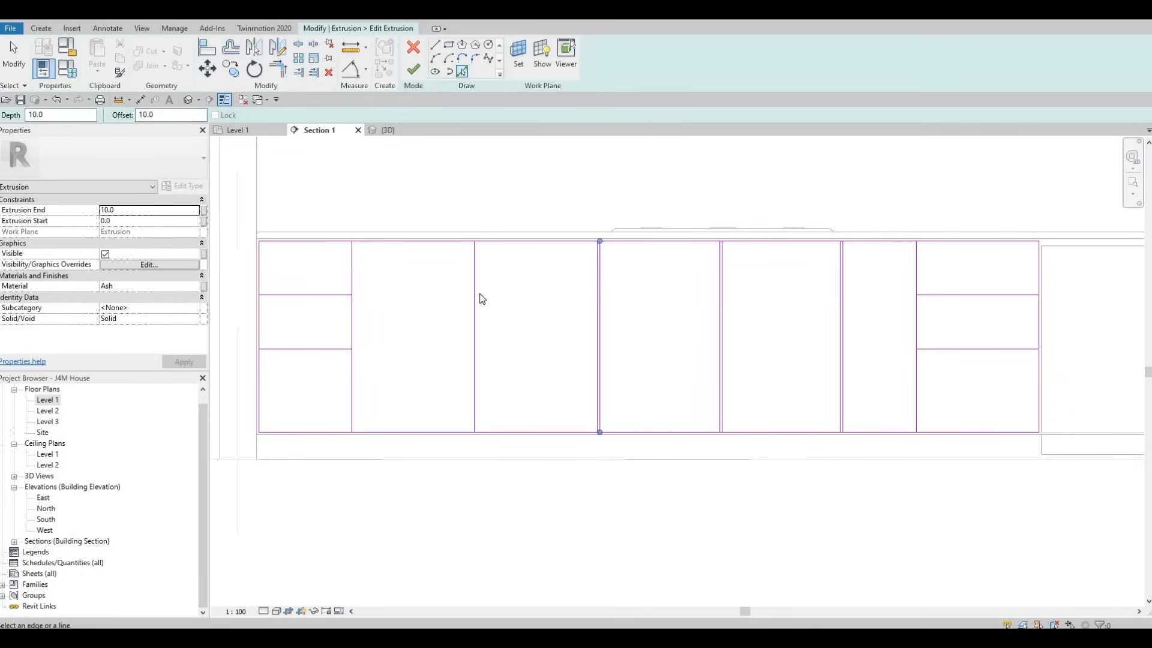
left_click(355, 307)
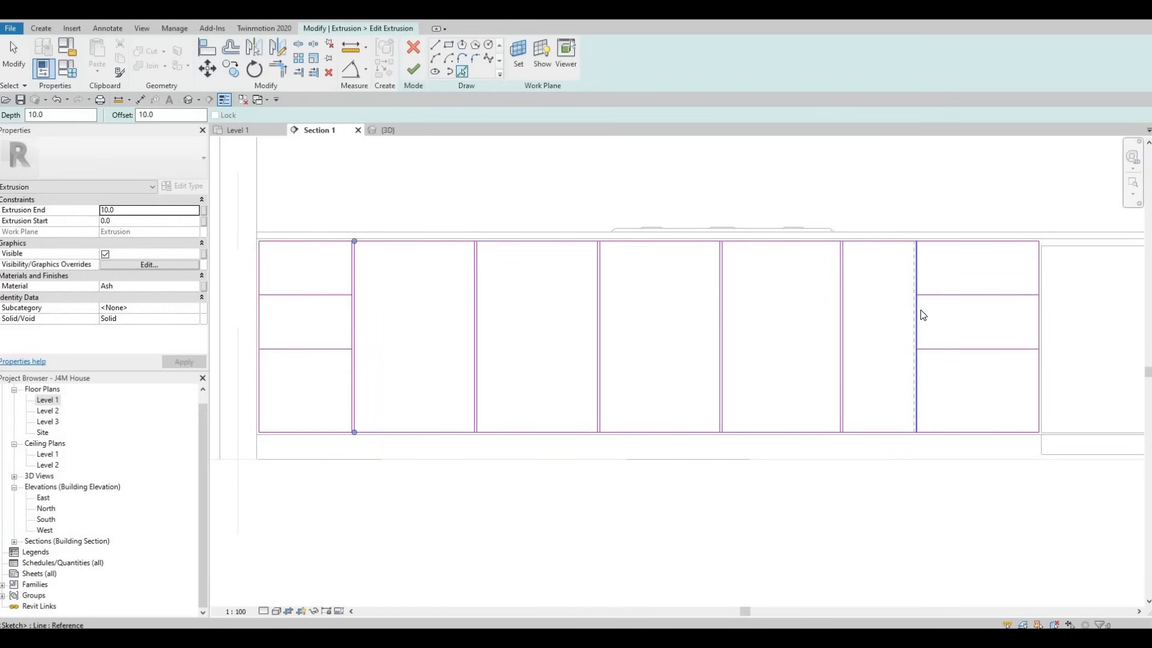
Step: Offset the horizontal drawer lines in both outer sections by 10 mm toward the middle drawers
left_click(934, 303)
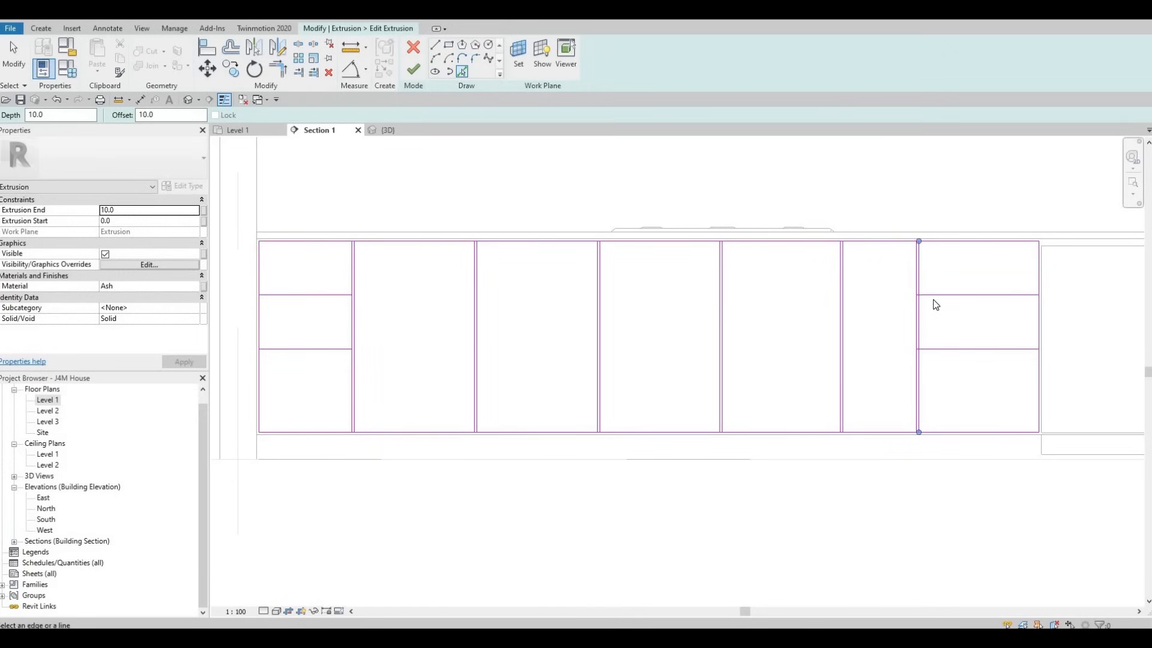
left_click(937, 353)
left_click(302, 300)
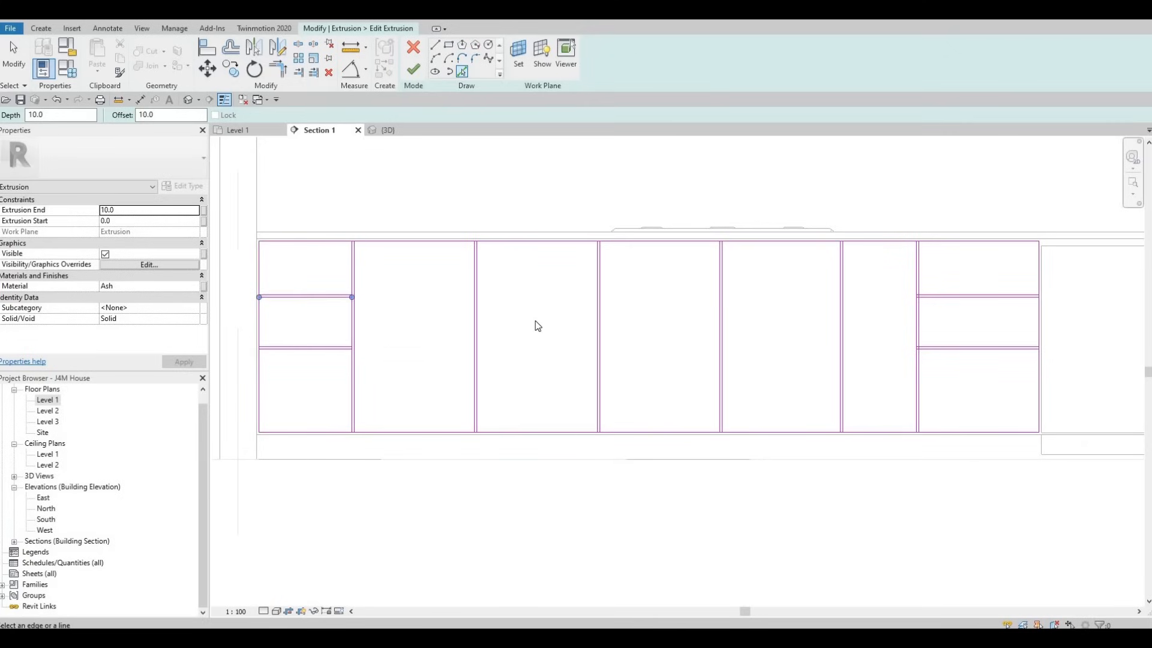
key("Escape")
key("Escape")
Step: Split the leftmost section's outer vertical edge within both horizontal drawer gaps, without deleting inner segments
scroll(538, 321, "down", 2)
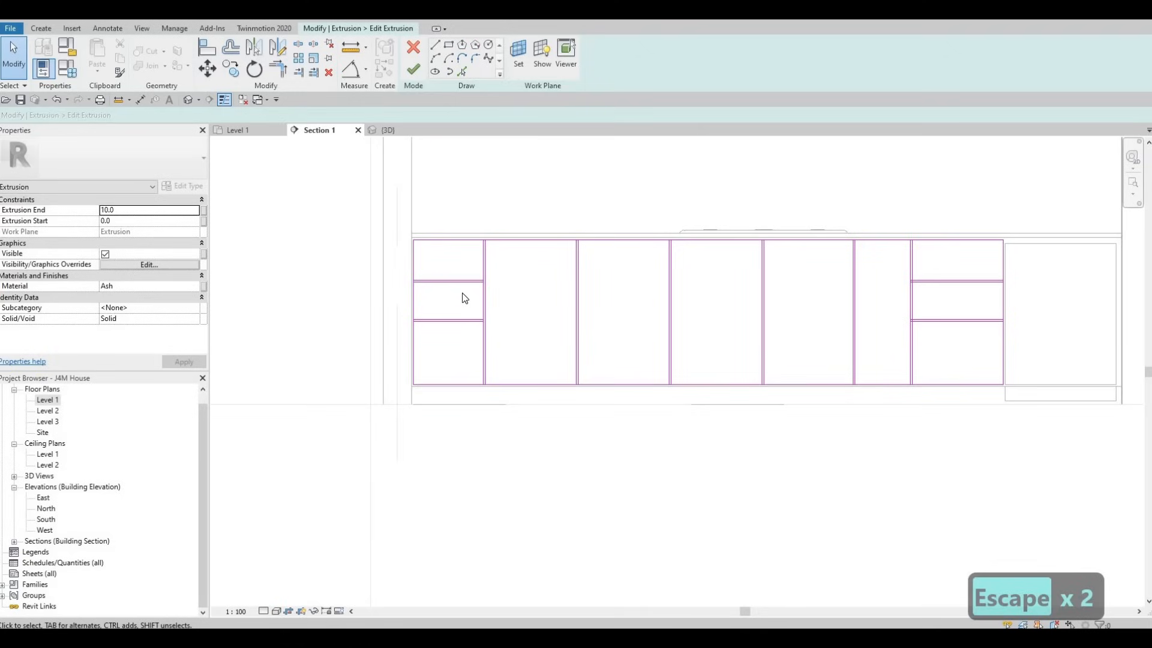
key("s")
key("l")
scroll(453, 282, "up", 3)
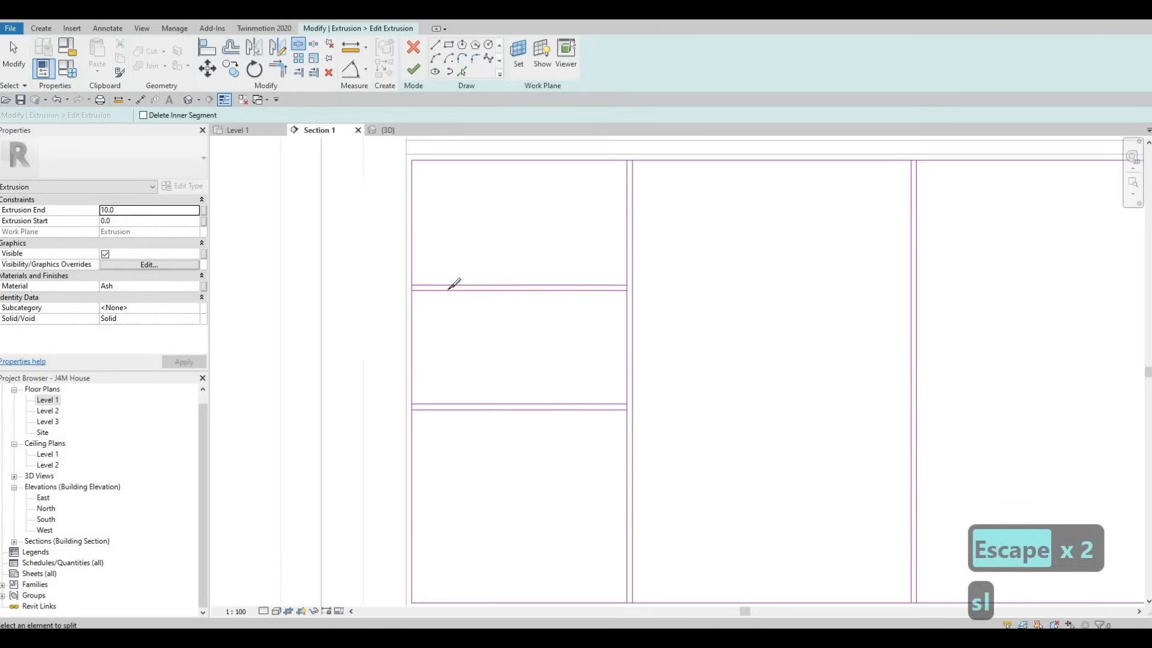
scroll(414, 288, "up", 3)
middle_click_drag(414, 287, 450, 292)
scroll(449, 294, "up", 2)
left_click(449, 295)
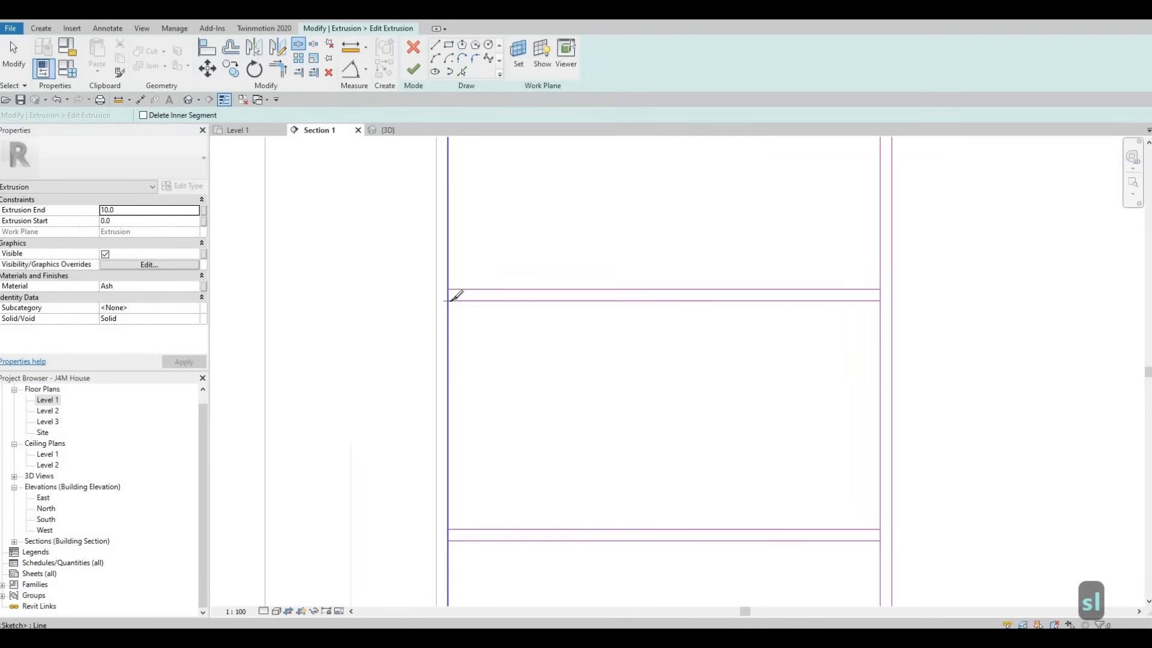
left_click(450, 534)
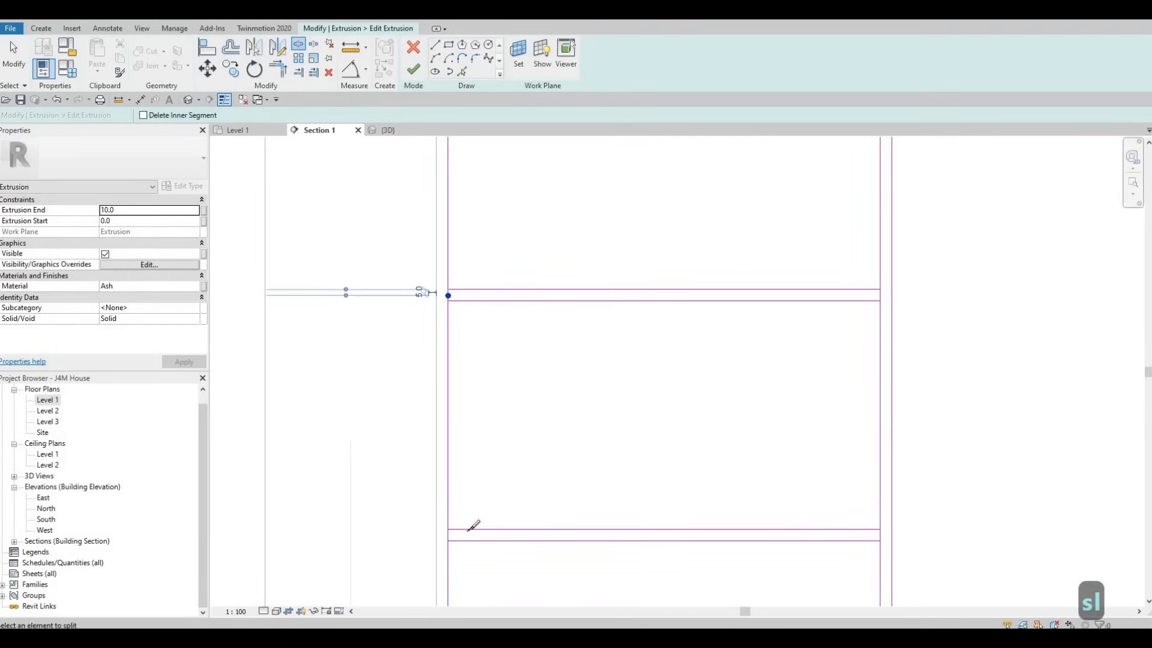
Step: Split the vertical line on the right side of the leftmost drawer stack within both horizontal gaps
left_click(880, 295)
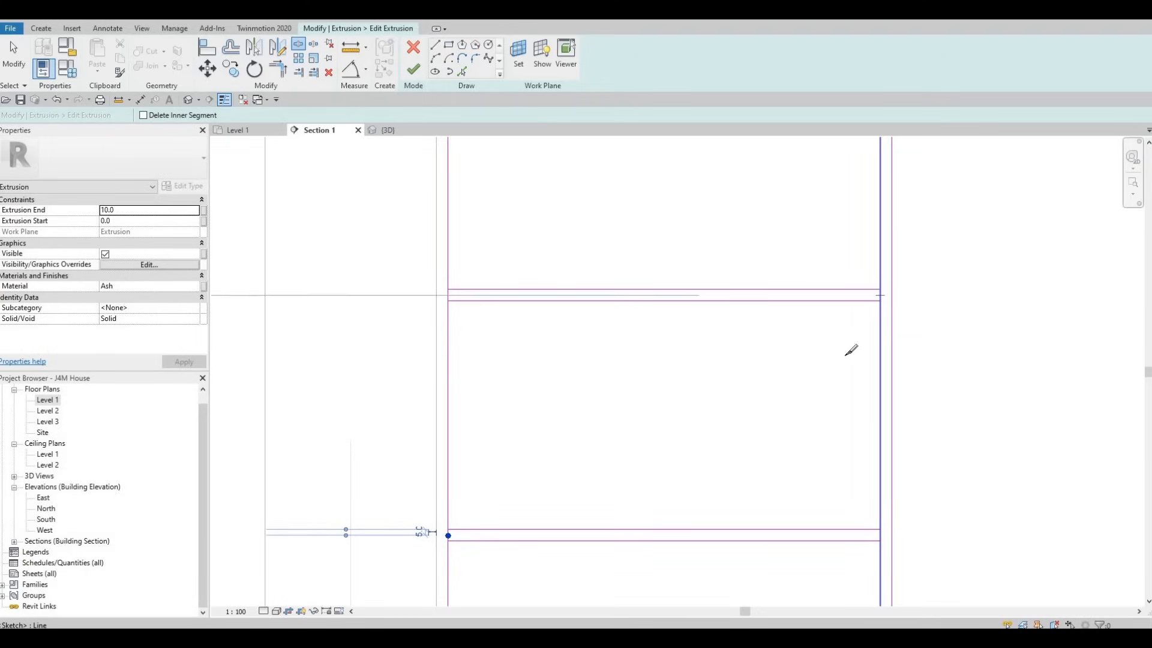
scroll(859, 468, "down", 2)
scroll(881, 478, "up", 2)
scroll(886, 476, "up", 1)
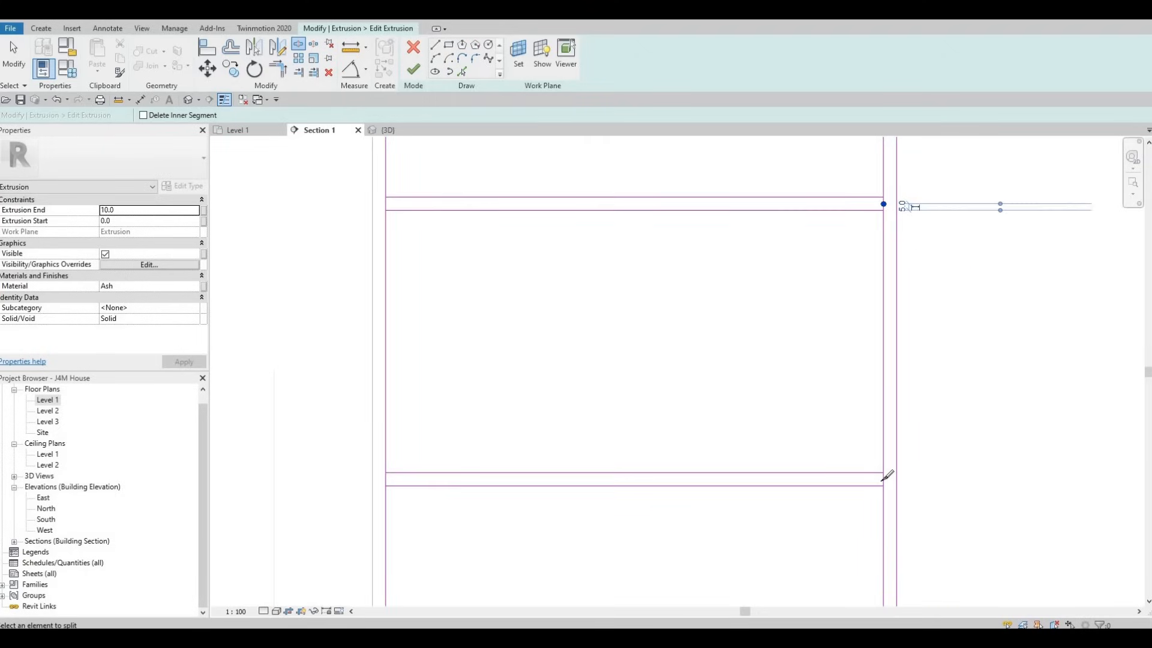
left_click(882, 296)
scroll(874, 432, "down", 2)
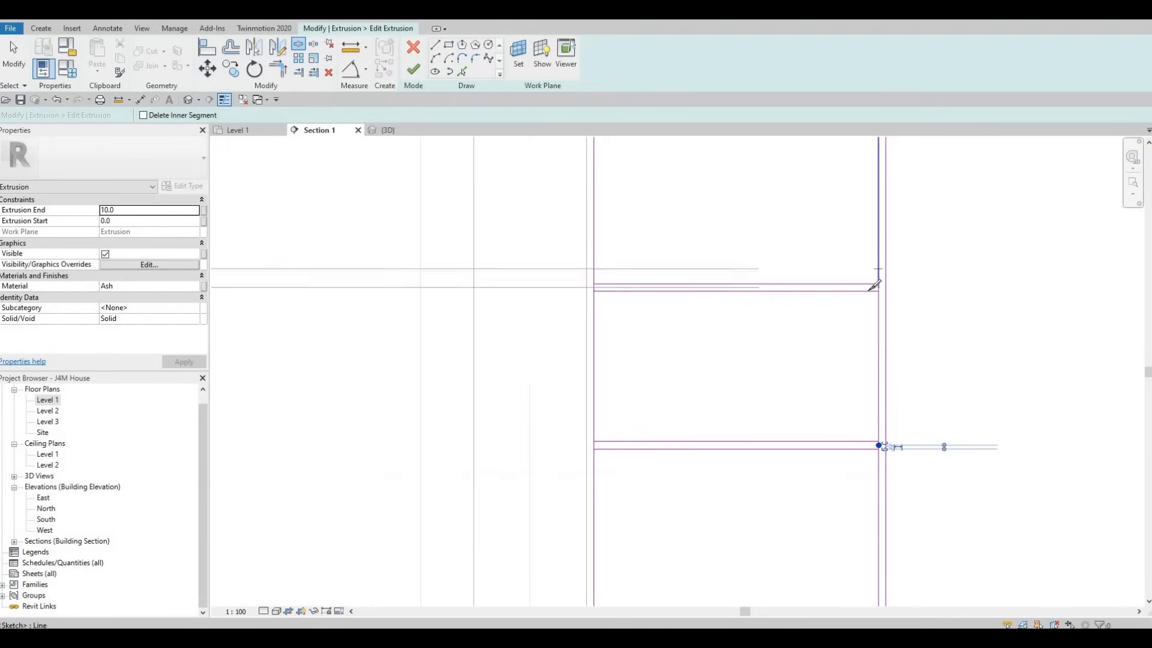
Step: Split the sketch's top edge within the three leftmost vertical divider gaps, without deleting inner segments
middle_click_drag(874, 287, 858, 448)
scroll(869, 277, "up", 1)
left_click(872, 276)
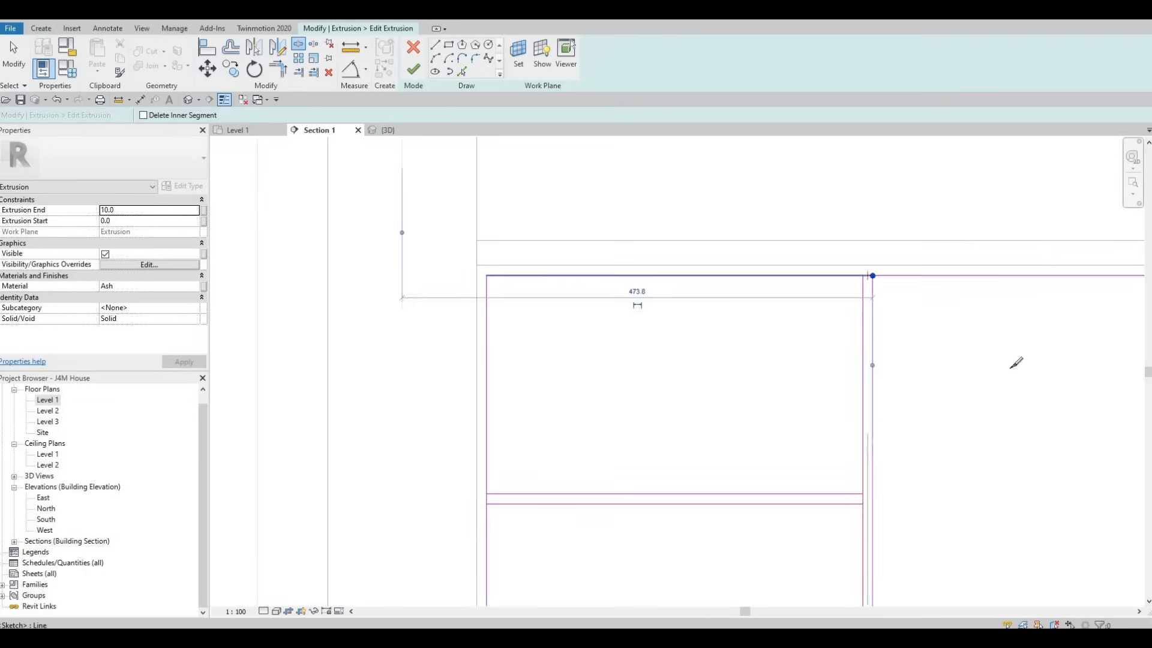
scroll(1010, 367, "down", 2)
middle_click_drag(893, 367, 810, 324)
middle_click_drag(1077, 288, 723, 308)
scroll(724, 308, "up", 1)
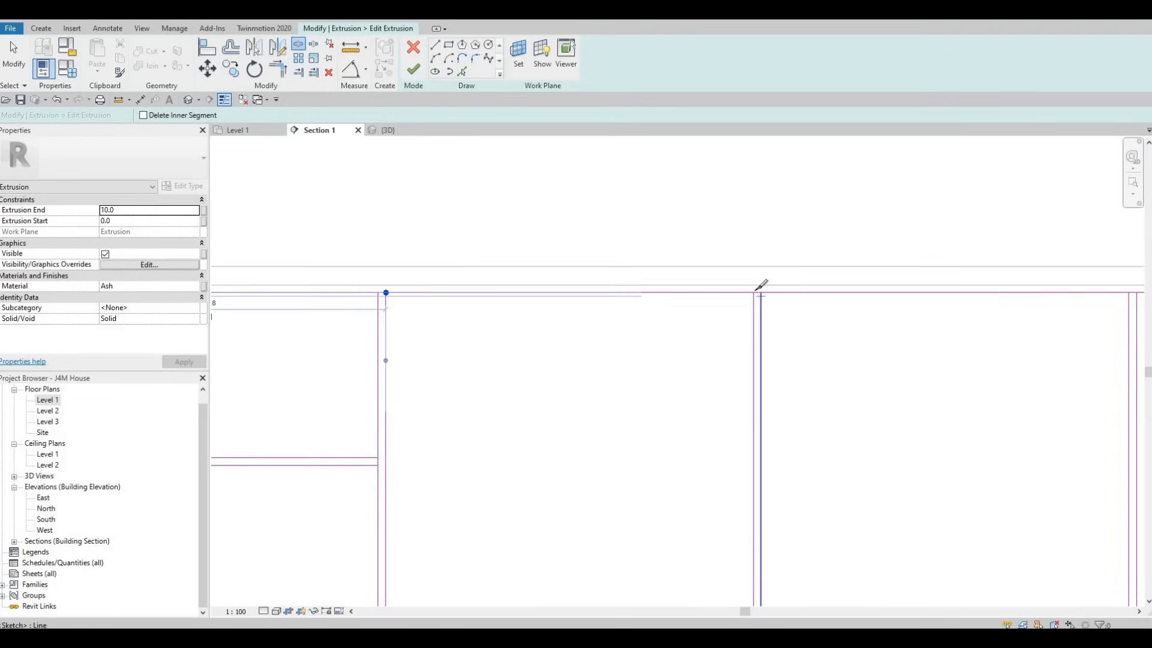
scroll(759, 287, "up", 1)
left_click(753, 291)
scroll(753, 291, "down", 1)
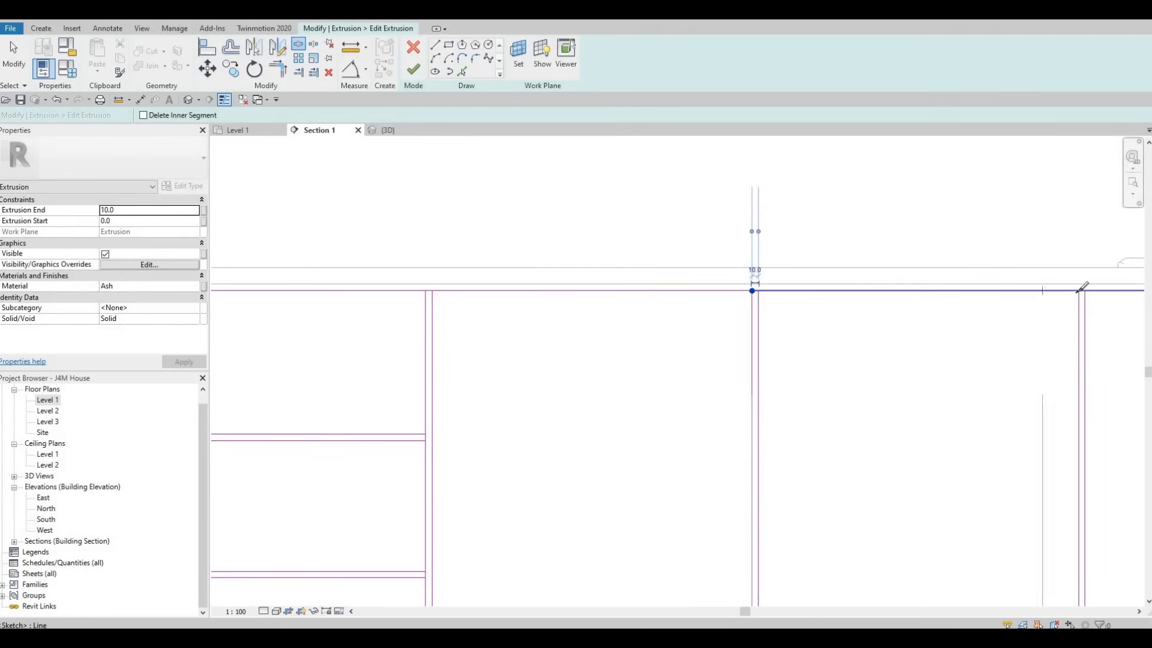
scroll(1085, 287, "up", 1)
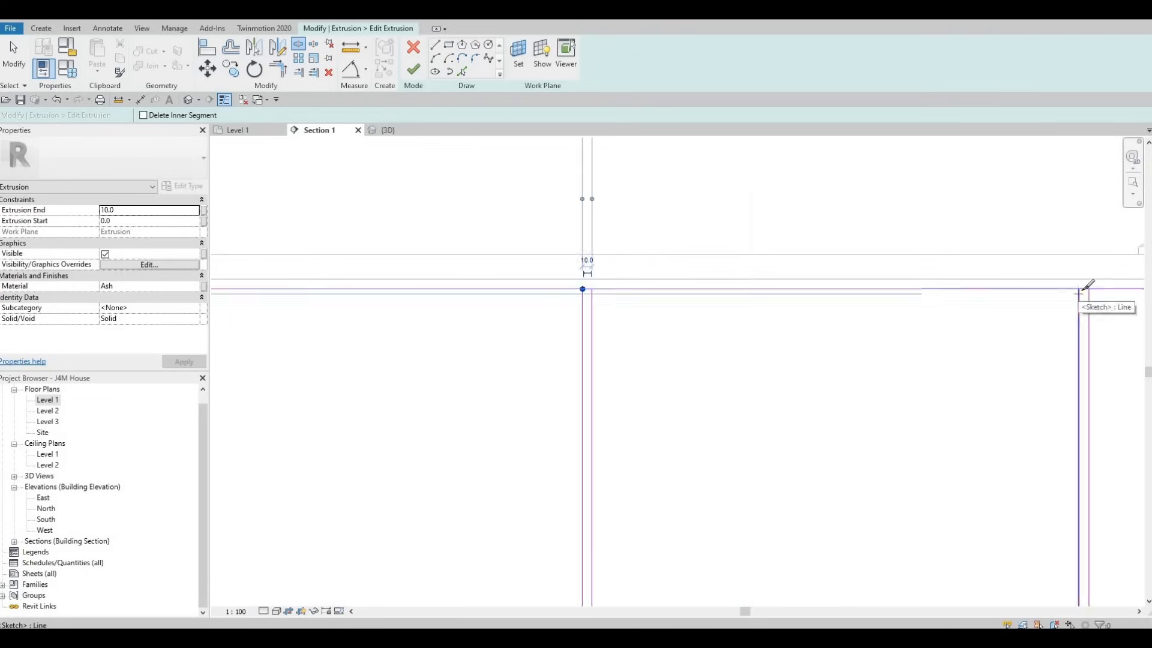
left_click(1085, 290)
Step: Split the top edge within the remaining three vertical divider gaps, up to the rightmost drawer stack
scroll(804, 295, "down", 3)
mouse_move(1014, 377)
middle_mouse_down()
mouse_move(705, 367)
mouse_move(689, 355)
middle_mouse_up()
scroll(681, 318, "down", 2)
scroll(798, 280, "up", 4)
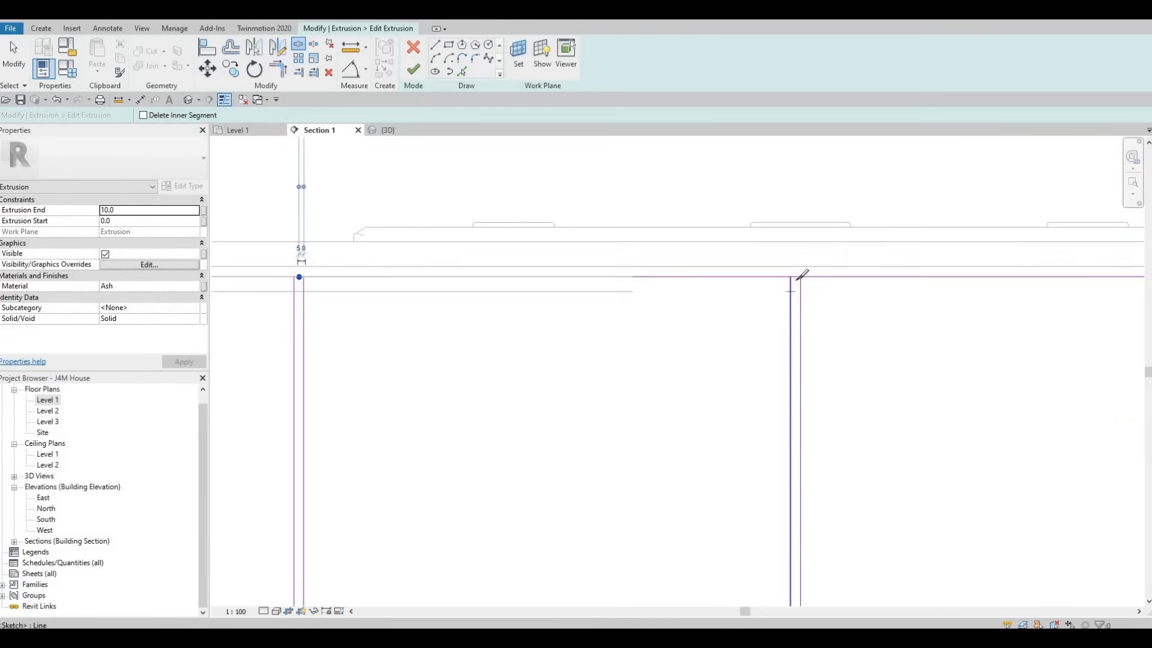
left_click(795, 274)
scroll(898, 332, "down", 2)
middle_click_drag(898, 332, 661, 272)
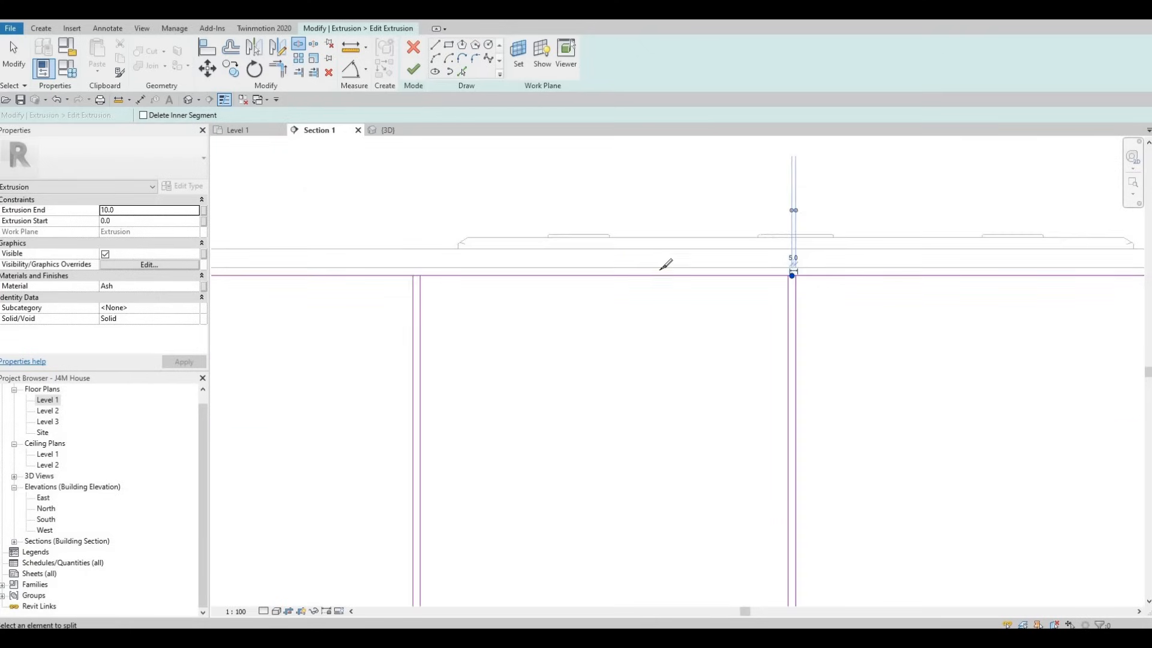
scroll(662, 271, "down", 1)
middle_click_drag(942, 240, 668, 234)
scroll(666, 234, "up", 1)
scroll(667, 228, "up", 2)
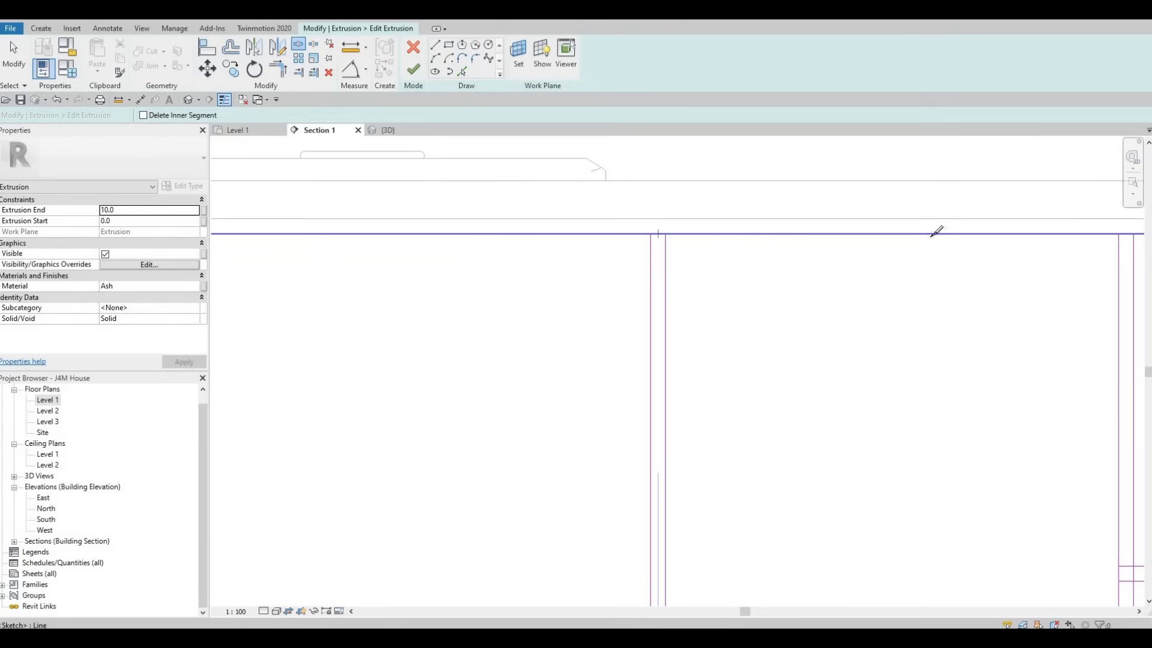
scroll(911, 234, "down", 2)
scroll(906, 233, "up", 2)
left_click(889, 237)
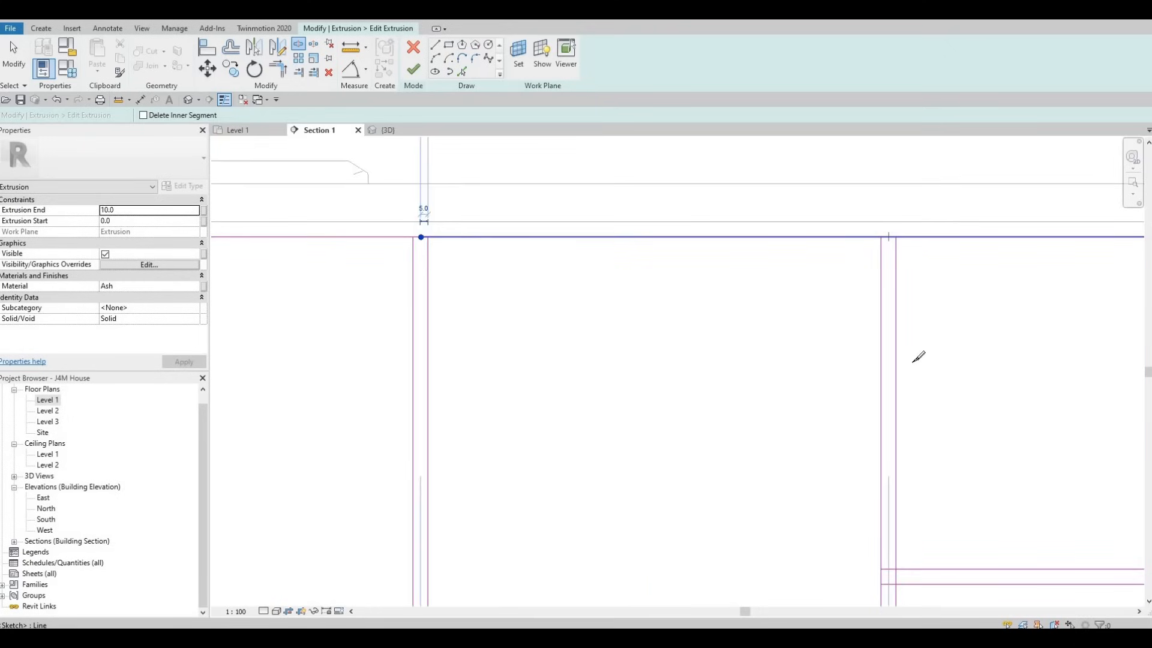
Step: Split the vertical line on the left side of the rightmost drawer stack within both horizontal gaps
scroll(876, 243, "down", 3)
middle_click_drag(896, 407, 849, 290)
scroll(843, 292, "up", 2)
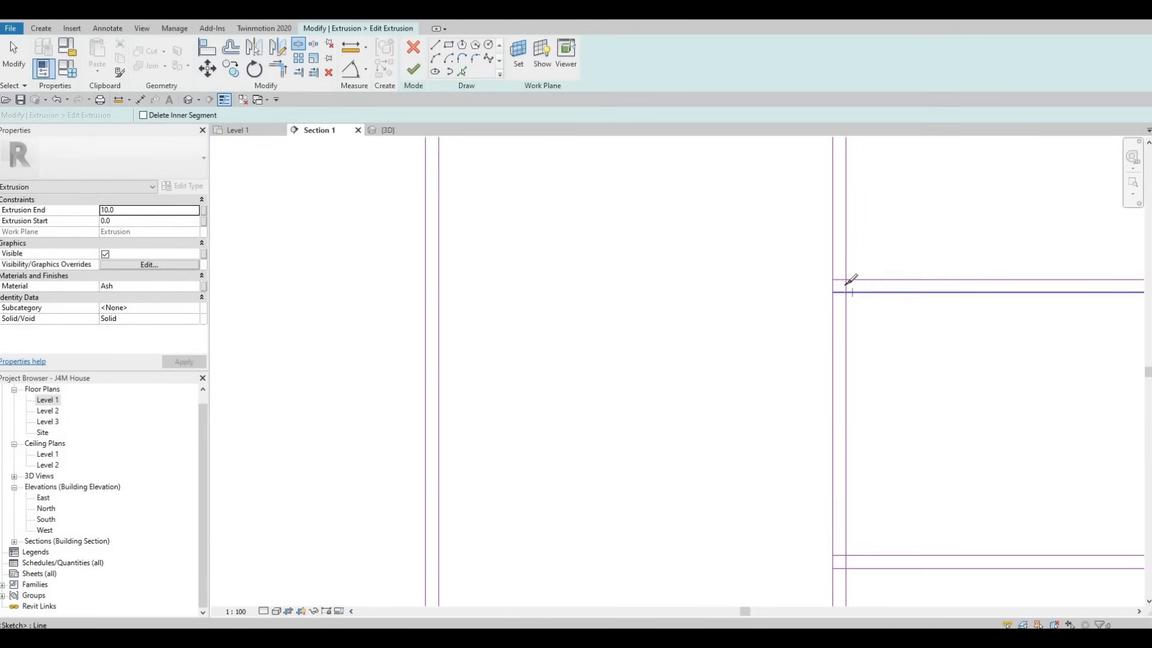
scroll(846, 285, "up", 2)
left_click(846, 285)
scroll(846, 454, "down", 4)
middle_click_drag(848, 565, 849, 494)
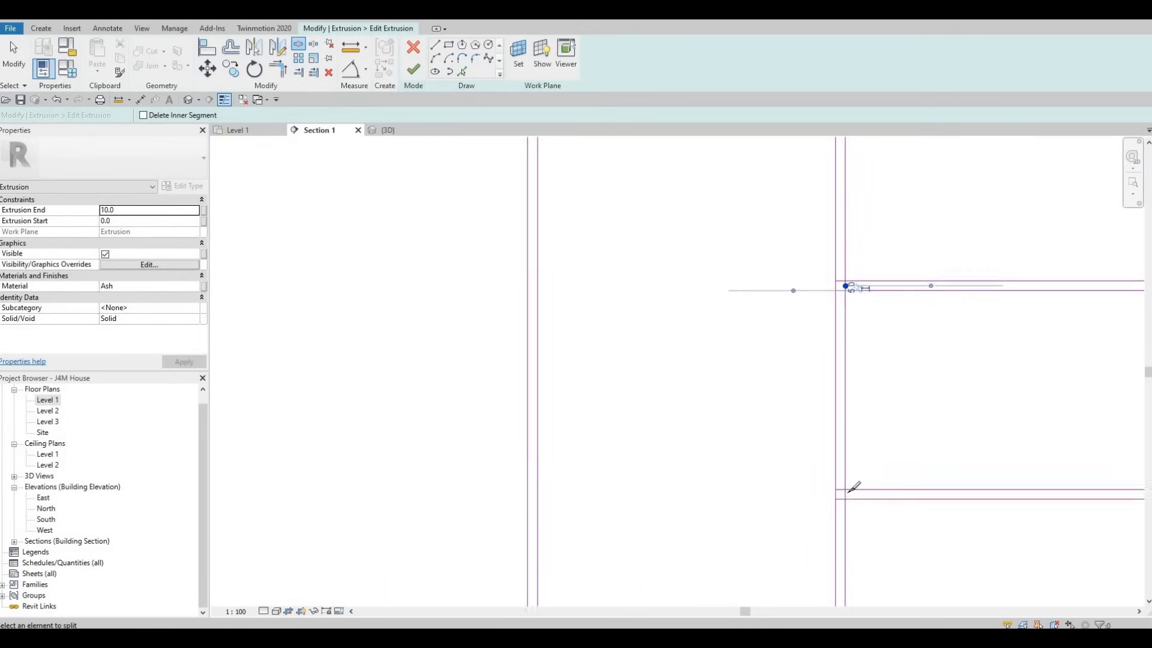
scroll(848, 493, "up", 1)
scroll(848, 493, "up", 2)
left_click(844, 492)
scroll(906, 431, "down", 5)
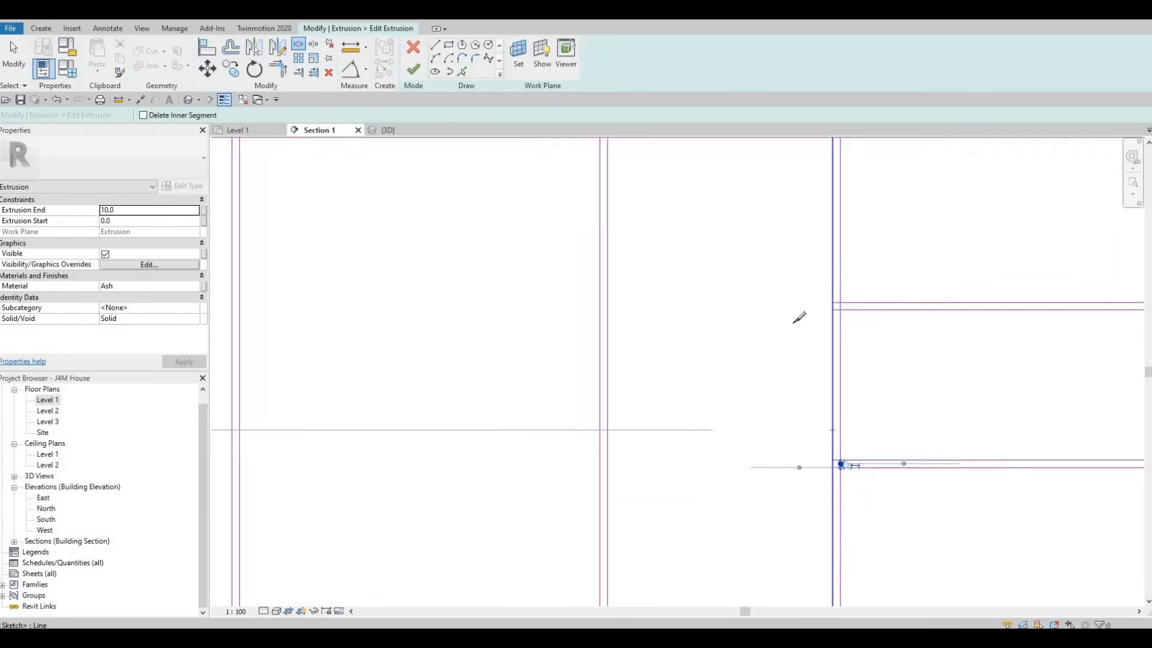
Step: Split the rightmost section's outer vertical edge within both horizontal drawer gaps
middle_click_drag(838, 288, 840, 310)
middle_click_drag(1111, 341, 838, 296)
scroll(839, 295, "up", 5)
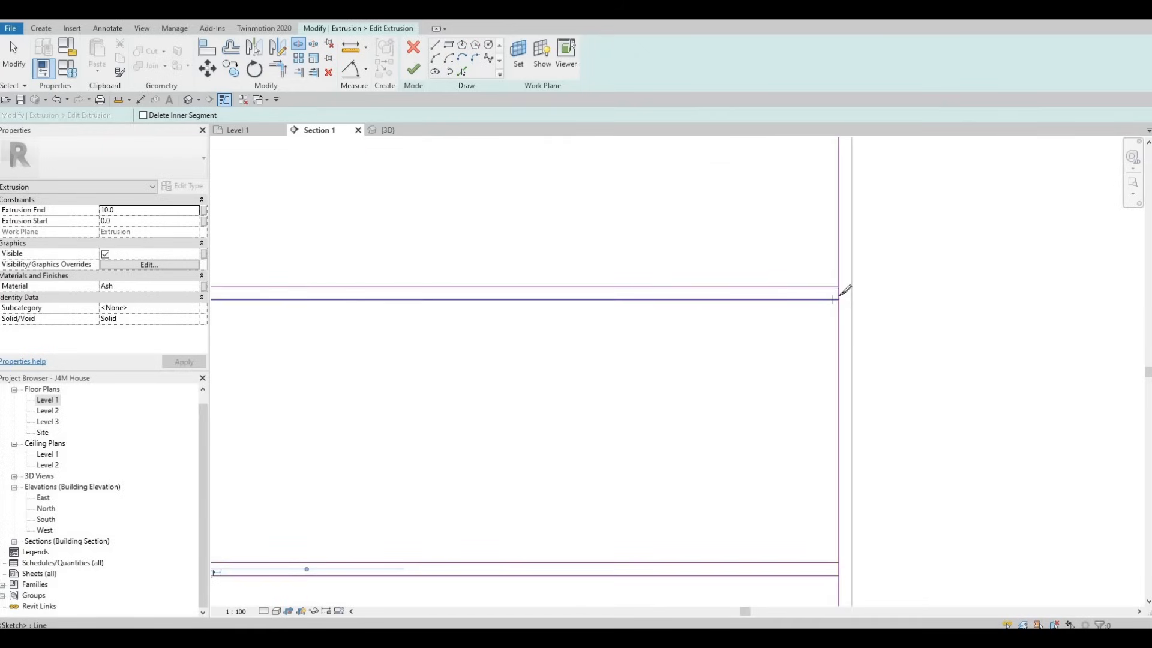
left_click(839, 294)
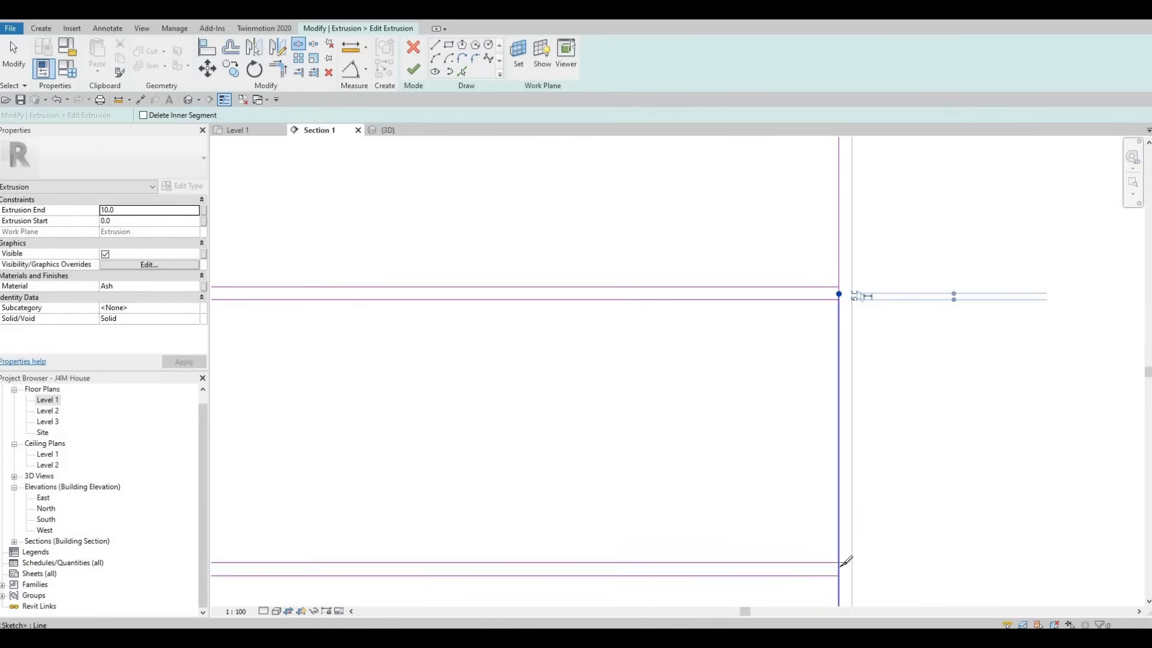
left_click(841, 569)
Step: Split the sketch's bottom edge within the three rightmost vertical divider gaps, keeping the inner segments
scroll(778, 376, "down", 6)
middle_click_drag(658, 462, 763, 401)
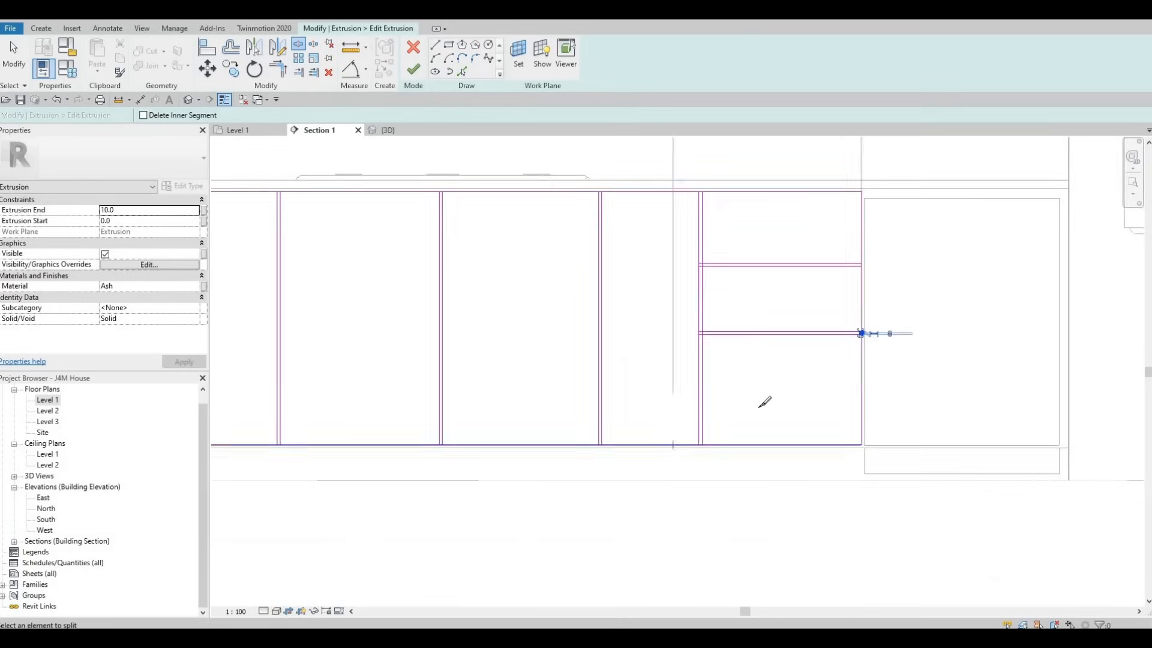
scroll(756, 420, "up", 3)
scroll(746, 432, "up", 3)
left_click(745, 437)
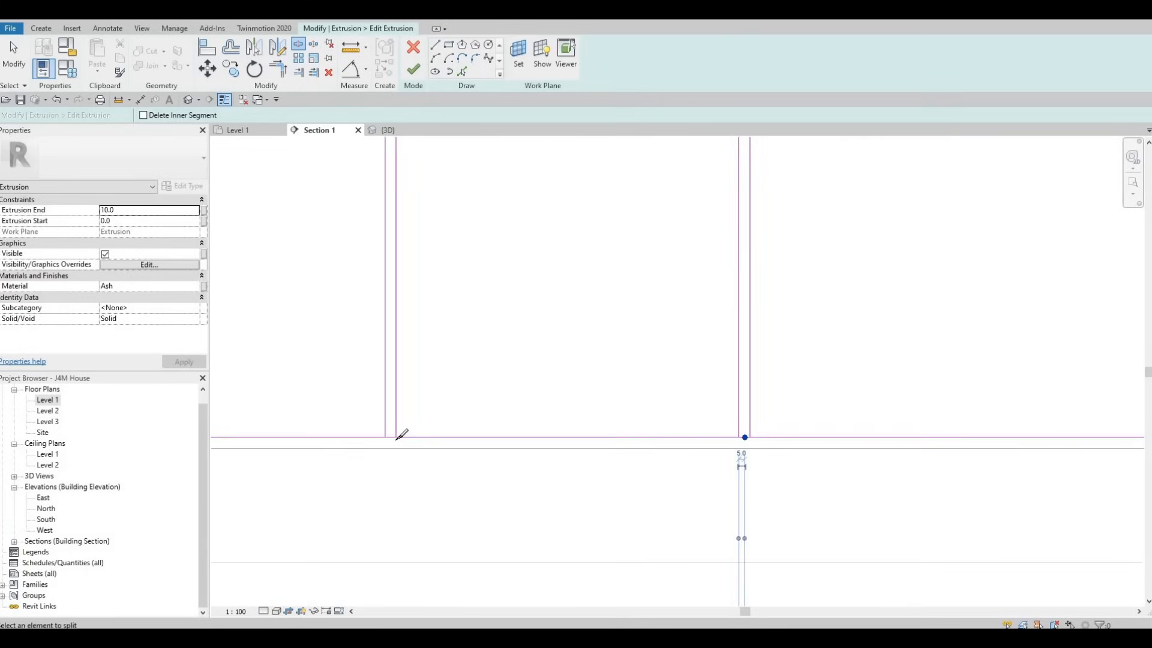
scroll(553, 432, "down", 5)
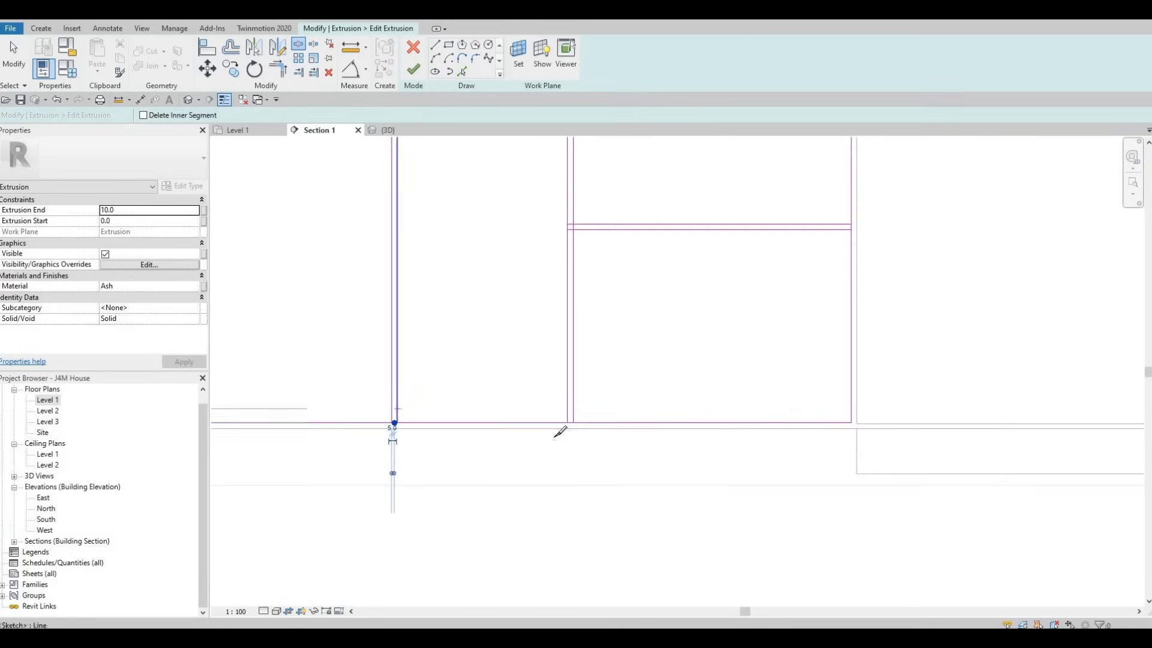
scroll(623, 406, "up", 4)
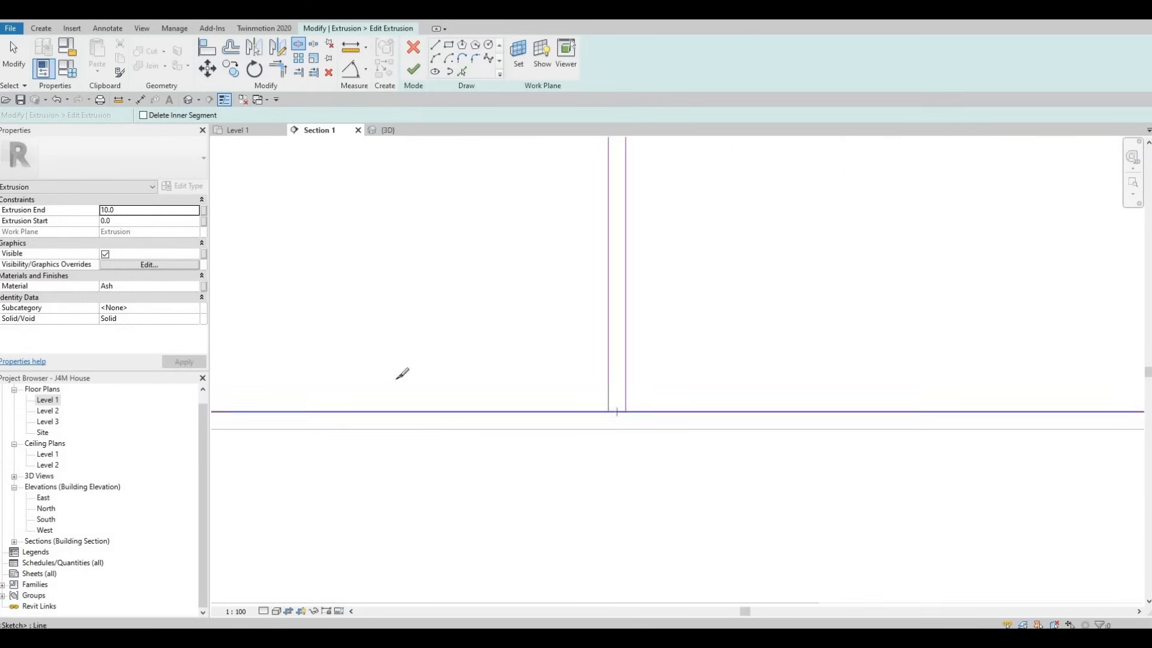
left_click(616, 414)
Step: Split the bottom edge within the three leftmost vertical divider gaps and end the Split command
scroll(617, 411, "down", 2)
middle_click_drag(261, 396, 720, 404)
scroll(719, 404, "down", 1)
scroll(662, 414, "up", 2)
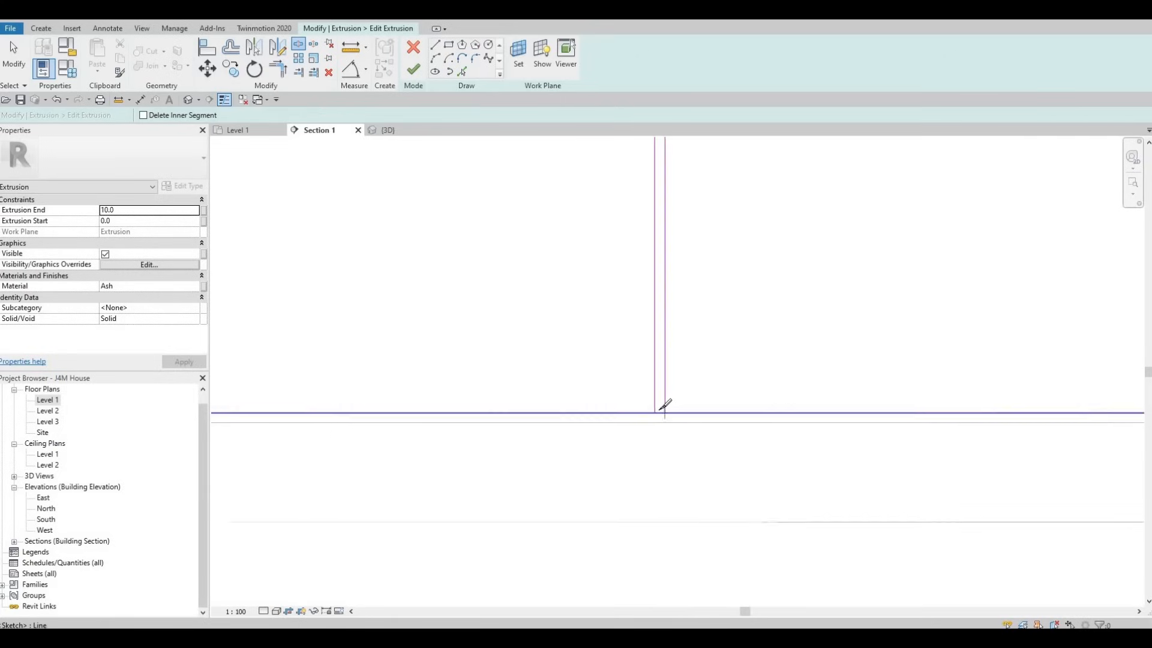
left_click(658, 413)
middle_click_drag(245, 412, 701, 403)
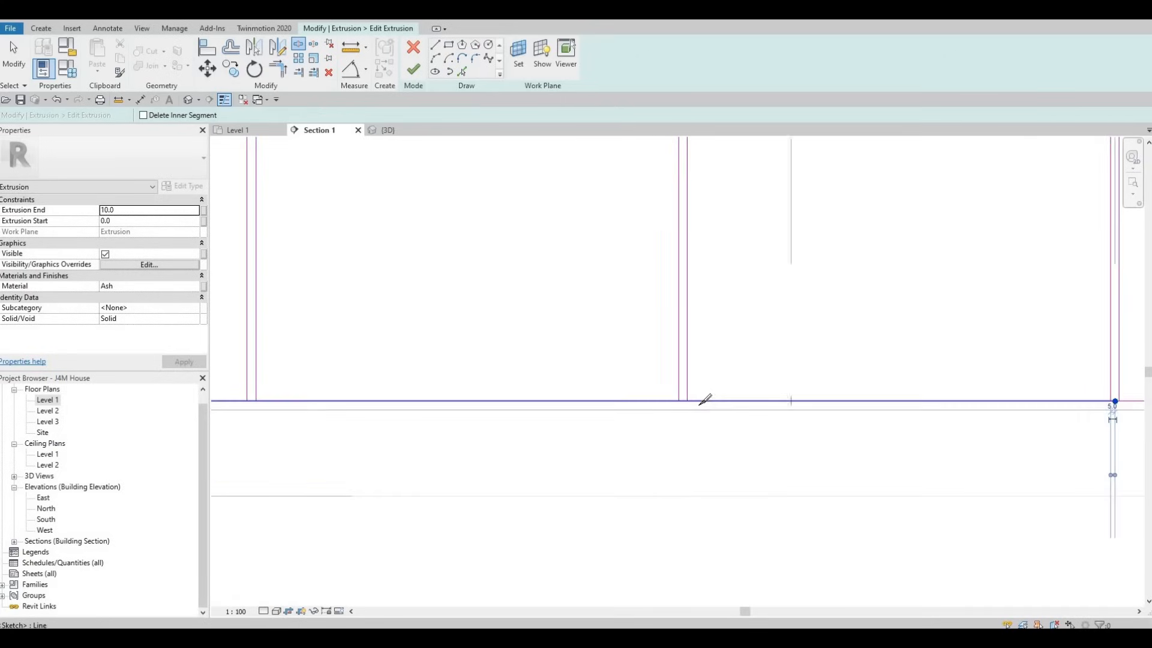
scroll(701, 400, "up", 3)
left_click(699, 397)
scroll(846, 401, "down", 2)
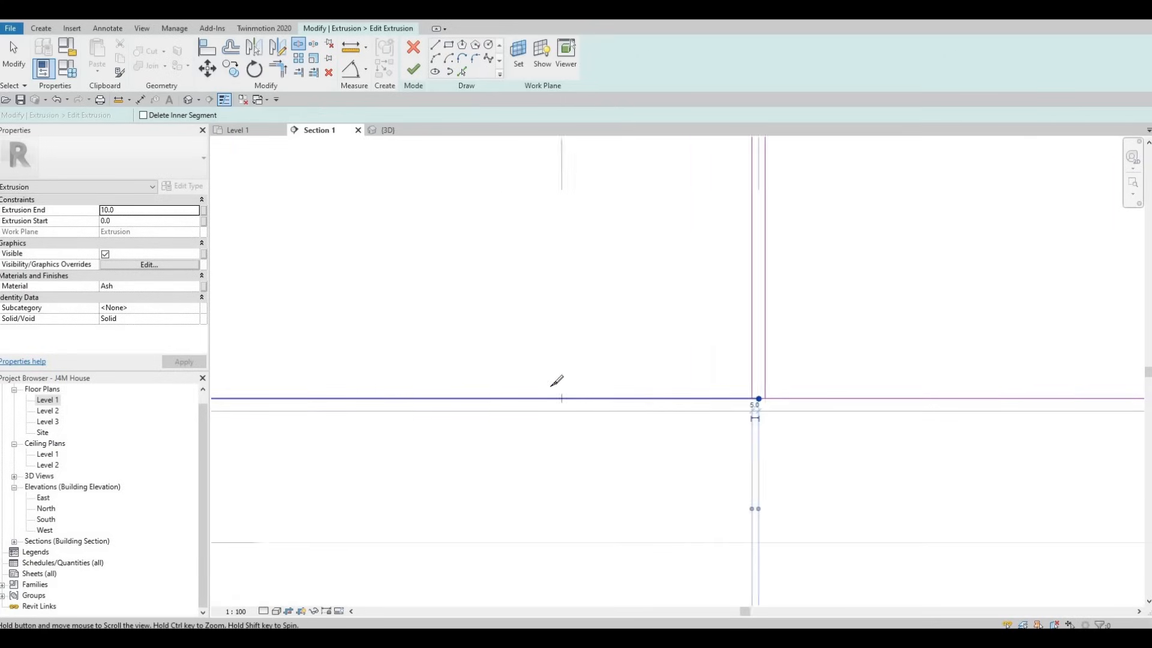
scroll(546, 388, "down", 1)
middle_click_drag(276, 404, 618, 402)
scroll(564, 392, "up", 2)
scroll(617, 397, "up", 1)
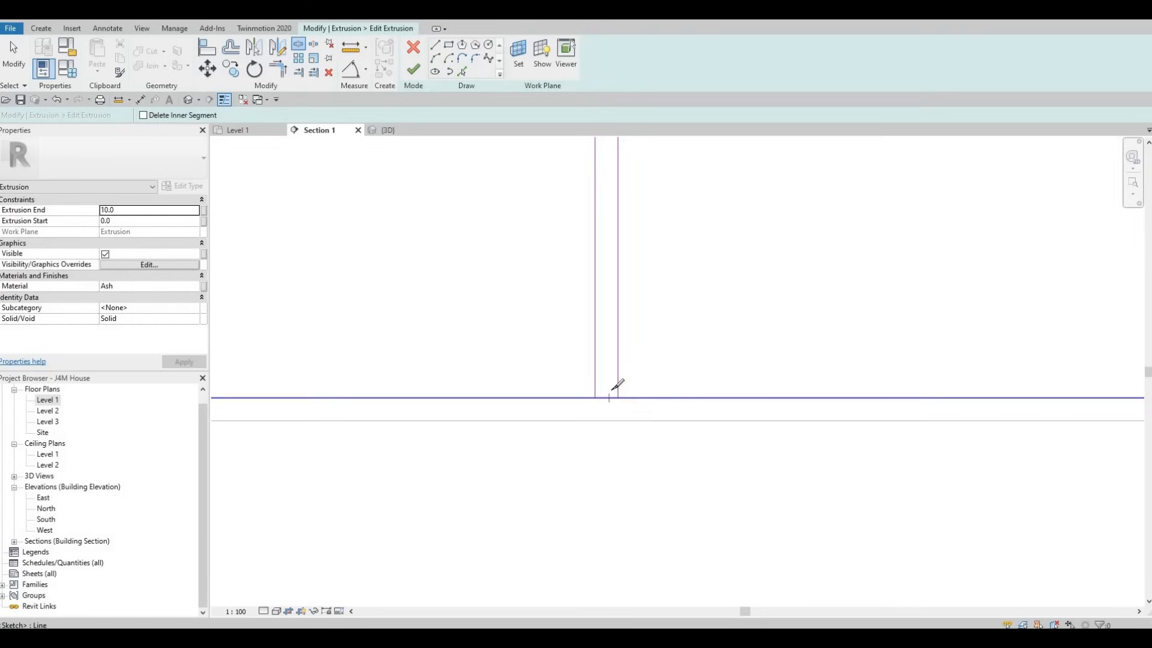
left_click(618, 397)
scroll(617, 360, "down", 2)
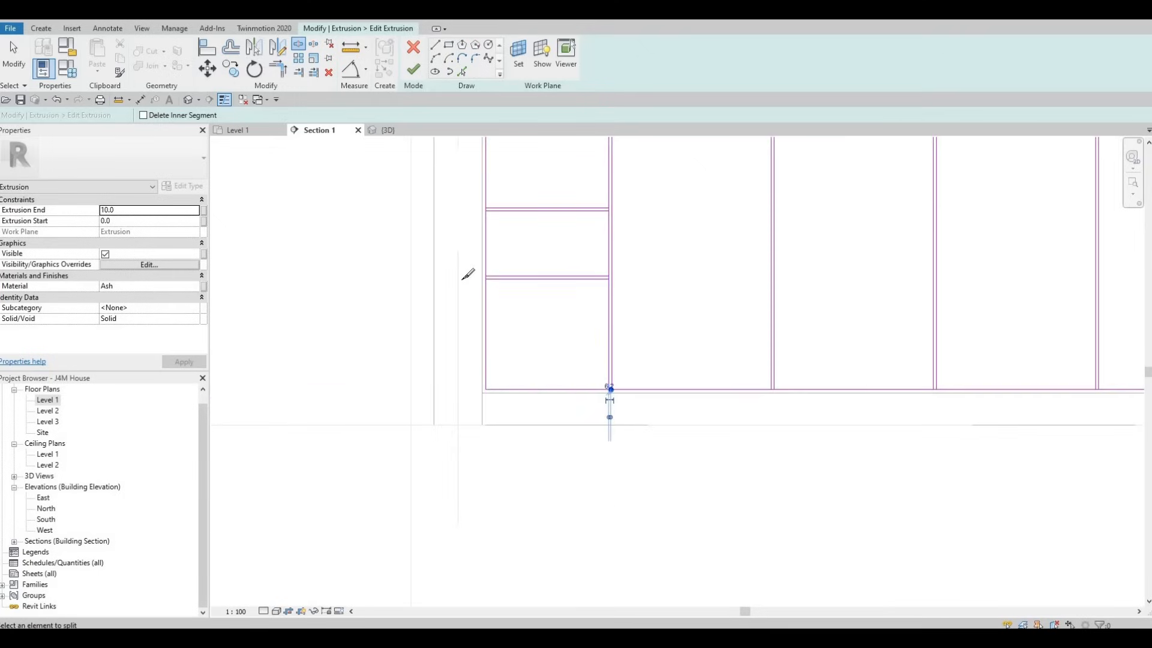
scroll(468, 275, "up", 5)
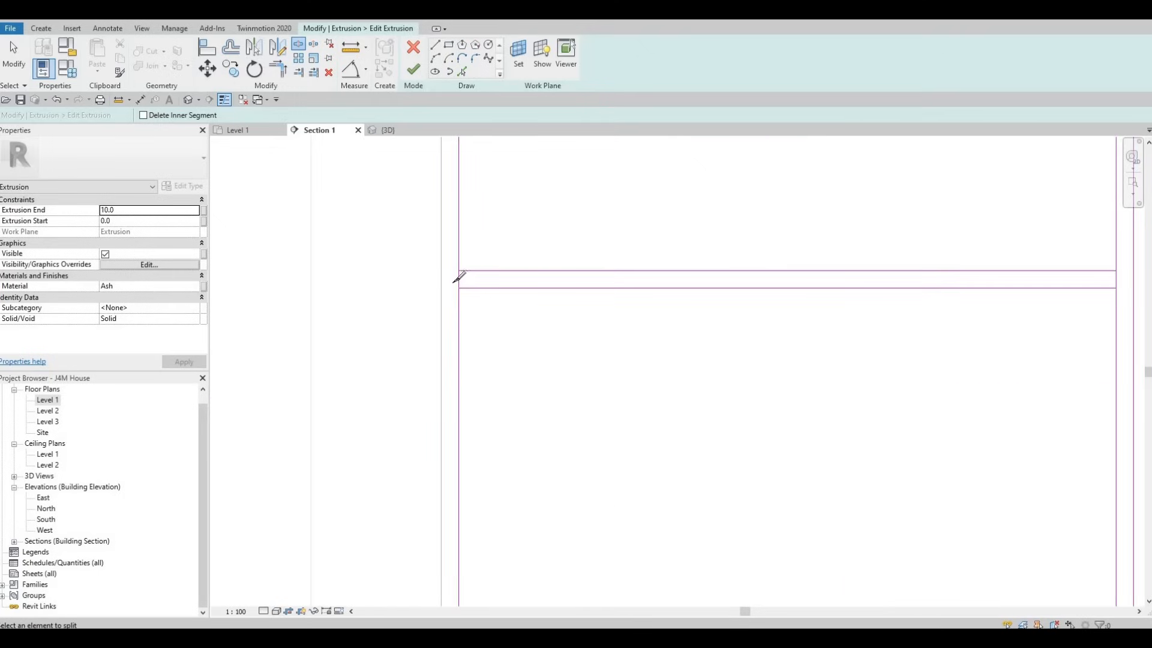
key("Escape")
key("Escape")
scroll(708, 296, "down", 2)
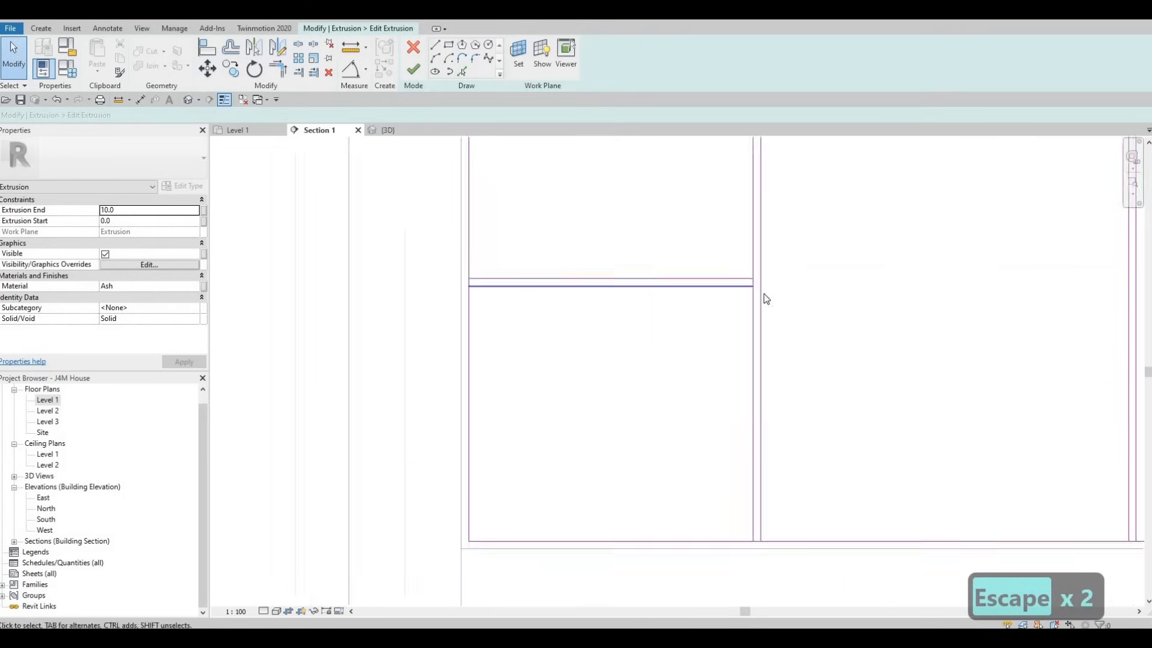
Step: Draw a horizontal line across the third section from the left, joining the midpoints of its vertical edges
scroll(684, 352, "down", 4)
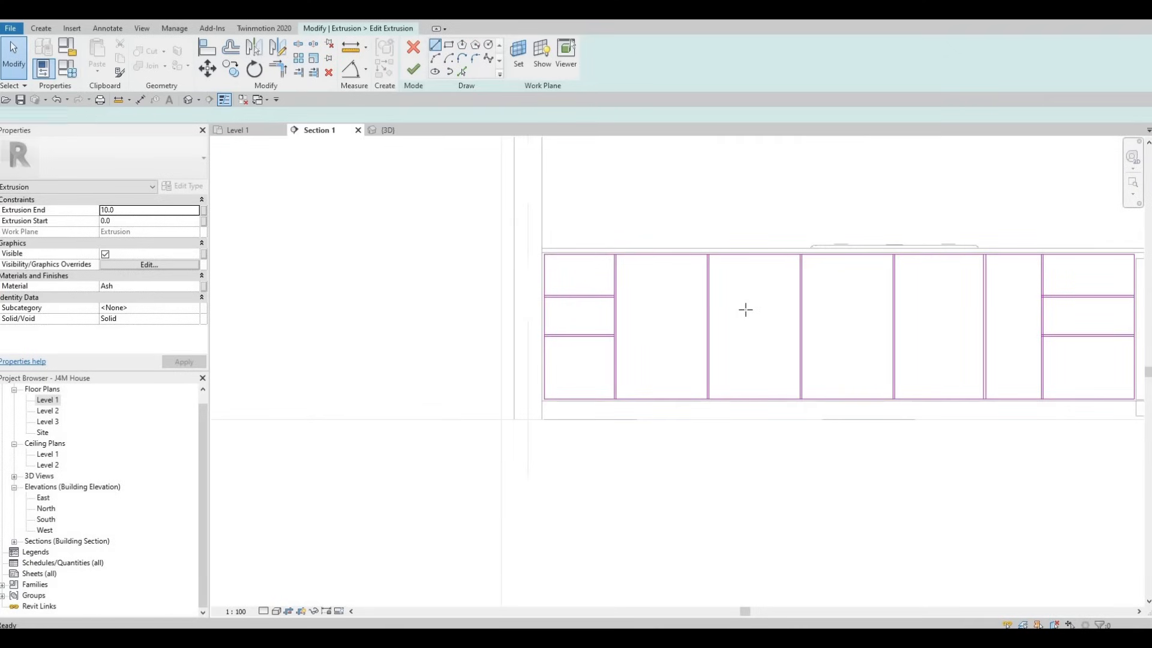
key("l")
key("i")
scroll(713, 316, "up", 1)
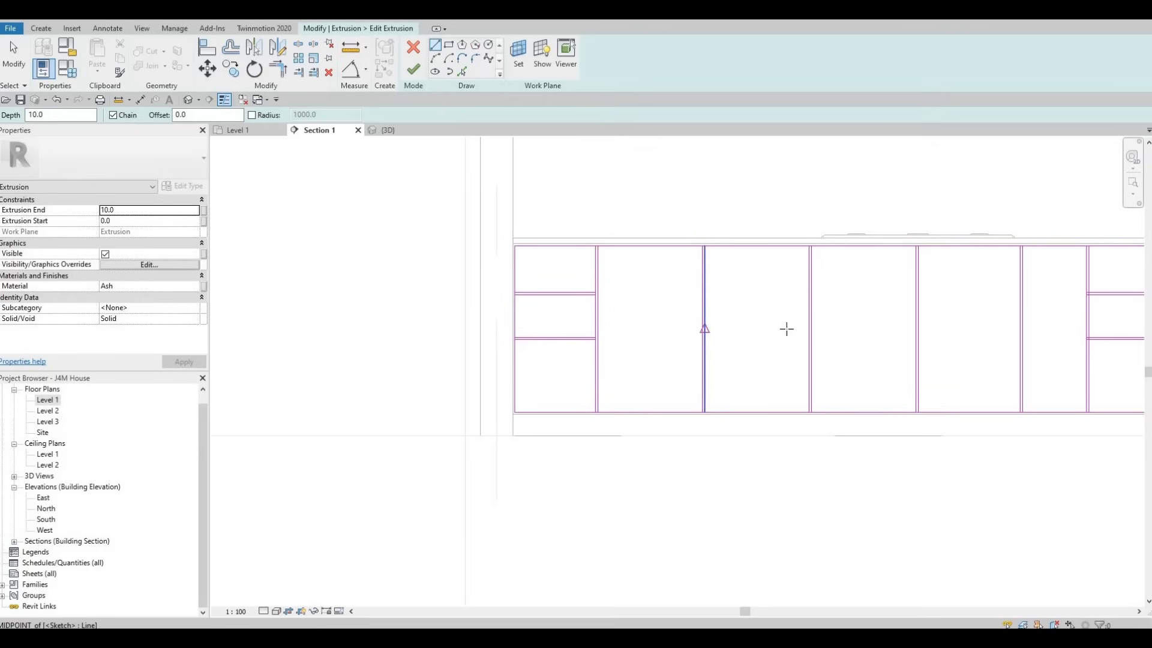
left_click(705, 329)
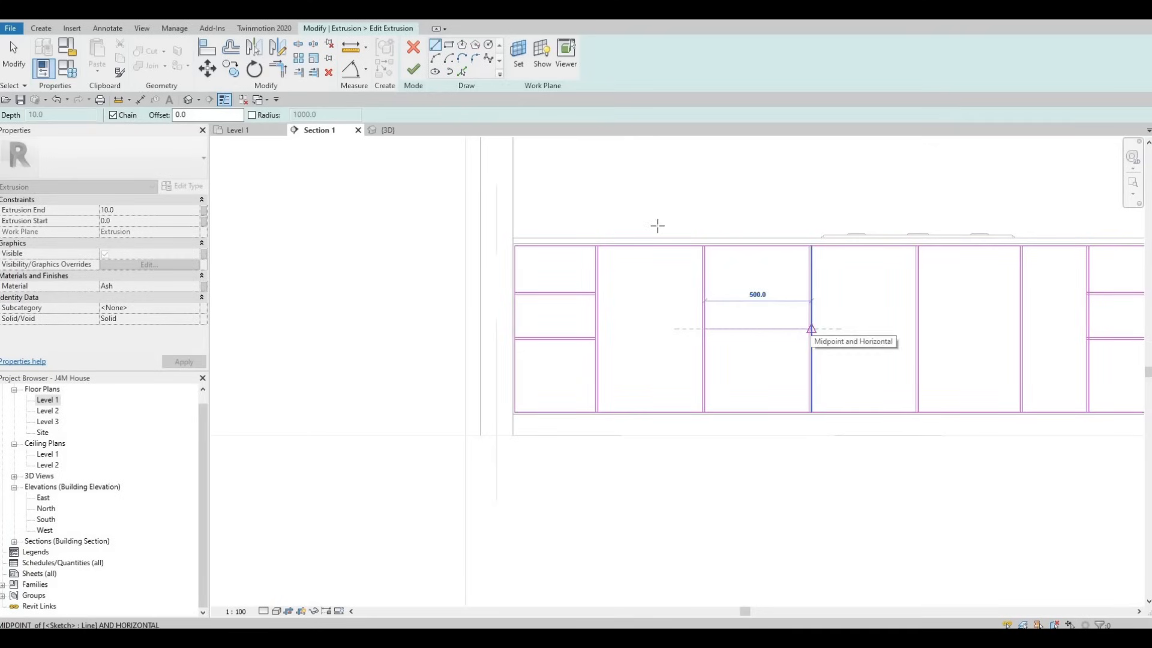
left_click(811, 329)
key("Escape")
key("Escape")
Step: Create a parallel copy of the third section's middle line with Pick Lines, offset 10 mm upward
left_click(462, 71)
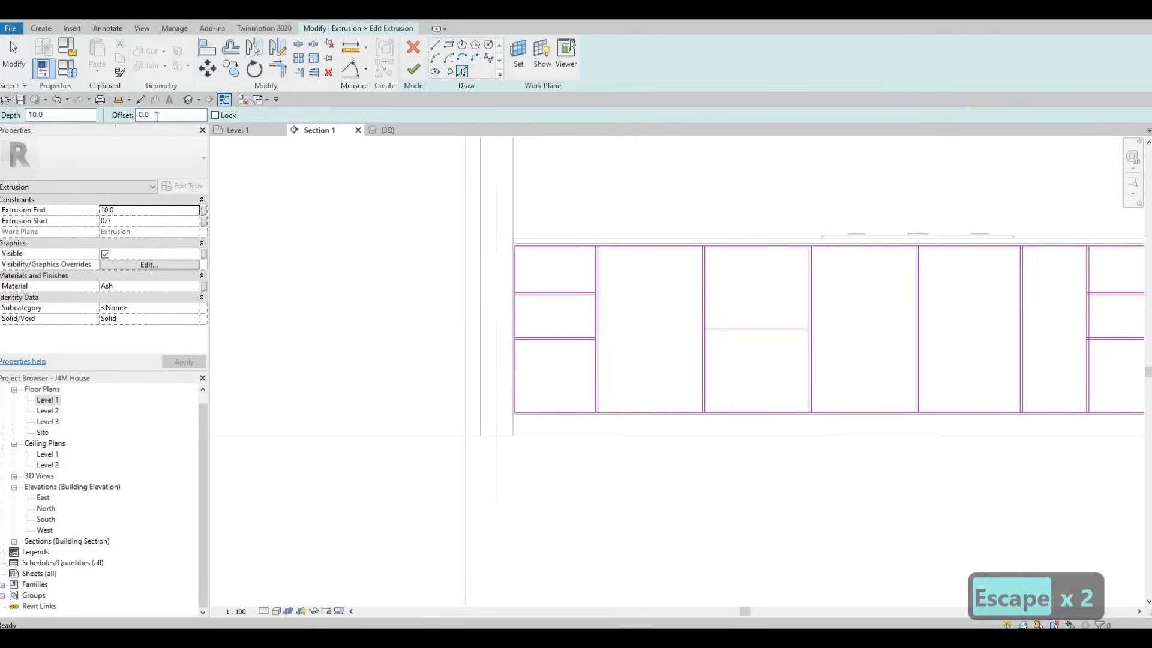
type("10")
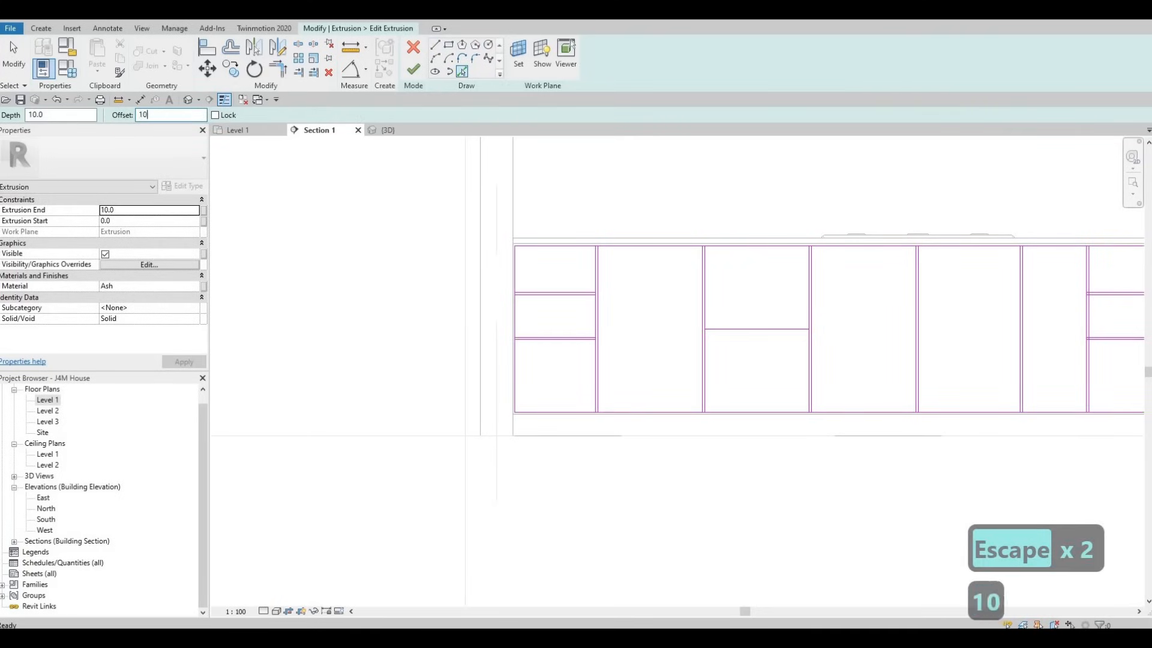
key("Return")
scroll(780, 326, "up", 2)
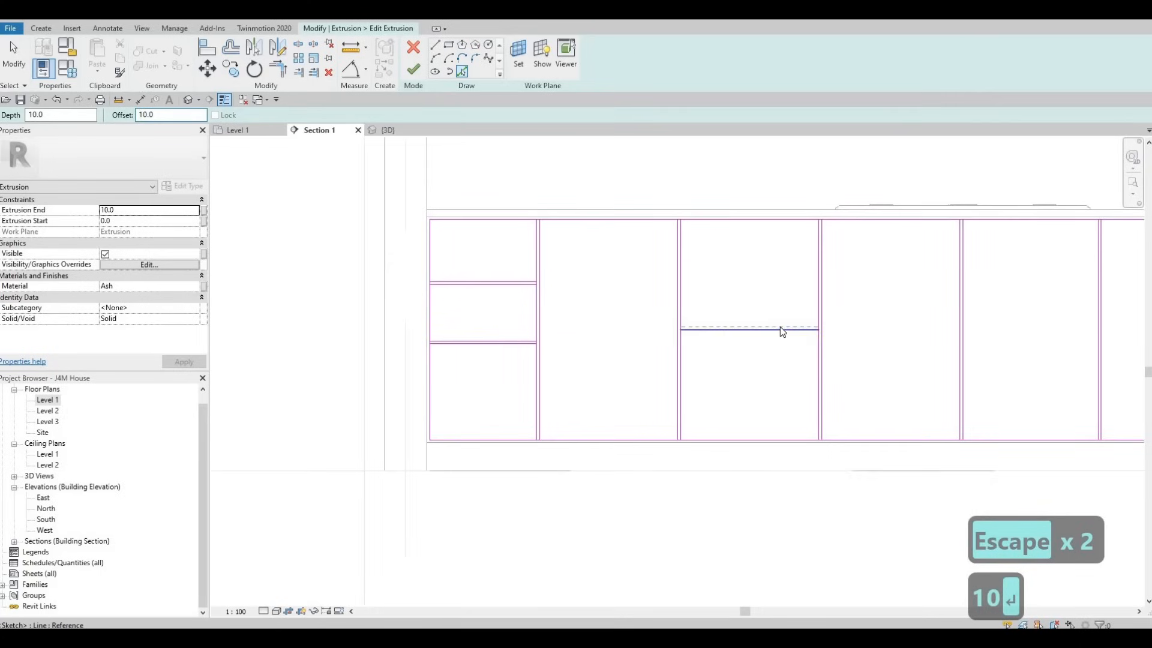
left_click(755, 331)
key("Escape")
key("Escape")
Step: Split both vertical edges of the third section within its middle horizontal gap, without deleting inner segments
key("s")
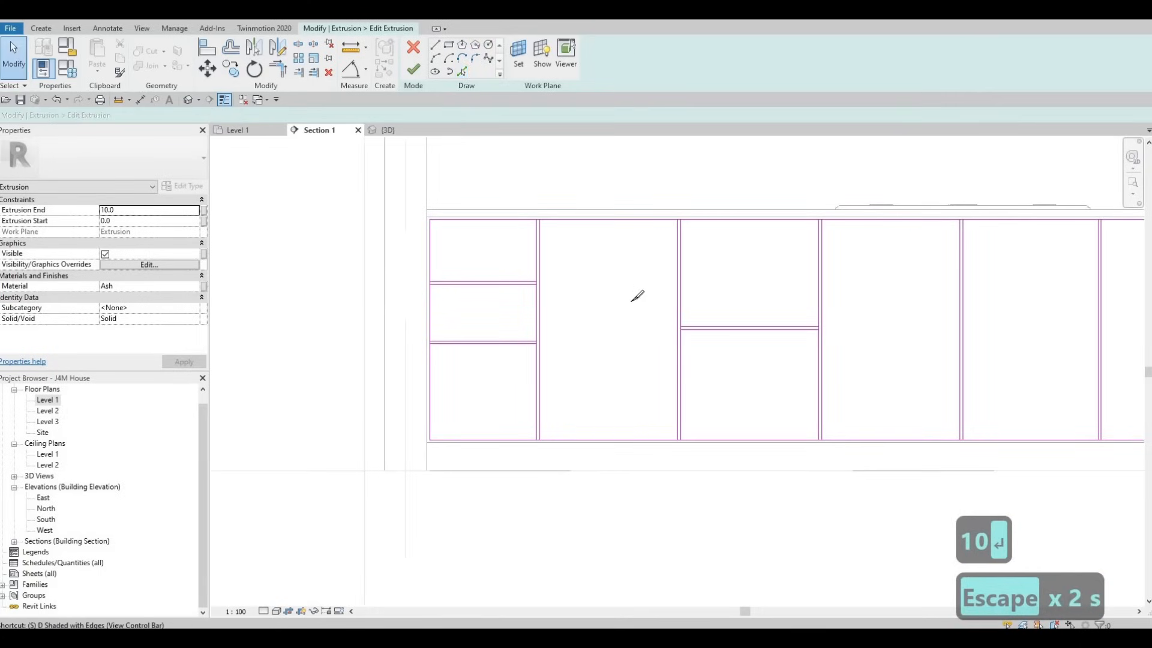
key("l")
scroll(705, 337, "up", 1)
scroll(707, 339, "up", 3)
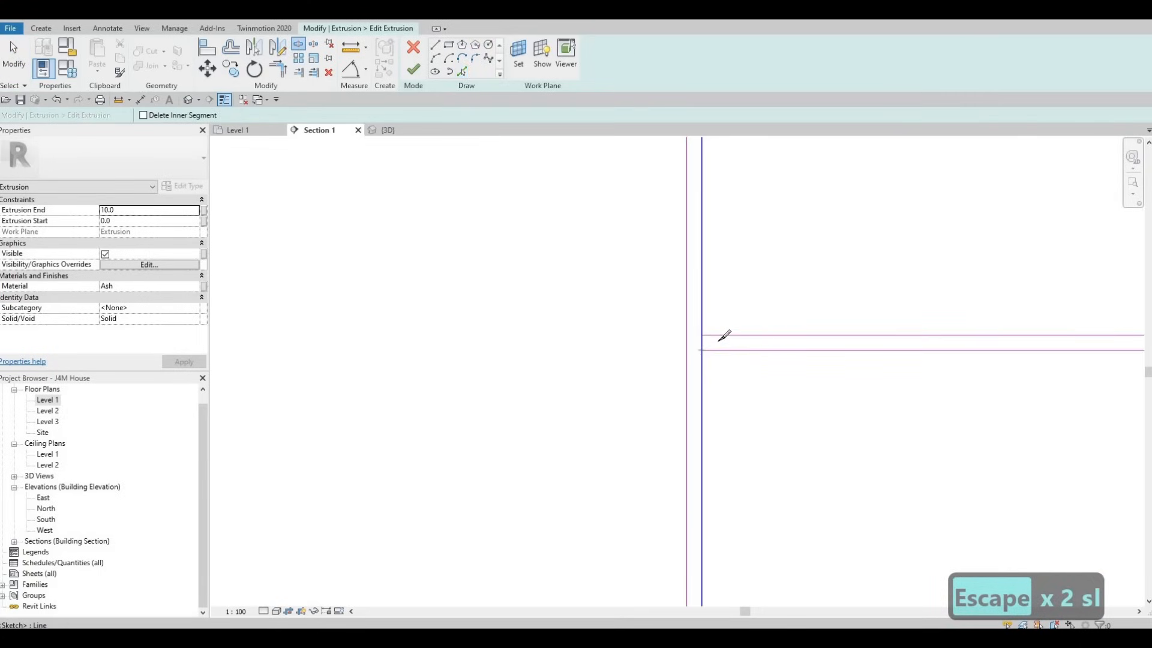
scroll(1028, 335, "down", 3)
scroll(1036, 336, "up", 4)
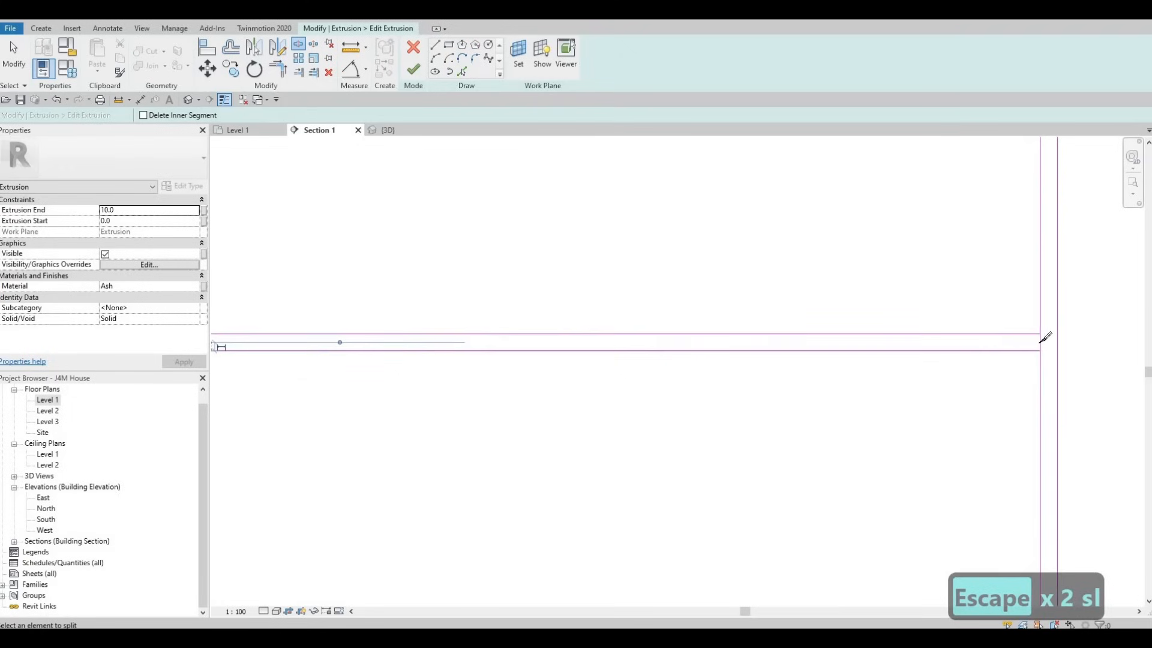
left_click(1040, 343)
scroll(993, 312, "down", 2)
middle_click_drag(572, 272, 837, 301)
scroll(837, 301, "down", 3)
middle_click_drag(486, 261, 506, 289)
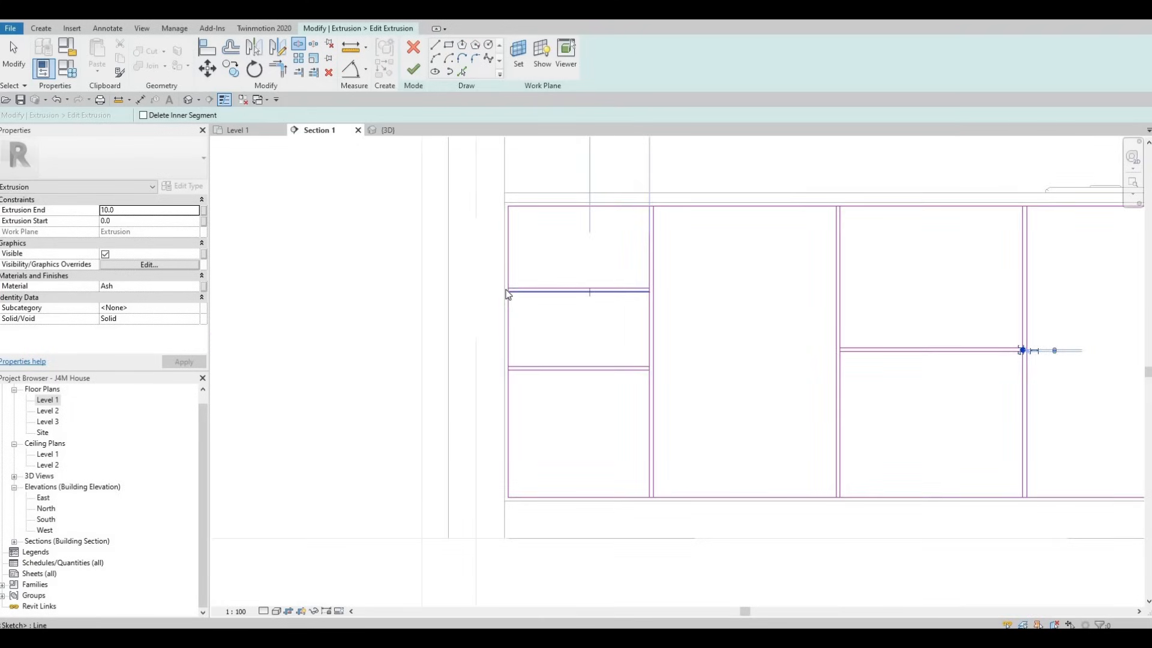
key("Escape")
key("Escape")
key("Escape")
Step: Trim the panel corners on both sides of the upper horizontal gap in the leftmost section with Trim/Extend to Corner
key("t")
key("r")
scroll(480, 299, "up", 2)
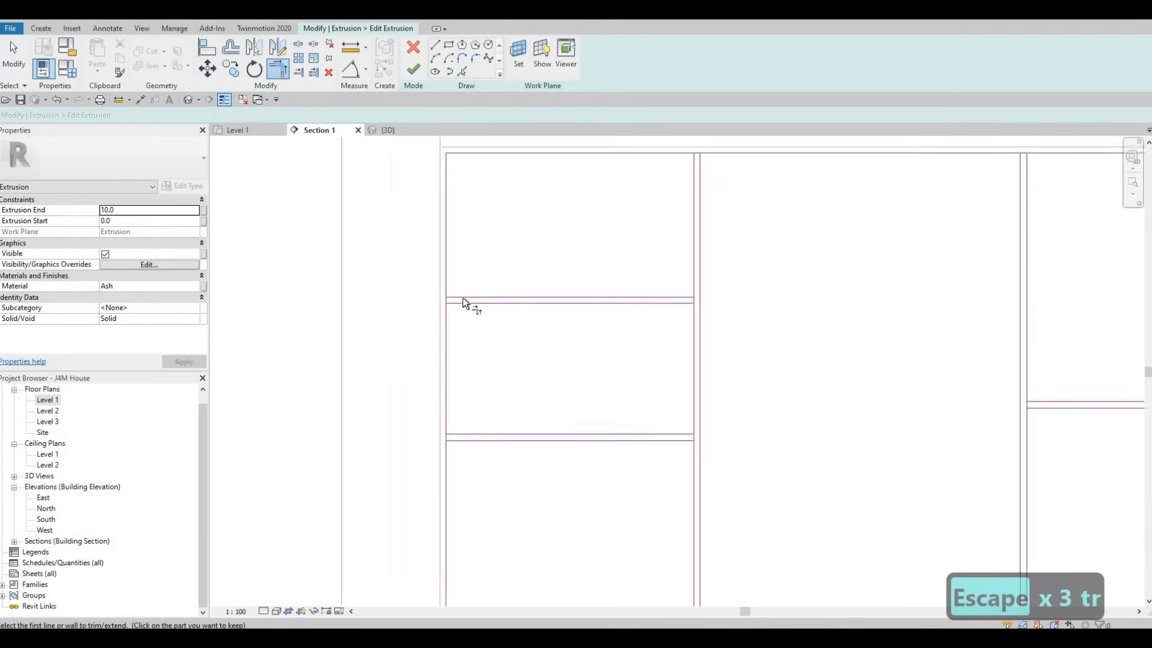
scroll(463, 298, "up", 2)
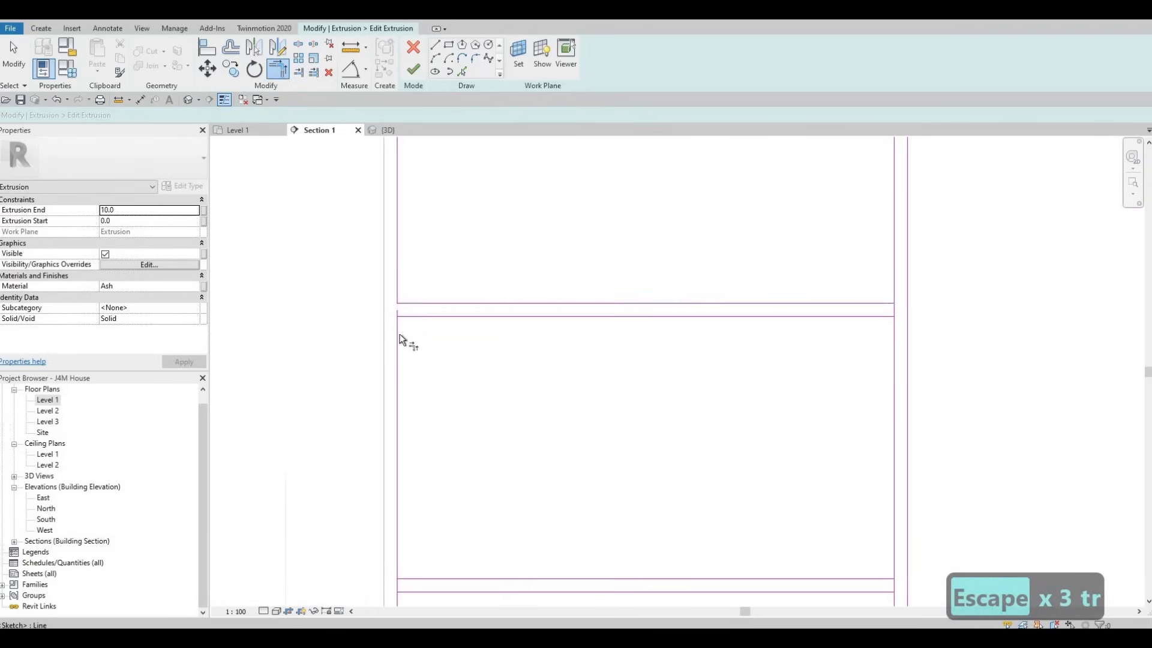
left_click(434, 318)
left_click(399, 335)
left_click(855, 317)
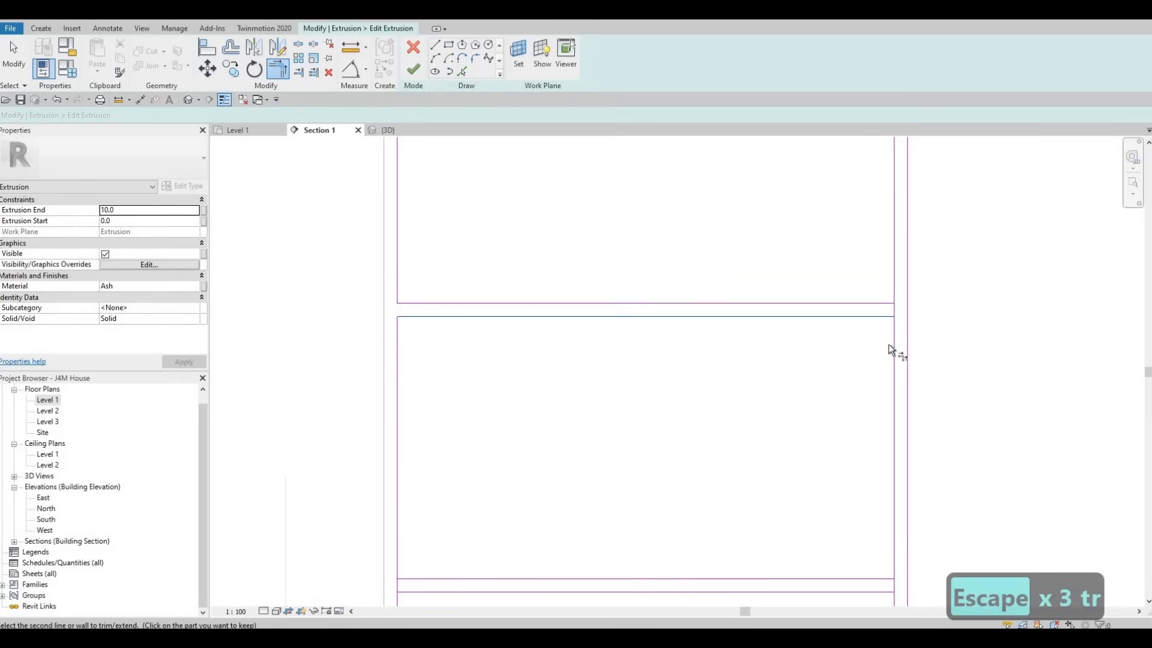
left_click(893, 344)
left_click(879, 302)
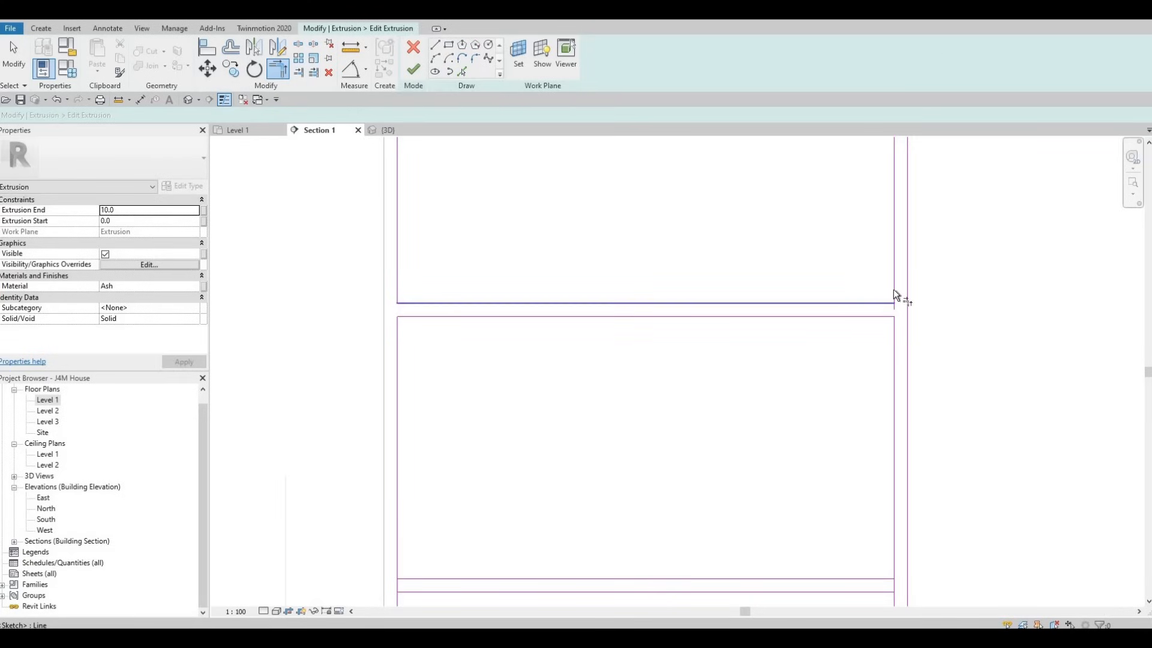
Step: Trim the panel corners at both ends of the lower horizontal gap in the leftmost section
scroll(878, 486, "down", 2)
scroll(896, 511, "up", 1)
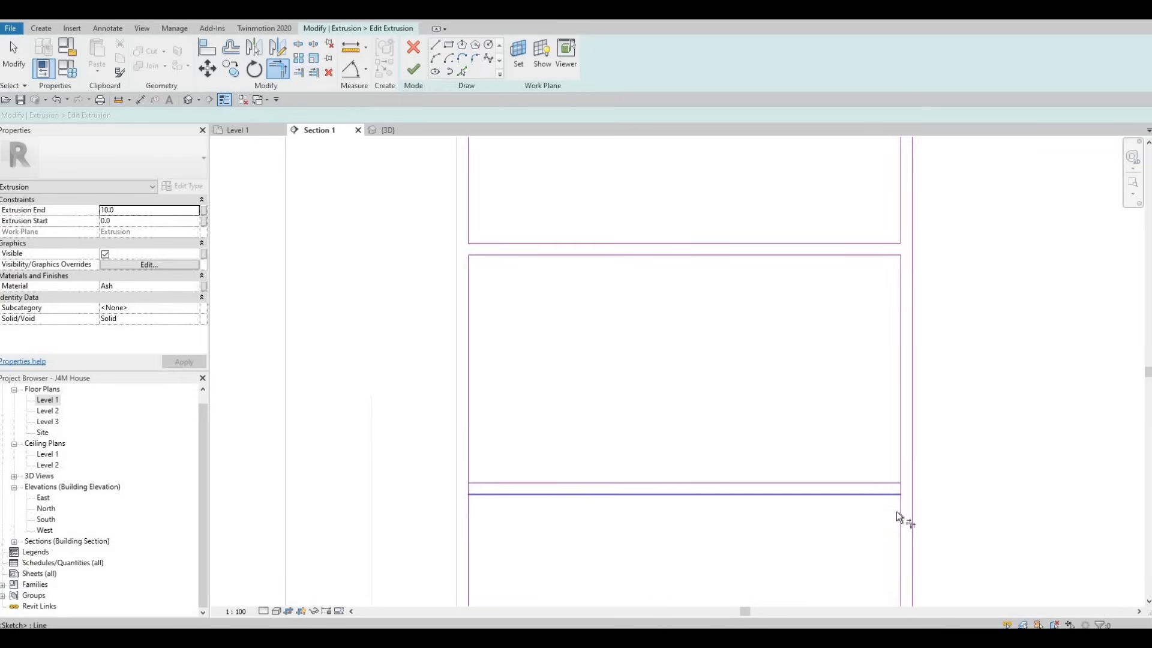
left_click(900, 515)
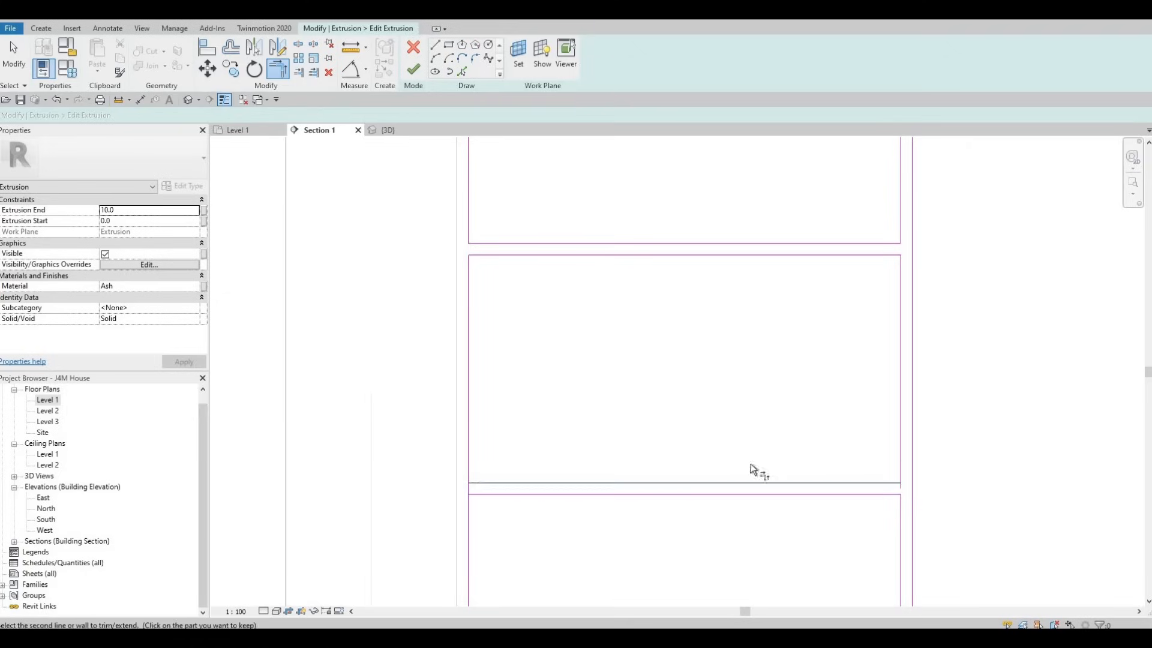
left_click(479, 482)
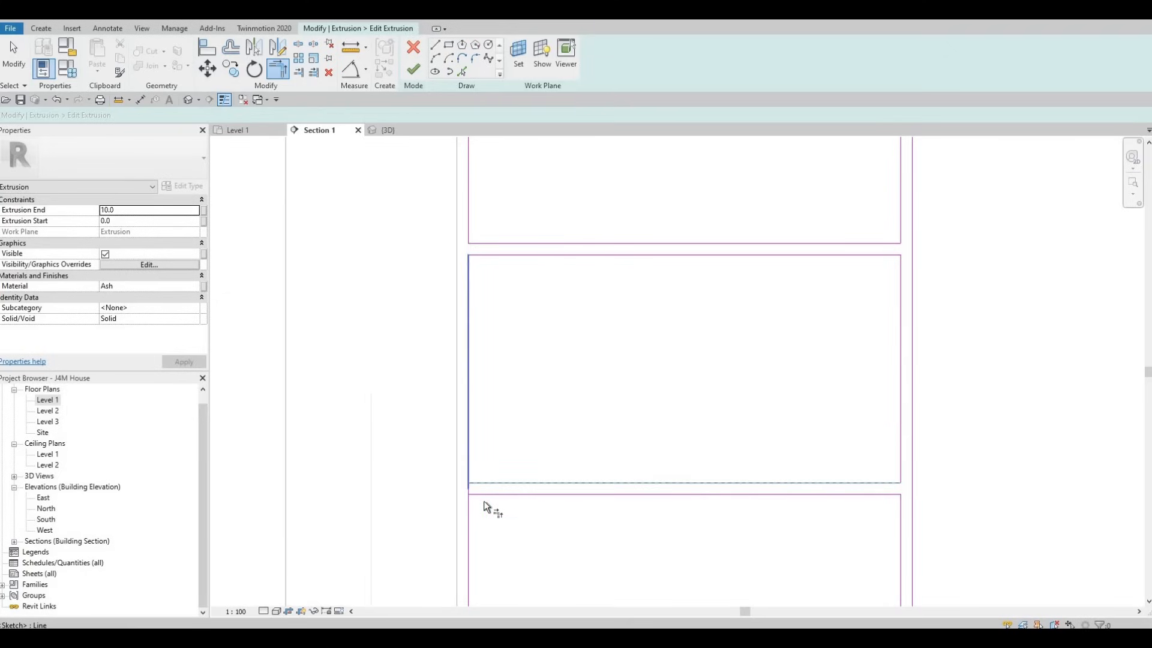
left_click(467, 464)
left_click(487, 497)
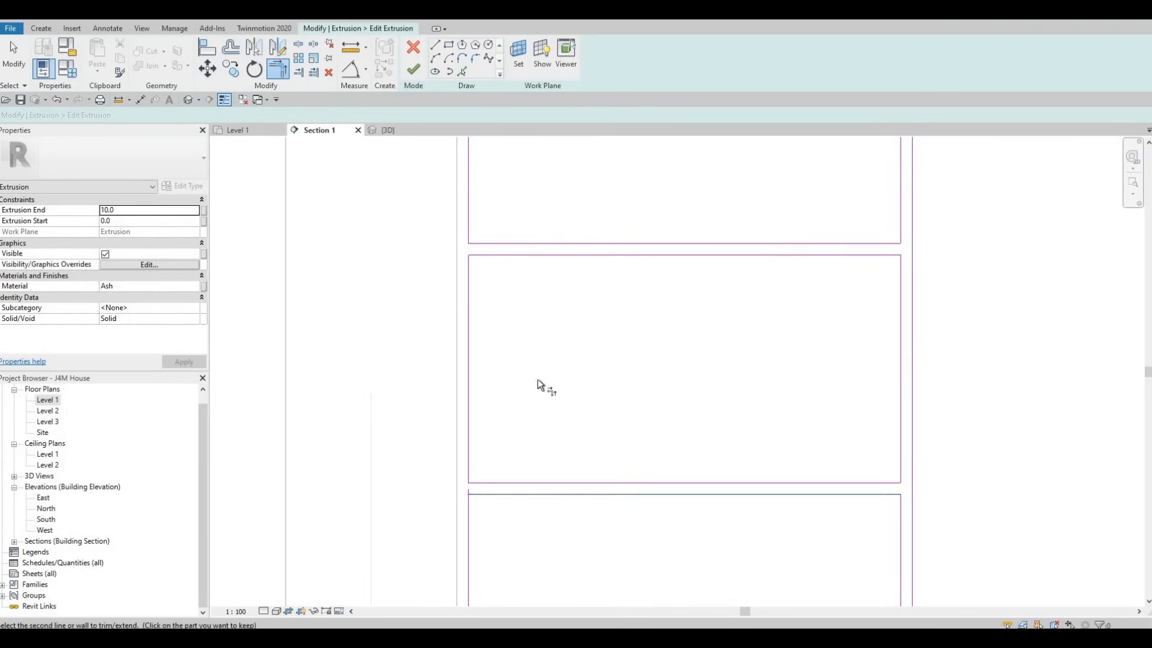
left_click(471, 510)
Step: Trim the front's top edge into corners with both lines of the first vertical divider gap from the left
scroll(537, 379, "down", 4)
middle_click_drag(805, 258, 780, 340)
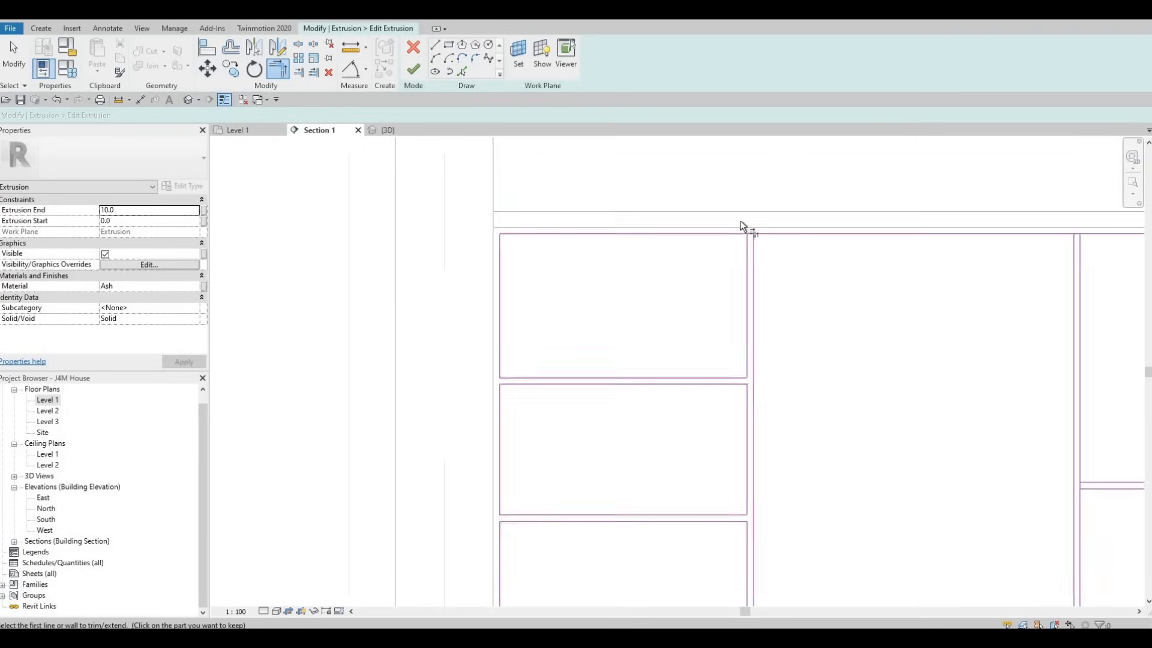
scroll(742, 226, "up", 3)
left_click(744, 243)
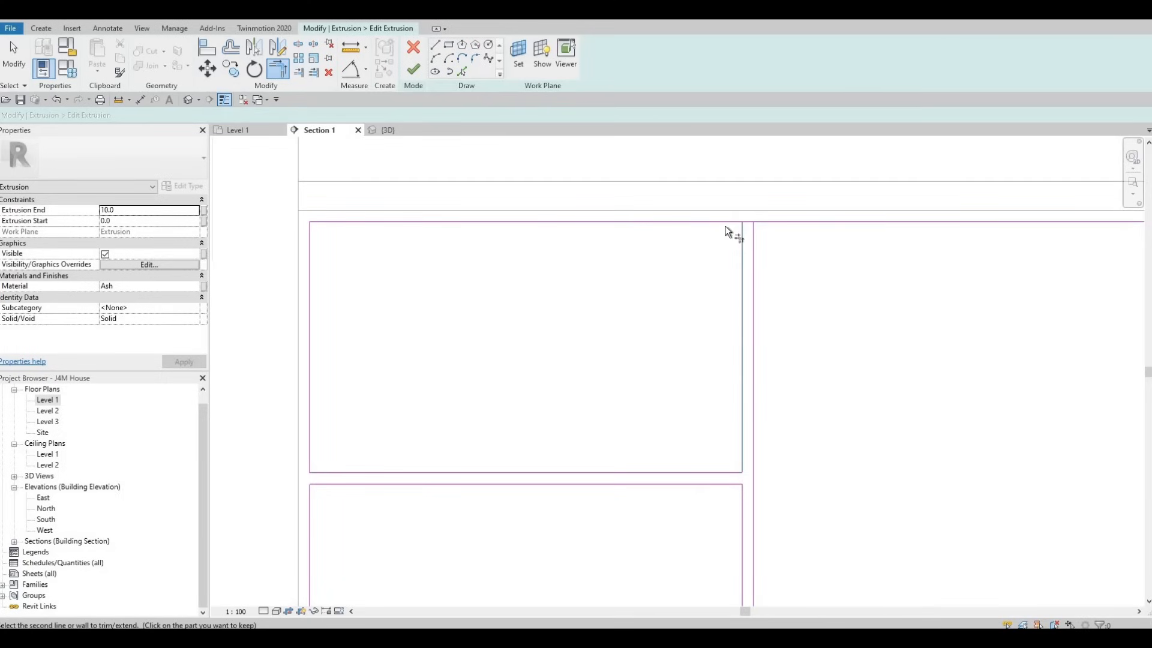
left_click(721, 219)
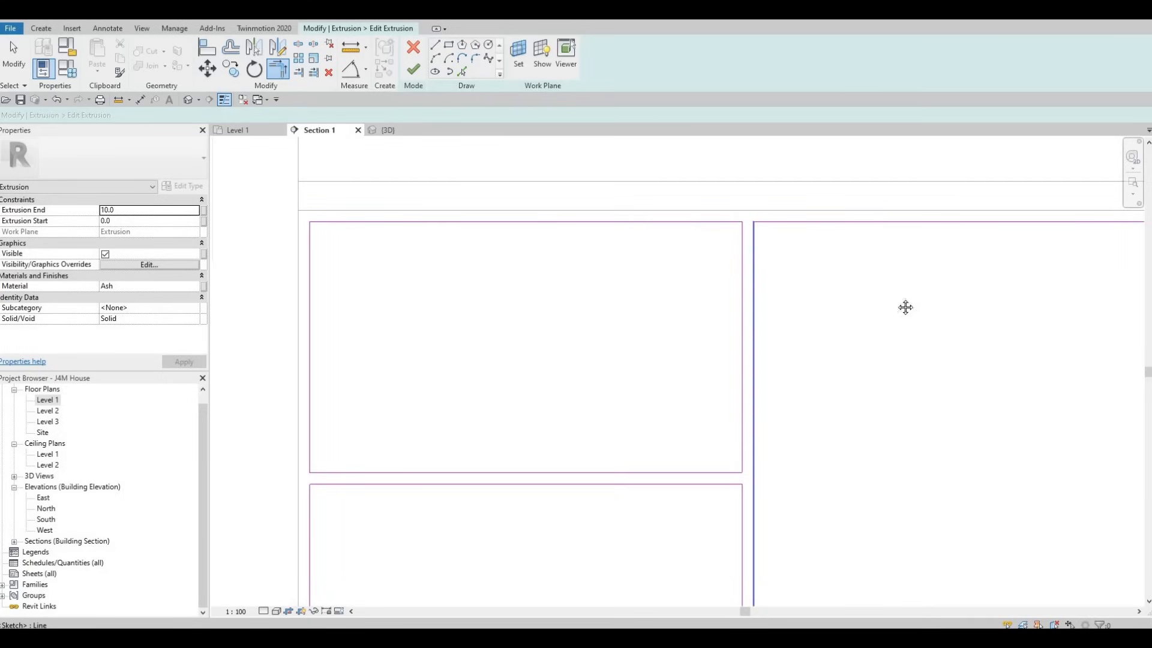
Step: Trim the top edge into corners with both lines of the second vertical divider gap from the left
scroll(858, 231, "down", 2)
middle_click_drag(1062, 234, 830, 235)
scroll(852, 235, "up", 1)
left_click(845, 235)
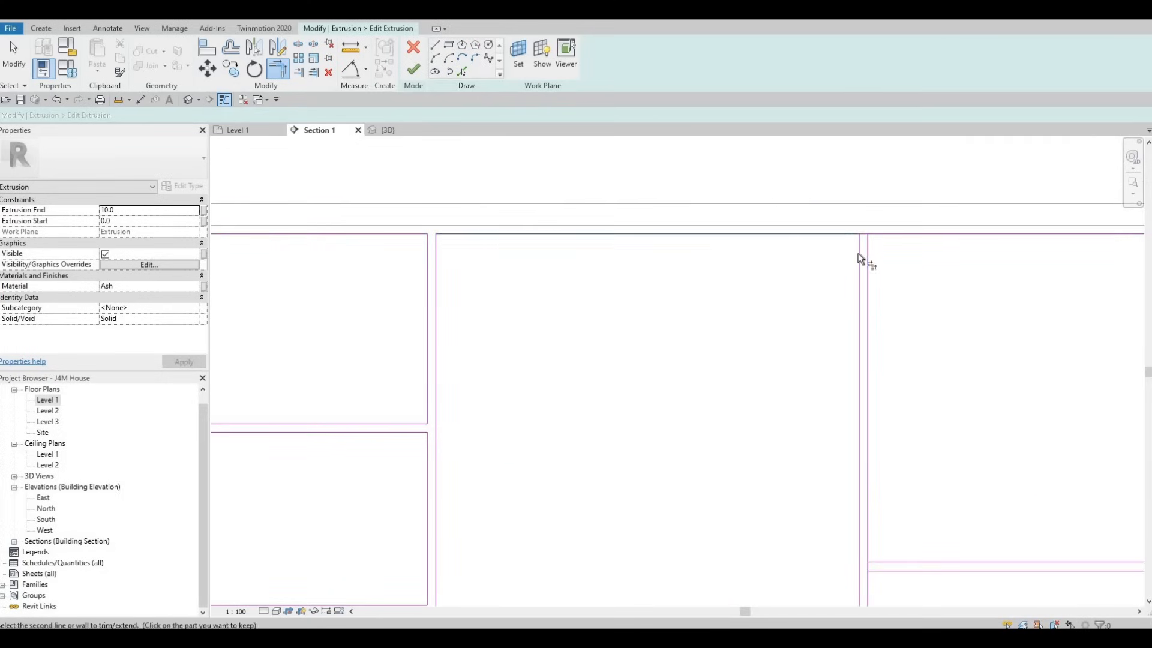
left_click(860, 250)
left_click(868, 240)
left_click(881, 235)
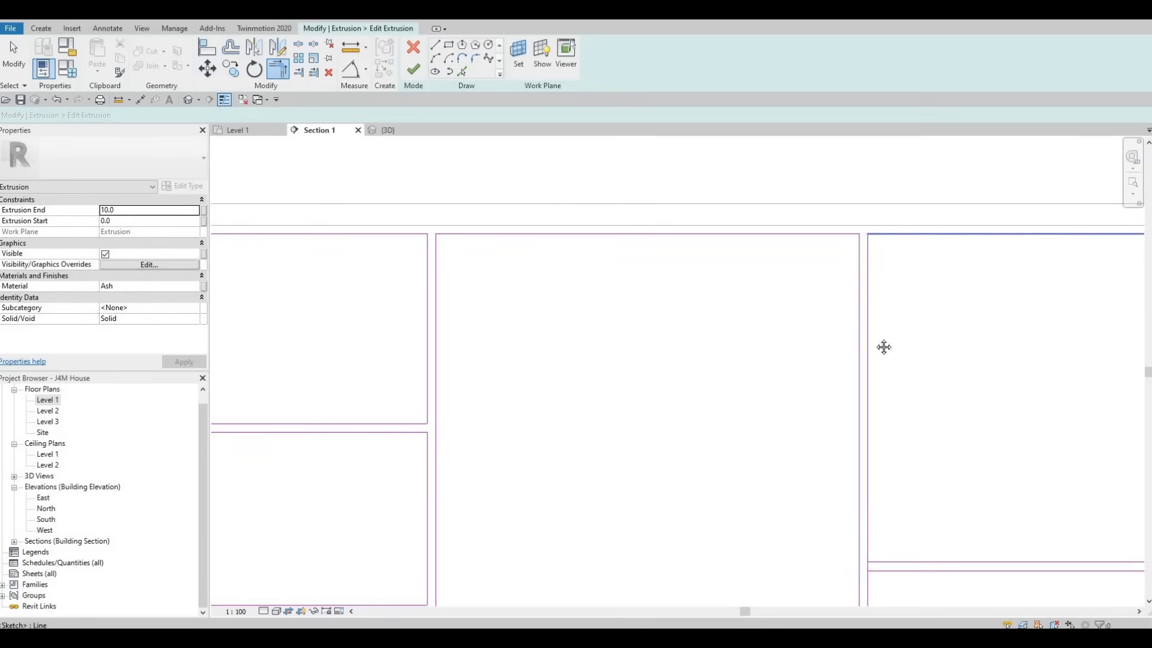
Step: Trim the four panel corners around the middle horizontal gap in the third section from the left
middle_click_drag(884, 347, 876, 305)
scroll(876, 304, "down", 2)
middle_click_drag(870, 427, 681, 329)
scroll(680, 329, "up", 2)
left_click(685, 333)
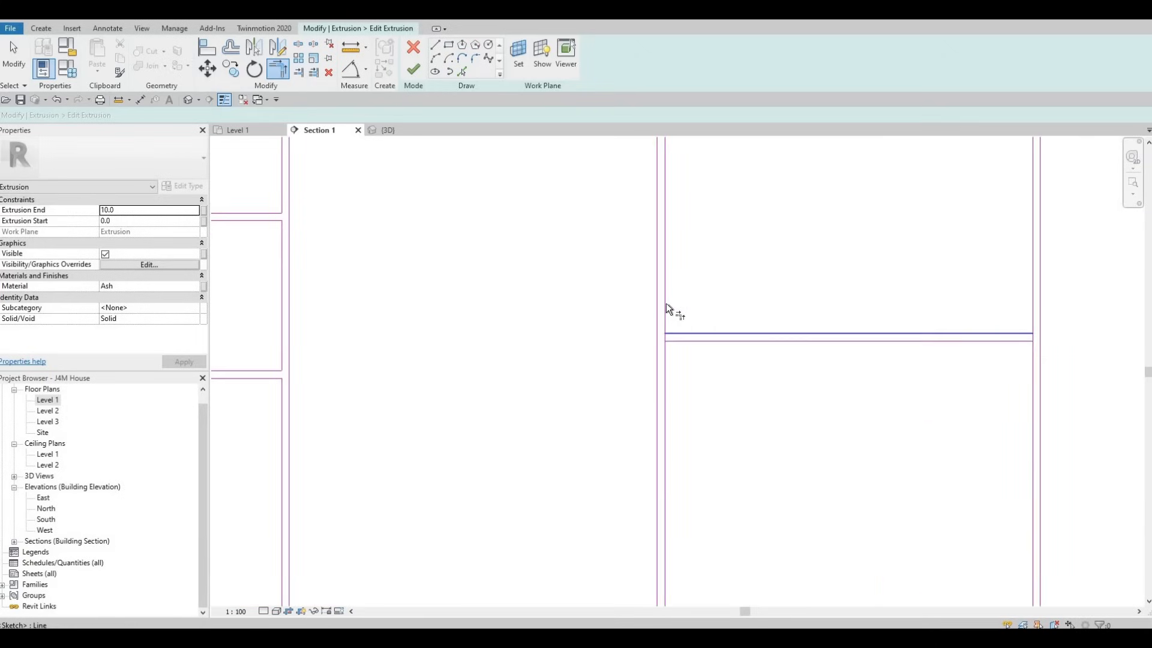
left_click(666, 304)
left_click(678, 342)
left_click(667, 362)
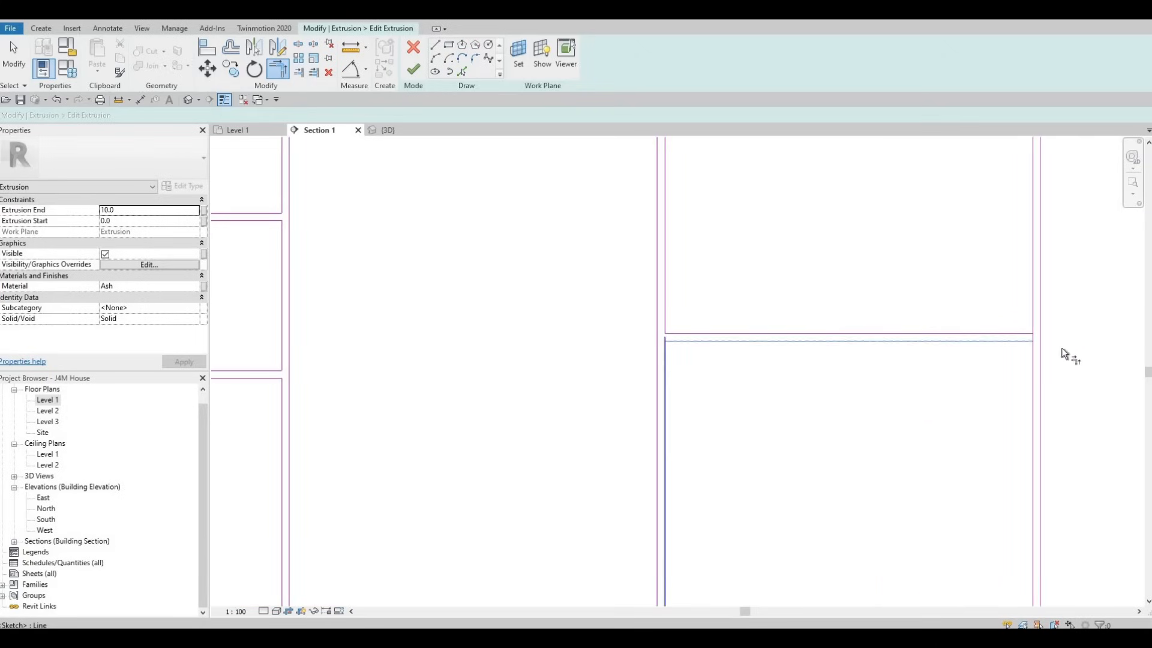
left_click(1024, 342)
left_click(1034, 354)
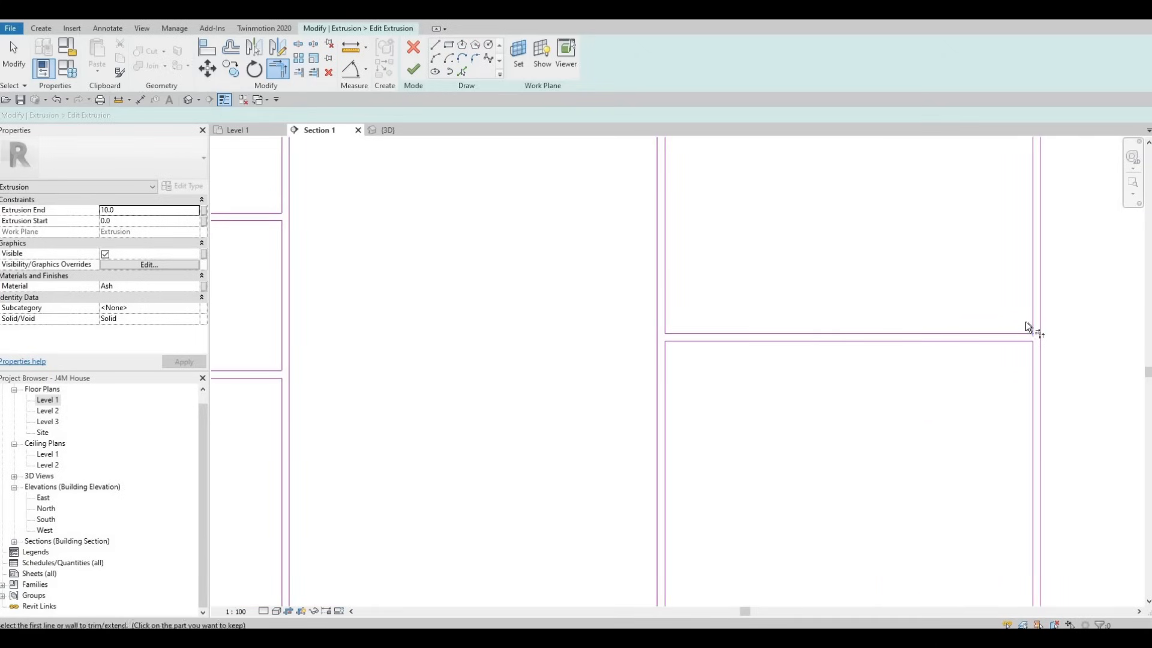
left_click(1024, 333)
left_click(1032, 314)
Step: Trim the top edge into corners with the lines of the third and fourth vertical divider gaps from the left
middle_click_drag(1055, 268, 908, 478)
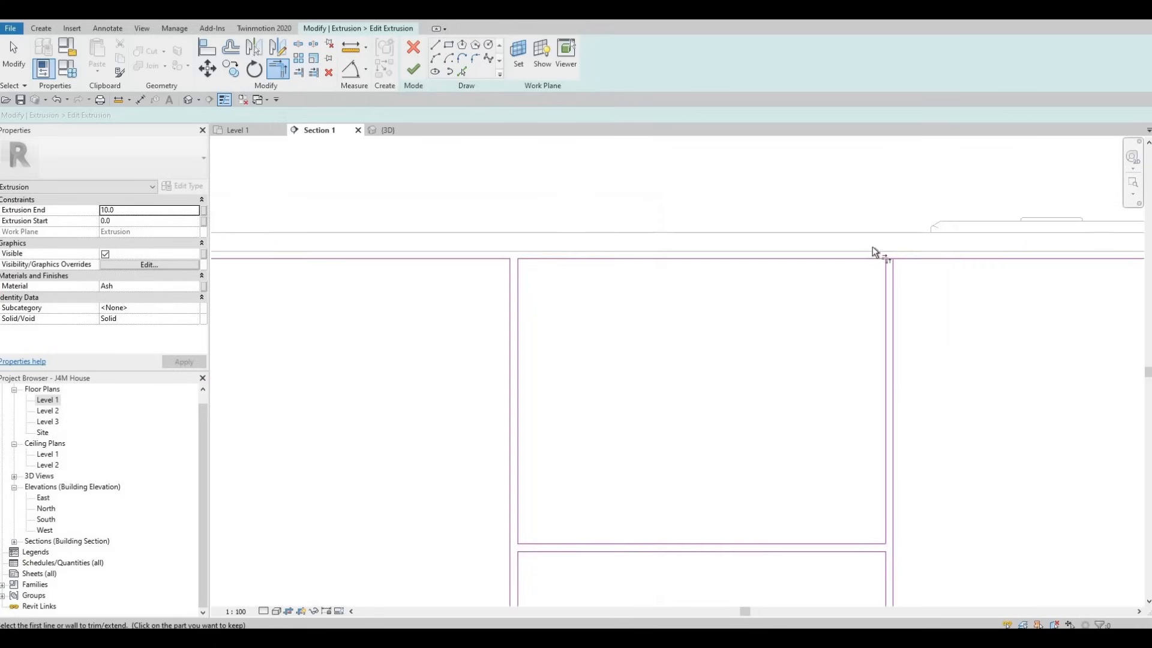
scroll(876, 252, "up", 2)
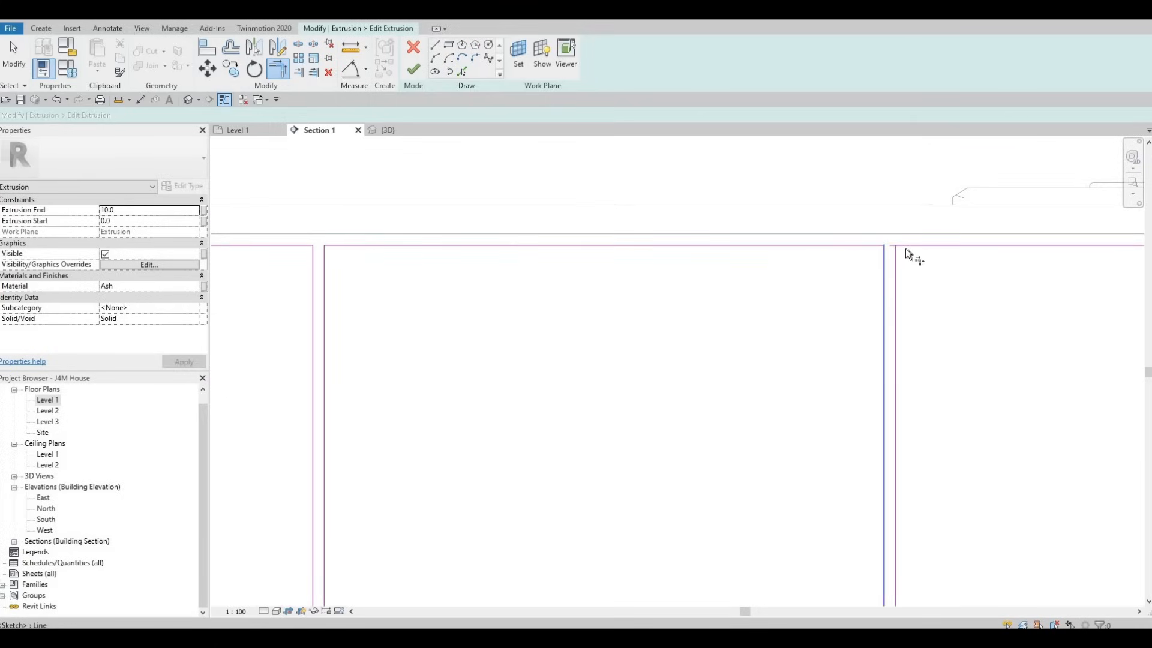
left_click(897, 255)
left_click(907, 246)
middle_click_drag(827, 247, 626, 279)
scroll(636, 276, "down", 1)
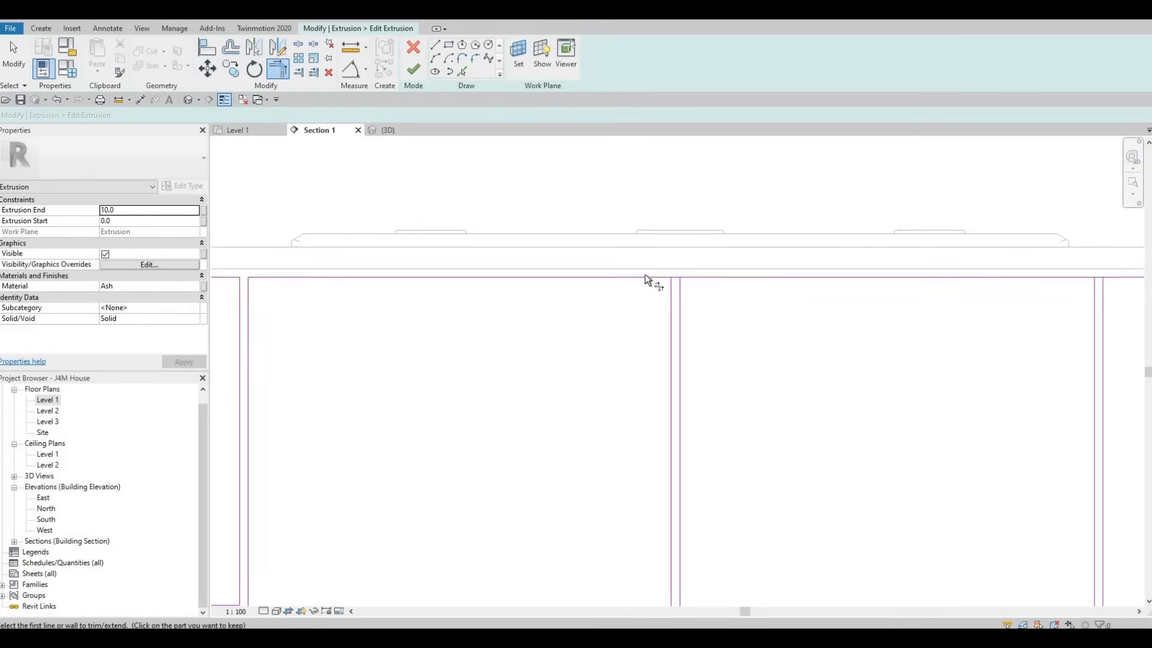
scroll(645, 275, "up", 1)
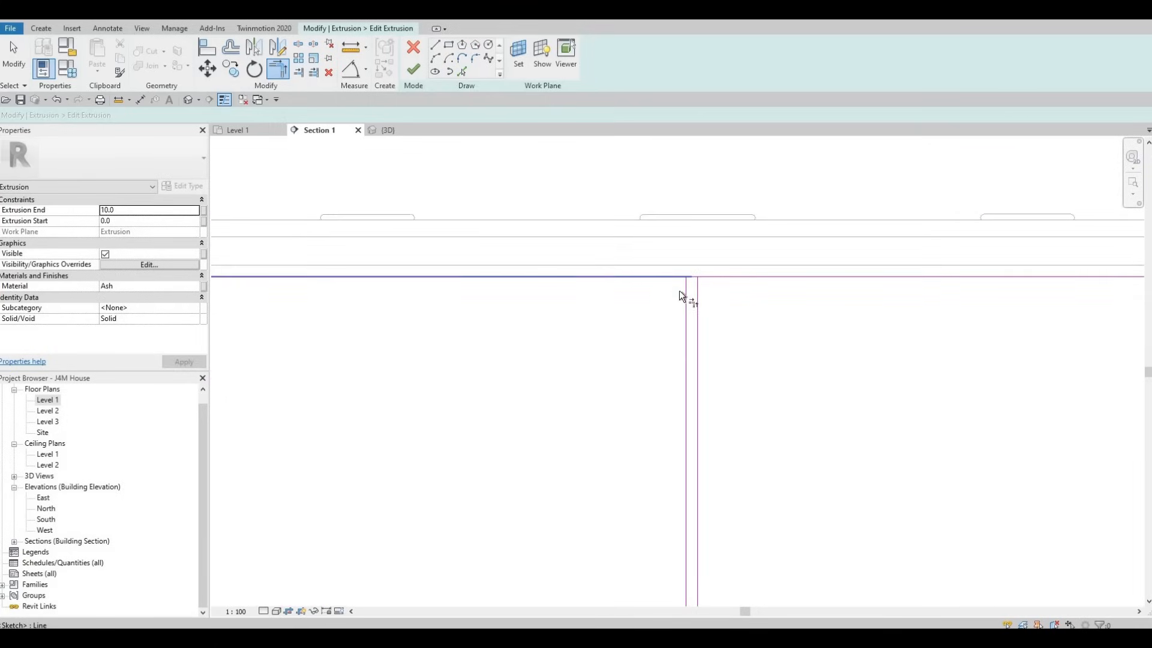
left_click(713, 277)
Step: Trim the top edge into corners with both lines of the fifth vertical divider gap, beside the narrow section
middle_click_drag(789, 334, 335, 328)
scroll(622, 268, "down", 1)
scroll(660, 269, "up", 1)
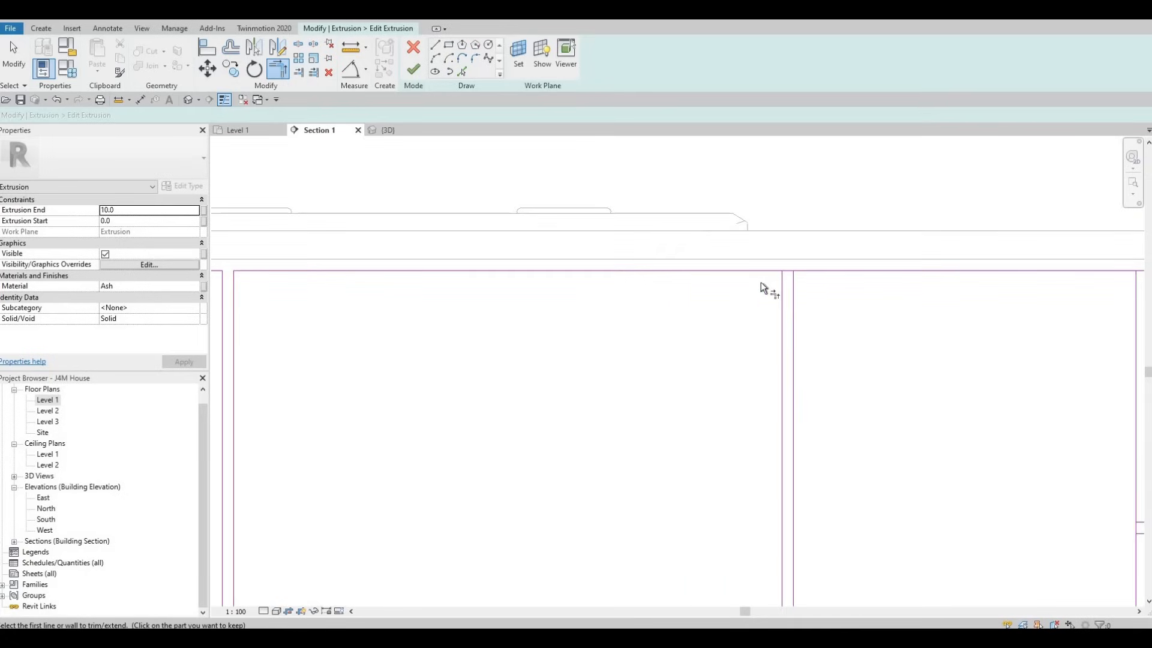
left_click(750, 273)
left_click(781, 295)
left_click(795, 288)
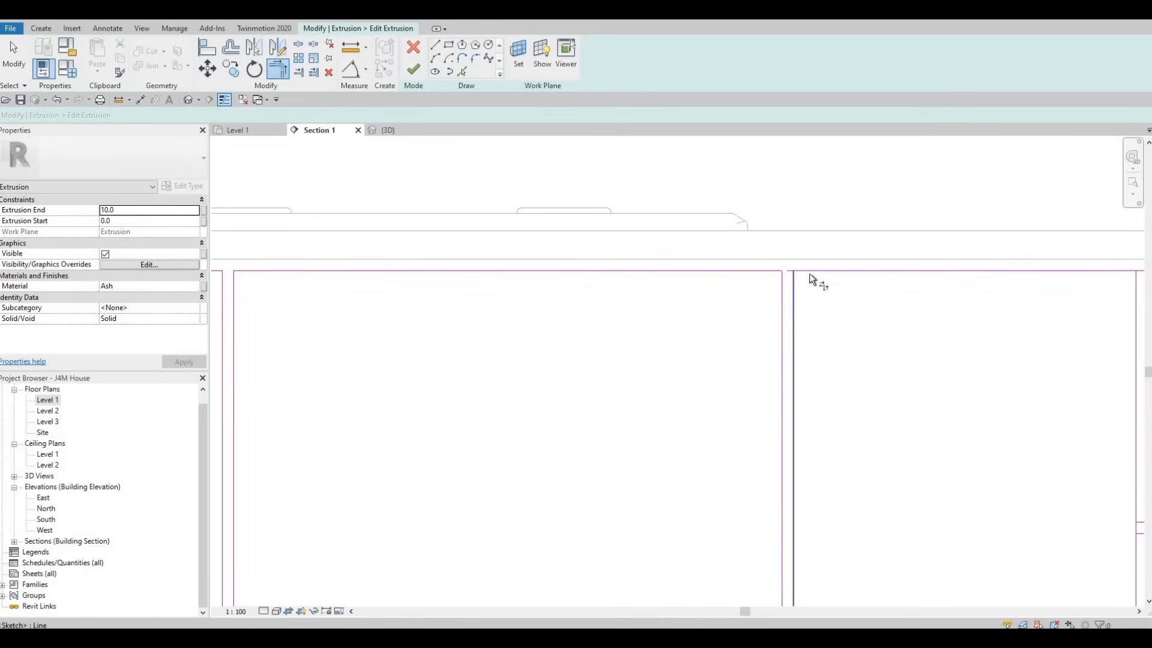
left_click(809, 274)
Step: Trim the top edge into corners with both lines of the rightmost vertical divider gap
middle_click_drag(818, 332, 328, 282)
scroll(328, 282, "down", 2)
scroll(570, 268, "up", 1)
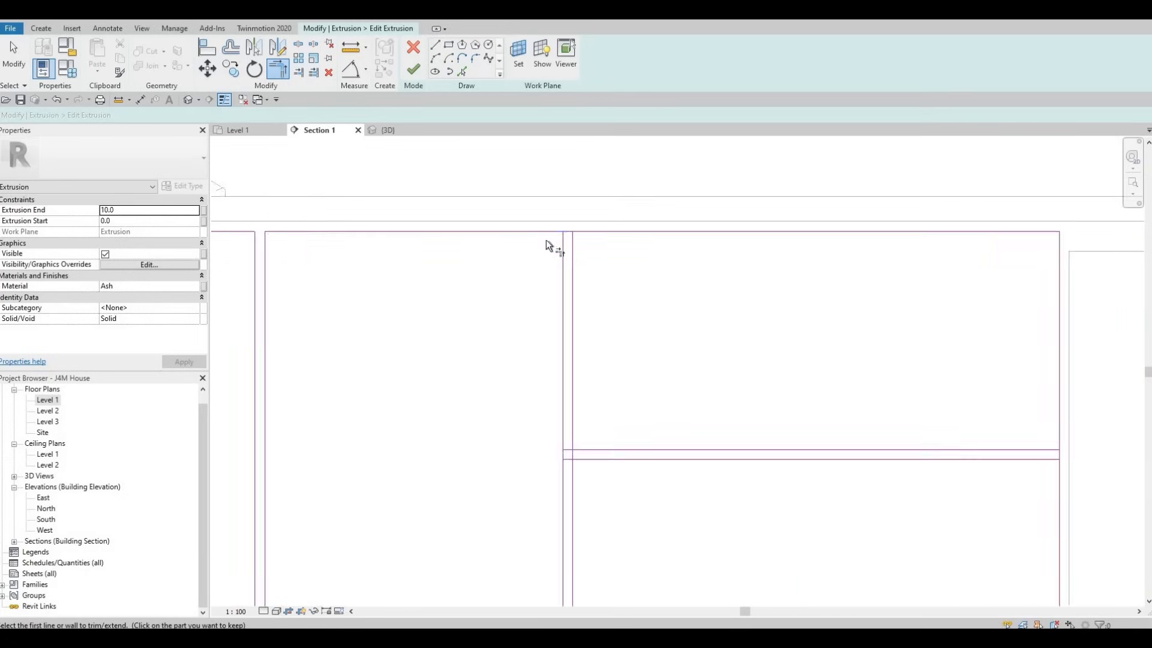
left_click(547, 237)
left_click(584, 232)
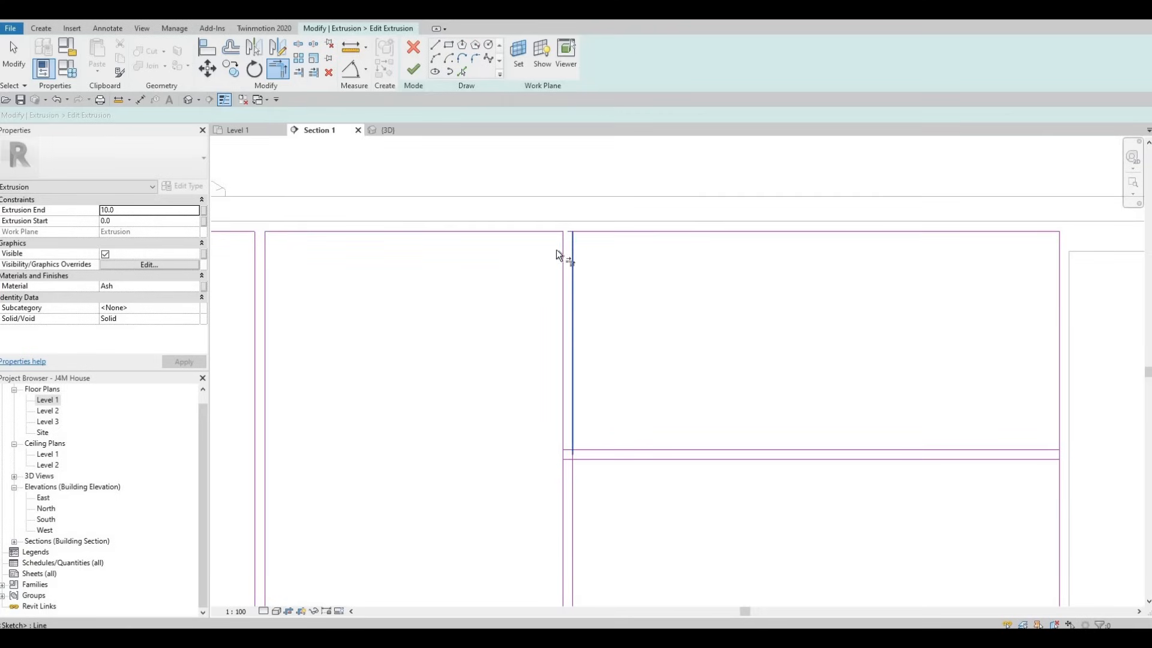
left_click(567, 249)
Step: Trim the four panel corners around the upper horizontal gap in the rightmost drawer section
left_click(594, 450)
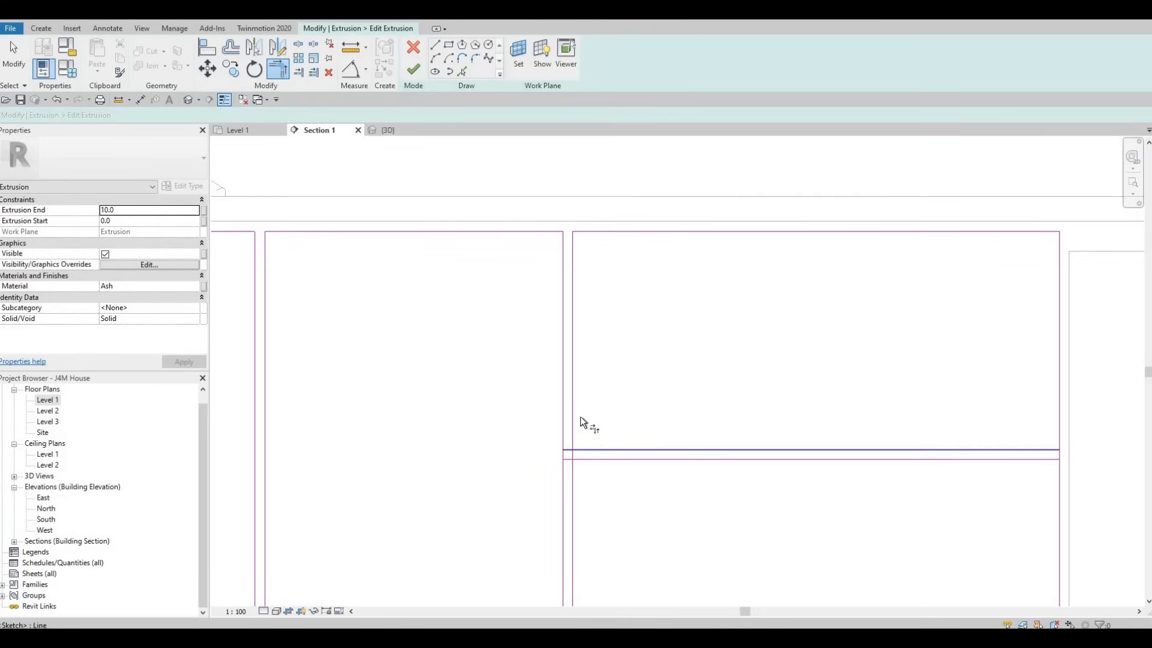
left_click(573, 404)
left_click(591, 459)
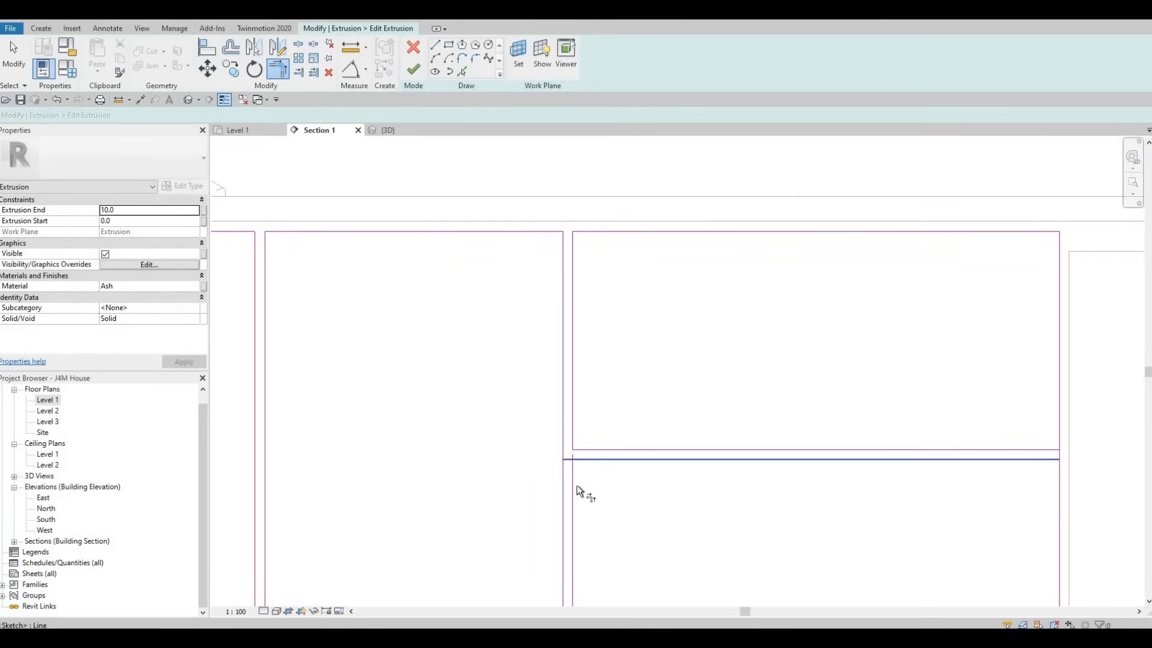
left_click(576, 485)
left_click(1049, 450)
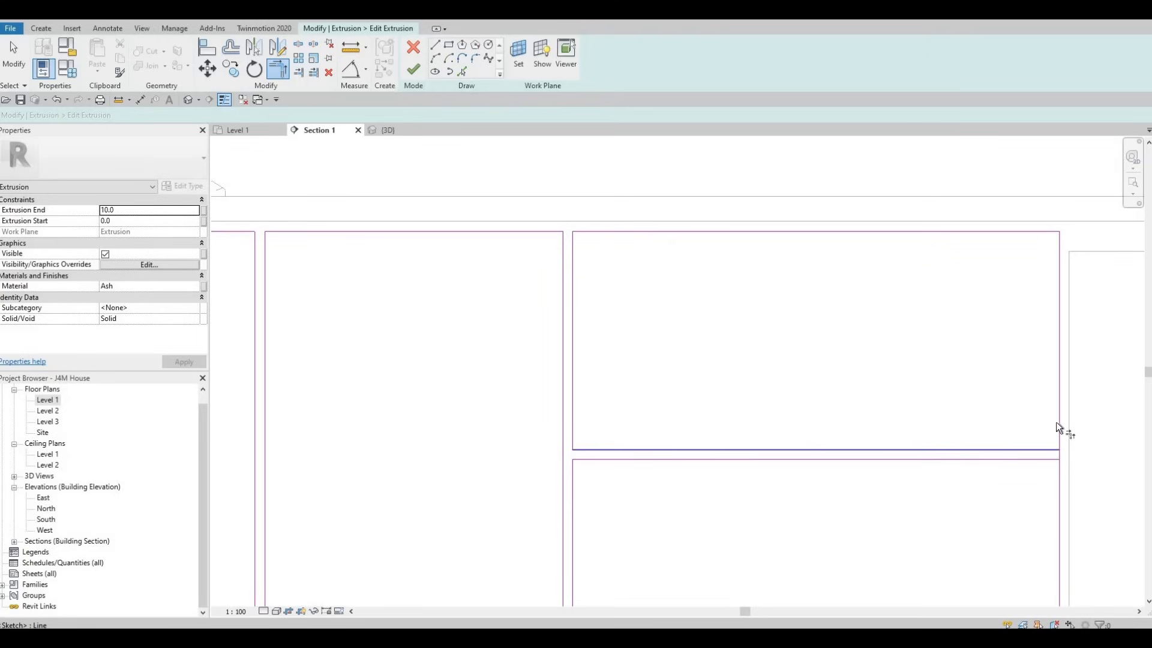
left_click(1058, 423)
left_click(1045, 460)
left_click(1057, 480)
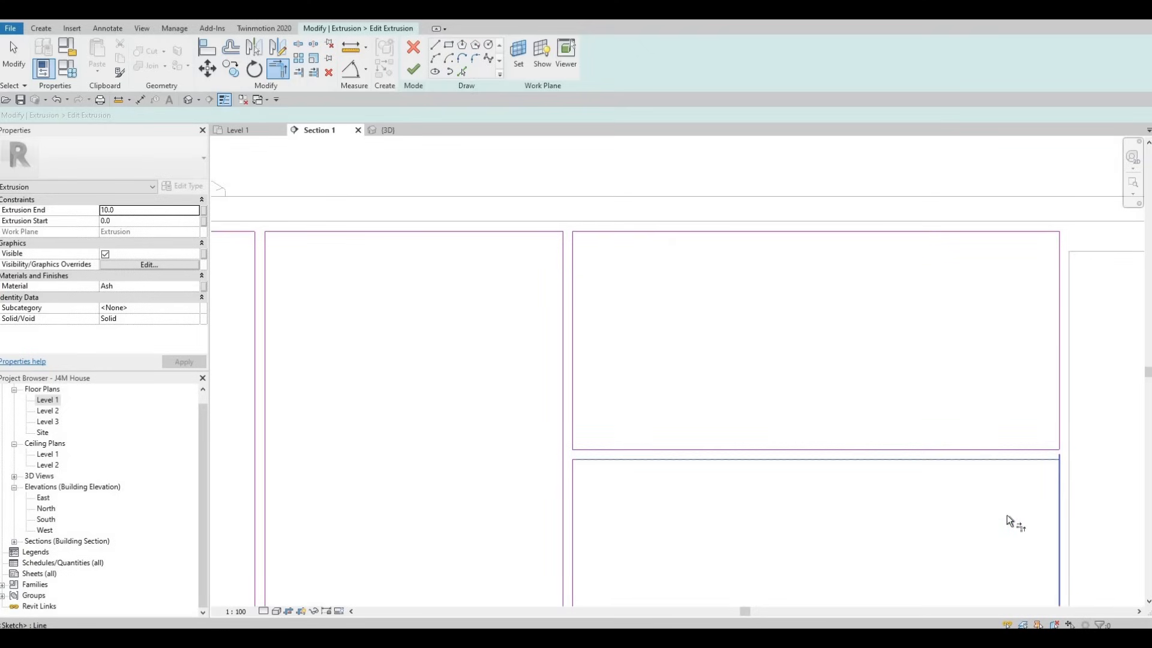
Step: Trim the four panel corners around the lower horizontal gap in the rightmost drawer section
scroll(1014, 462, "down", 2)
scroll(1104, 366, "up", 1)
scroll(1090, 365, "up", 1)
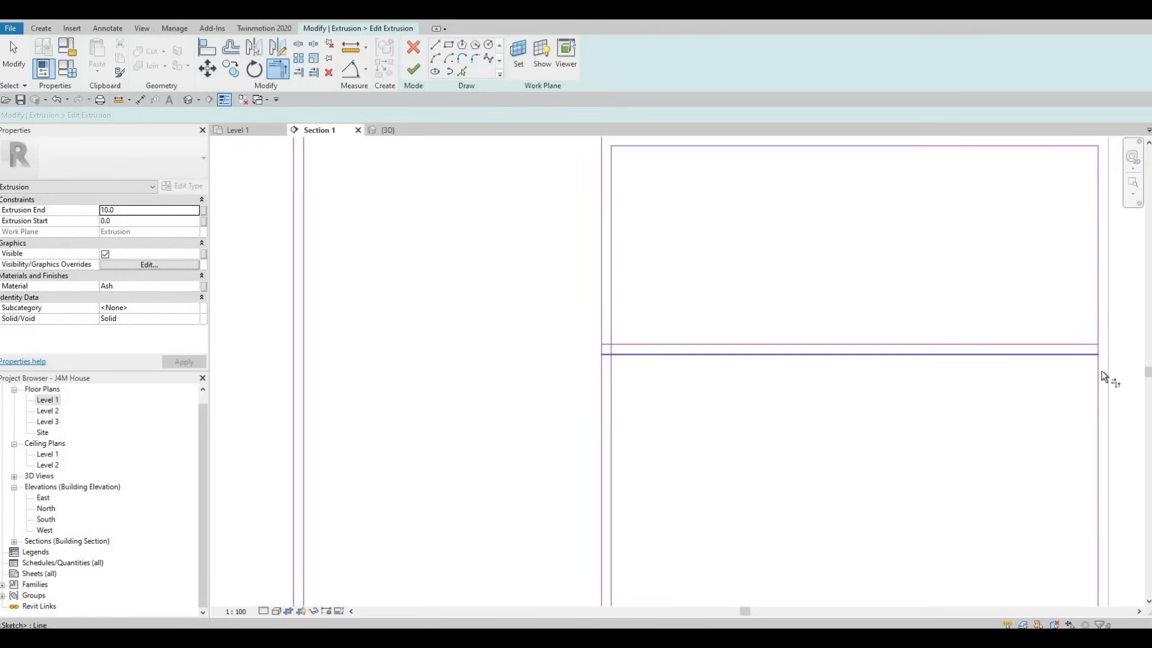
left_click(1097, 315)
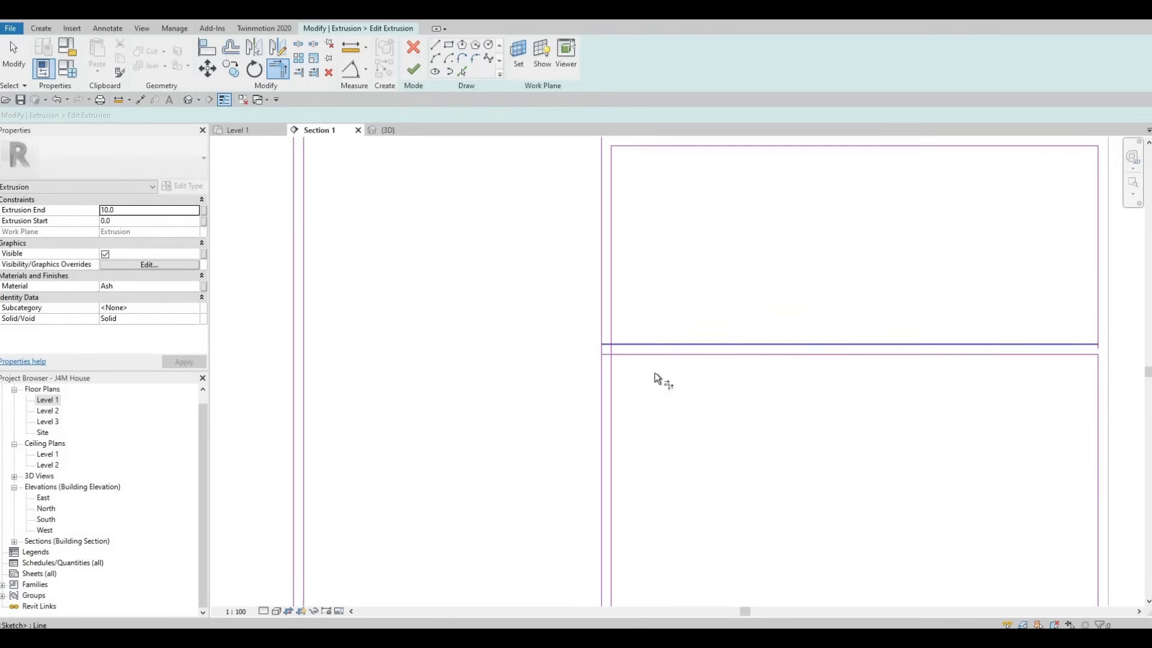
left_click(612, 353)
left_click(611, 369)
left_click(618, 344)
left_click(614, 327)
Step: Trim the bottom edge into corners with both lines of the rightmost vertical divider gap, beside the drawer section
scroll(612, 441, "down", 3)
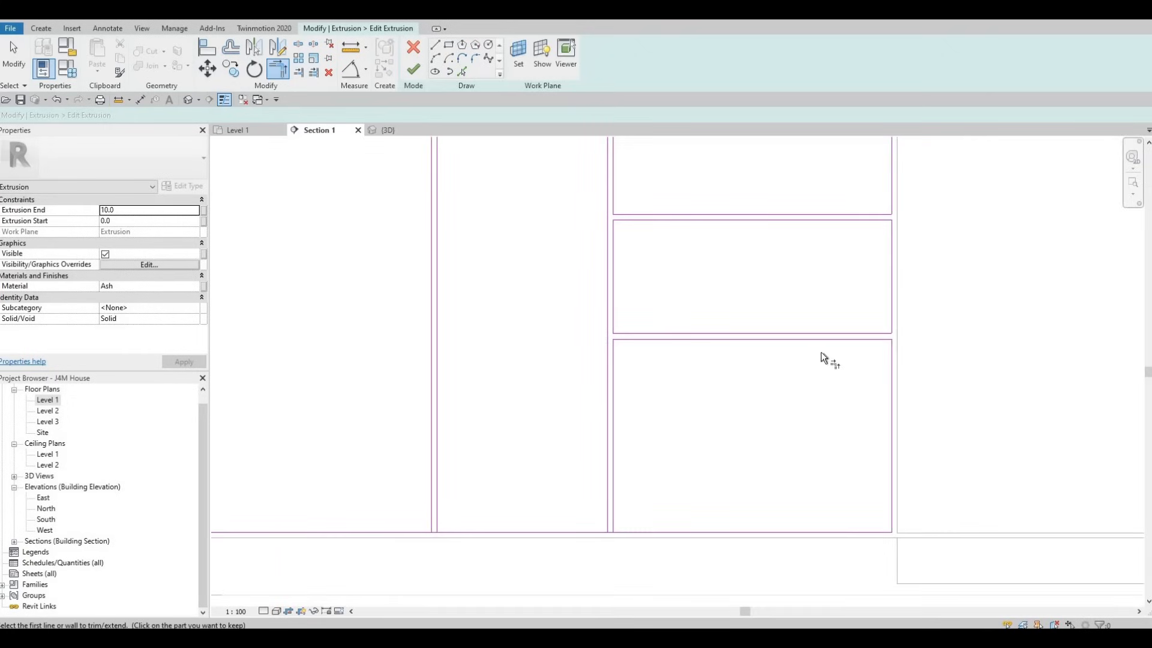
scroll(786, 474, "up", 3)
scroll(780, 456, "up", 2)
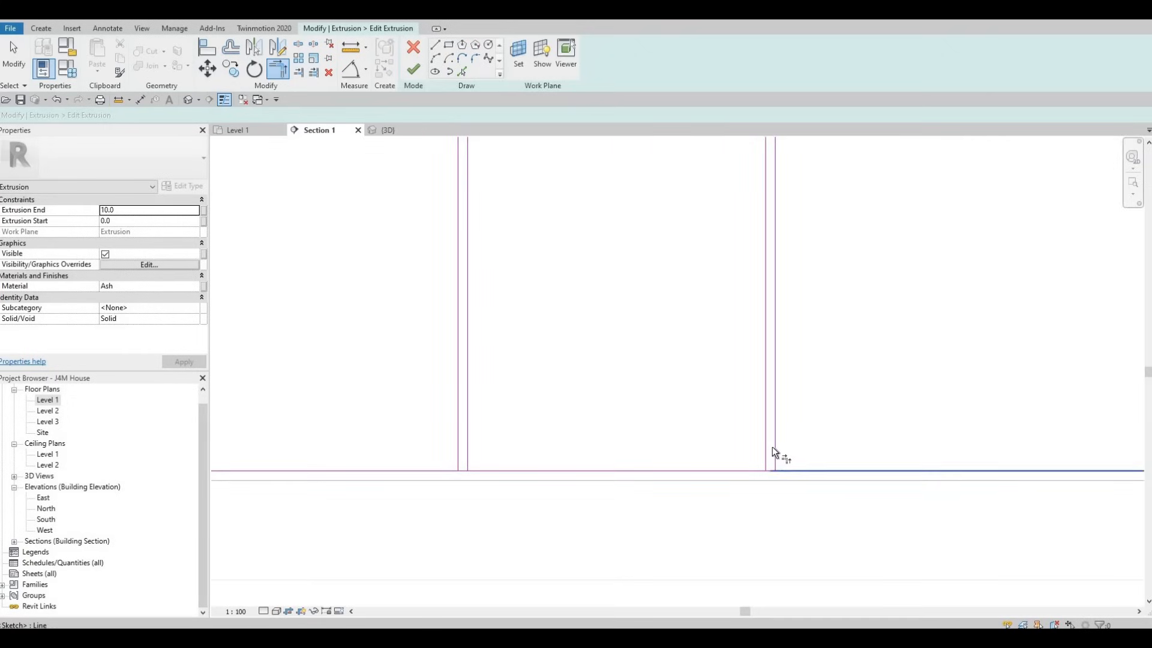
left_click(767, 447)
left_click(753, 470)
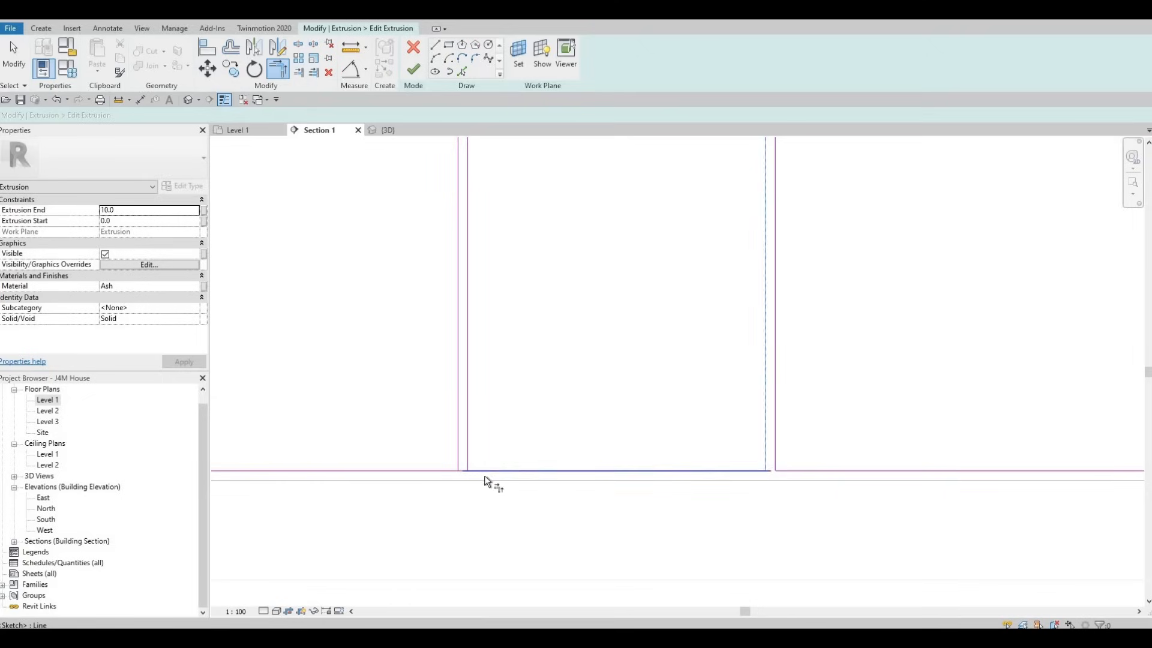
Step: Trim the bottom edge into corners with both lines of the fifth vertical divider gap, beside the narrow section
left_click(480, 469)
left_click(469, 443)
left_click(458, 436)
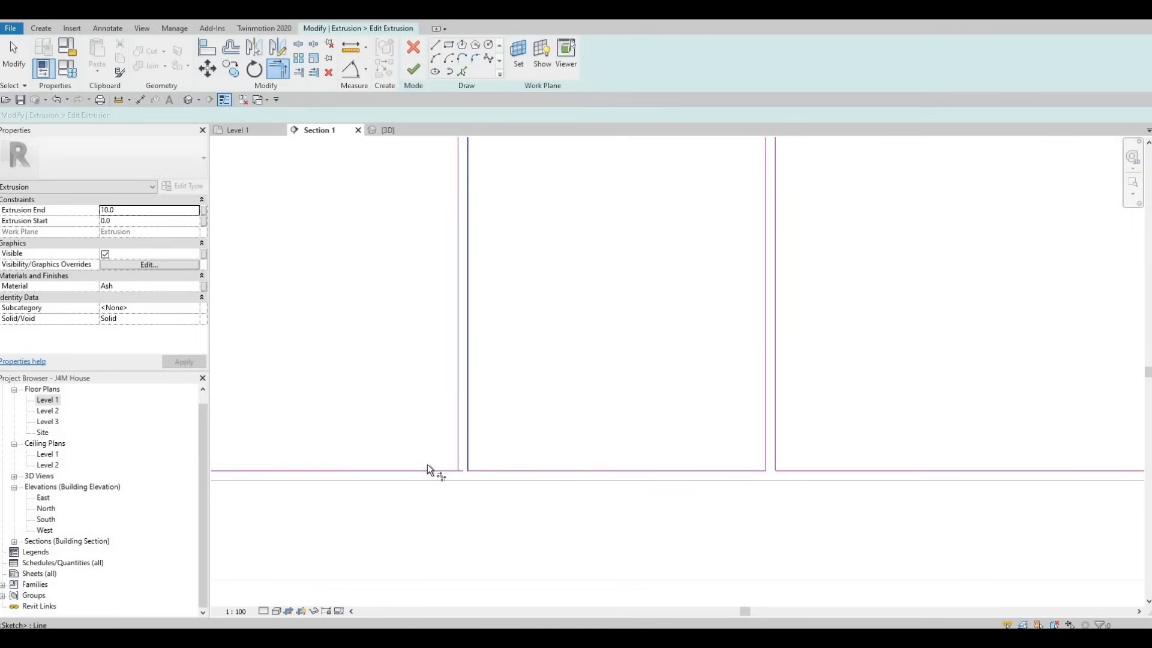
left_click(421, 469)
Step: Trim the bottom edge into corners with both lines of the fourth vertical divider gap, between the two wide door panels
middle_click_drag(368, 434, 1059, 397)
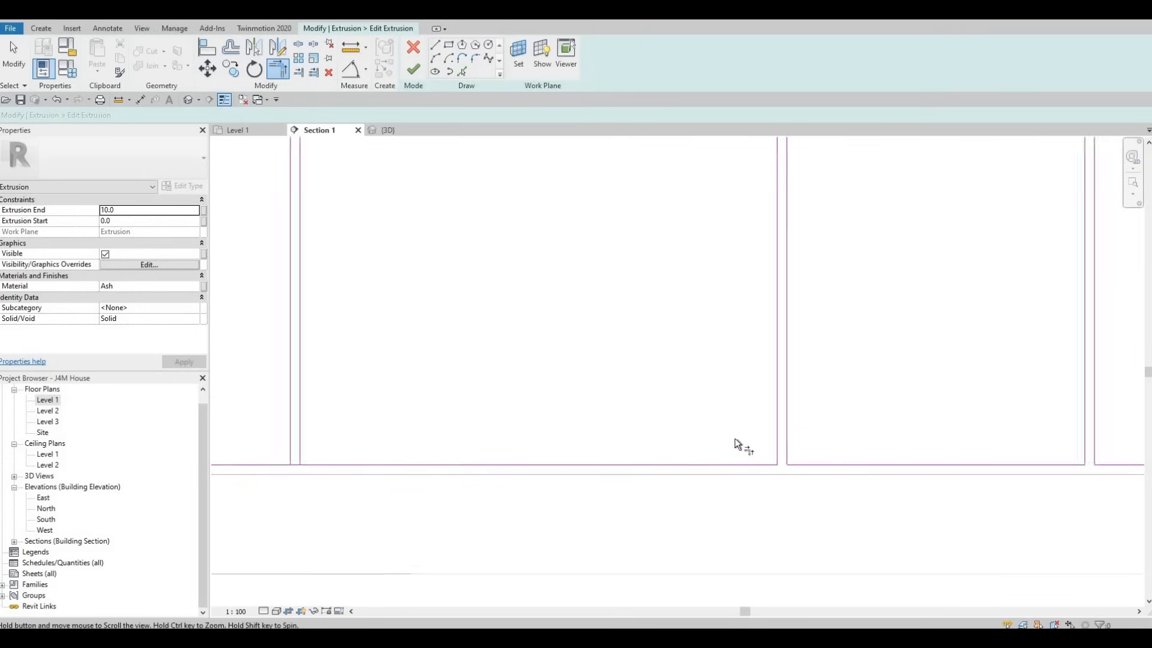
left_click(732, 436)
left_click(670, 404)
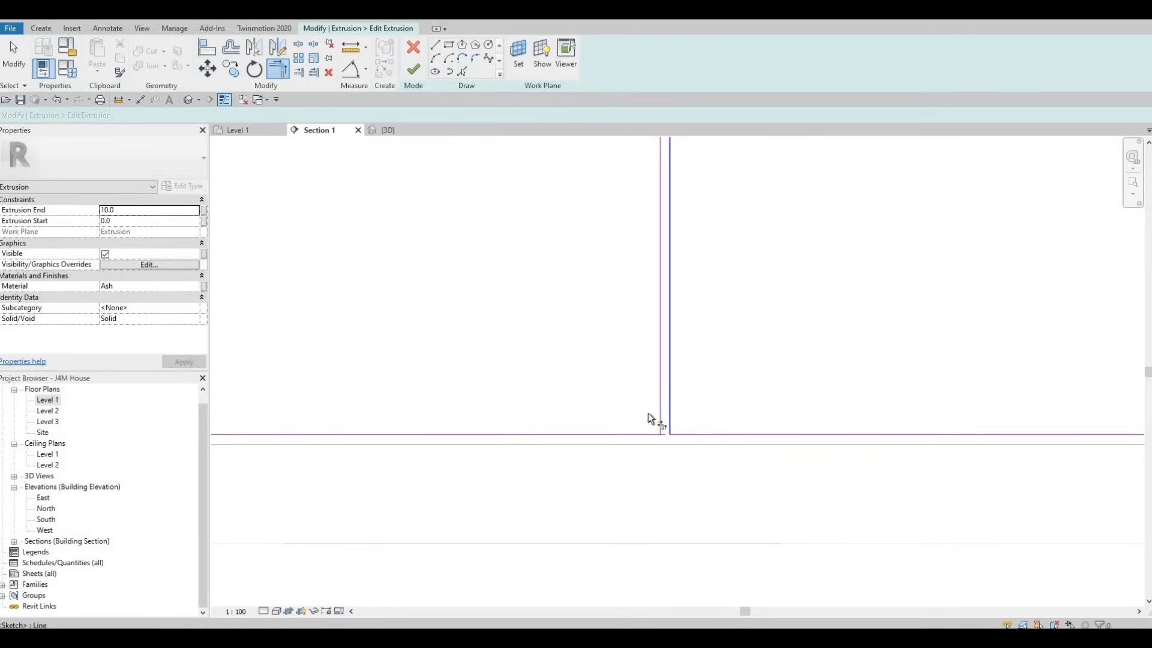
left_click(660, 434)
Step: Trim the bottom edge into corners with both lines of the third vertical divider gap, beside the two-drawer section
middle_click_drag(760, 449, 809, 435)
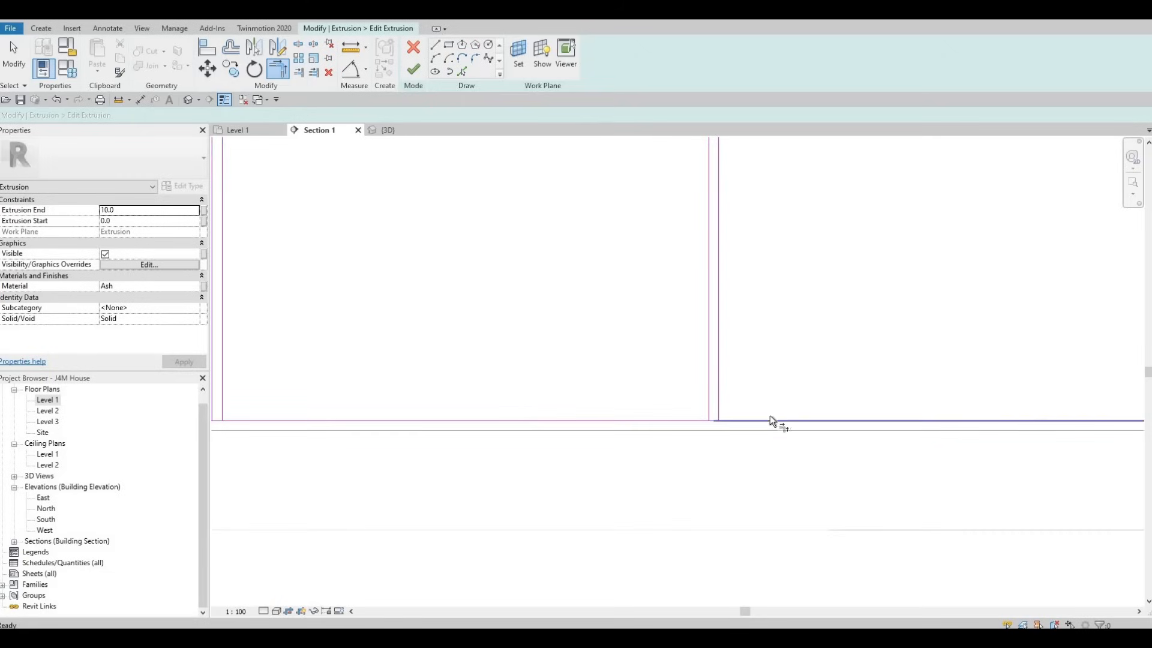
left_click(769, 420)
left_click(717, 381)
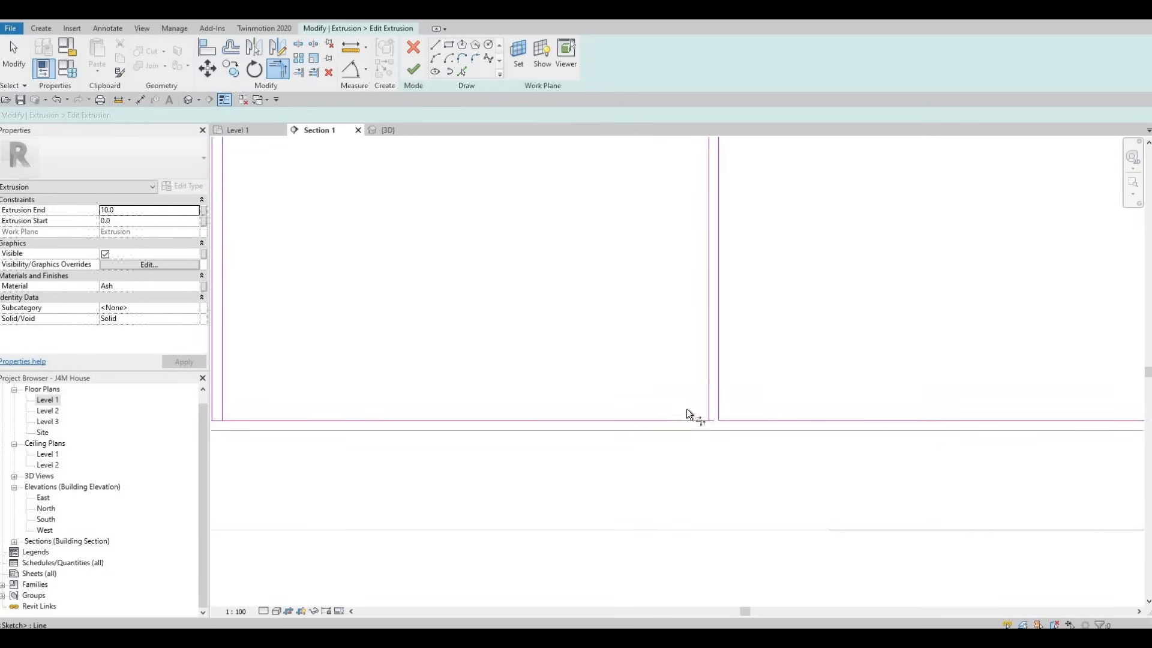
left_click(708, 396)
left_click(672, 421)
Step: Trim the bottom edge into corners with both lines of the second vertical divider gap from the left
middle_click_drag(672, 423, 1086, 433)
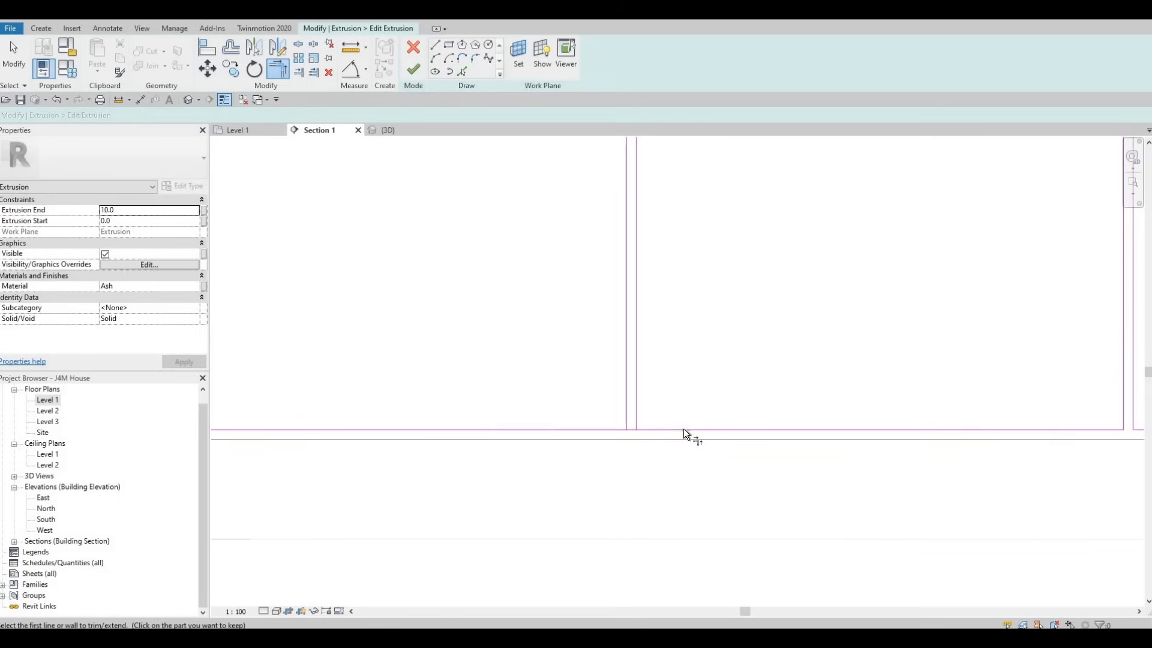
left_click(680, 430)
left_click(632, 395)
left_click(628, 395)
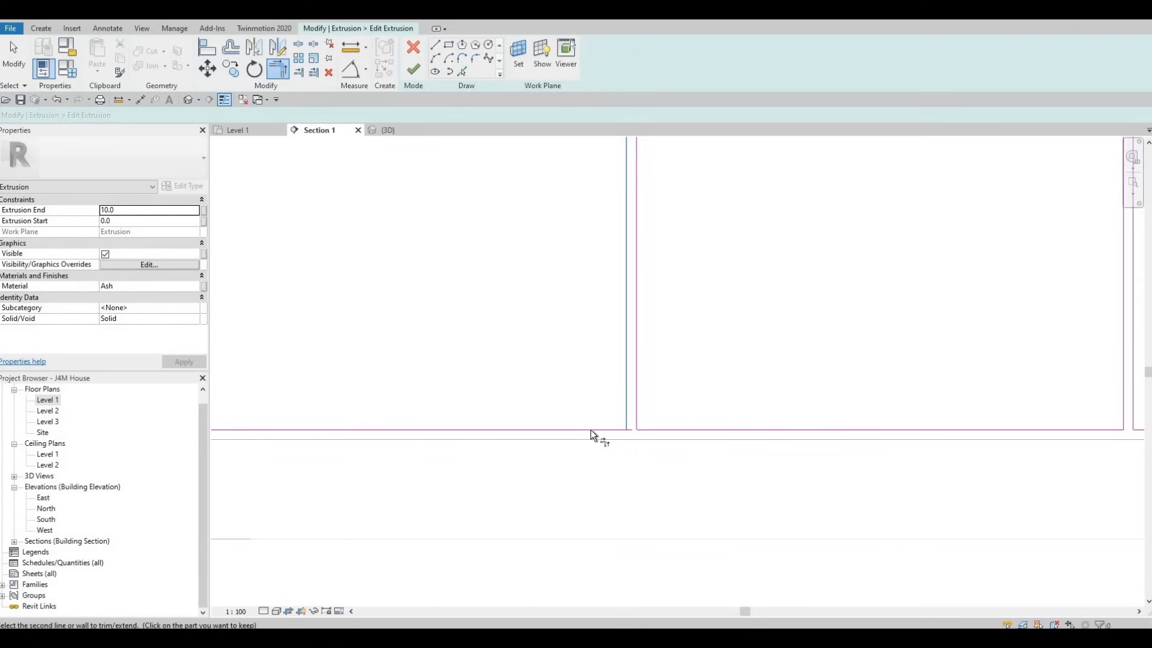
left_click(558, 429)
Step: Trim the bottom edge into corners with both lines of the leftmost vertical divider gap, beside the three-drawer section
middle_click_drag(691, 399, 750, 384)
scroll(748, 385, "down", 1)
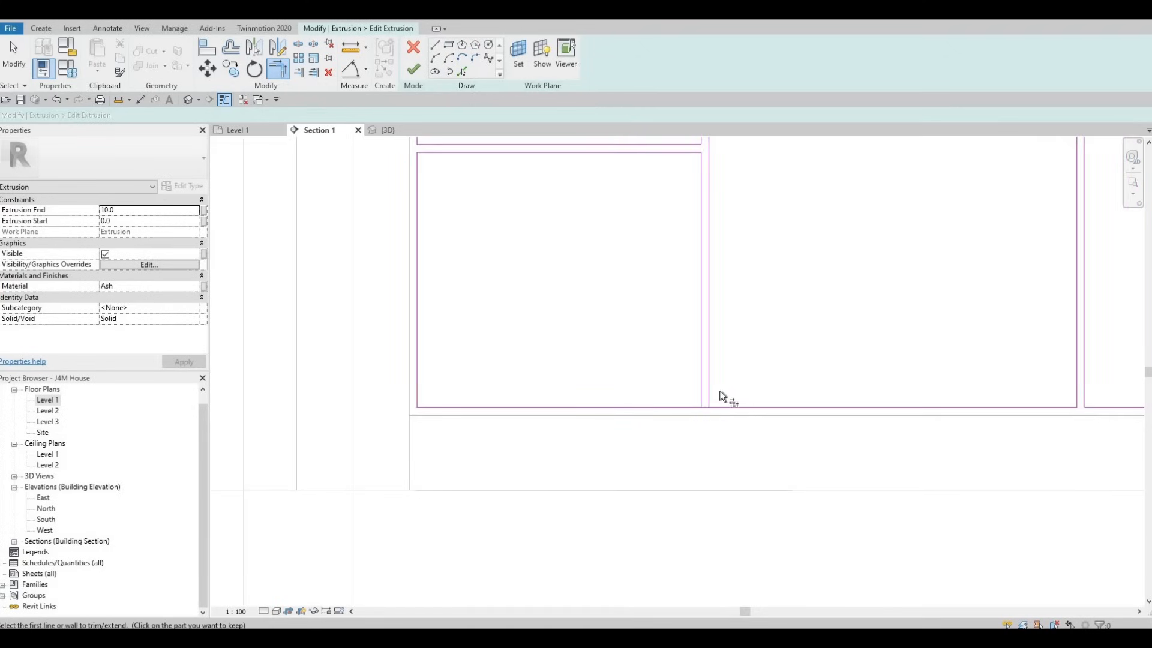
left_click(714, 392)
left_click(703, 388)
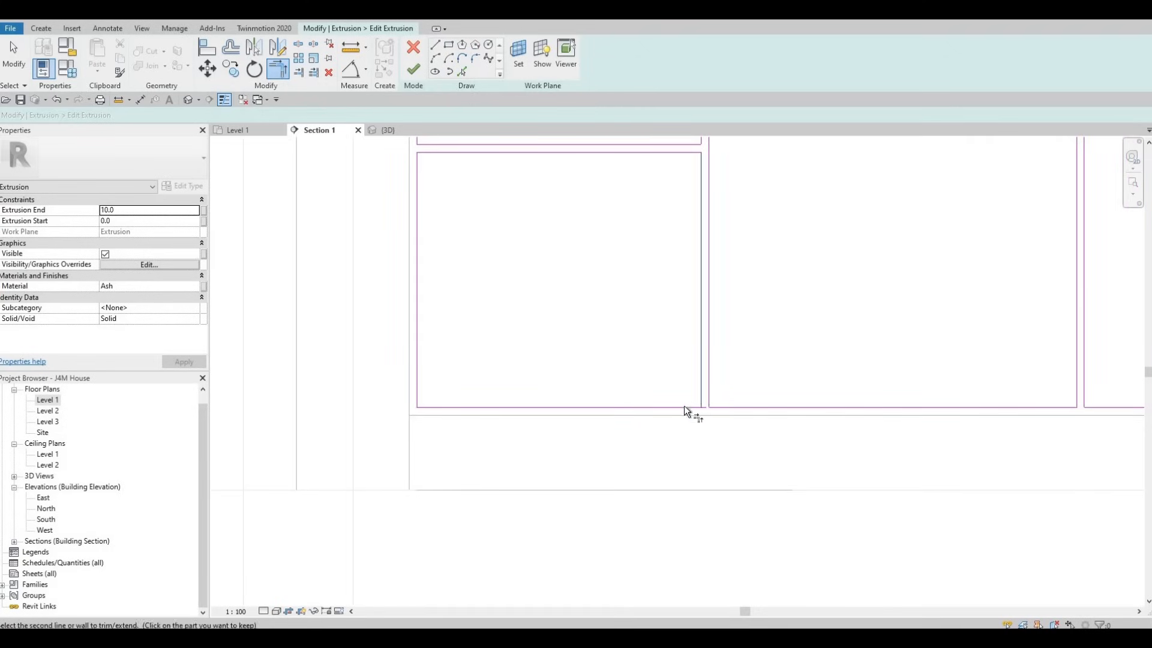
Step: Finish the extrusion sketch of the base cabinet fronts and complete the in-place model
scroll(701, 405, "down", 6)
middle_click_drag(855, 358, 537, 388)
scroll(451, 428, "down", 4)
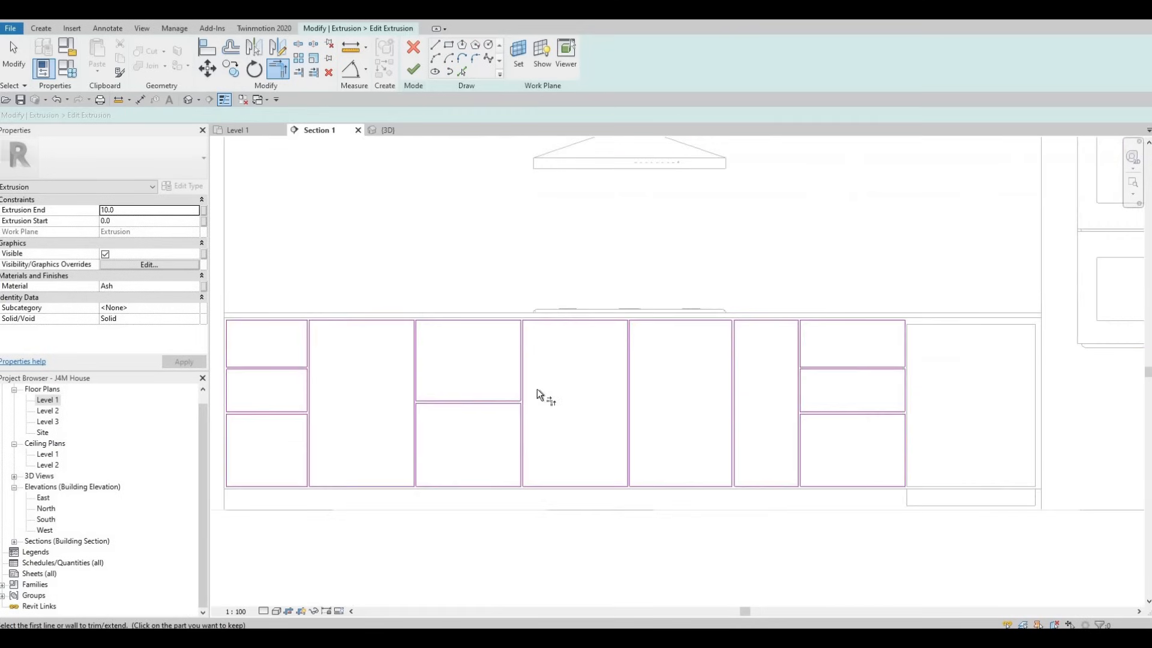
left_click(413, 67)
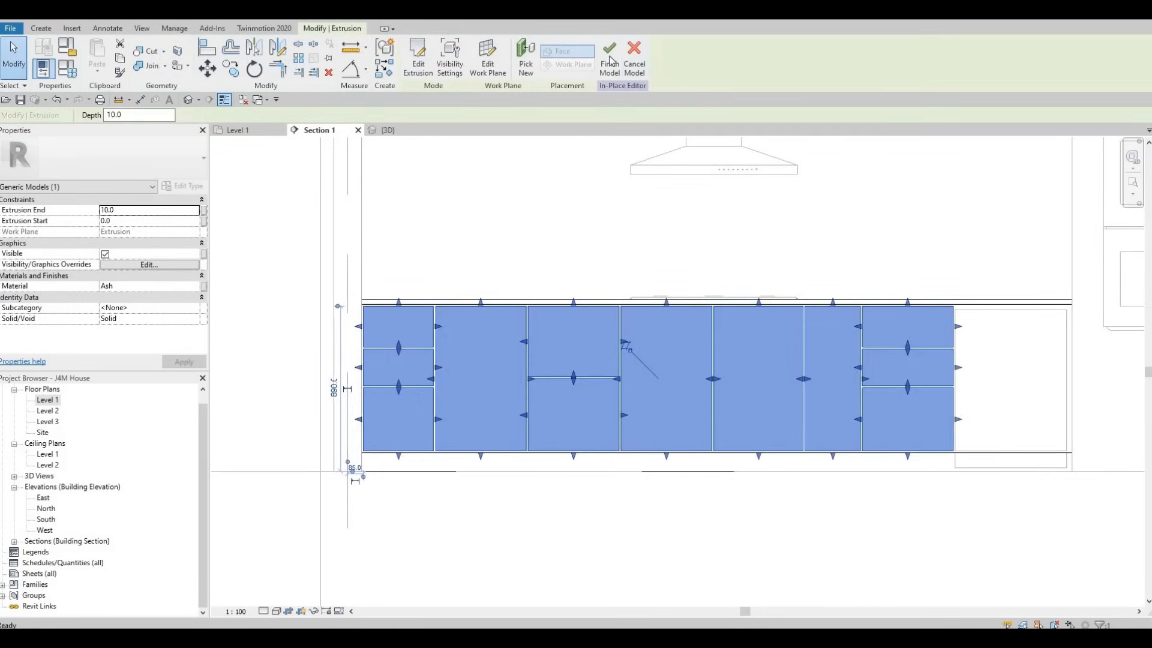
left_click(610, 59)
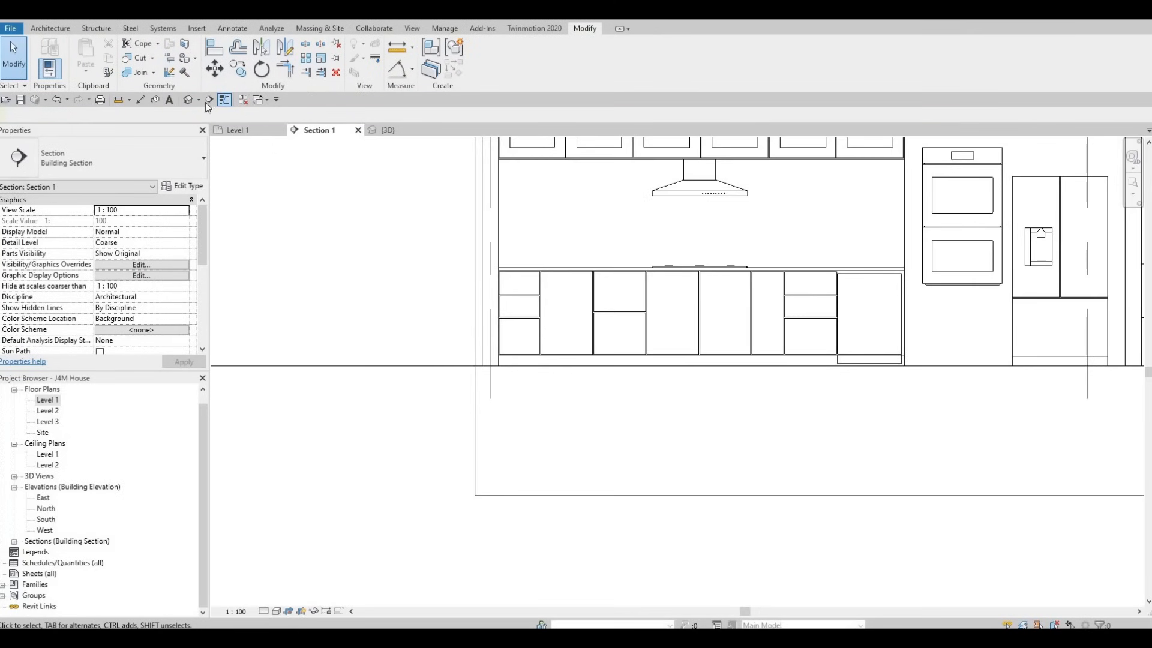
Step: Inspect the finished base cabinet door and drawer fronts in the 3D view
left_click(189, 98)
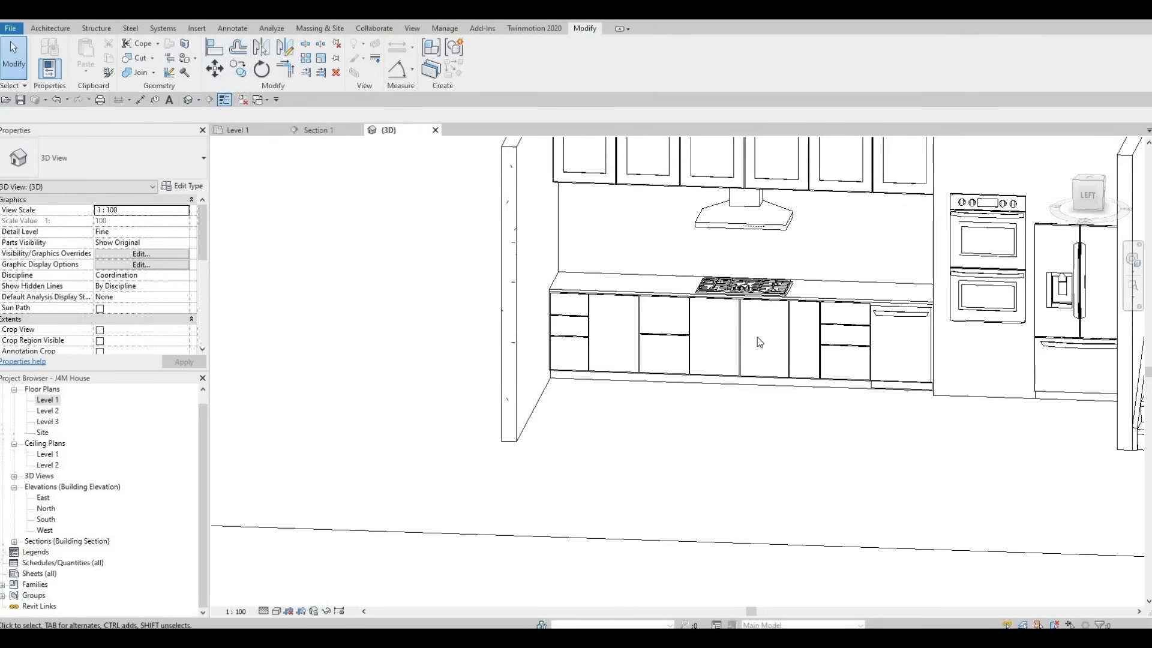
middle_click_drag(759, 342, 701, 502, "shift")
key("Escape")
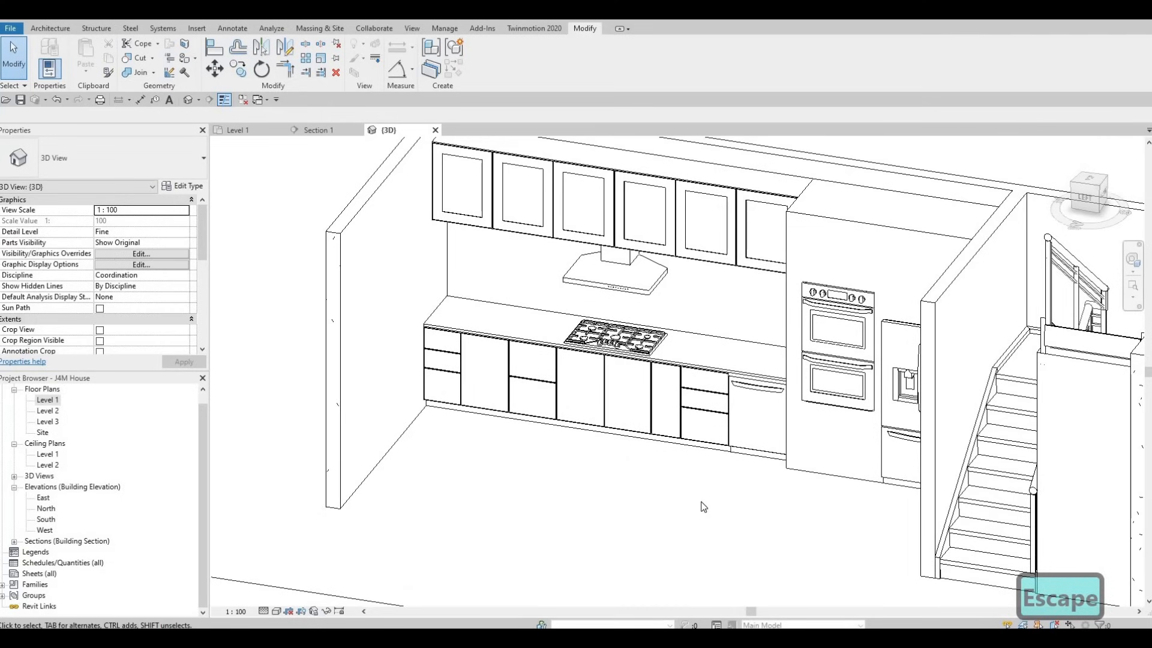